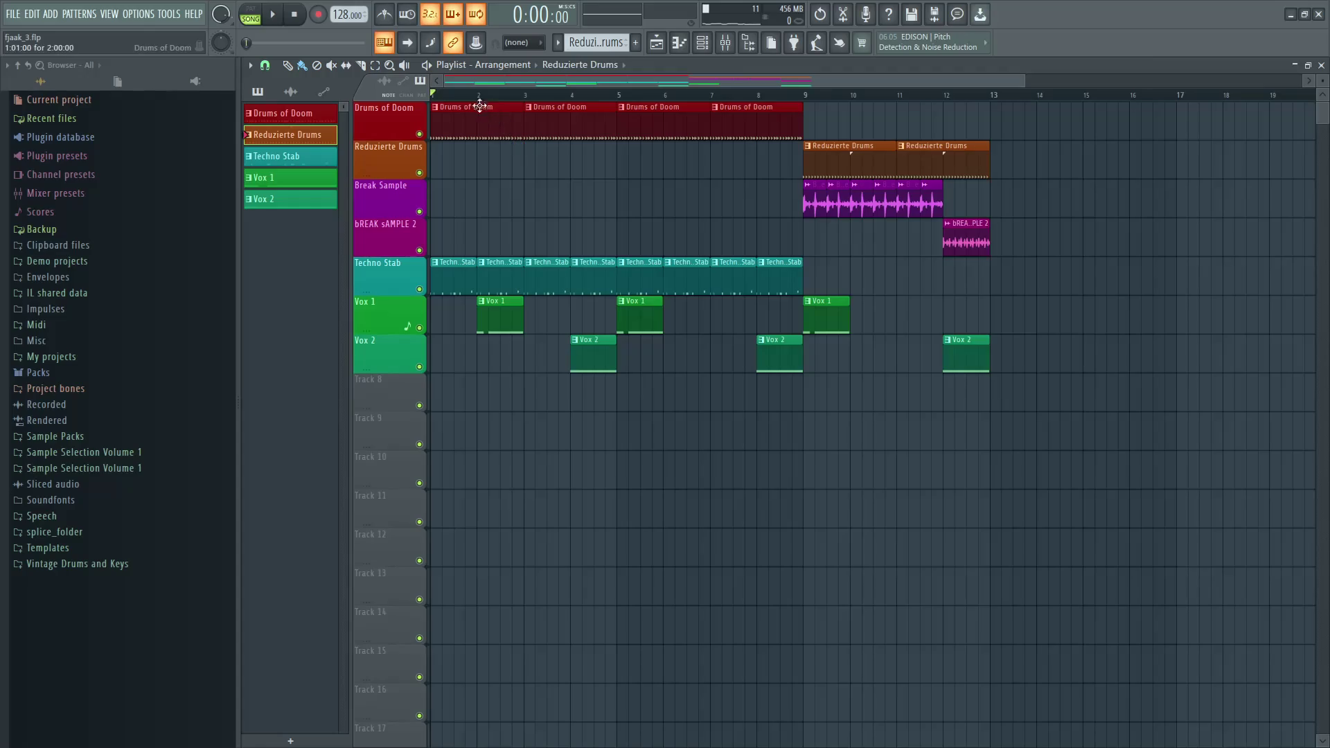
# - Select the Drums of Doom pattern from its playlist clip and show its channels in the Channel rack
pyautogui.press('space')
pyautogui.click(483, 113)
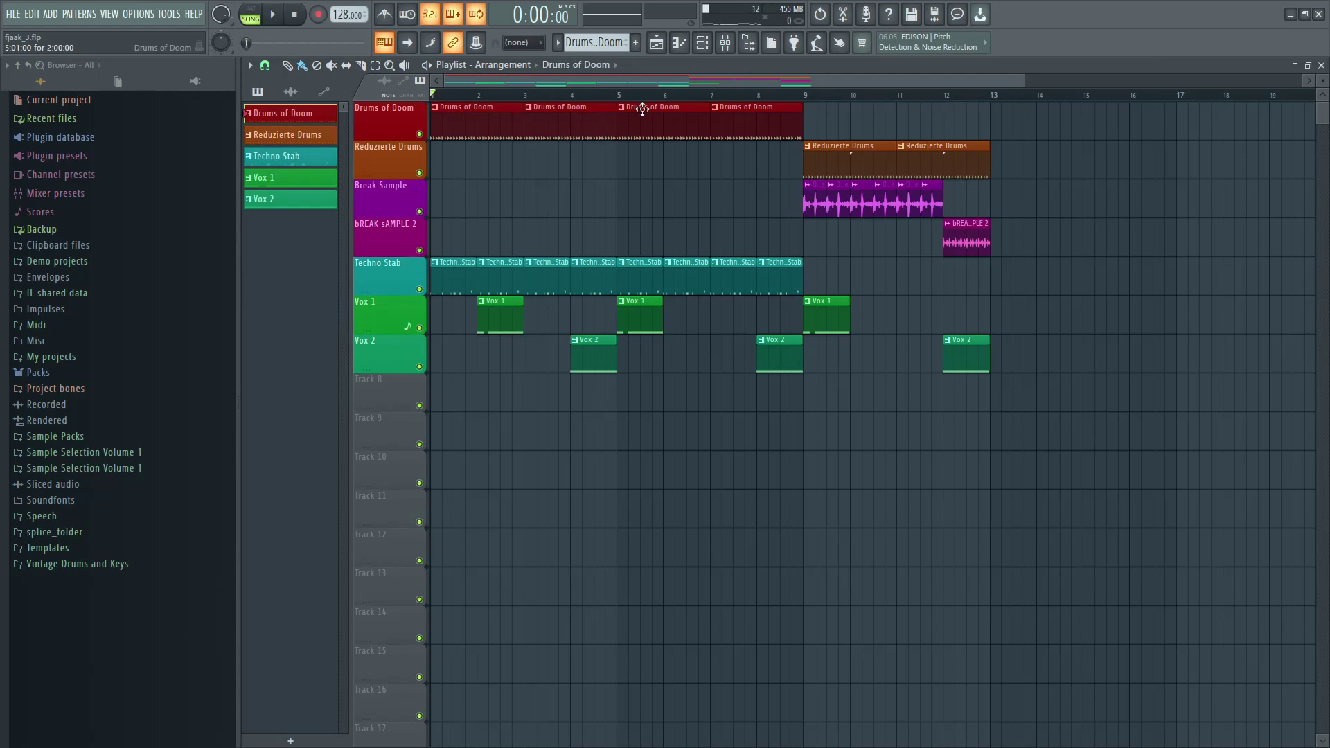
pyautogui.click(704, 45)
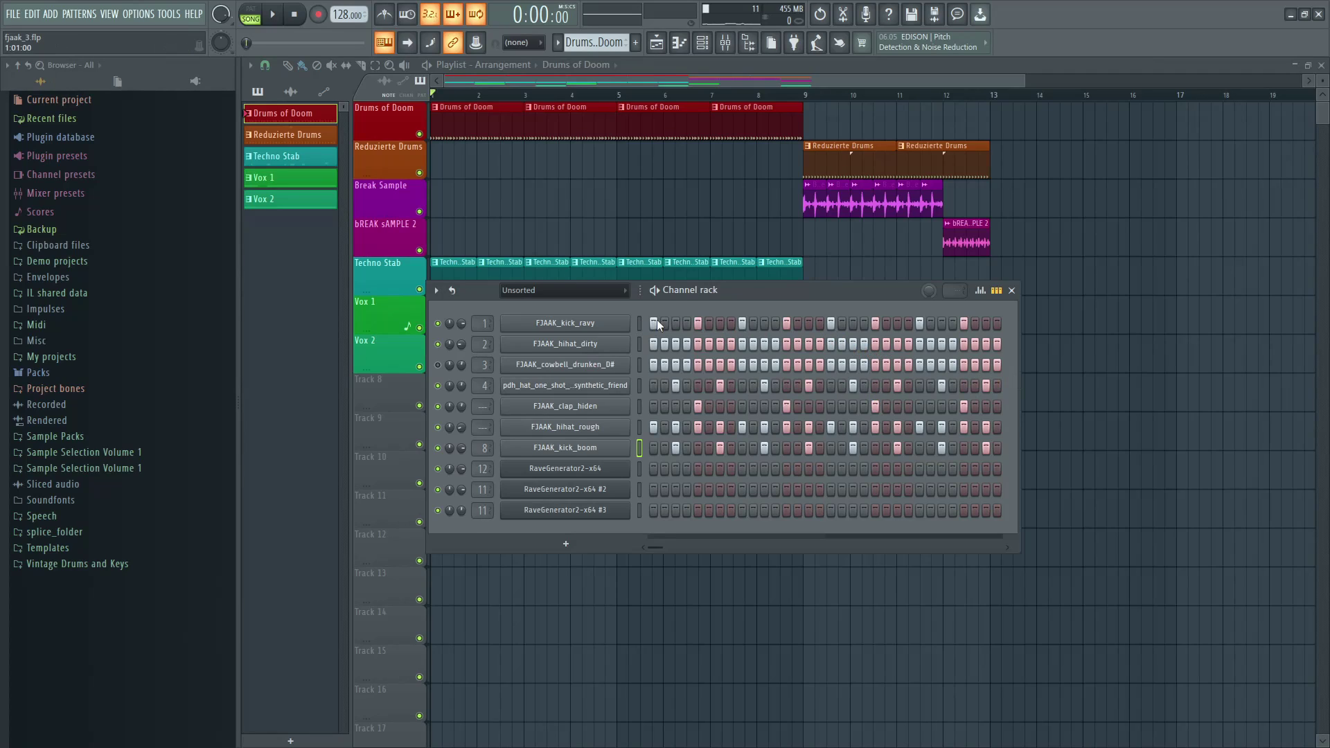
# - Fill the FJAAK_kick_ravy channel with a hit on each 4 steps
pyautogui.click(639, 324)
pyautogui.rightClick(594, 323)
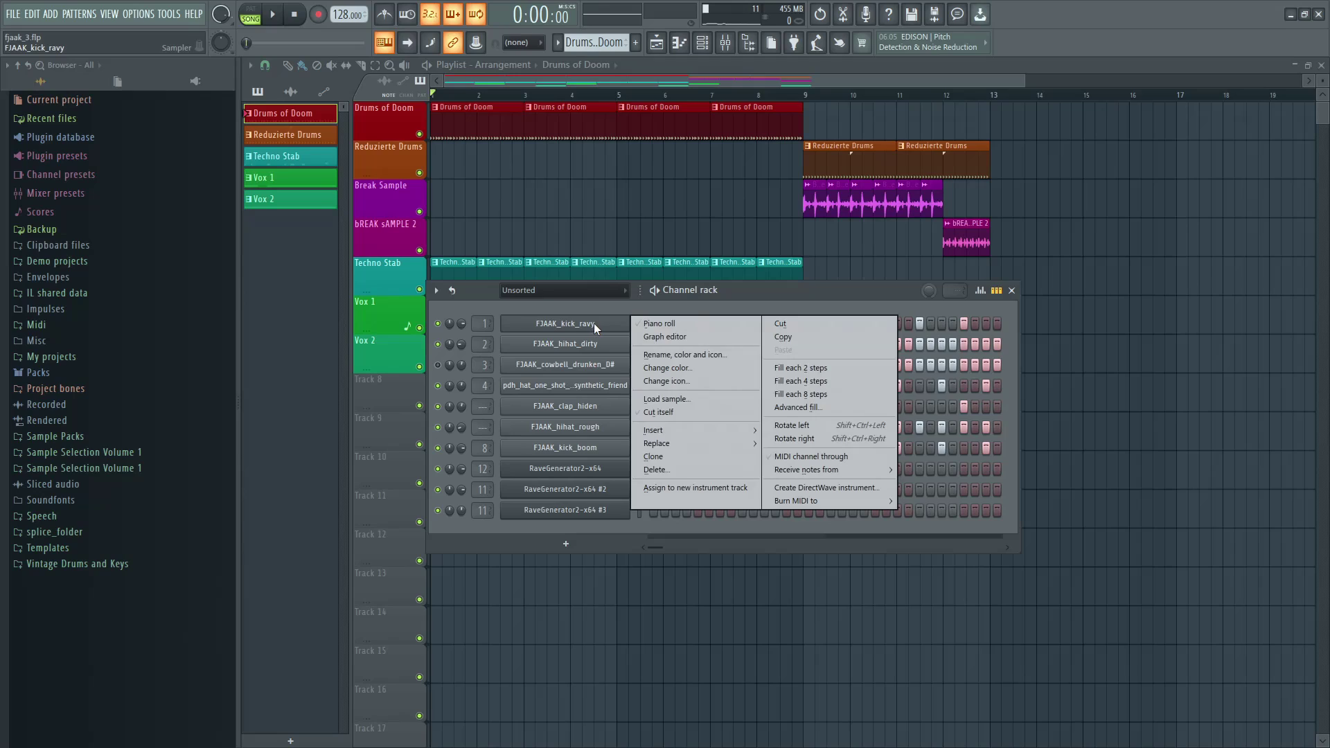
pyautogui.click(831, 379)
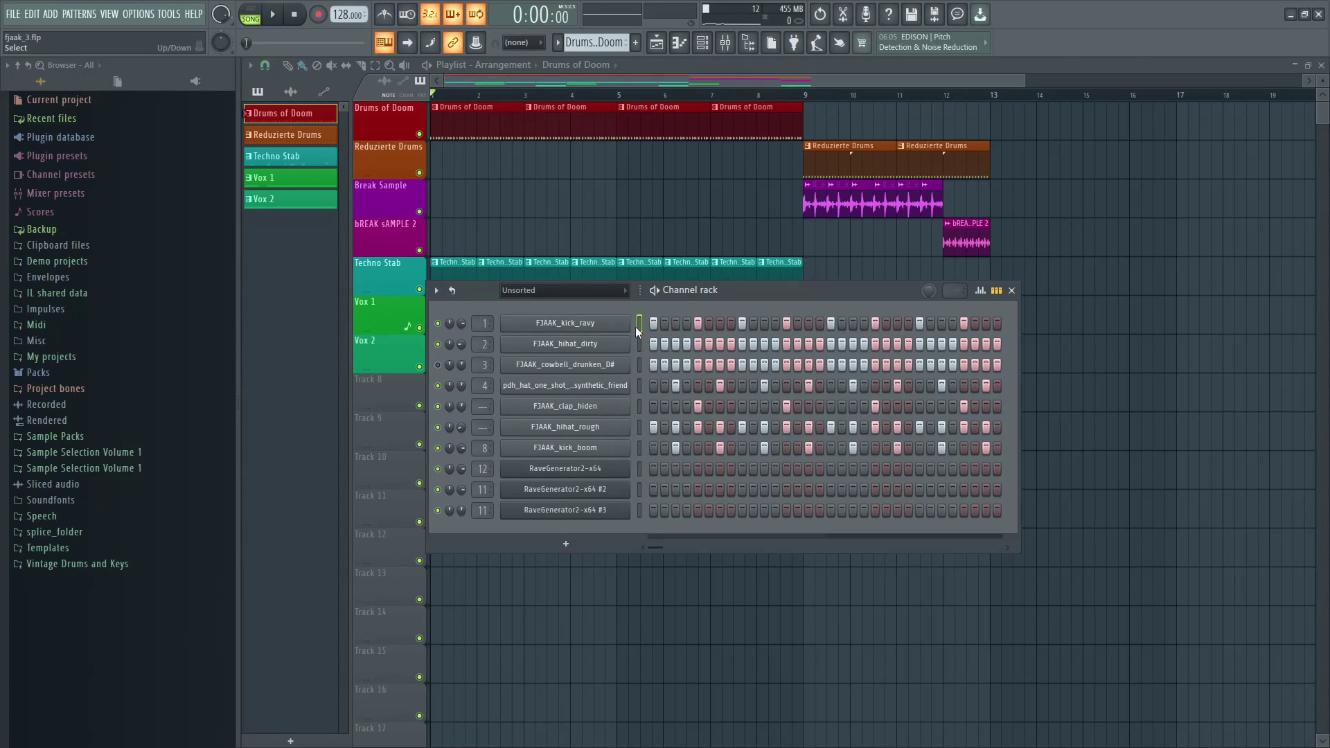
# - Fill the FJAAK_kick_ravy channel on each 2 steps instead and play the song to hear it
pyautogui.rightClick(591, 324)
pyautogui.click(821, 369)
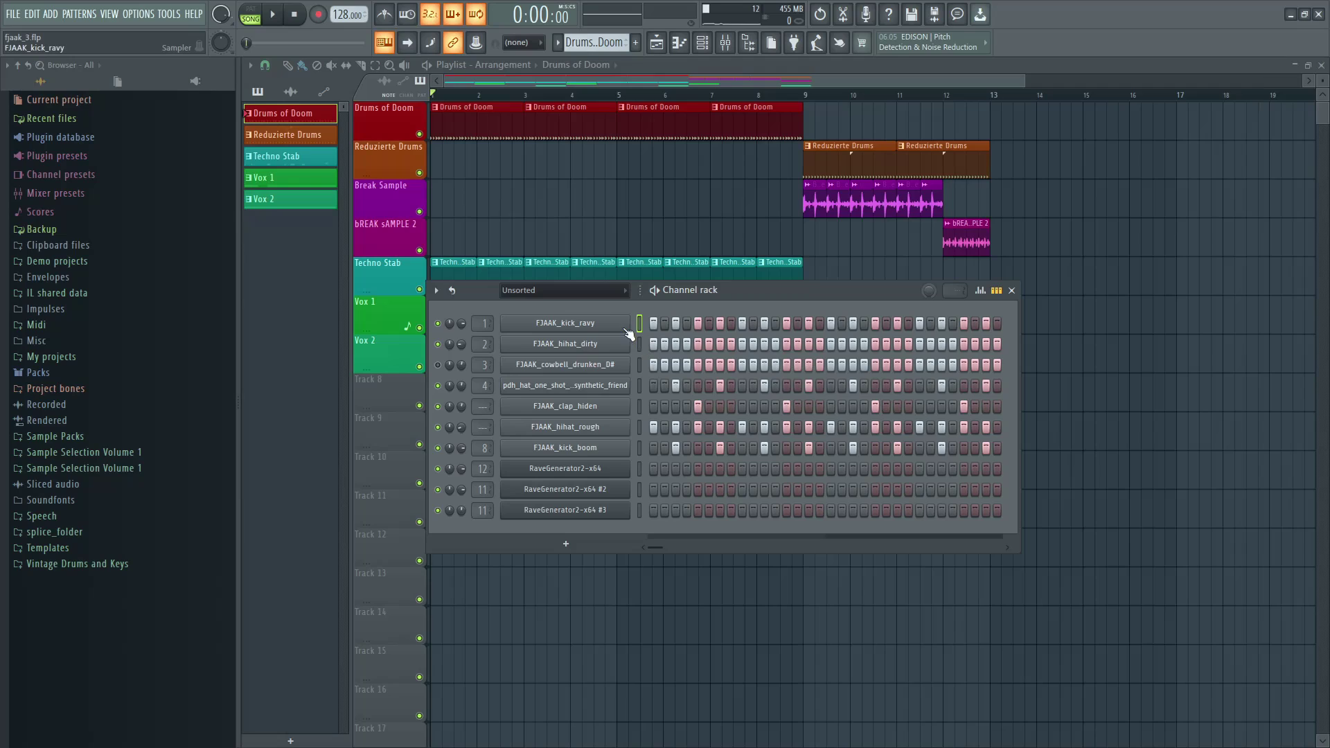
pyautogui.press('space')
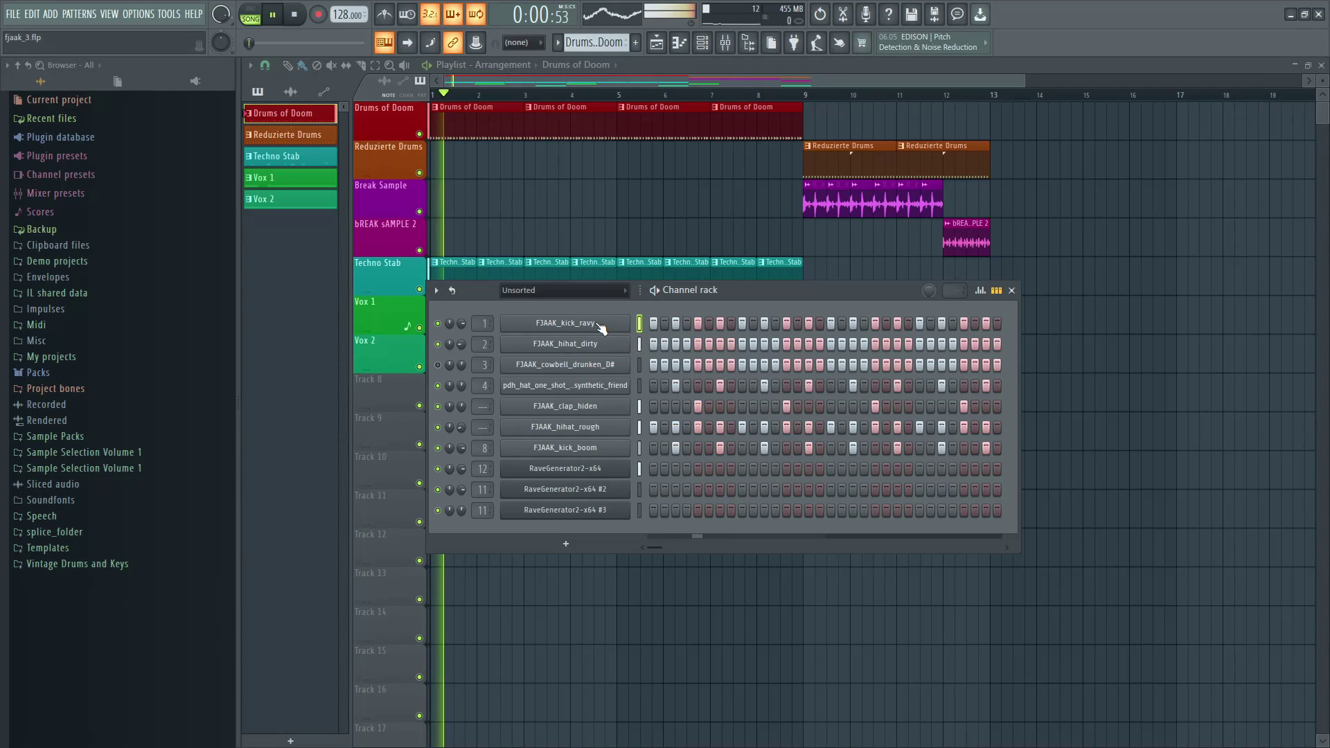
# - Return the FJAAK_kick_ravy channel to a fill on each 4 steps
pyautogui.rightClick(602, 327)
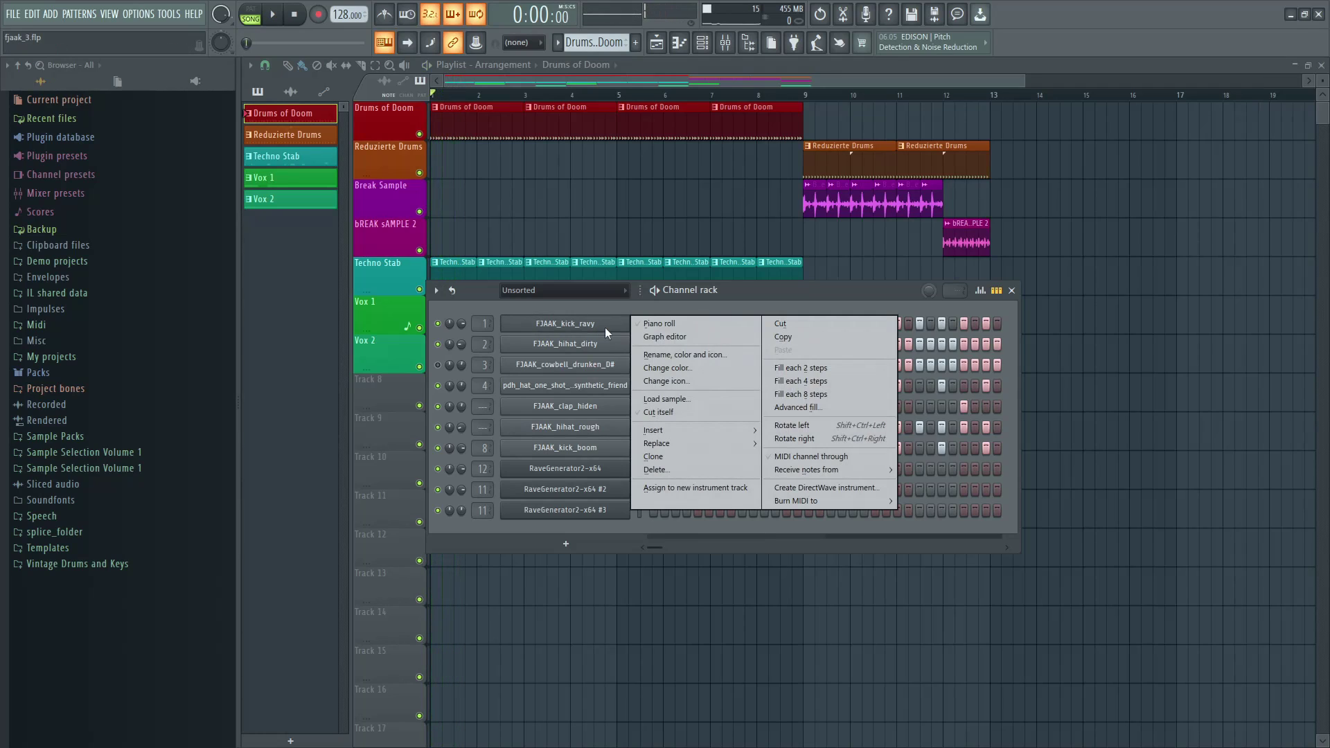
pyautogui.click(807, 382)
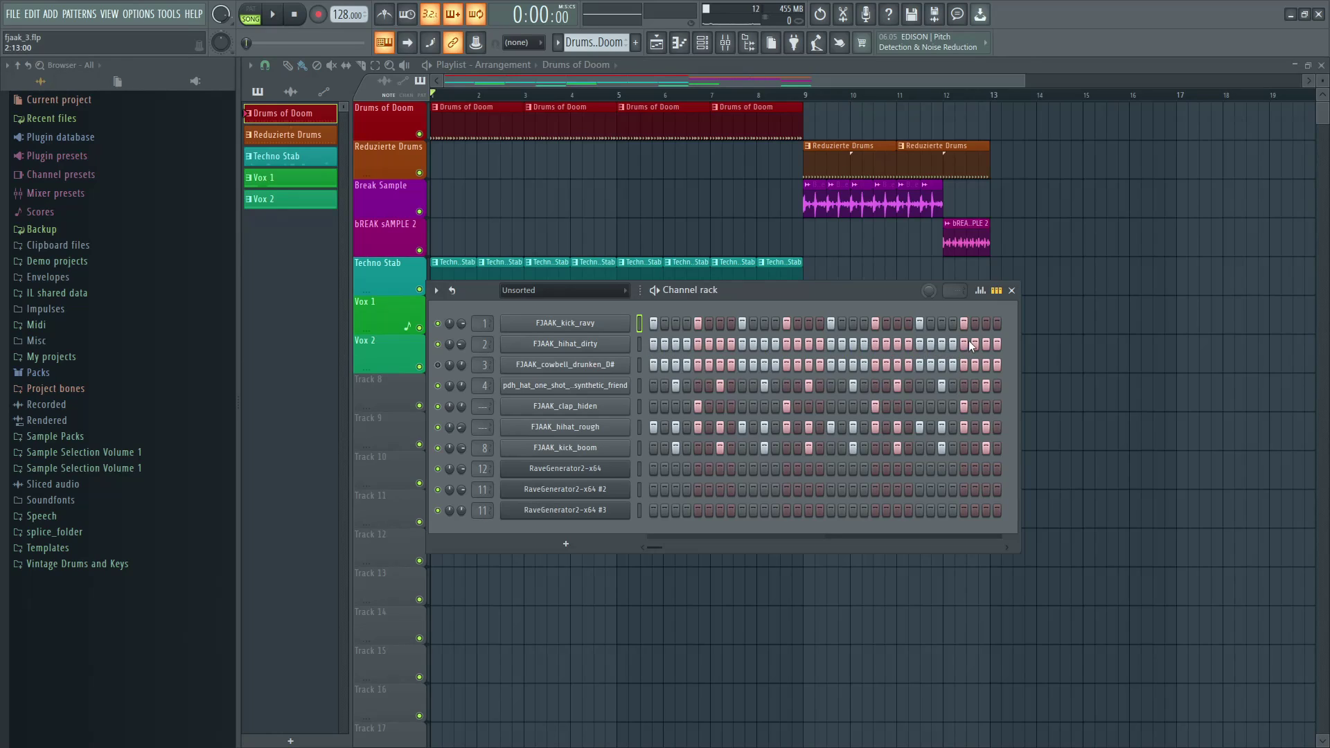
# - Show the velocity graph of the FJAAK_hihat_dirty channel and audition it with all other channels muted
pyautogui.click(639, 343)
pyautogui.click(980, 291)
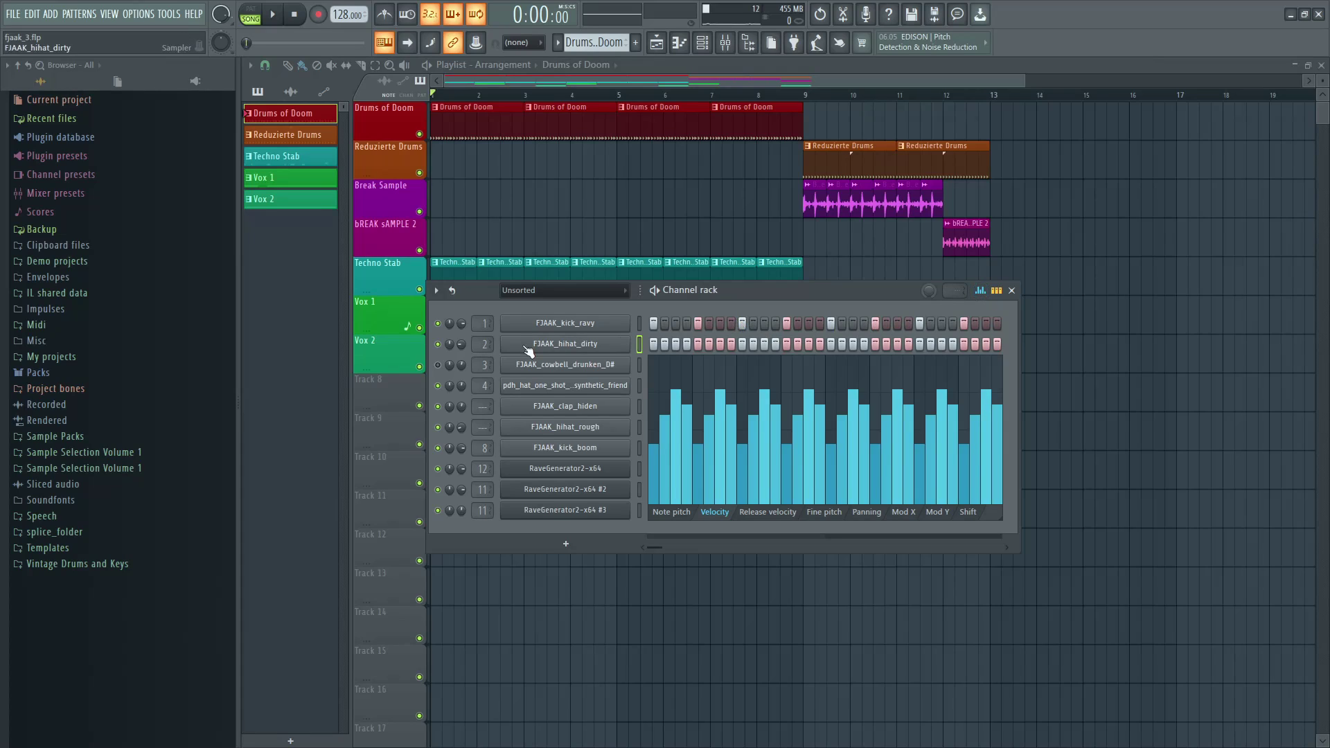
pyautogui.click(440, 428)
pyautogui.moveTo(444, 469); pyautogui.dragTo(445, 516)
pyautogui.press('space')
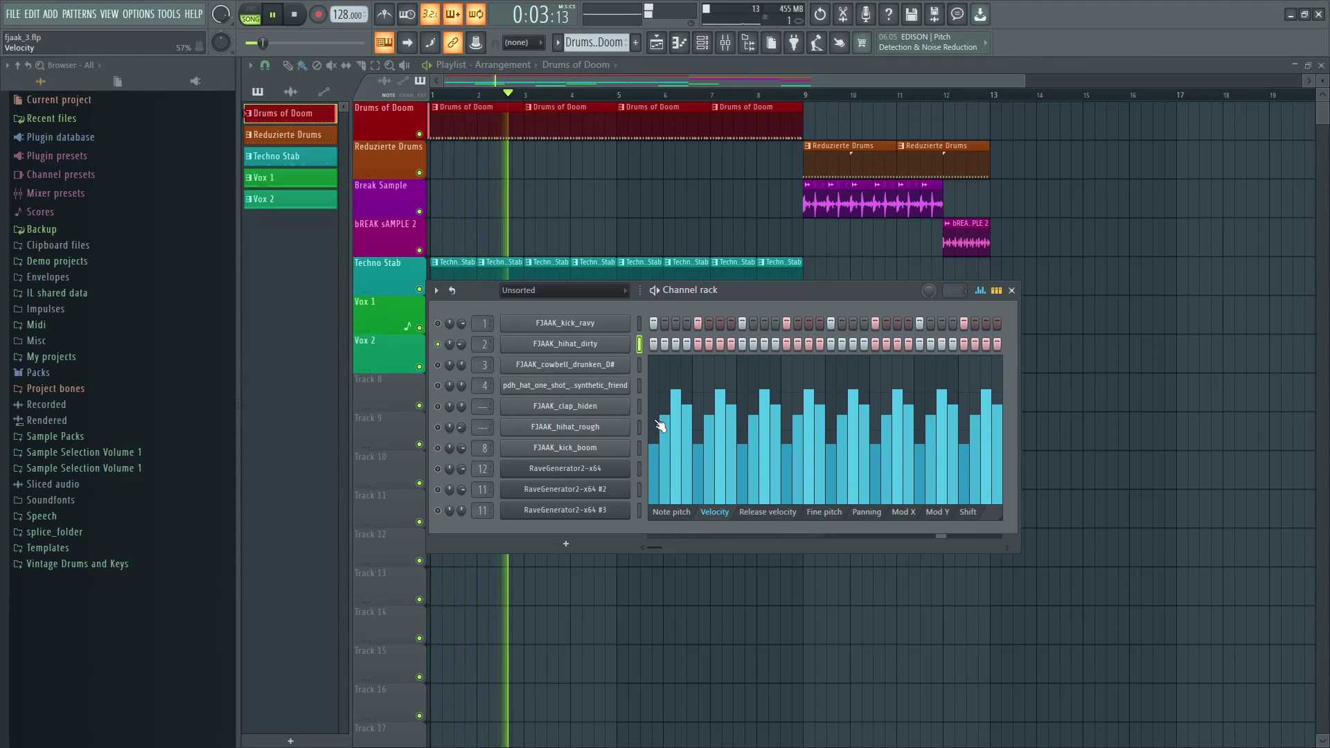
pyautogui.press('space')
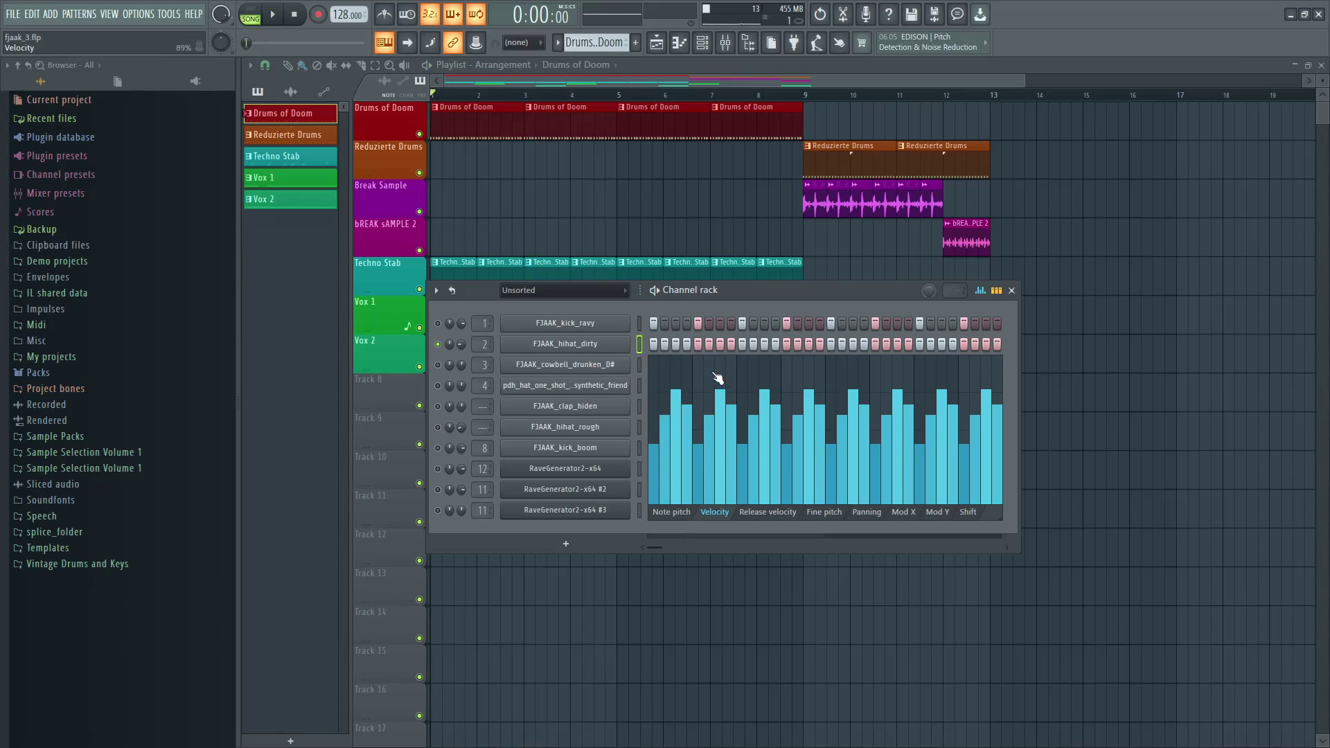
# - Slightly raise the velocity of the first FJAAK_hihat_dirty step, try its panning in the graph editor, and close the editor
pyautogui.moveTo(654, 446); pyautogui.dragTo(667, 411)
pyautogui.click(686, 512)
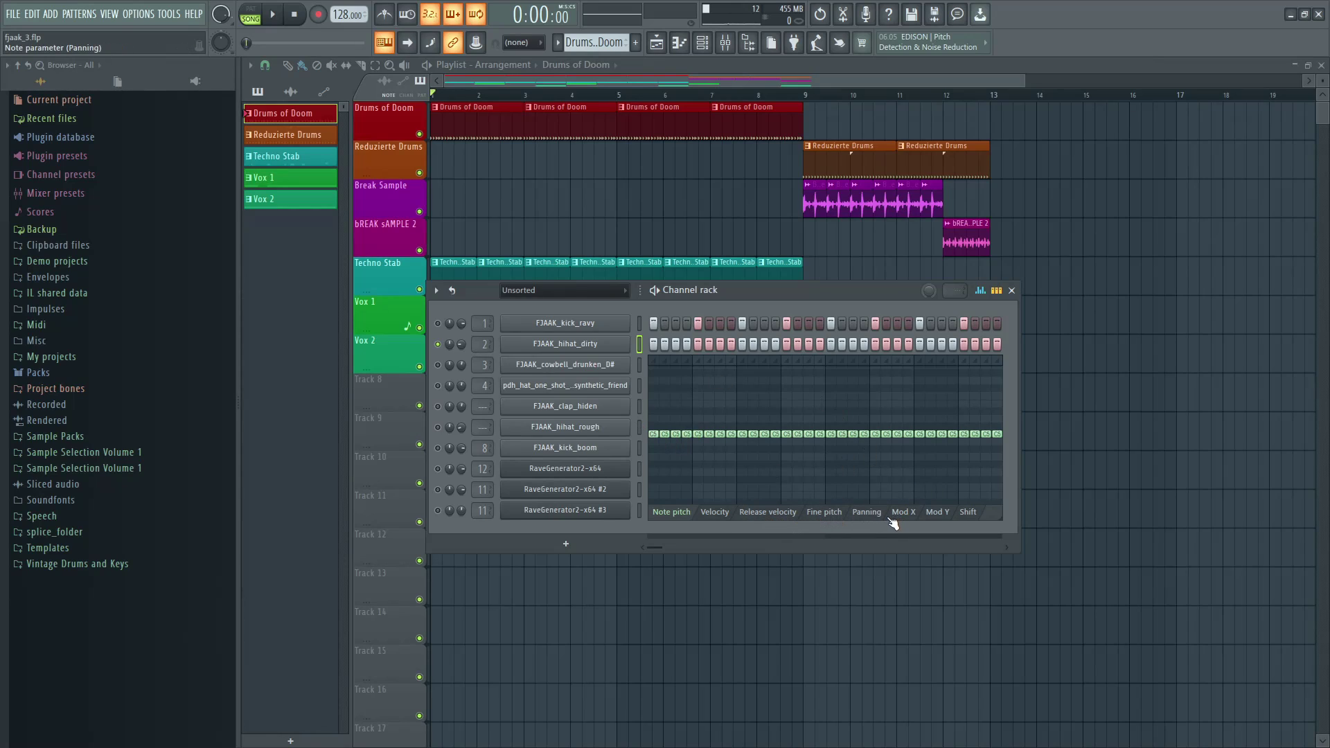
pyautogui.click(868, 512)
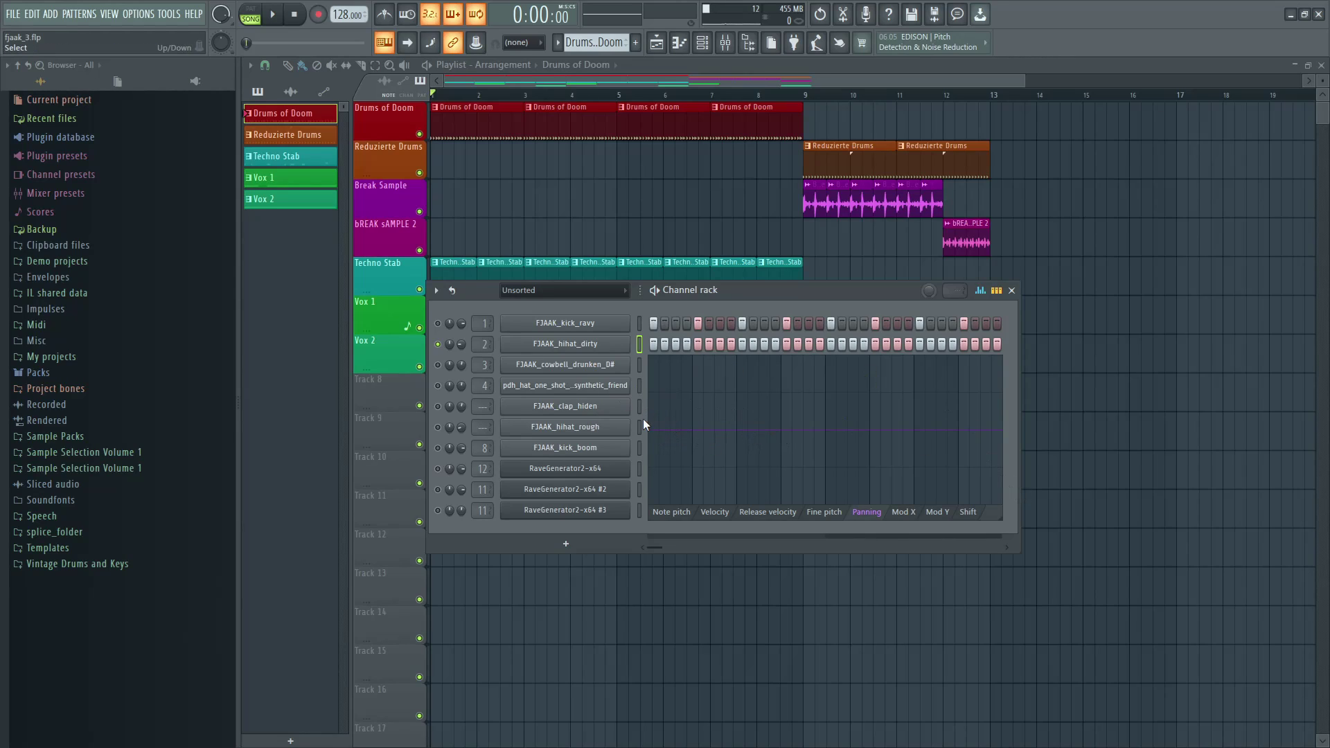
pyautogui.moveTo(662, 426)
pyautogui.mouseDown()
pyautogui.moveTo(658, 371)
pyautogui.moveTo(654, 502)
pyautogui.moveTo(647, 422)
pyautogui.moveTo(653, 433)
pyautogui.mouseUp()
pyautogui.click(716, 511)
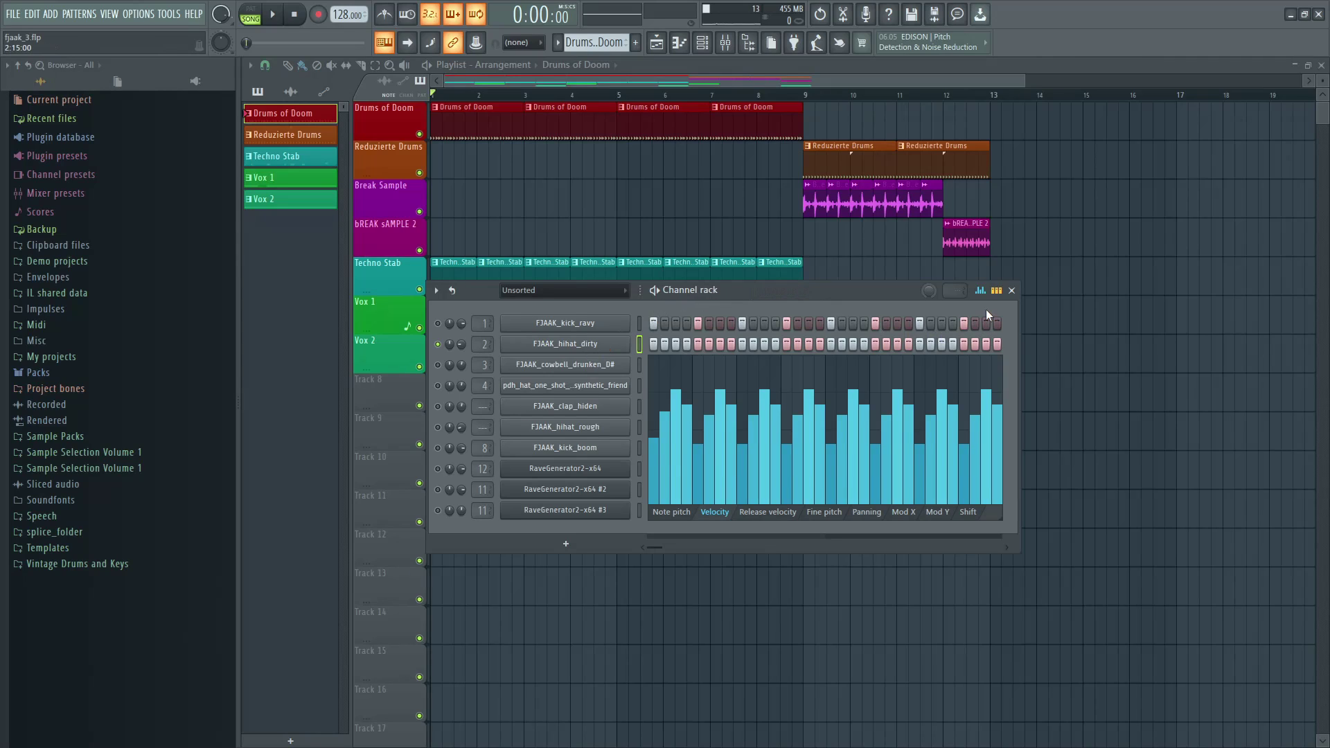
pyautogui.click(981, 291)
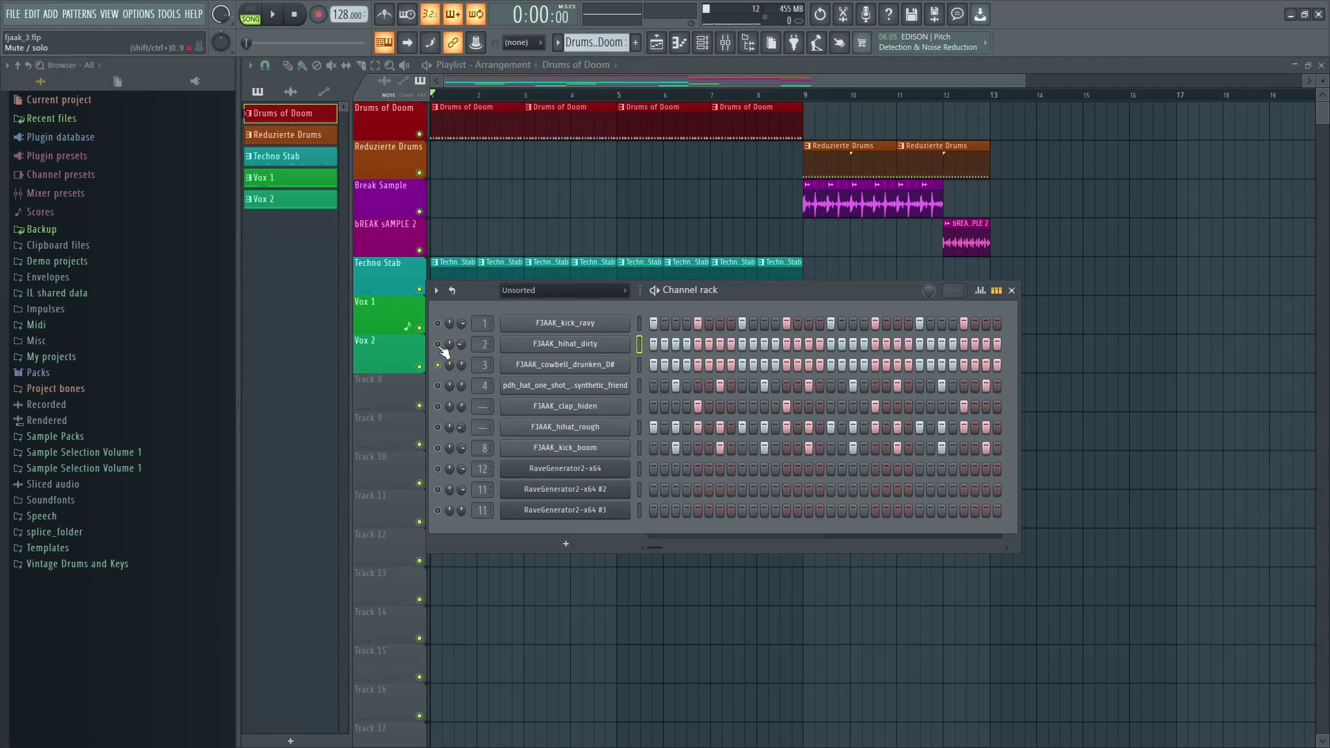
# - Audition the FJAAK_cowbell_drunken_D# channel on its own and together with FJAAK_hihat_dirty
pyautogui.press('space')
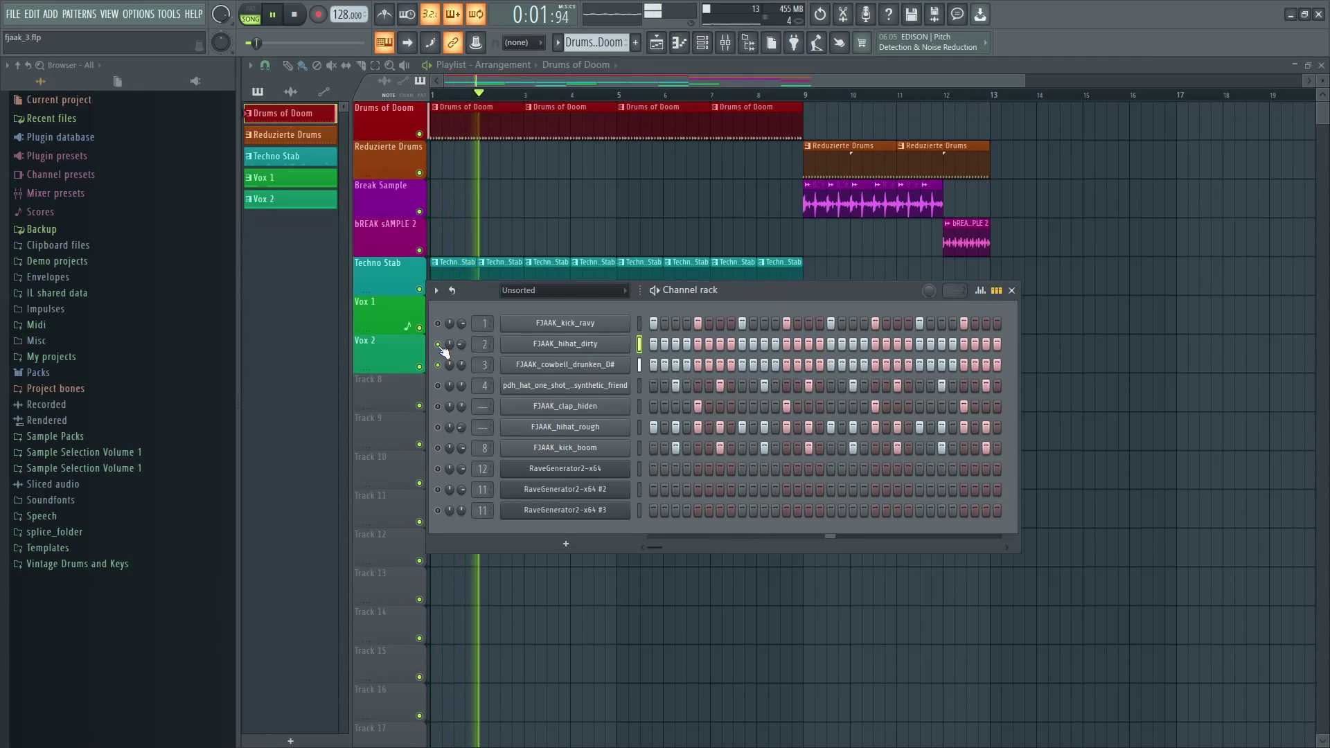
pyautogui.press('space')
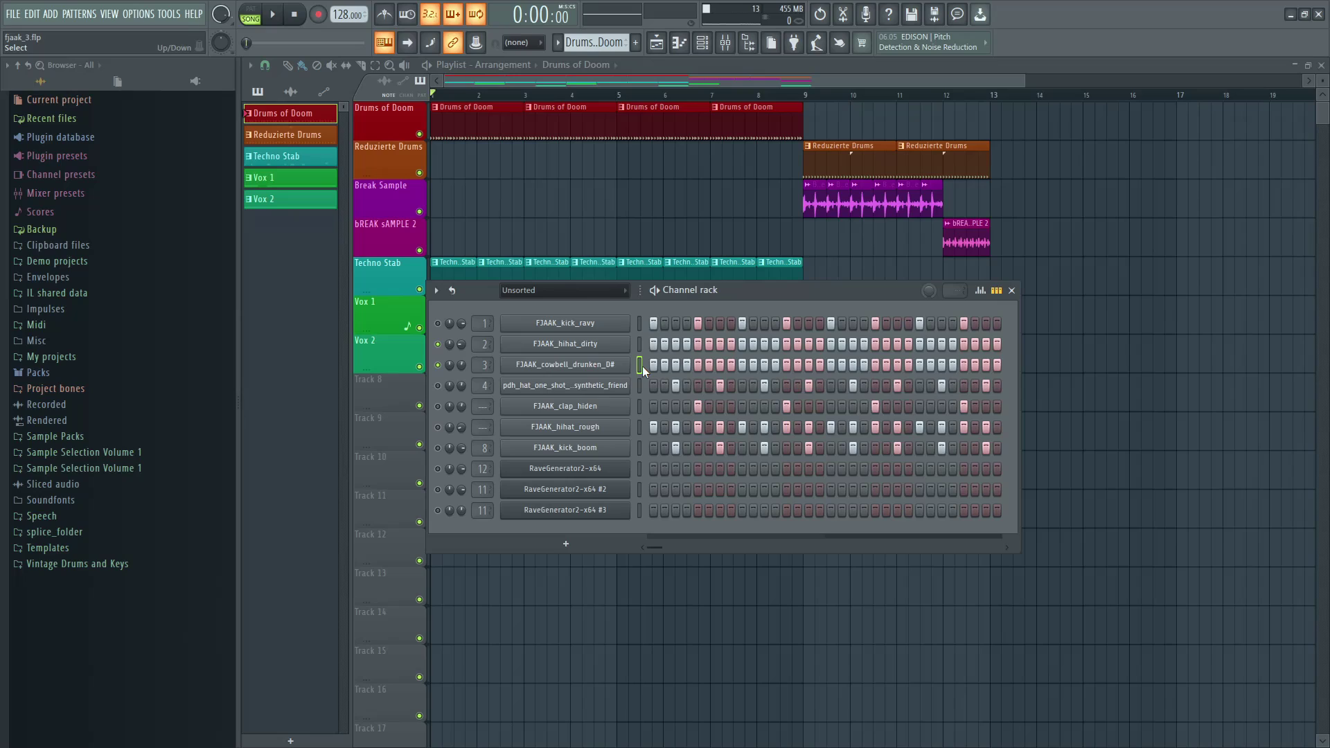
pyautogui.press('space')
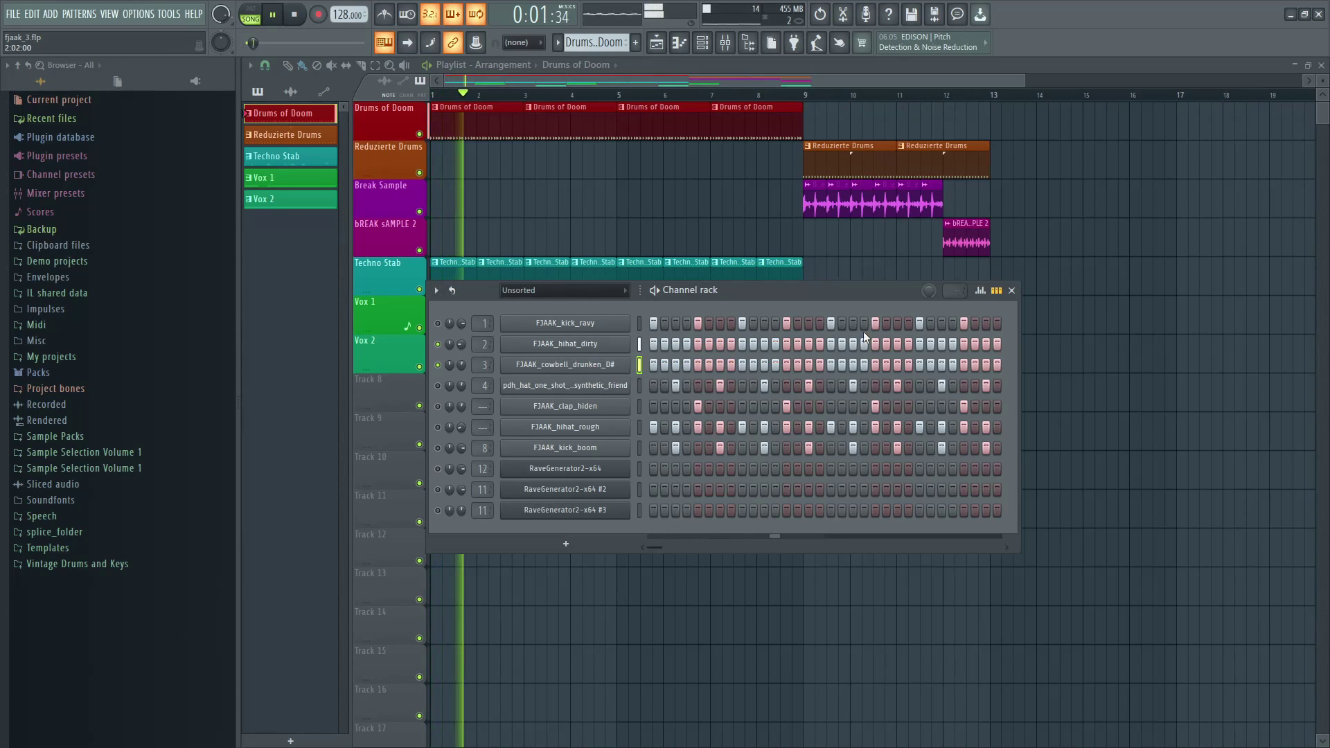
pyautogui.press('space')
# - Compare the velocity graphs of the FJAAK_hihat_dirty and FJAAK_cowbell_drunken_D# channels in the graph editor
pyautogui.click(980, 290)
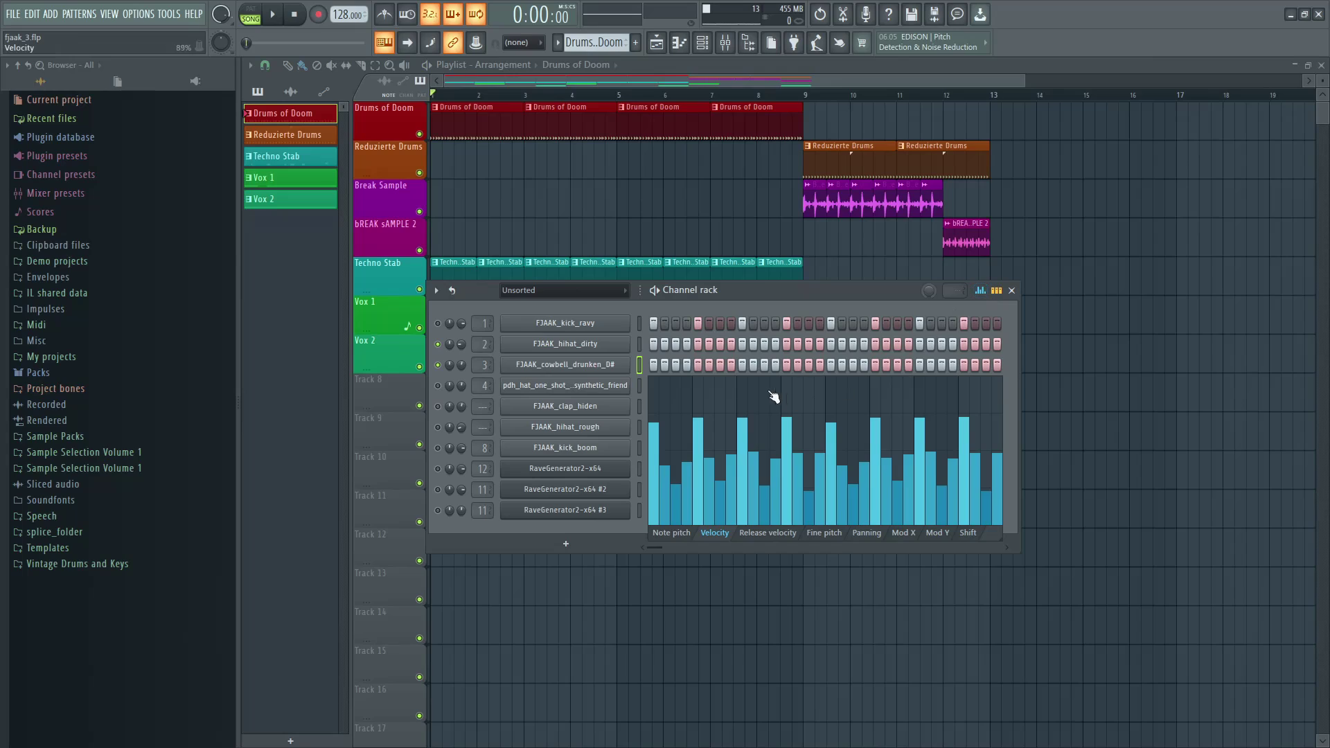
pyautogui.click(639, 345)
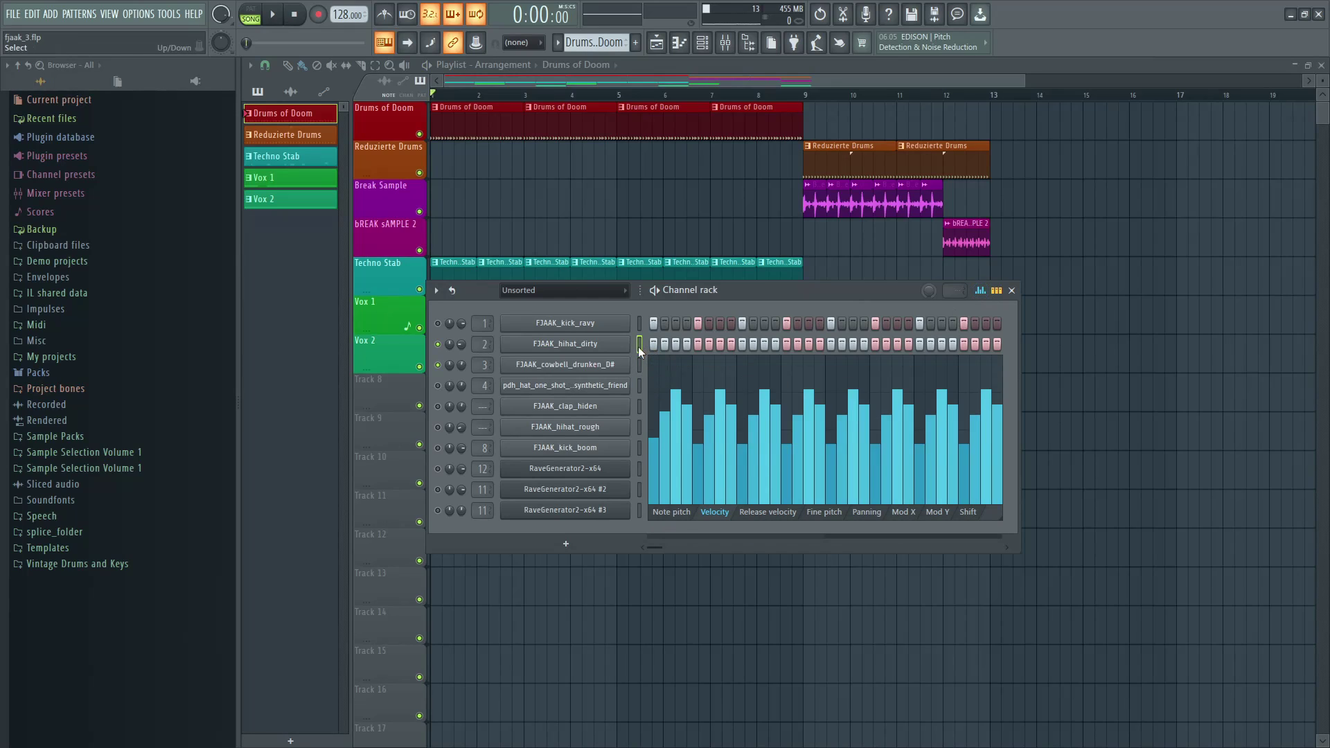
pyautogui.click(638, 365)
pyautogui.click(640, 344)
pyautogui.click(639, 364)
pyautogui.click(639, 344)
# - Make the FJAAK_kick_ravy and FJAAK_cowbell_drunken_D# channels active alongside FJAAK_hihat_dirty, and close the graph editor
pyautogui.rightClick(438, 346)
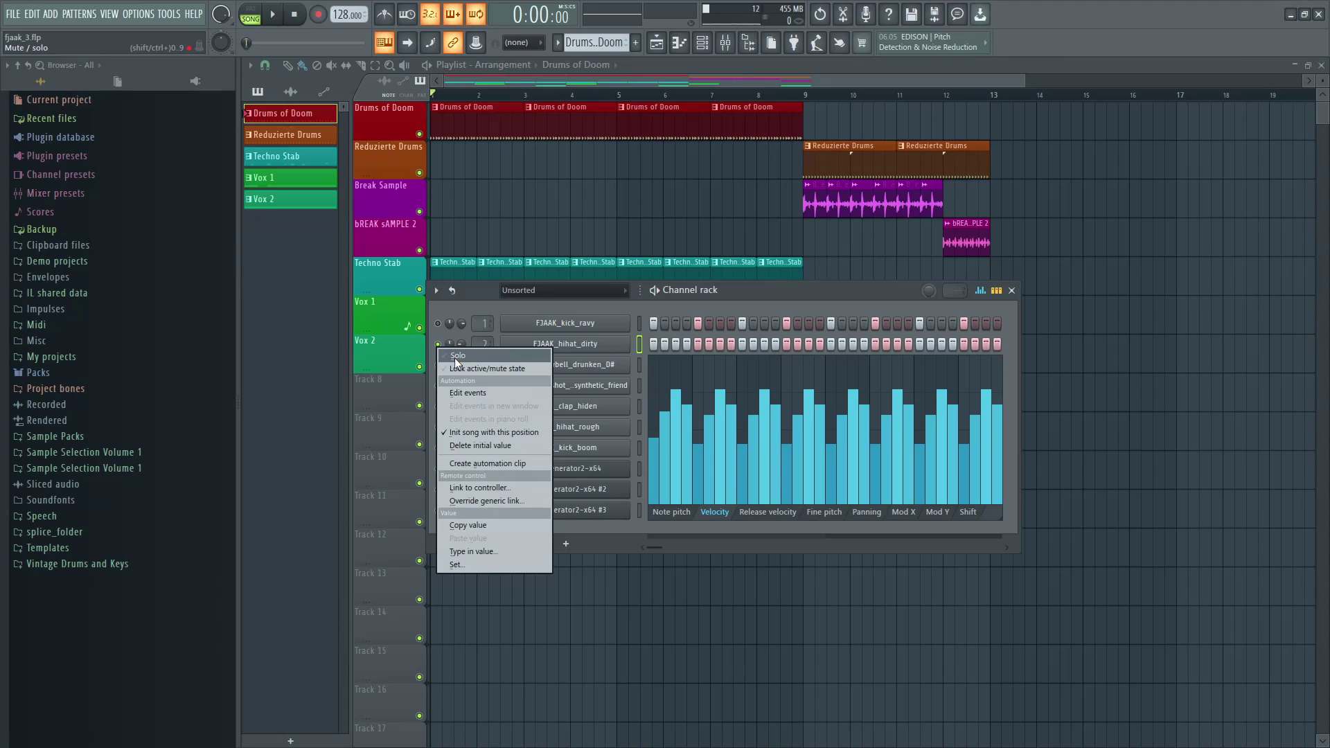
pyautogui.click(454, 354)
pyautogui.rightClick(438, 346)
pyautogui.click(454, 353)
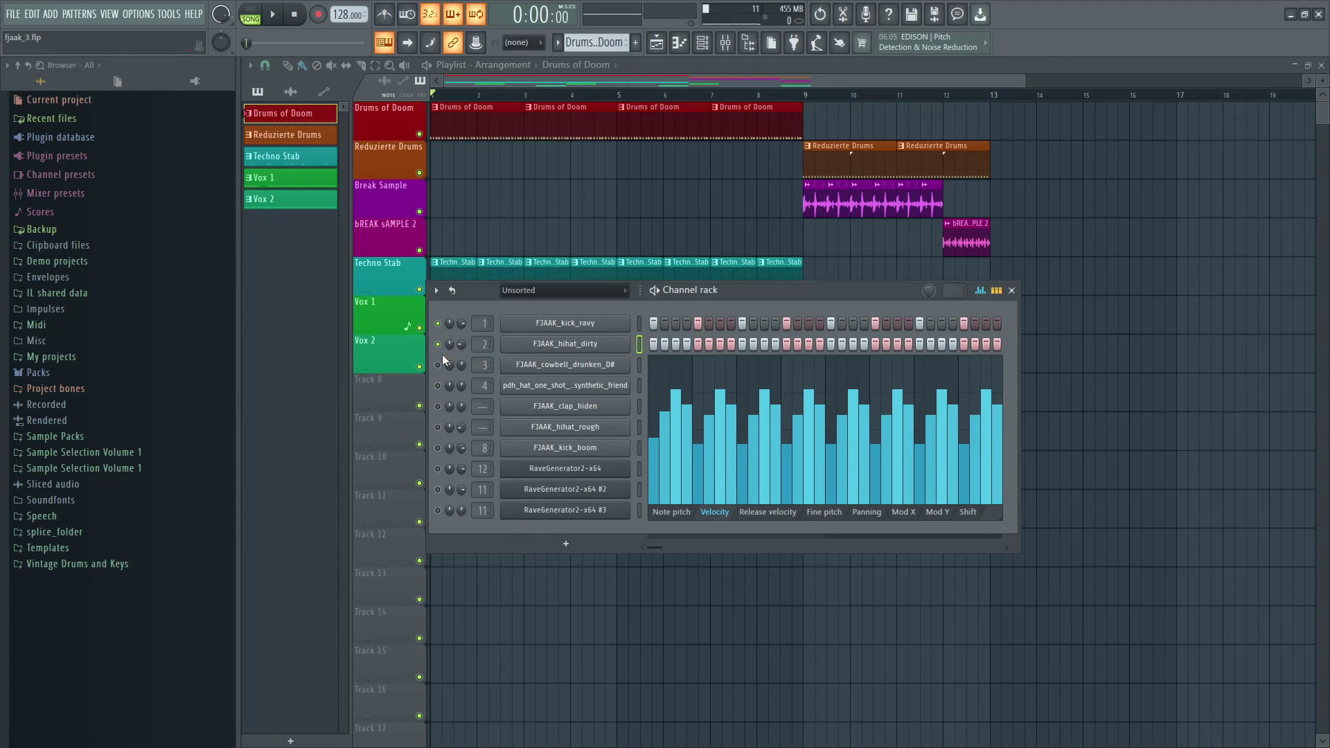
pyautogui.click(438, 365)
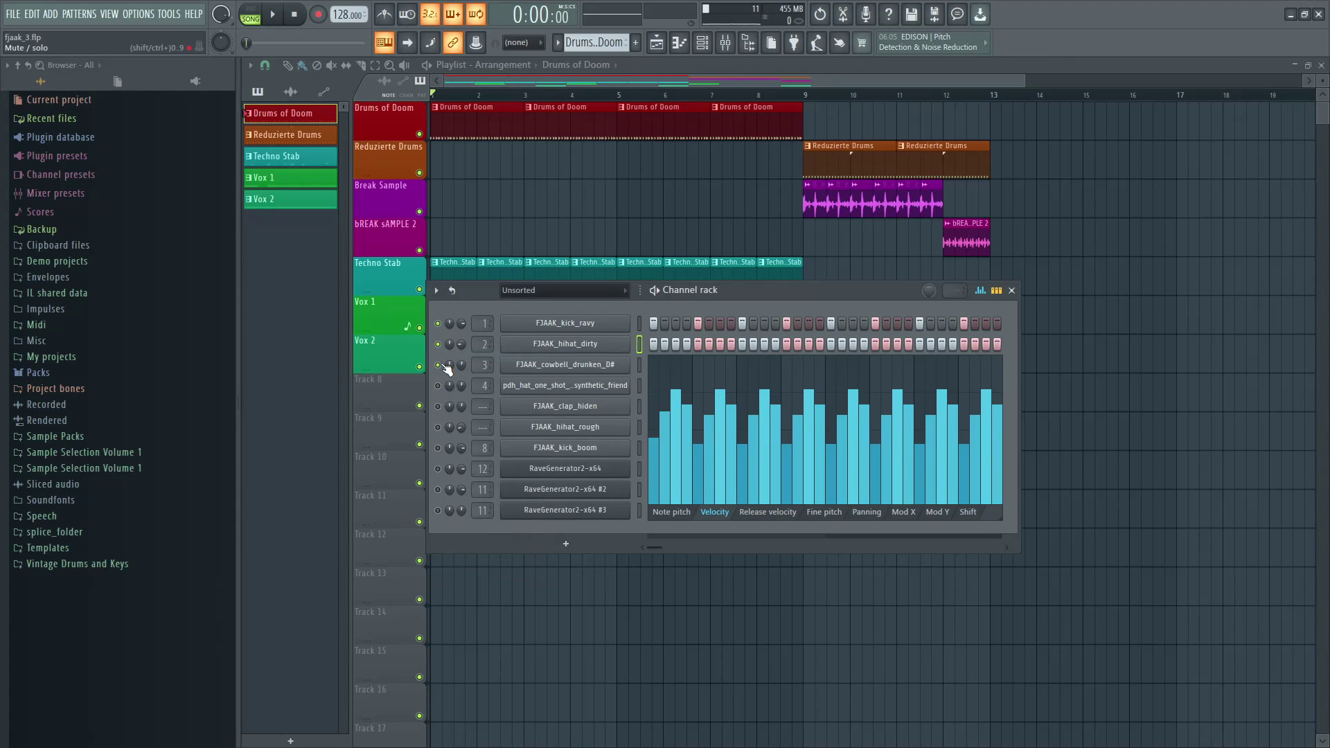
pyautogui.click(981, 291)
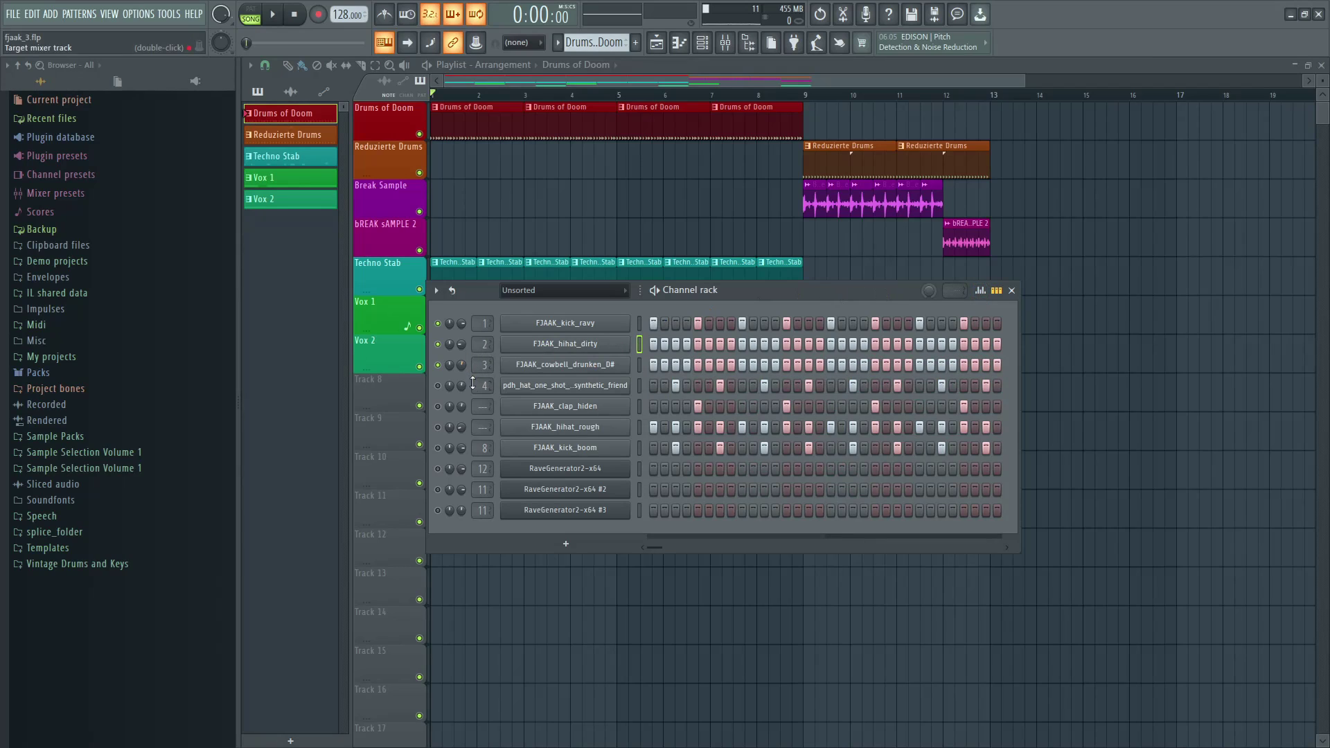
# - Preview the sample of the pdh_hat_one_shot_open_synthetic_friend channel in its sampler settings and close them
pyautogui.click(611, 391)
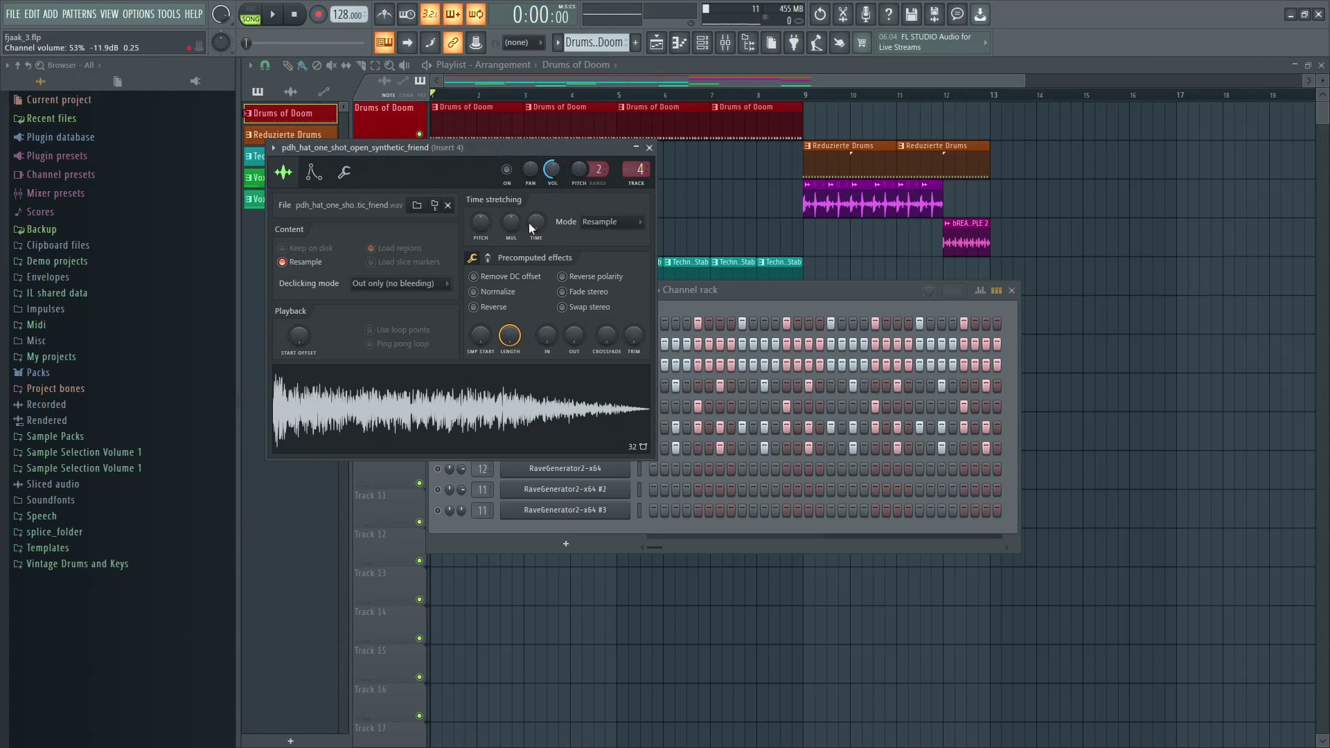
pyautogui.click(457, 402)
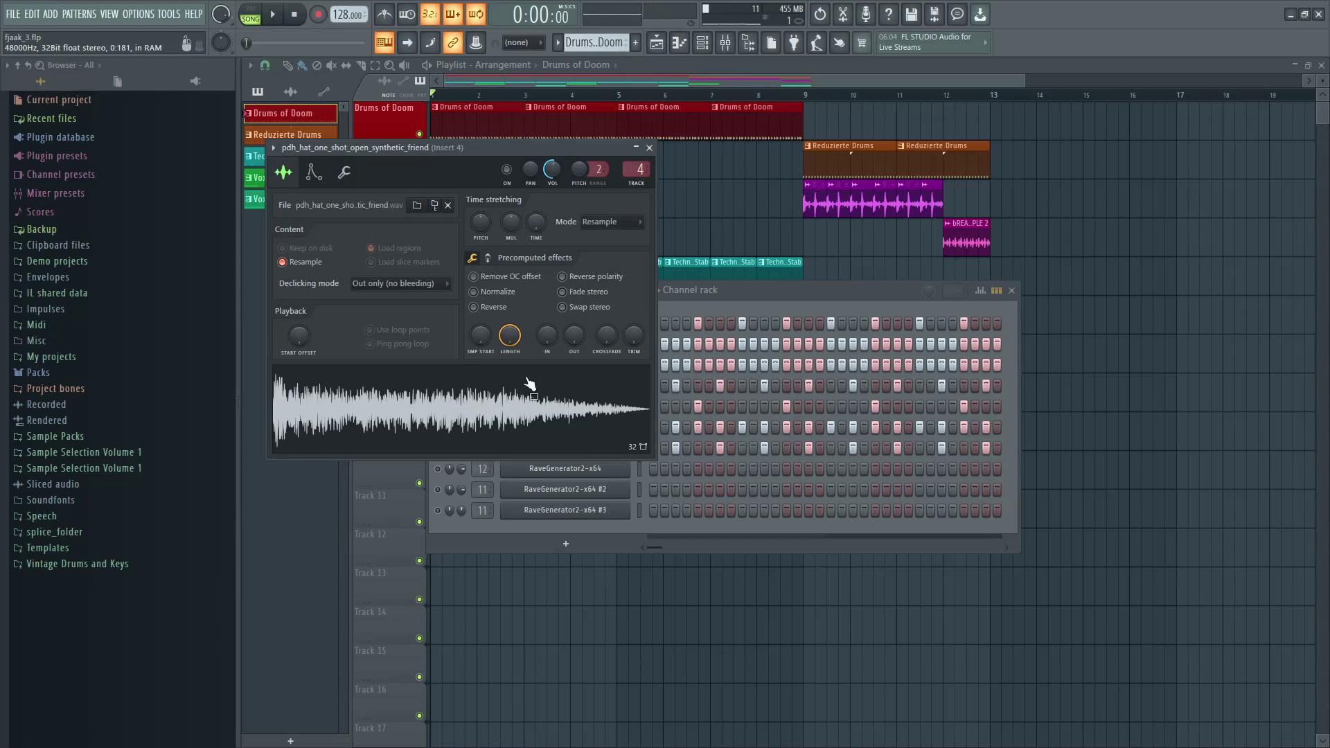
pyautogui.click(649, 148)
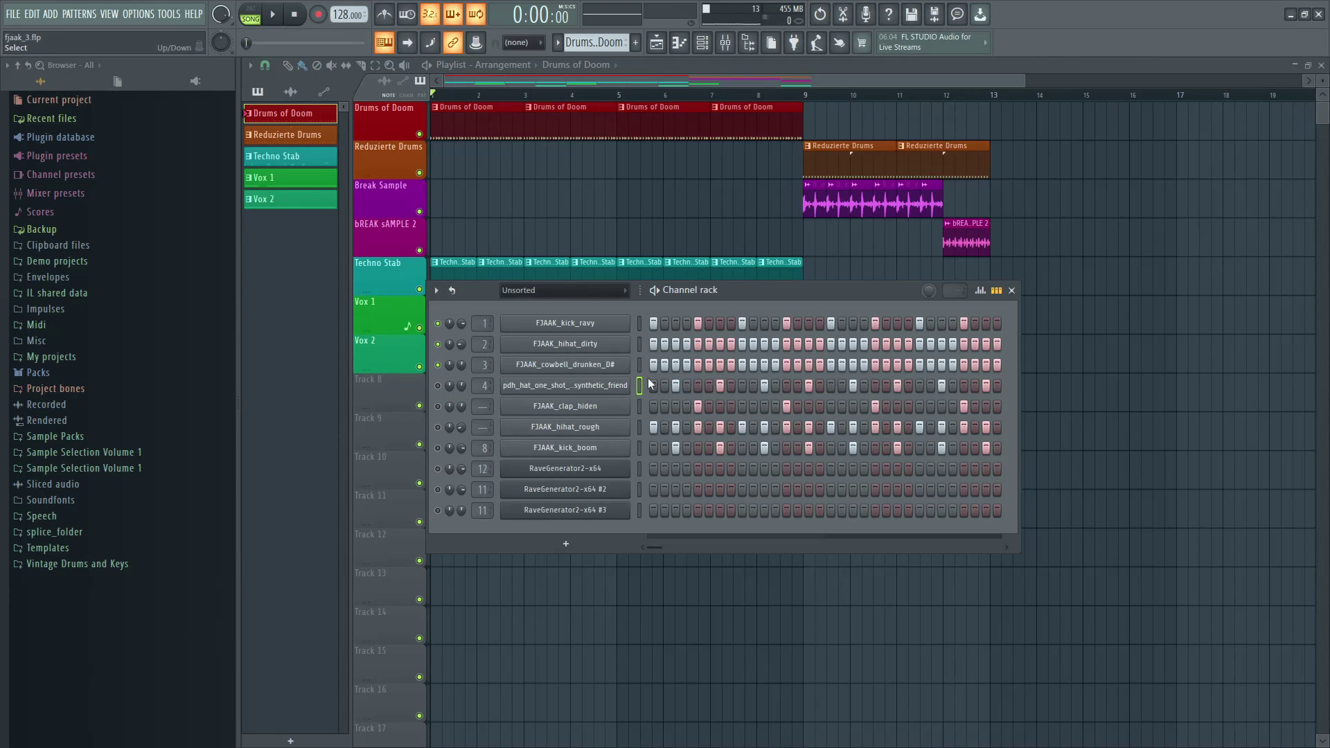
# - Unmute the pdh_hat_one_shot_open_synthetic_friend channel and audition it within the drum pattern
pyautogui.press('space')
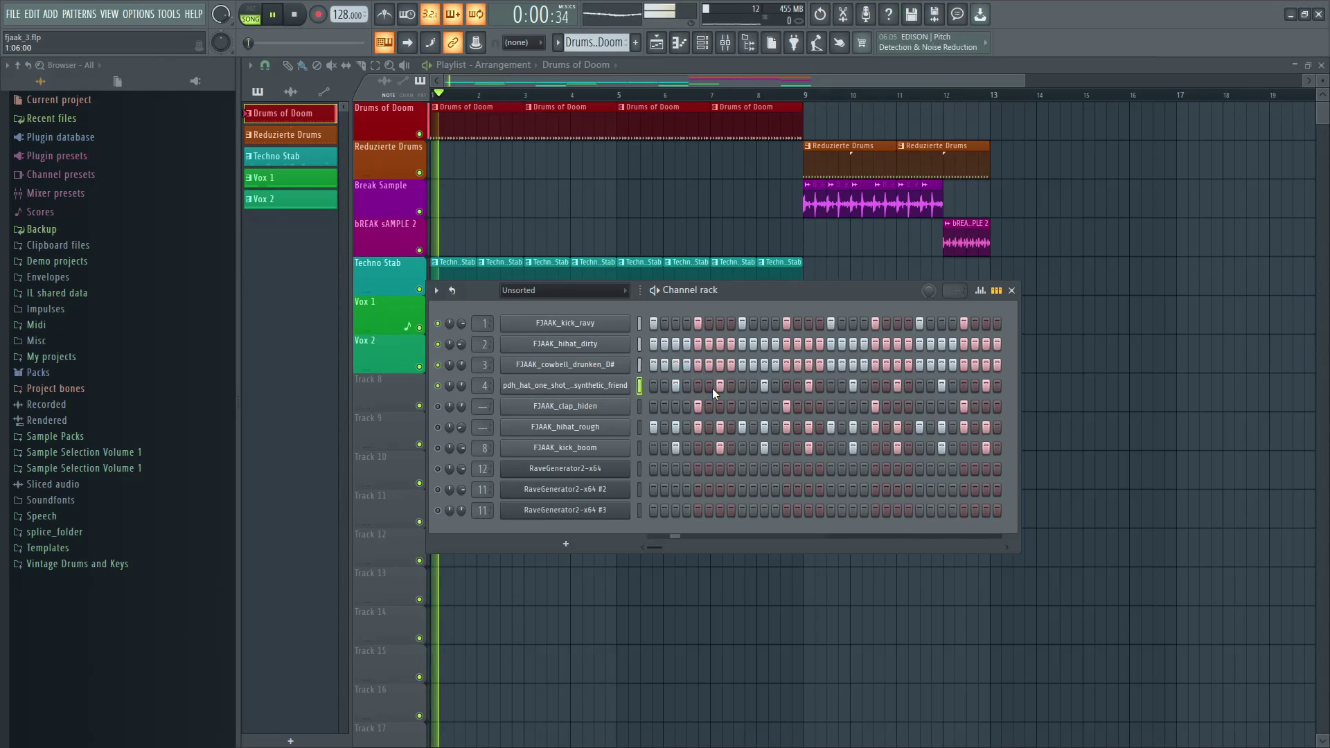
pyautogui.press('space')
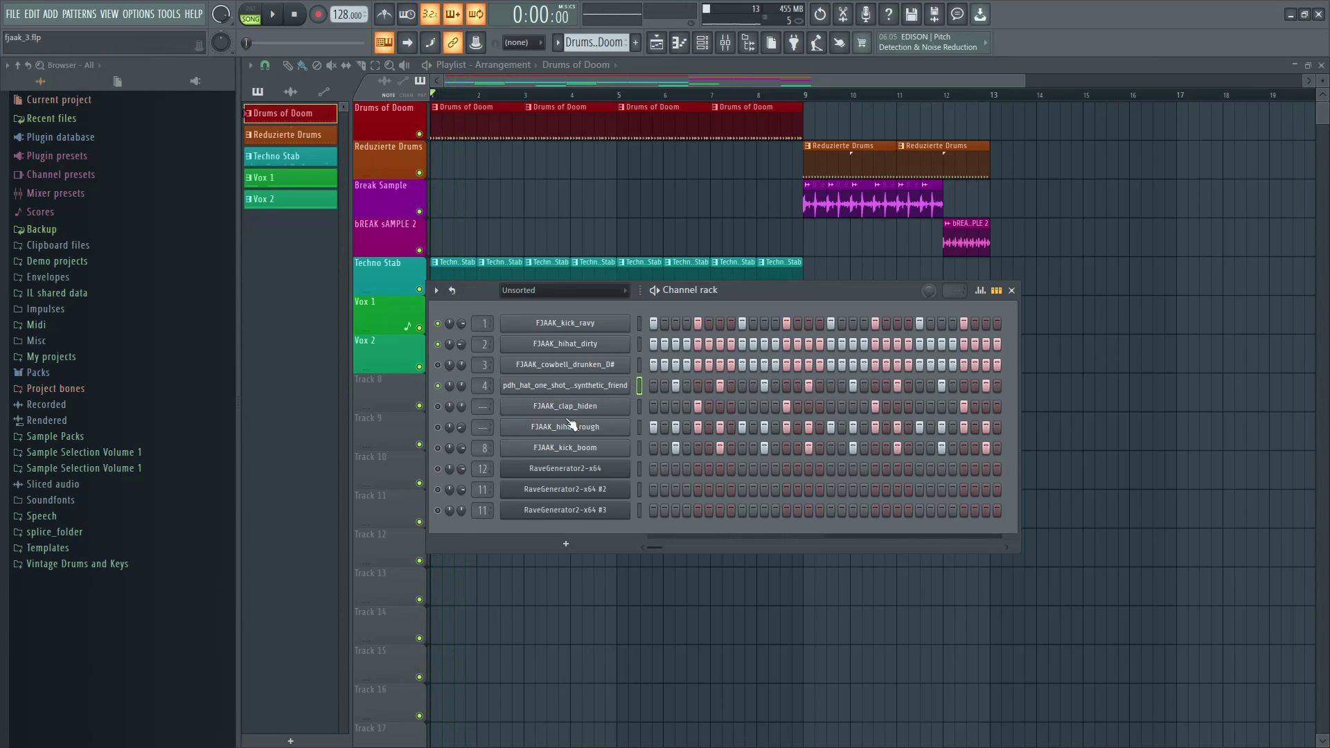
pyautogui.press('space')
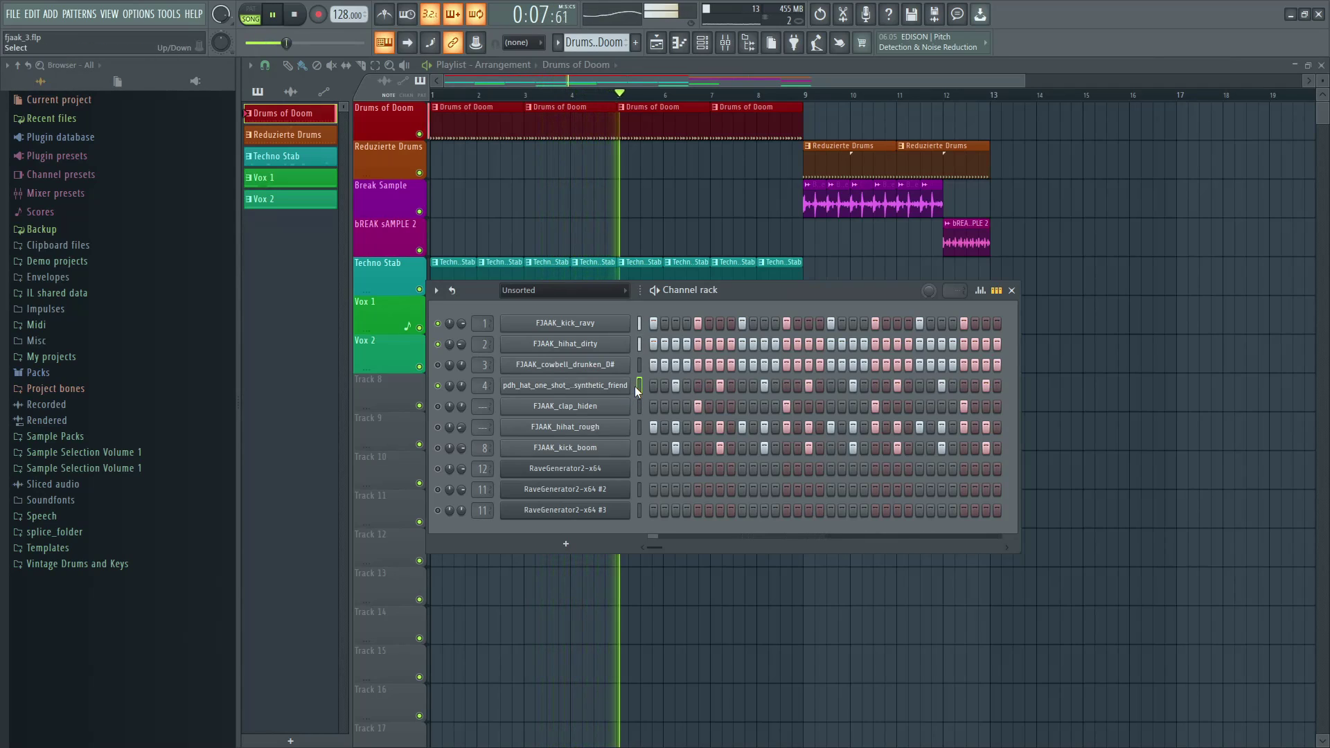
pyautogui.press('space')
pyautogui.click(687, 344)
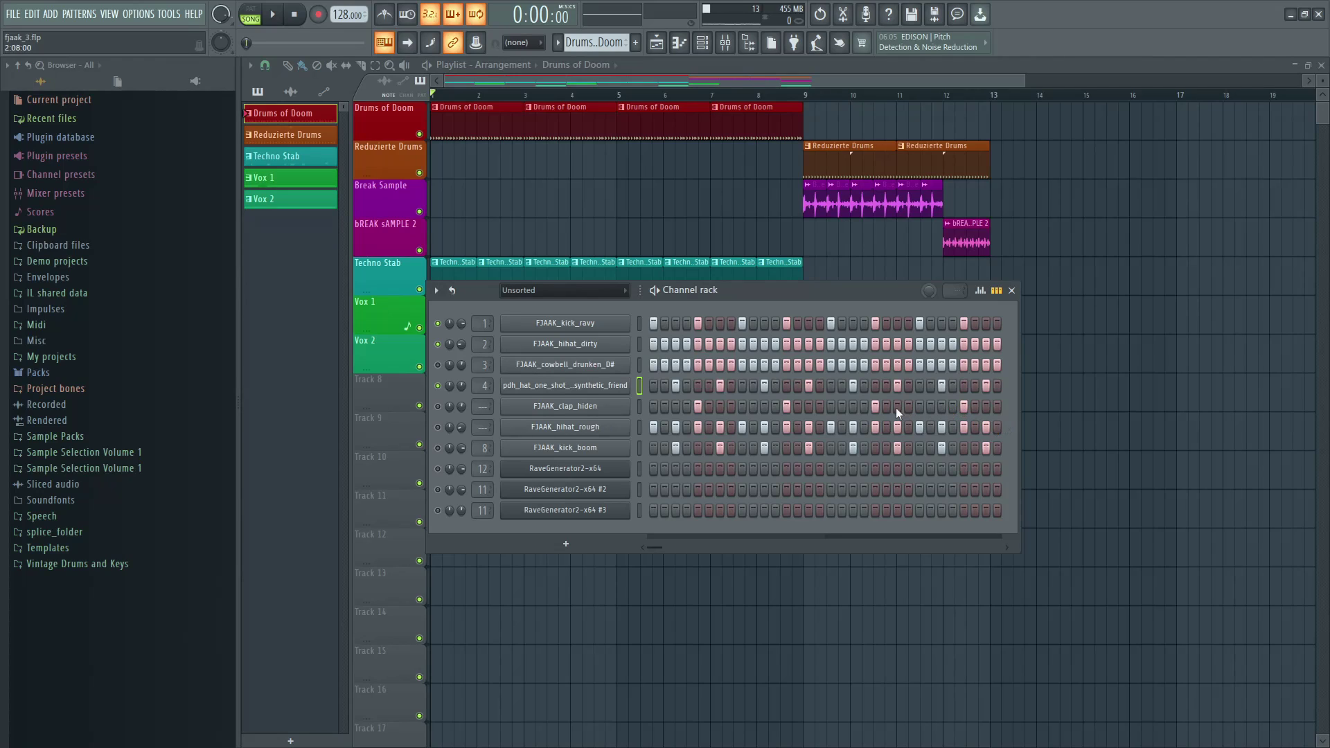
# - Inspect the FJAAK_clap_hiden channel's sampler settings and its second set of precomputed effects, and close them
pyautogui.click(544, 407)
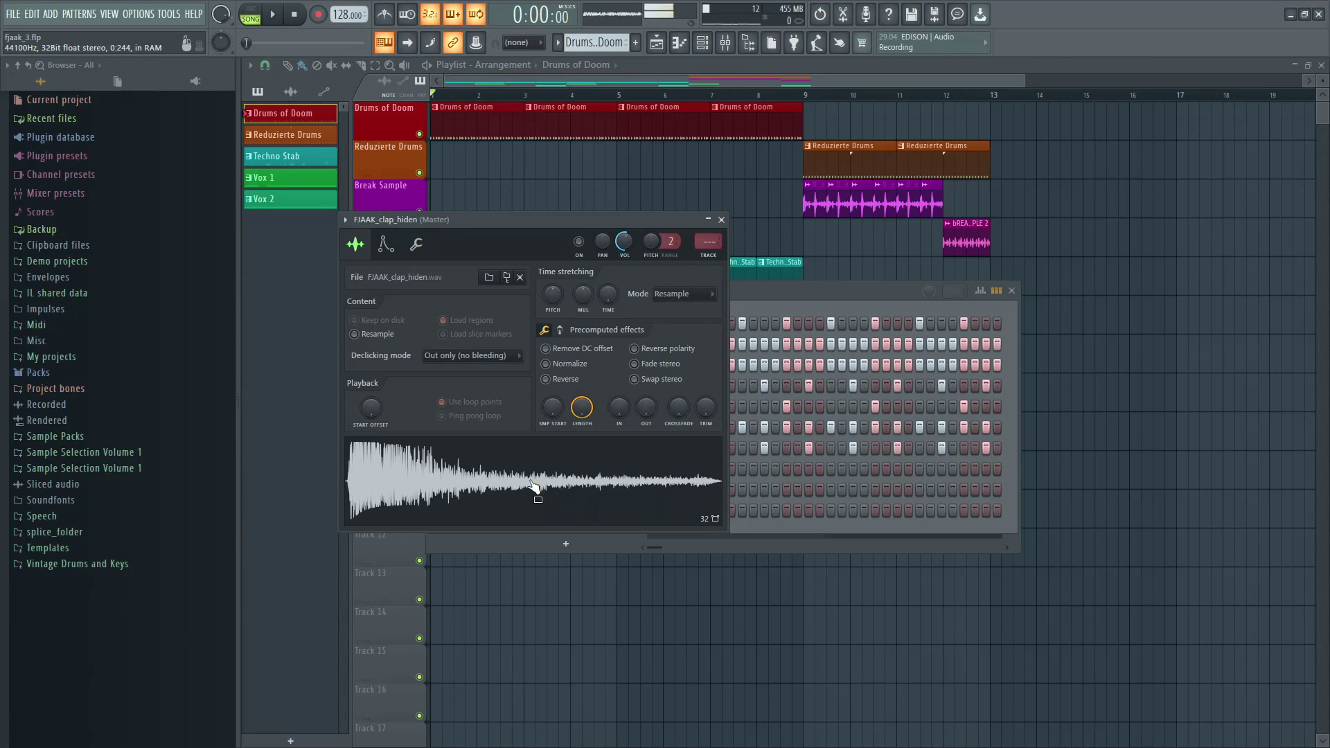
pyautogui.click(567, 331)
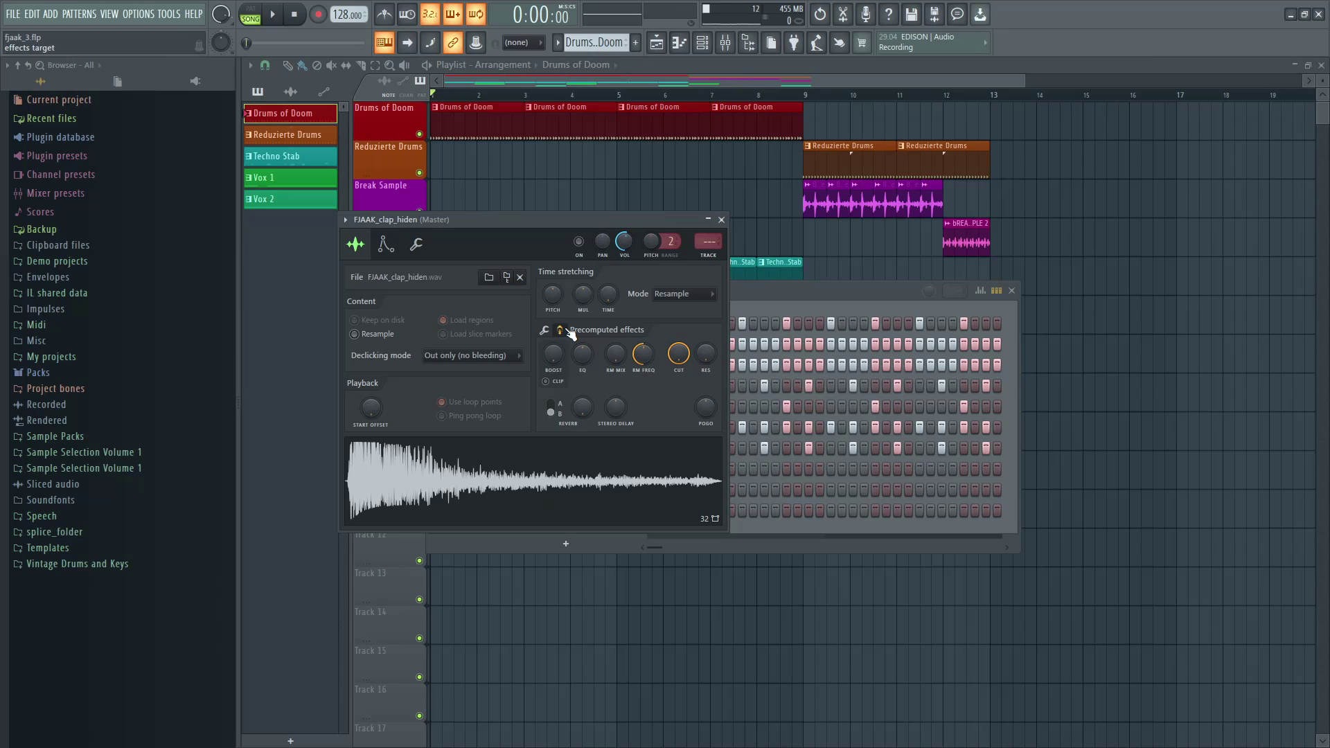
pyautogui.click(721, 220)
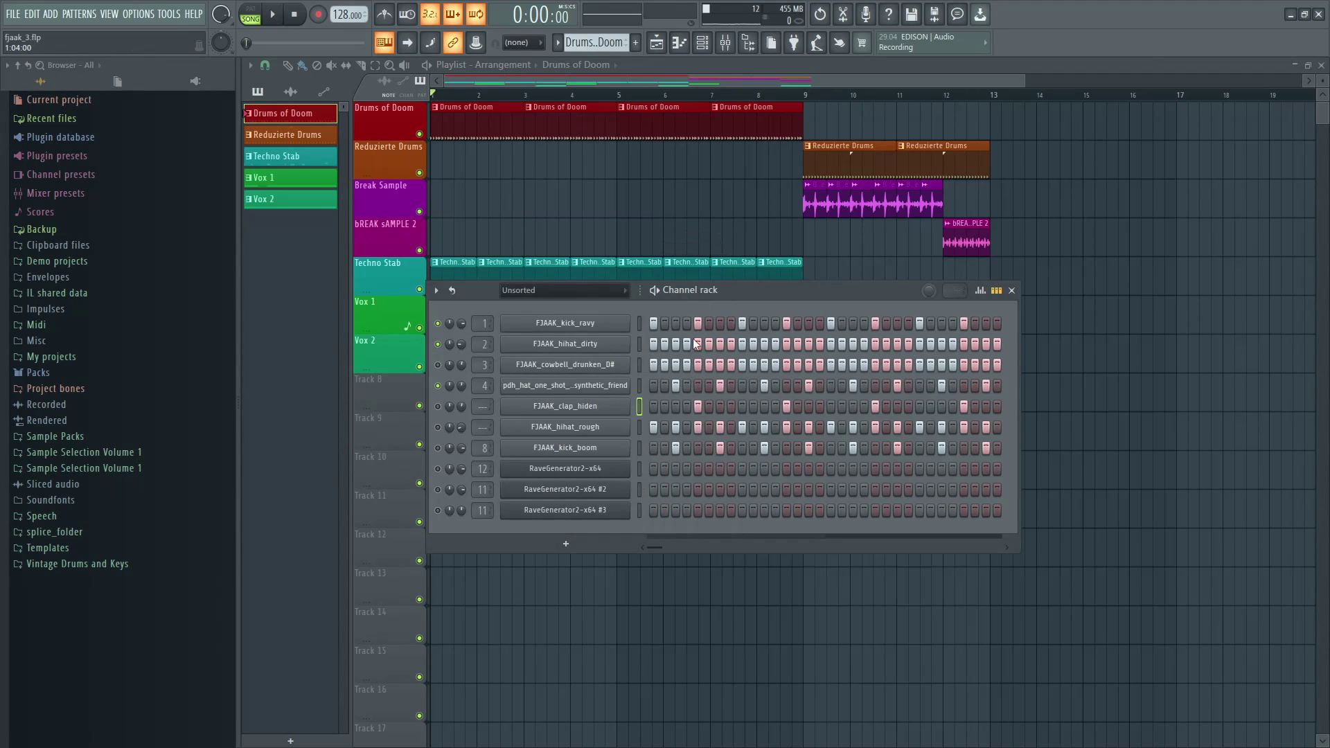
# - Inspect both sets of precomputed effects in the pdh_hat_one_shot_open_synthetic_friend channel's sampler settings and close them
pyautogui.click(552, 386)
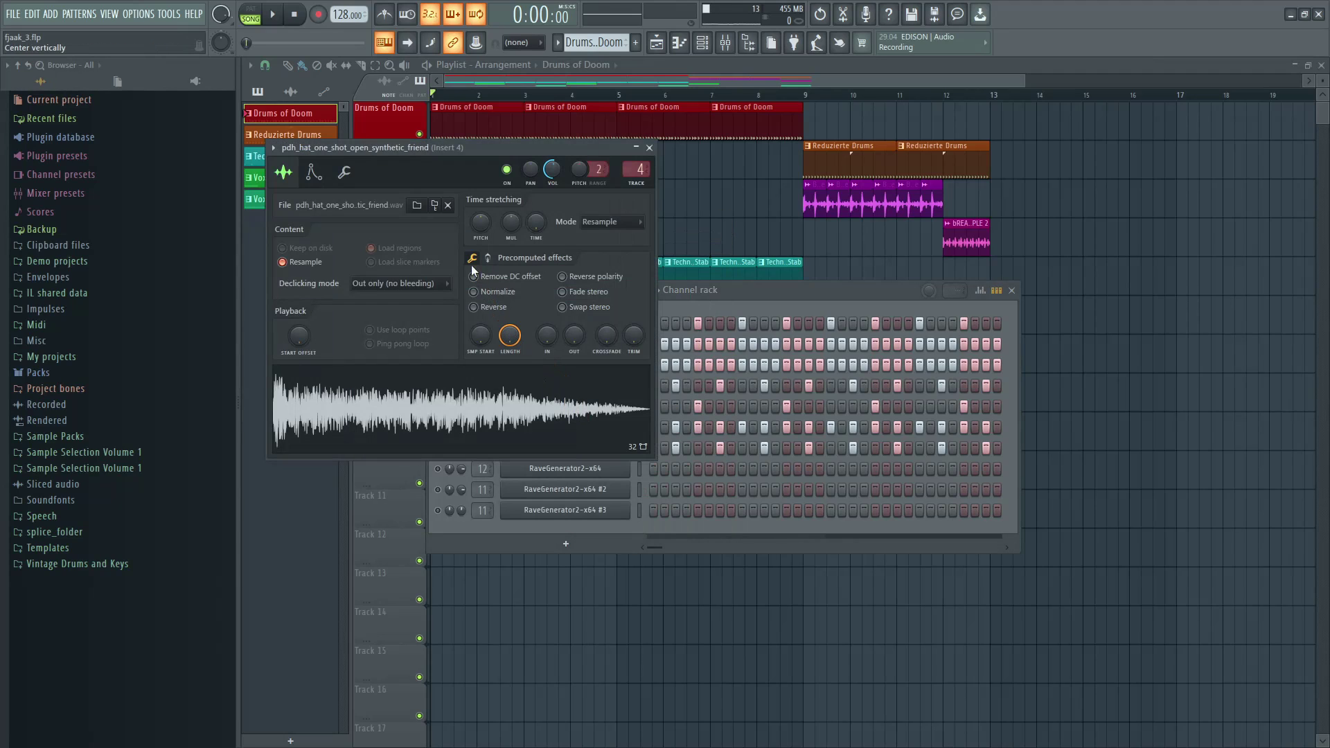
pyautogui.click(489, 259)
pyautogui.click(488, 258)
pyautogui.click(489, 259)
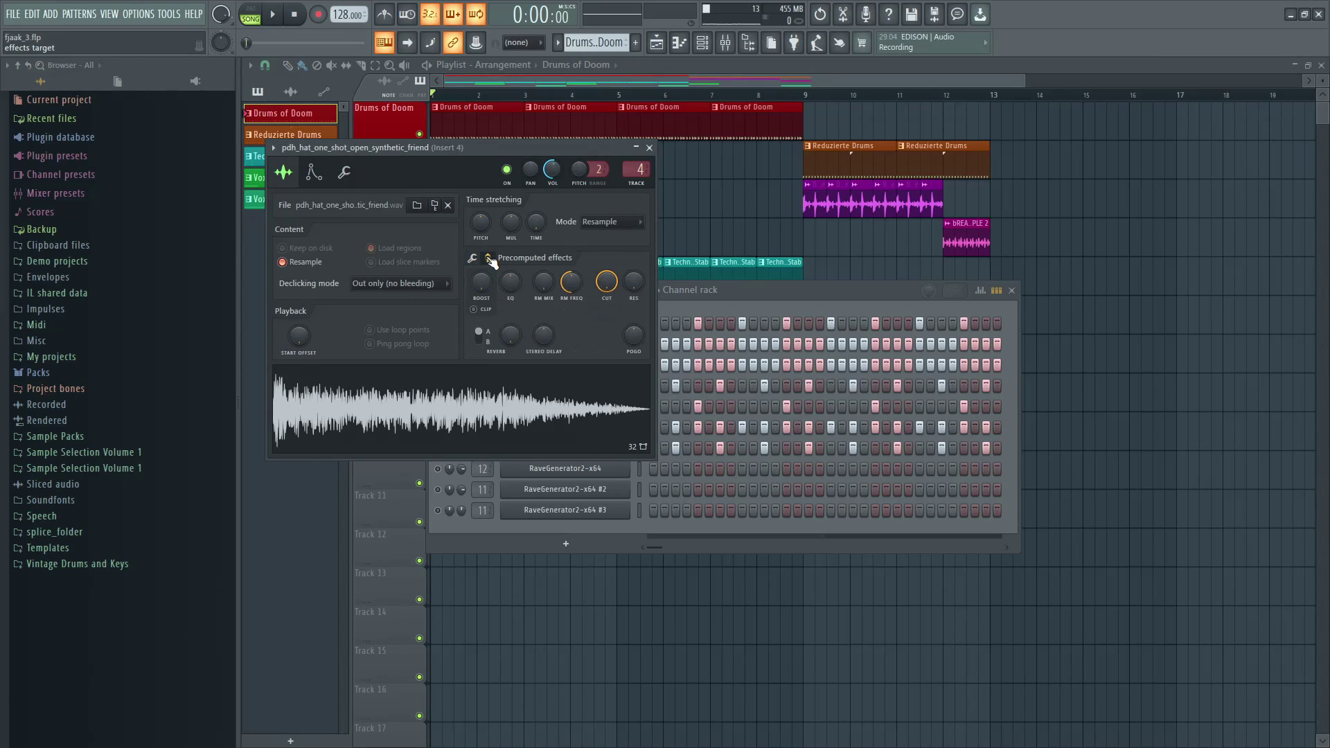
pyautogui.click(488, 258)
pyautogui.click(650, 147)
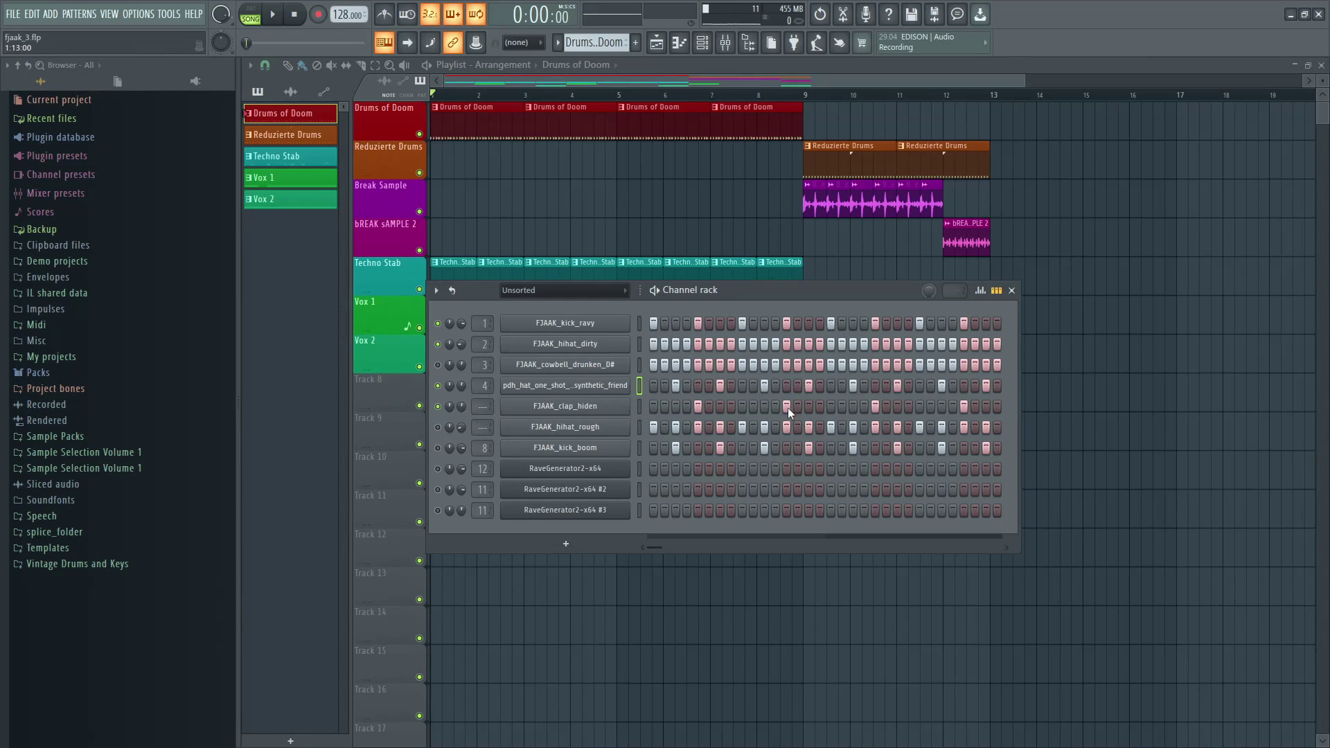
# - Audition the pattern with the clap, trying extra FJAAK_clap_hiden hits on steps 27 and 28 and removing them
pyautogui.press('space')
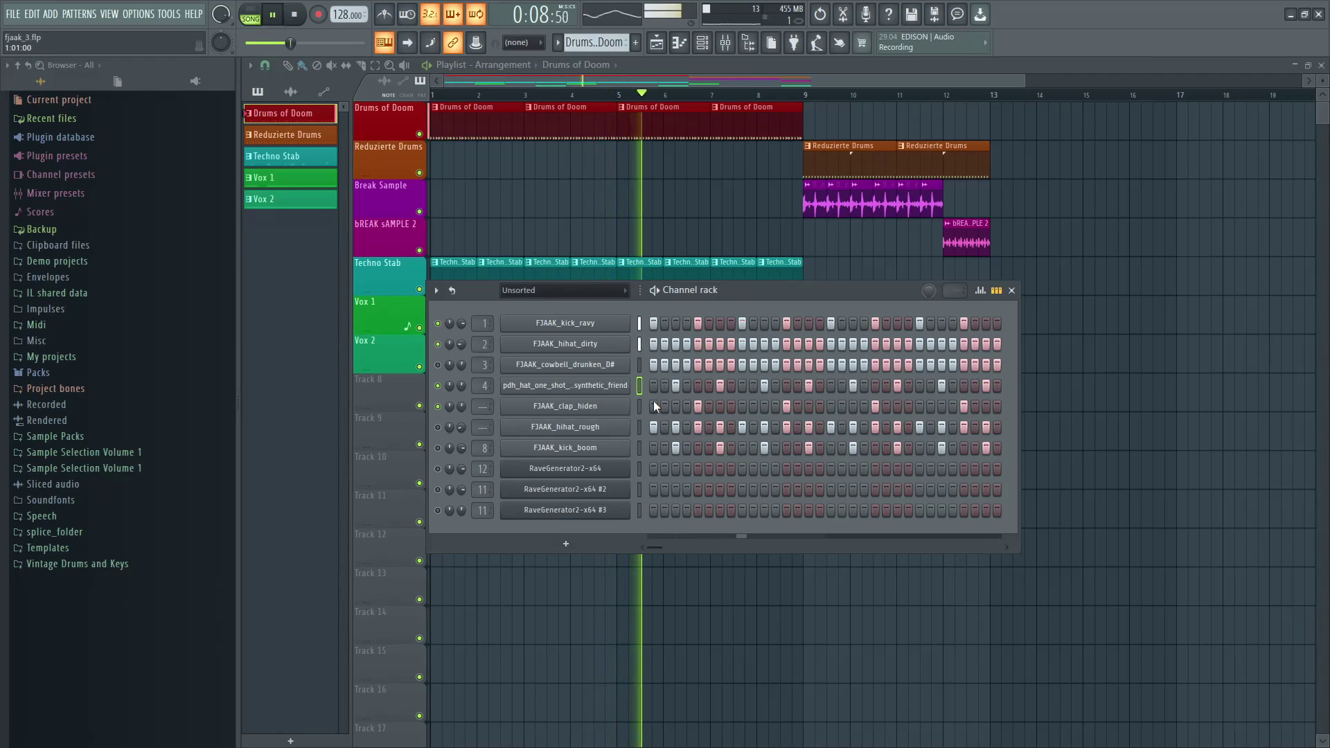
pyautogui.press('space')
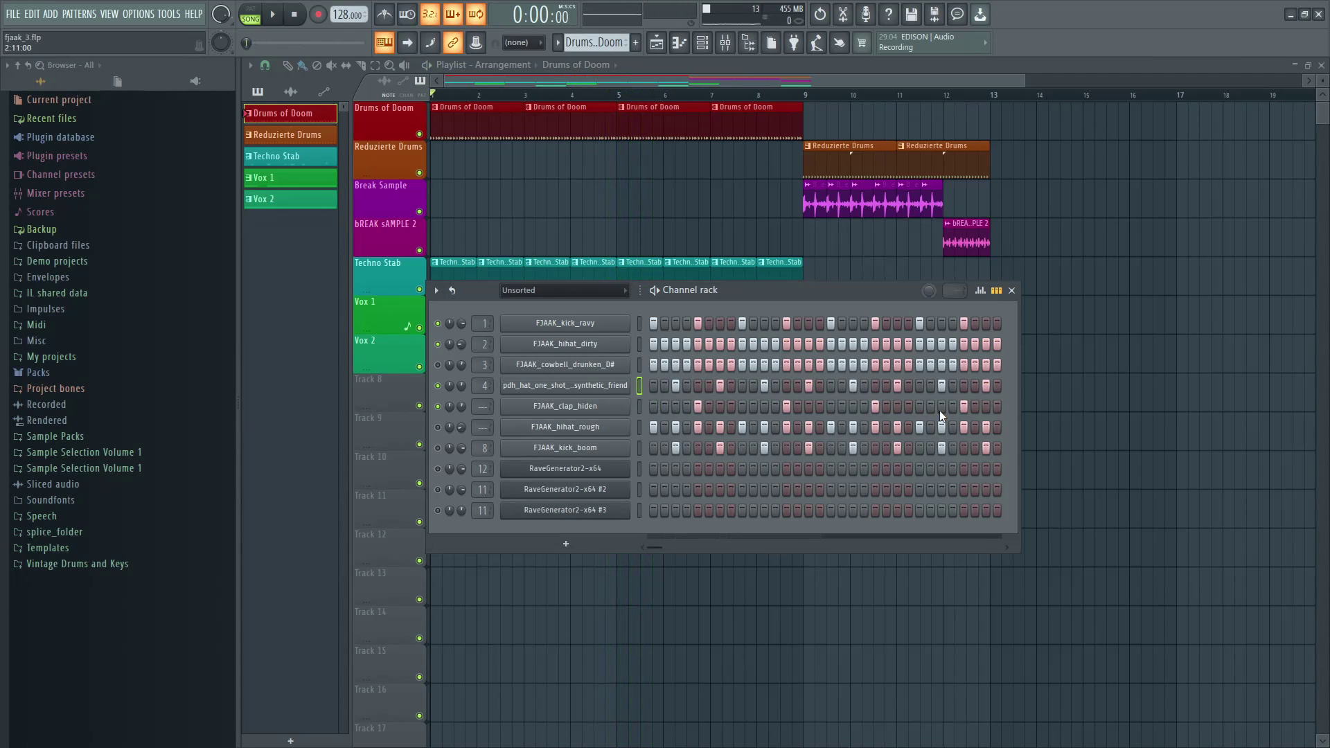
pyautogui.press('space')
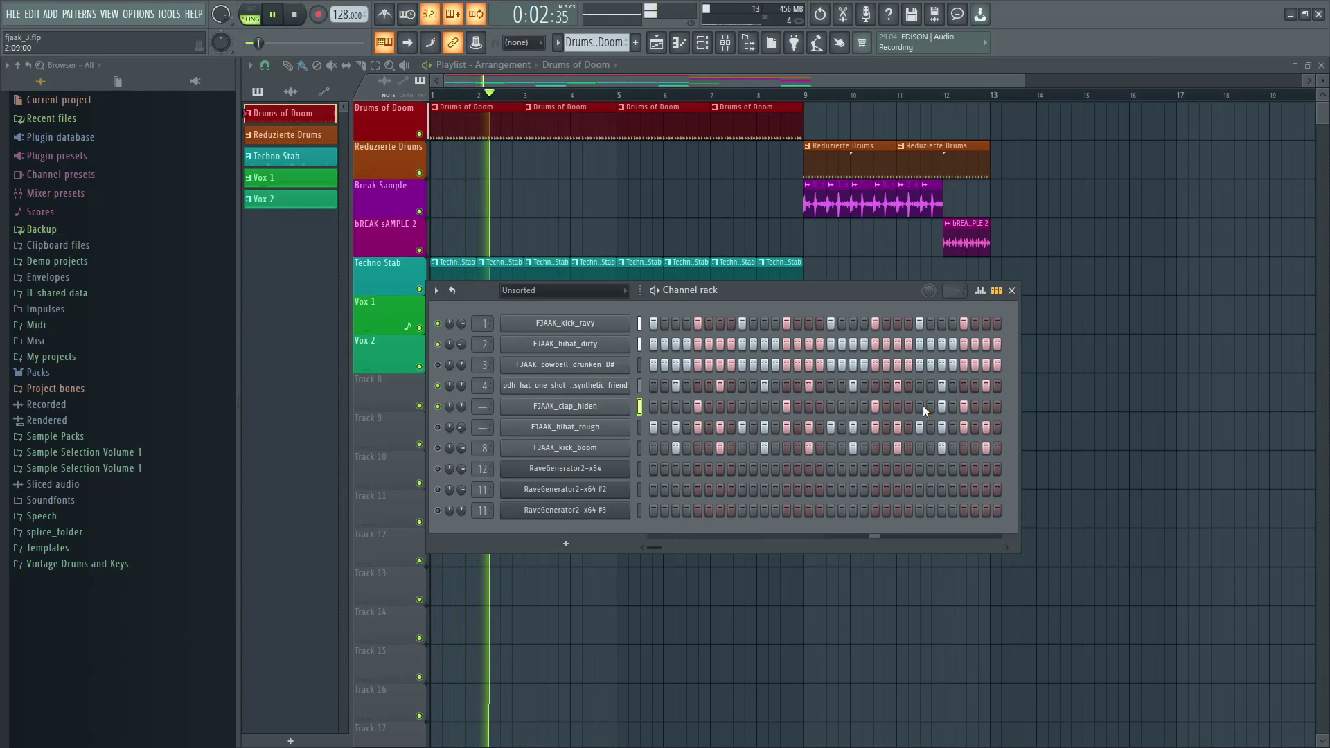
pyautogui.click(943, 409)
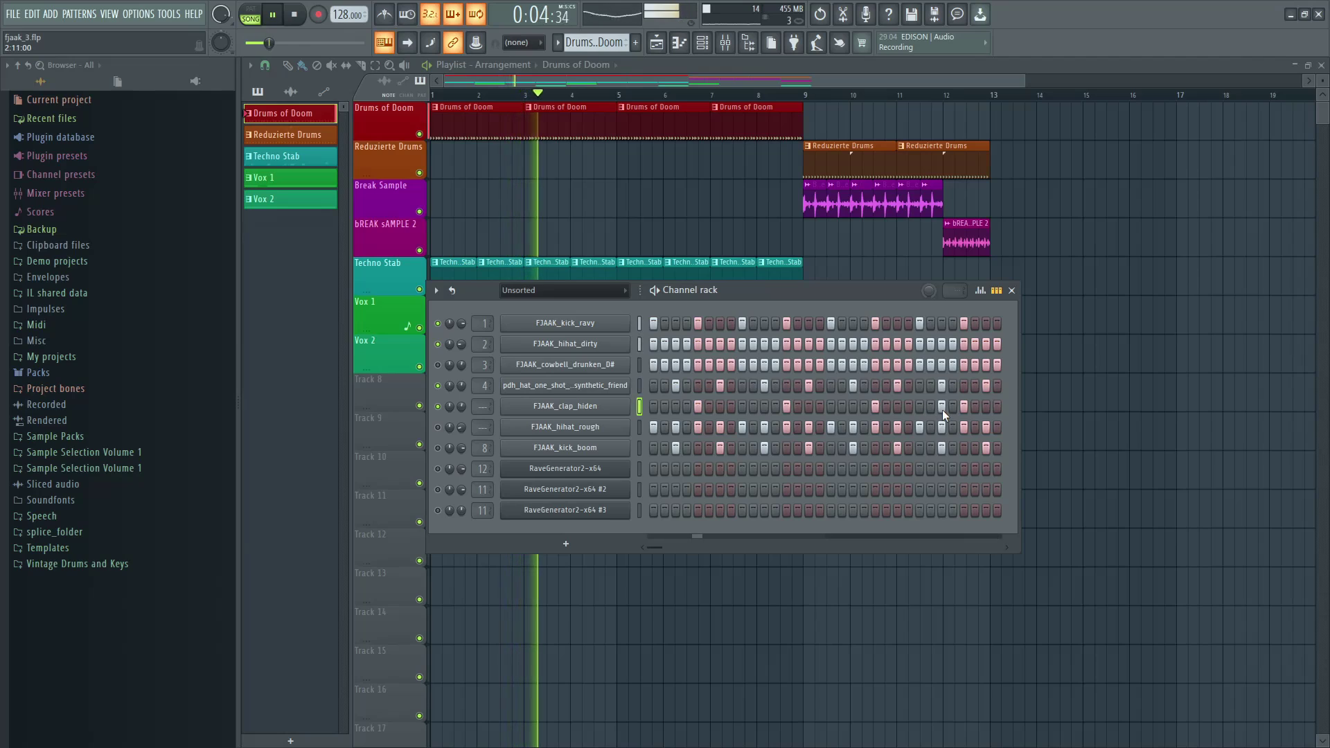
pyautogui.click(952, 409)
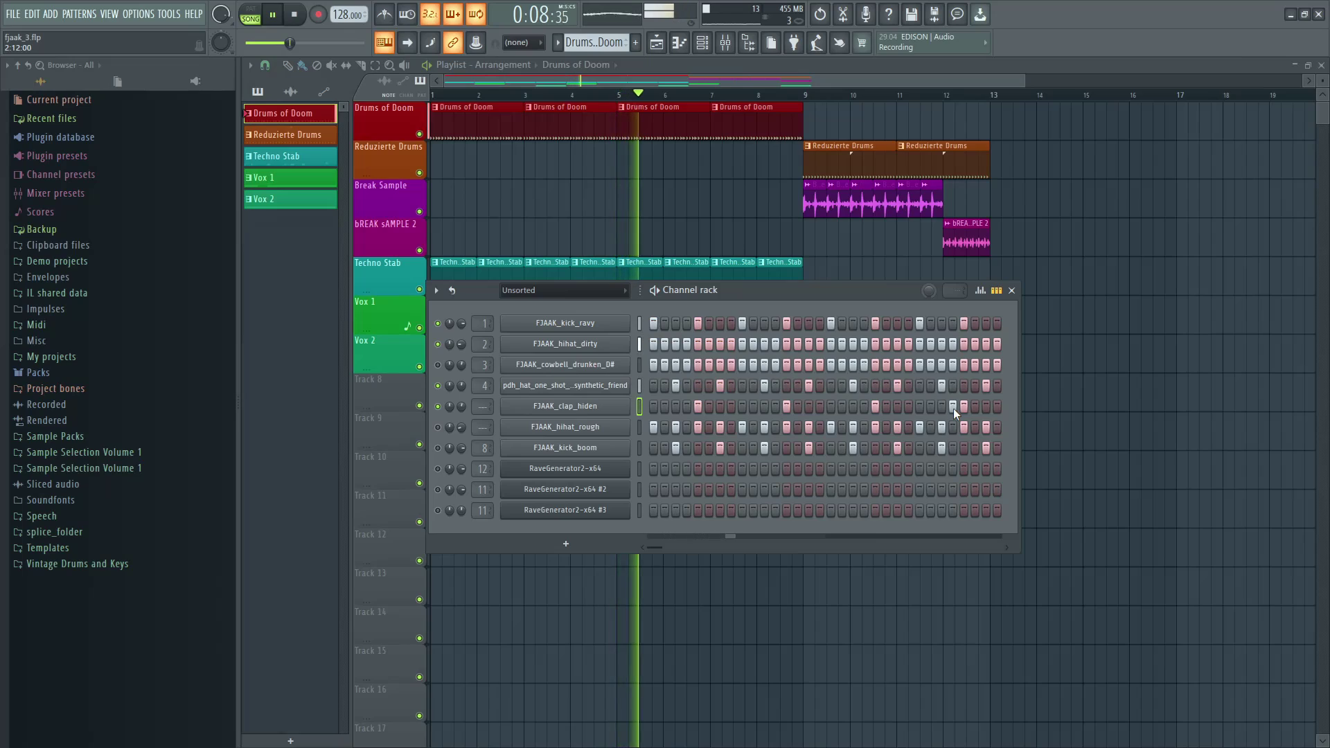
pyautogui.click(954, 408)
pyautogui.press('space')
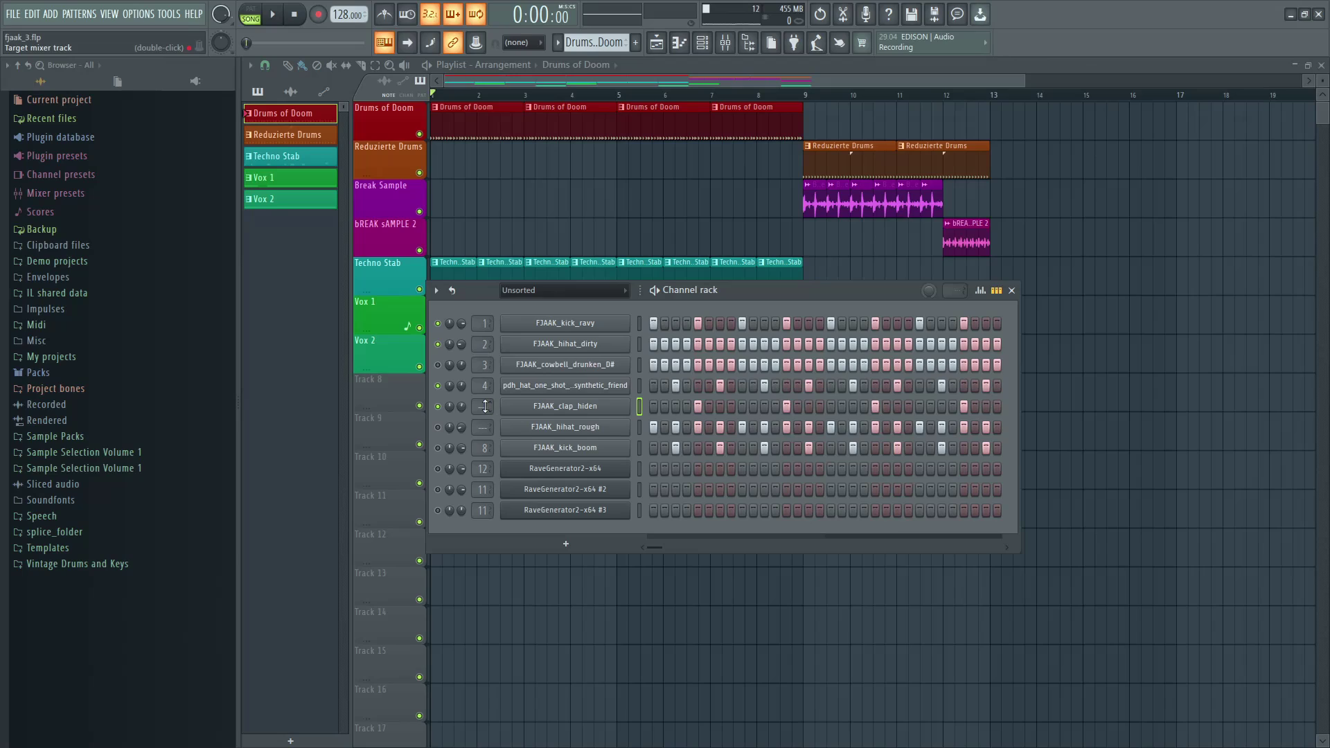
# - Inspect the FJAAK_hihat_rough channel's volume envelope and sample waveform, and close its settings
pyautogui.click(570, 433)
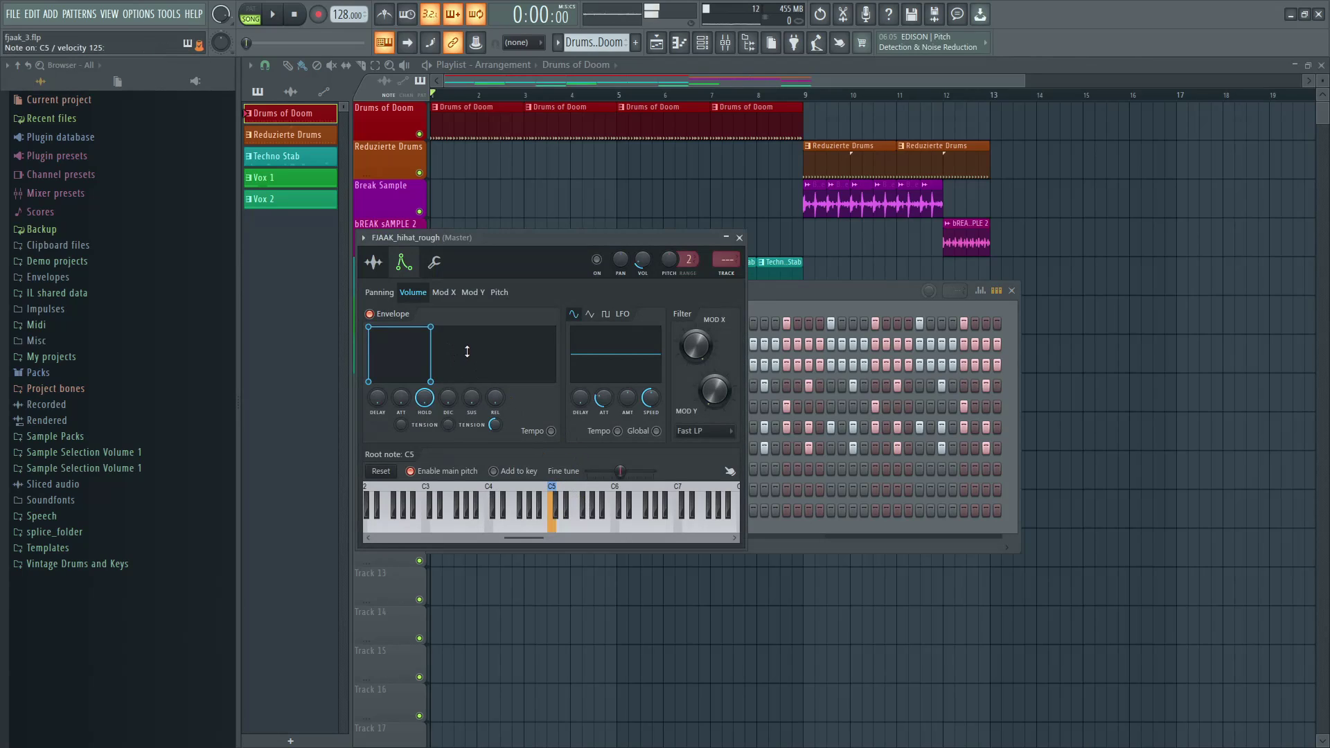
pyautogui.click(373, 262)
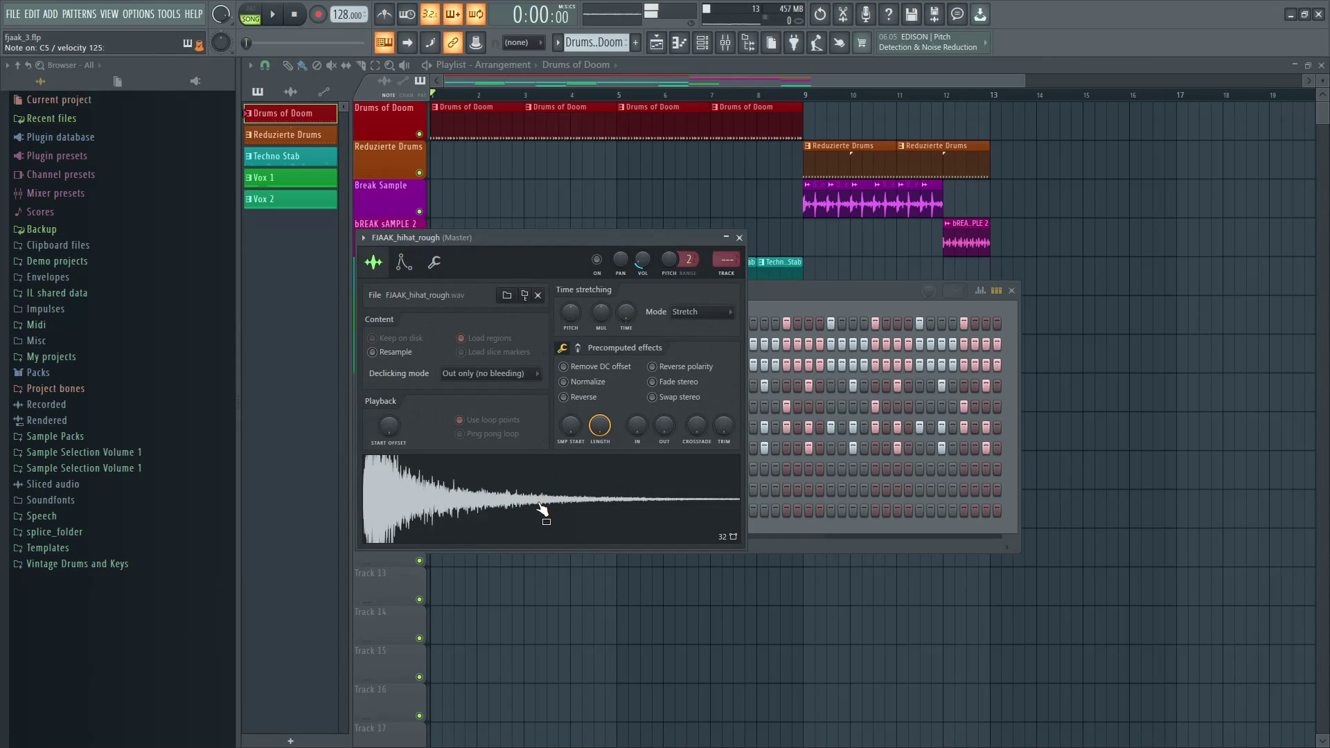
pyautogui.click(739, 238)
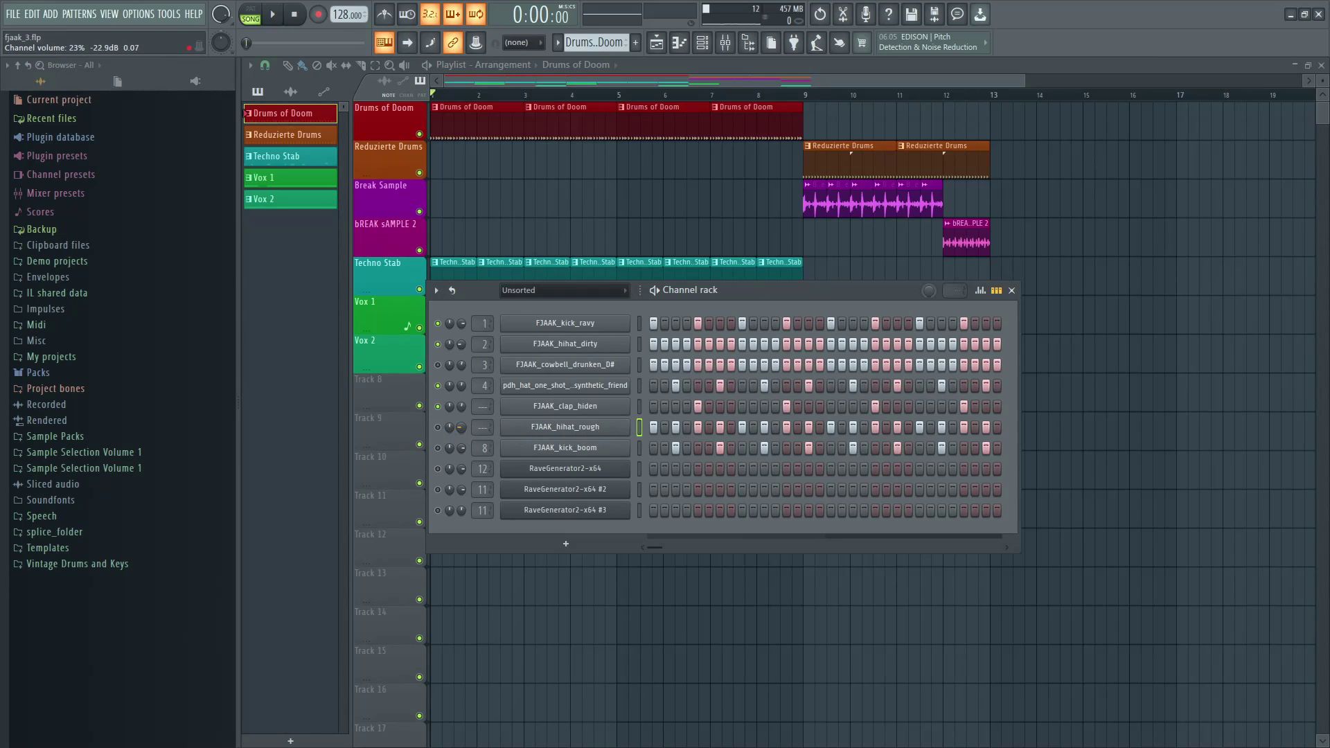
# - Make FJAAK_hihat_rough the only active channel and audition it on its own
pyautogui.click(438, 427)
pyautogui.click(438, 344)
pyautogui.press('space')
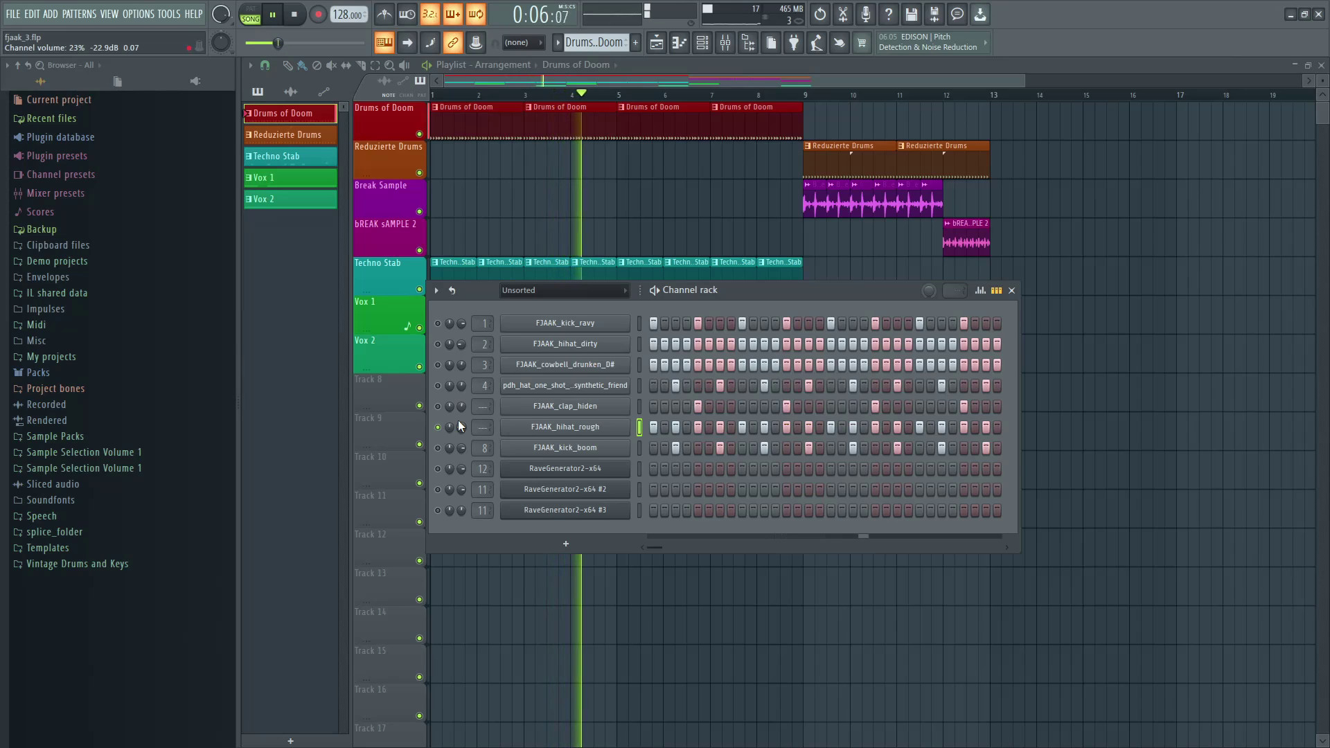
pyautogui.press('space')
# - Examine the reverb in the FJAAK_hihat_rough sampler's second set of precomputed effects and close the settings
pyautogui.click(565, 426)
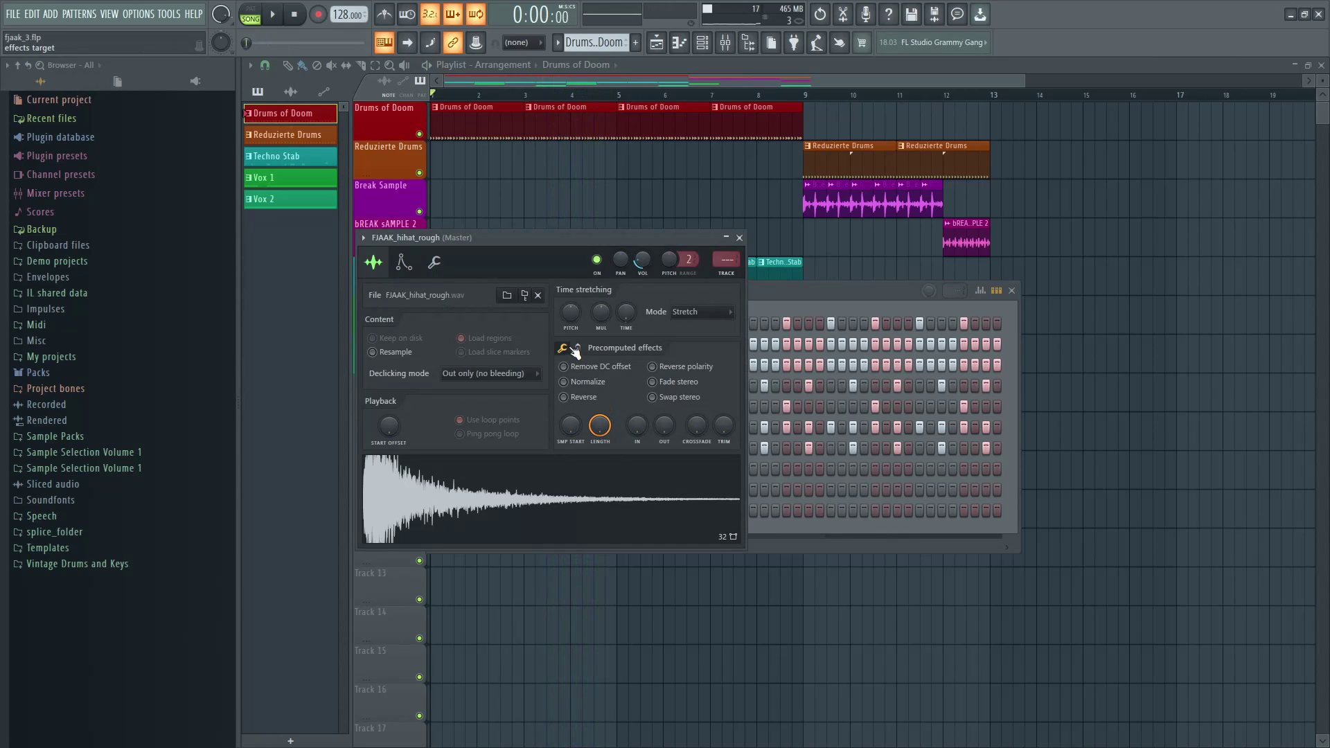
pyautogui.click(579, 348)
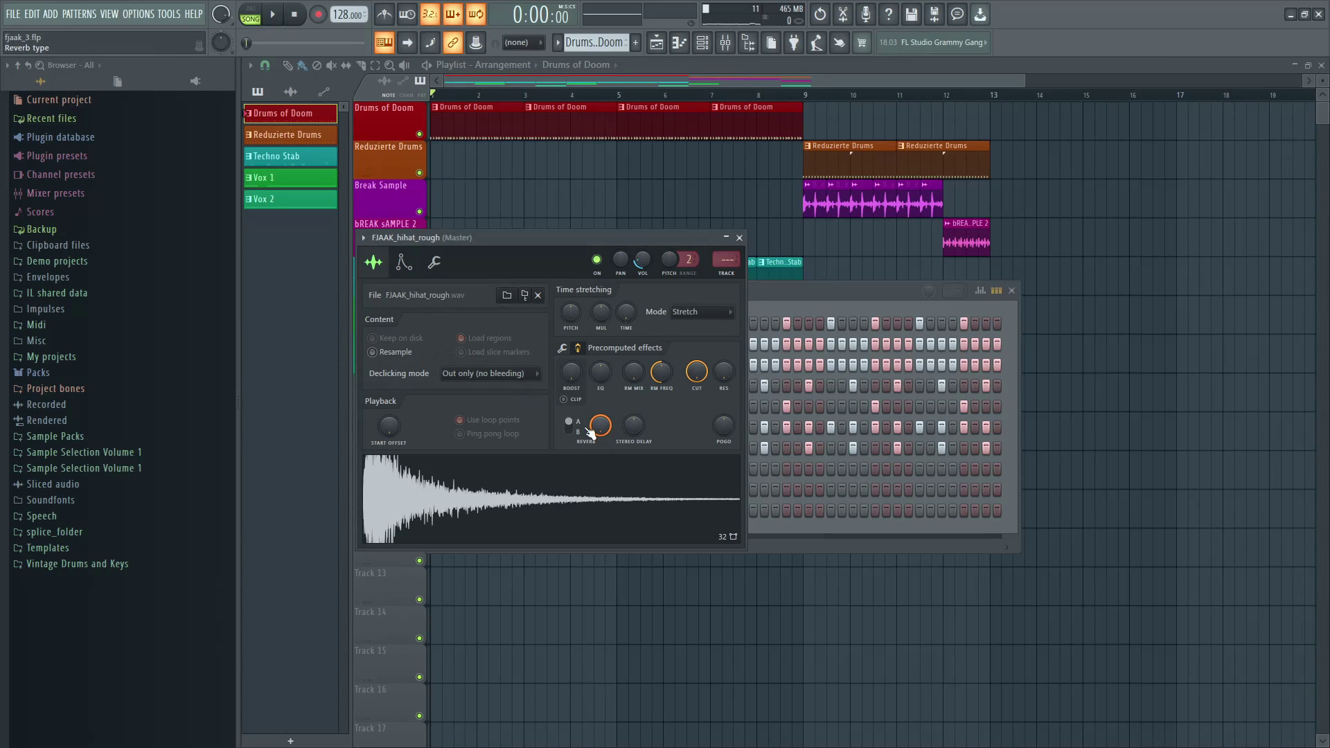
pyautogui.click(739, 238)
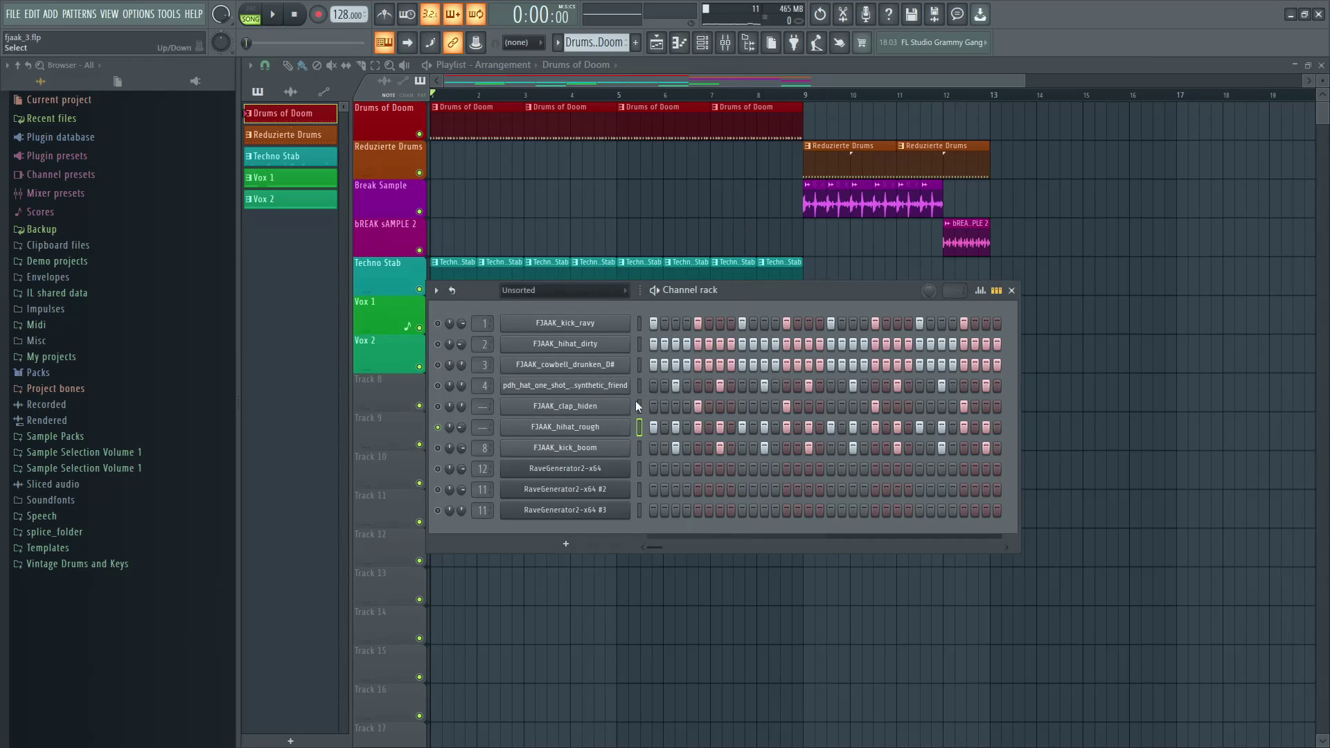
pyautogui.click(558, 426)
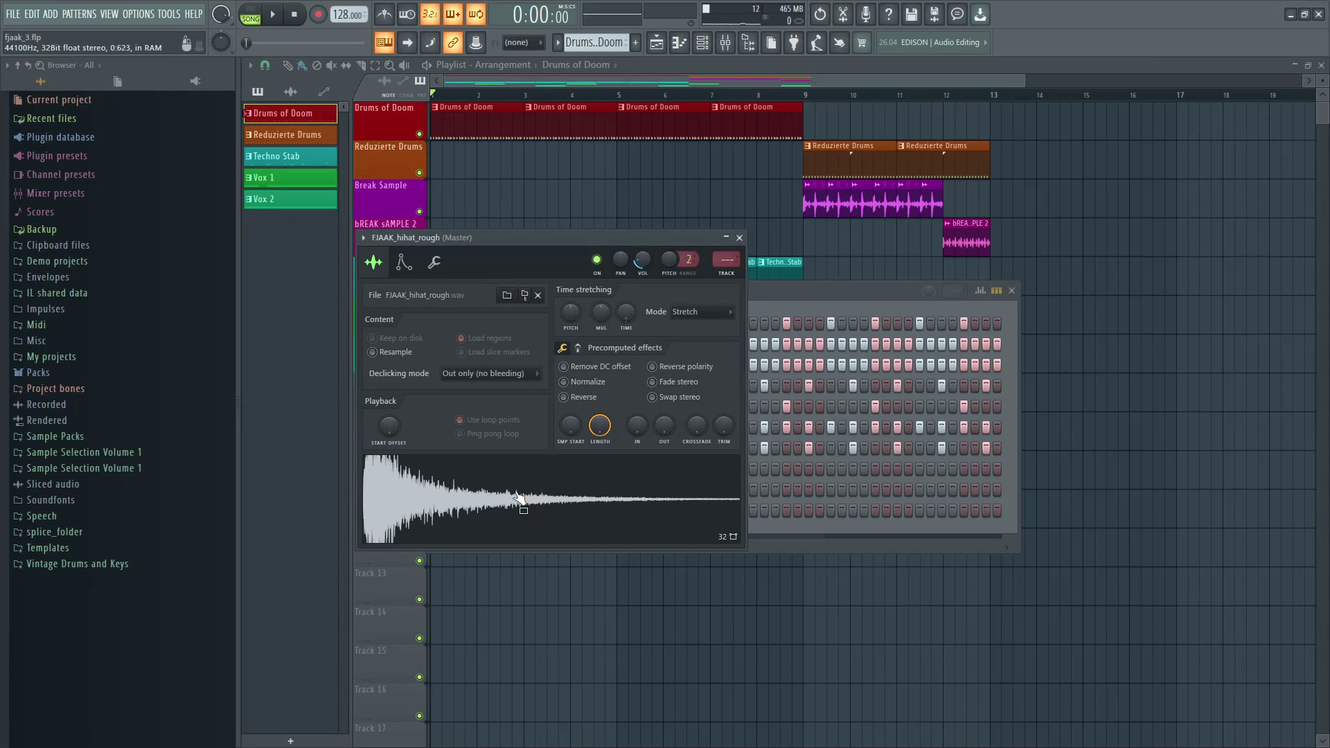
pyautogui.click(578, 348)
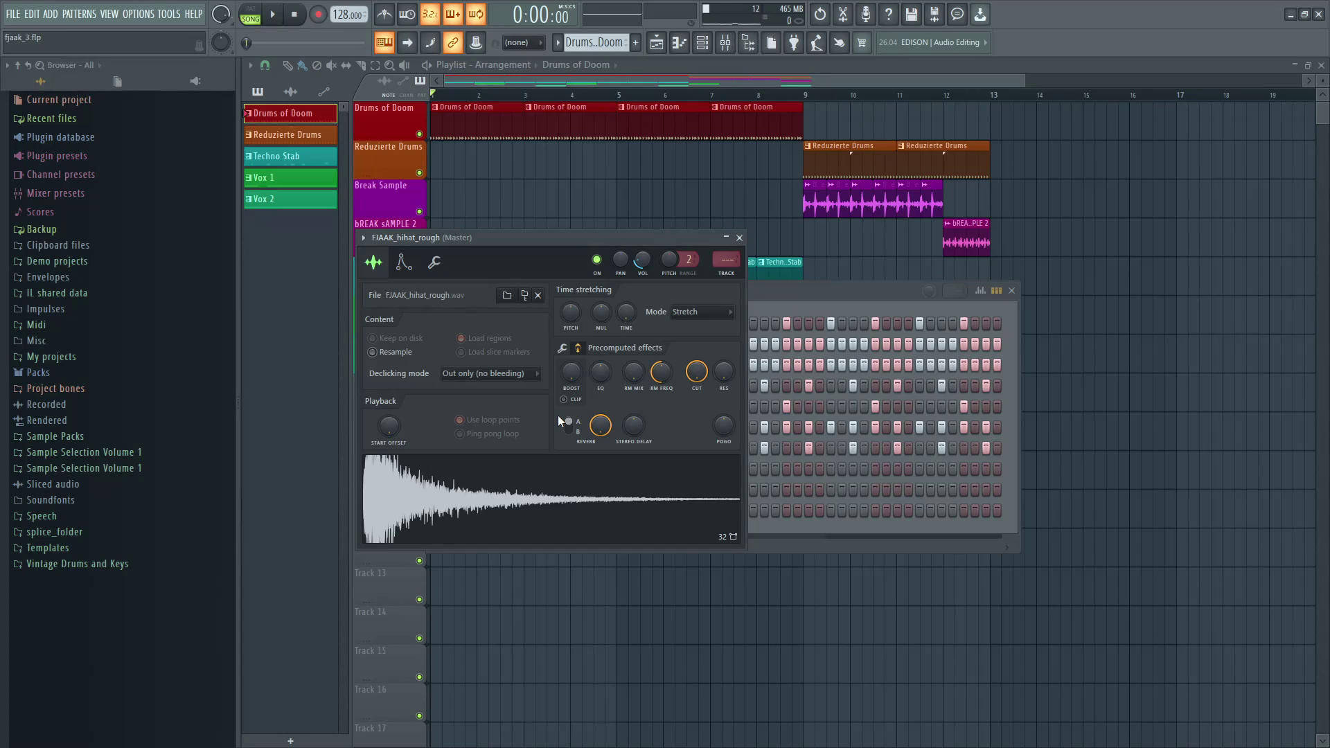
pyautogui.click(740, 238)
# - Unmute FJAAK_hihat_dirty and audition it together with FJAAK_hihat_rough
pyautogui.press('space')
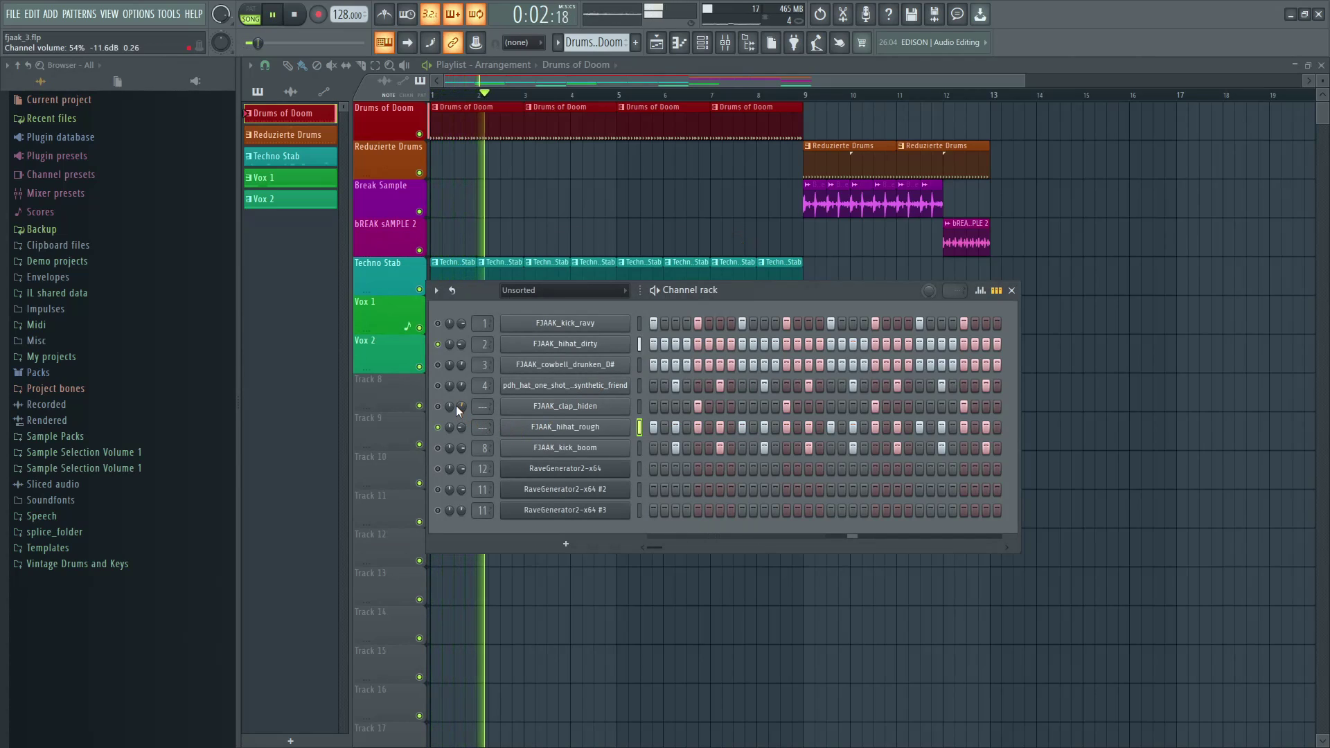
pyautogui.press('space')
pyautogui.press('space')
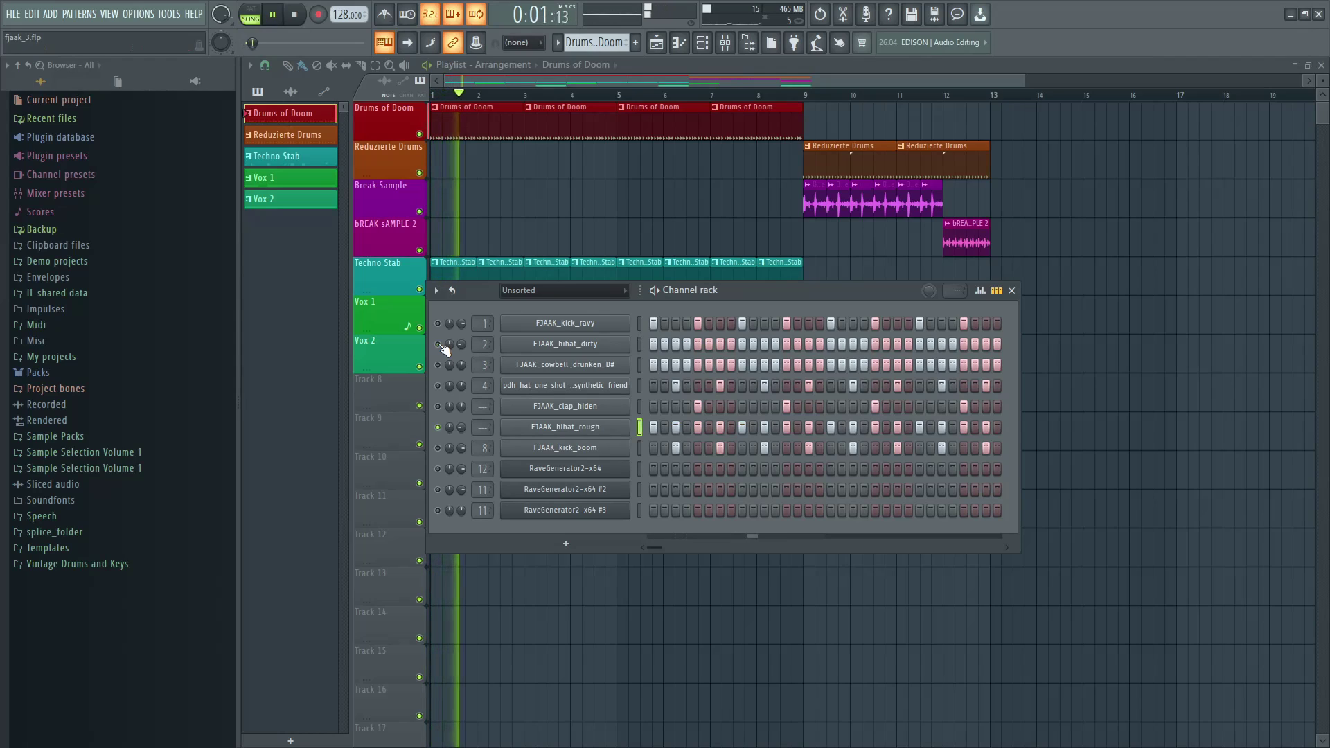
pyautogui.press('space')
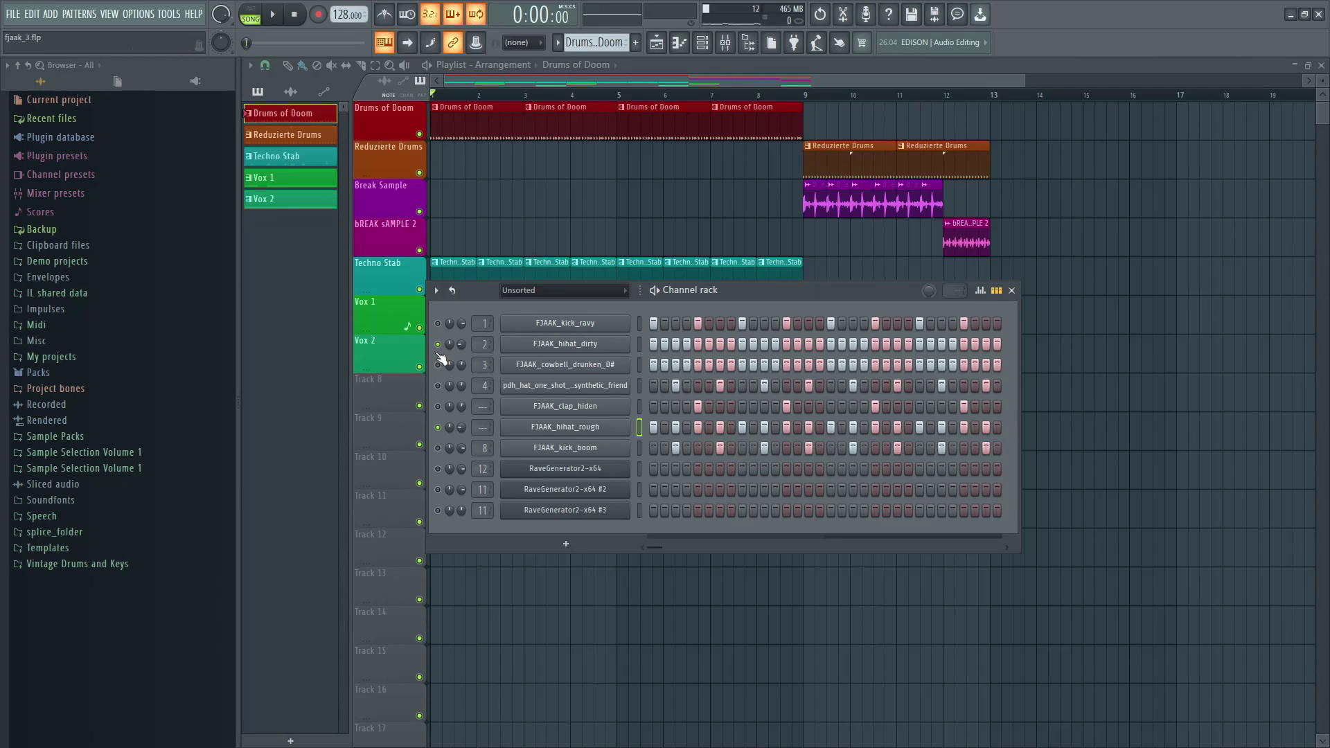
# - Unmute FJAAK_kick_ravy, pdh_hat_one_shot_open_synthetic_friend and FJAAK_clap_hiden, and audition them with both FJAAK hi-hats
pyautogui.click(439, 324)
pyautogui.click(440, 387)
pyautogui.press('space')
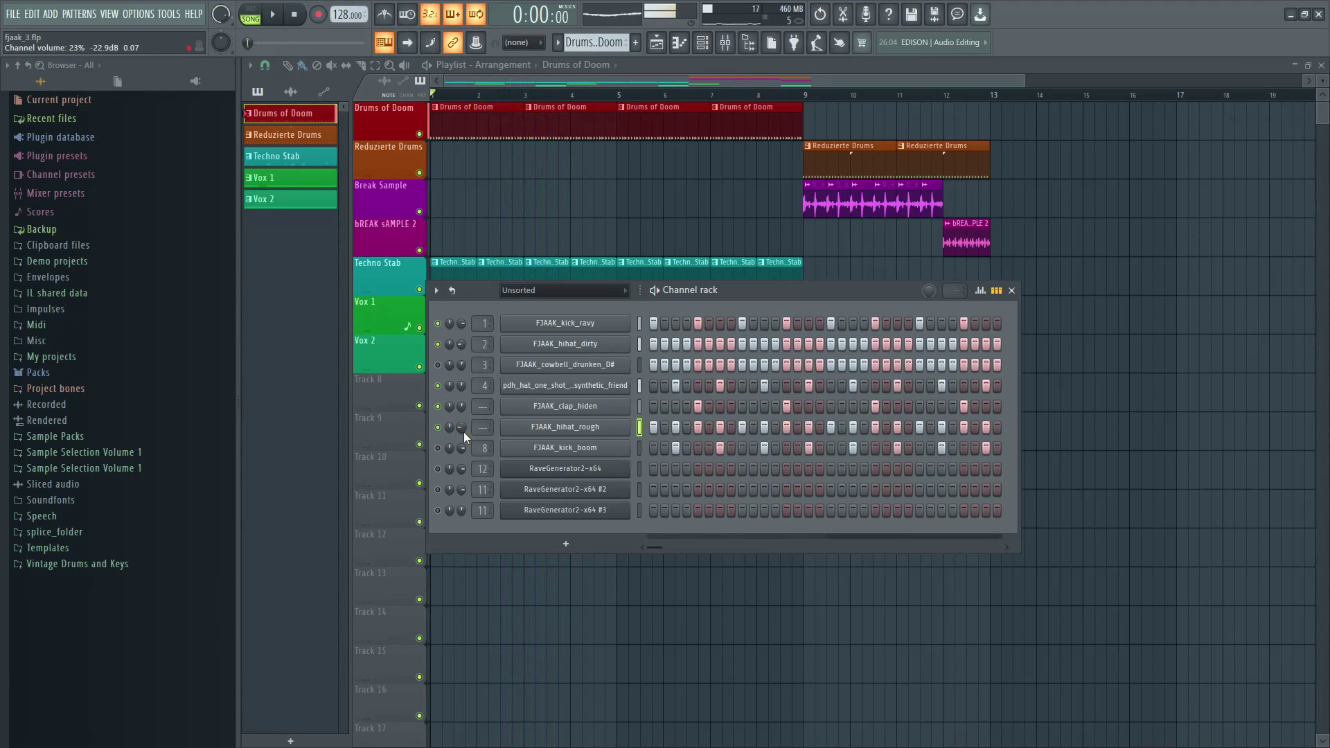
pyautogui.press('space')
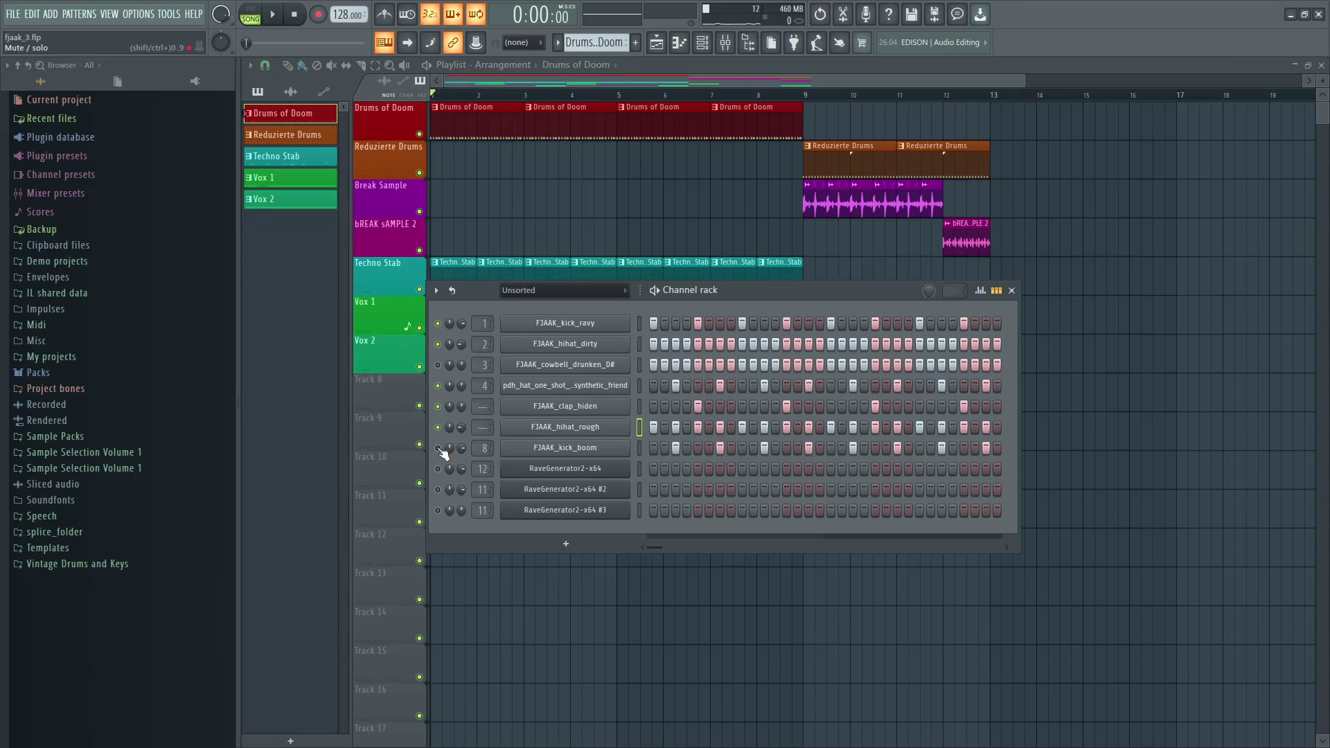
# - Leave only FJAAK_kick_boom and FJAAK_hihat_dirty active and audition the two channels together
pyautogui.rightClick(439, 448)
pyautogui.click(447, 452)
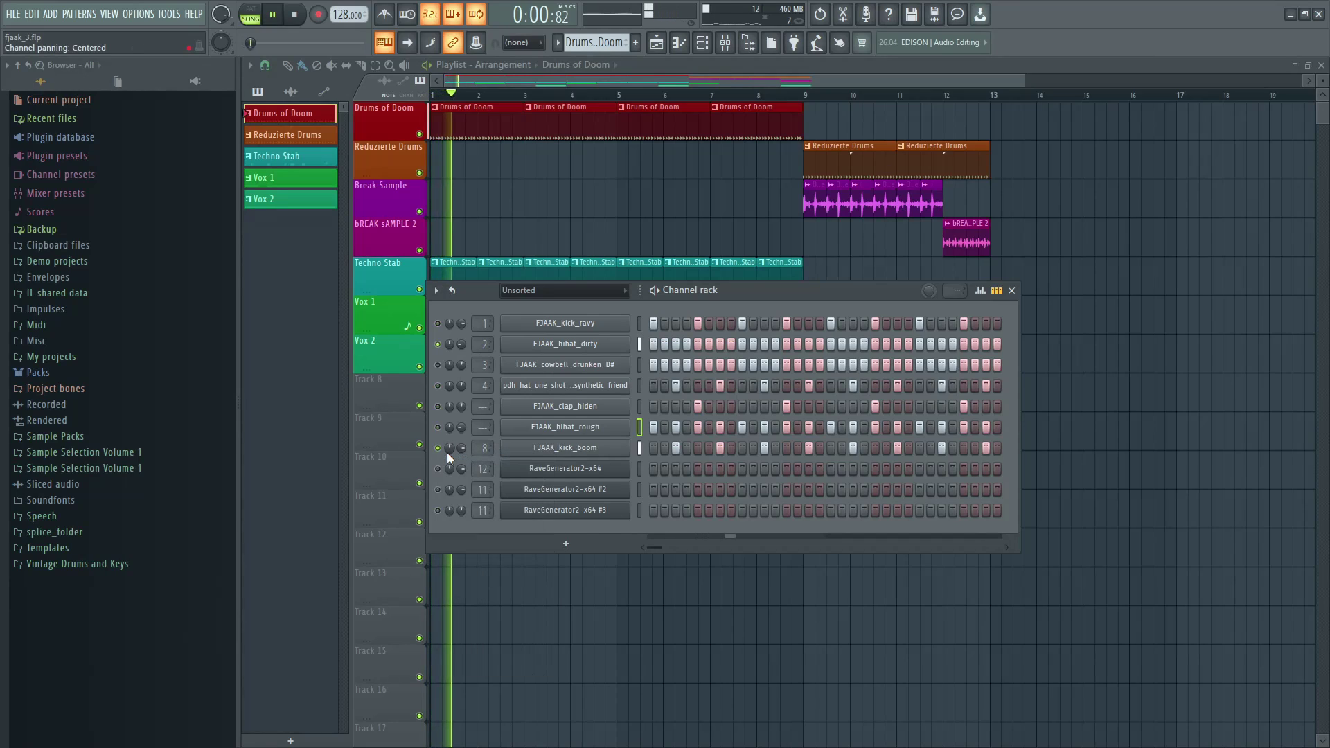
pyautogui.click(438, 344)
pyautogui.press('space')
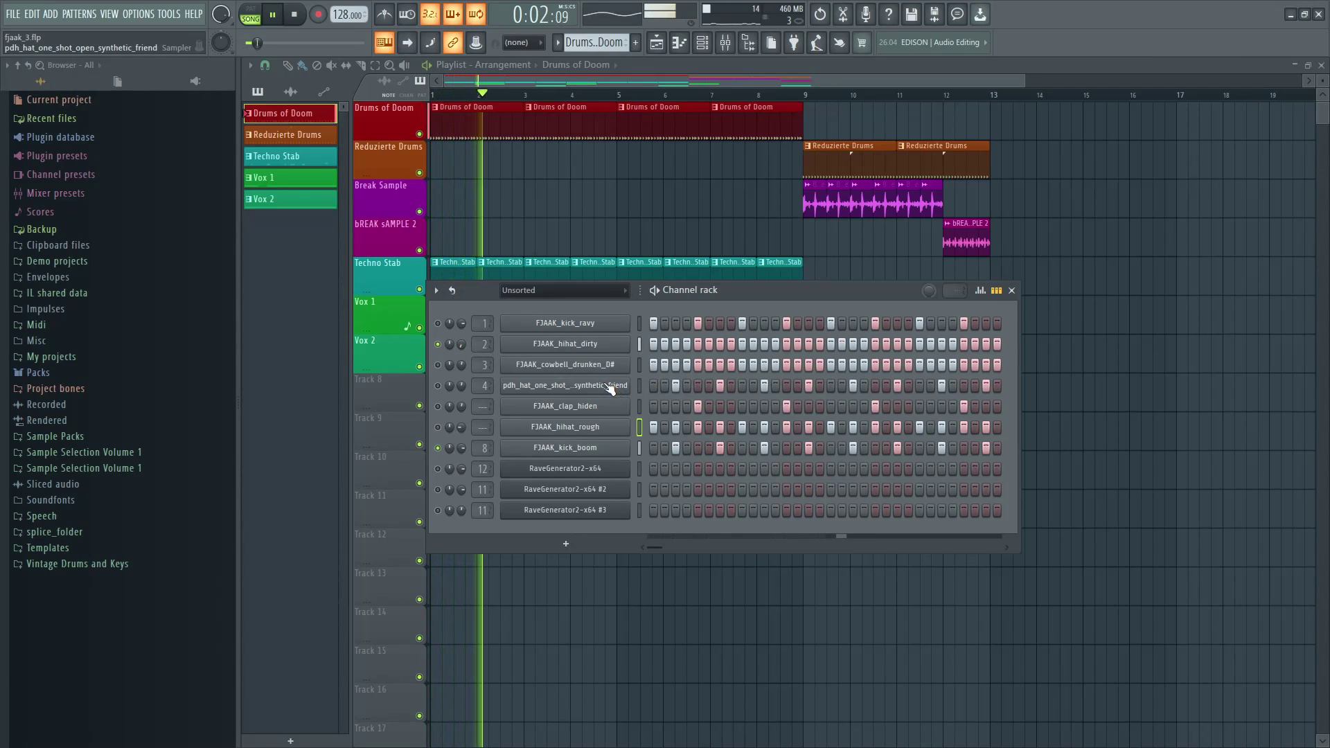
pyautogui.press('space')
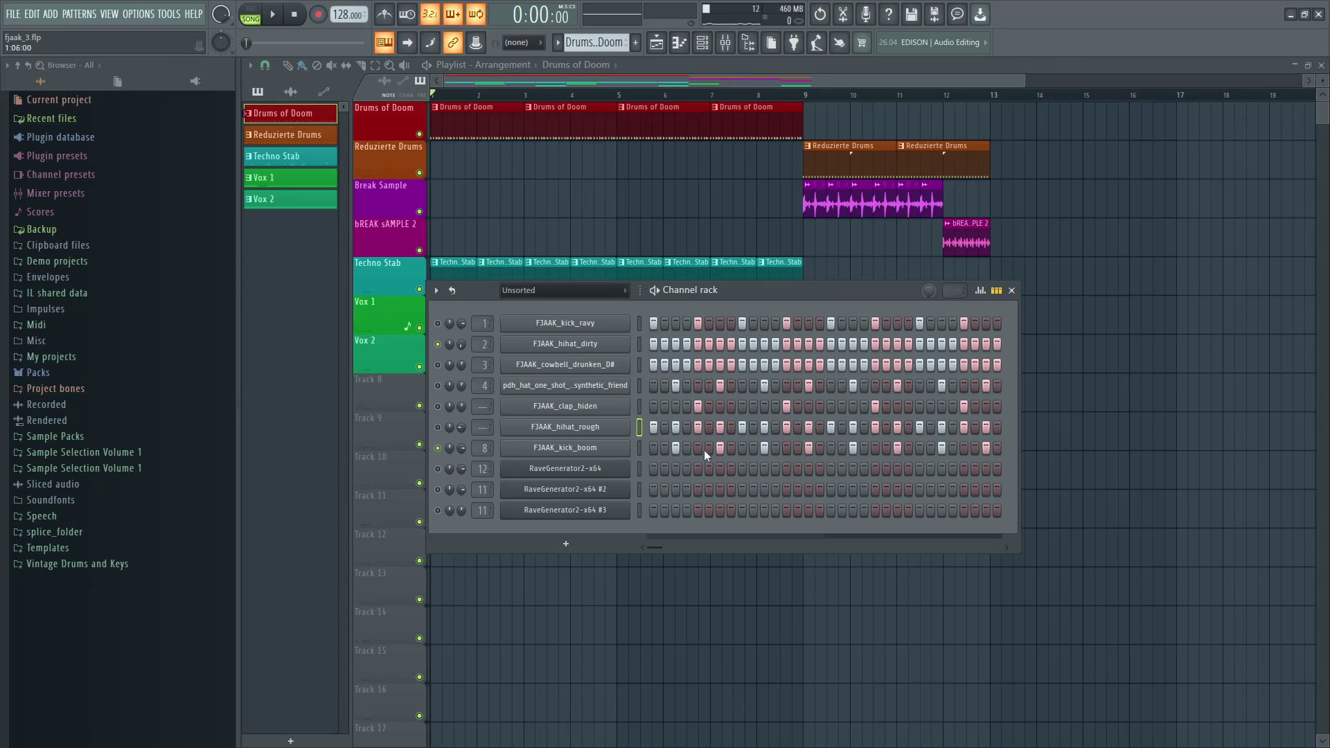
# - Inspect the FJAAK_kick_boom channel's sample, volume envelope and filter types, keeping the Fast LP filter, and close its settings
pyautogui.click(574, 449)
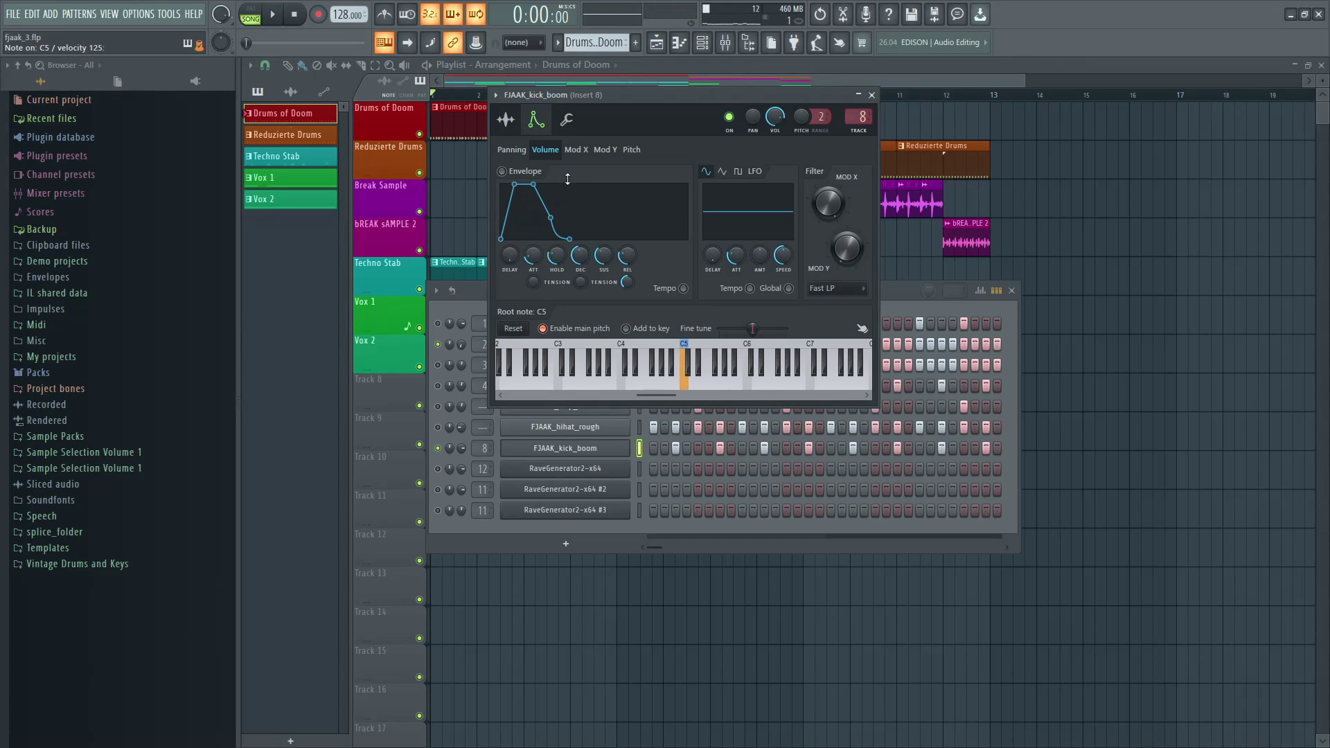
pyautogui.click(506, 119)
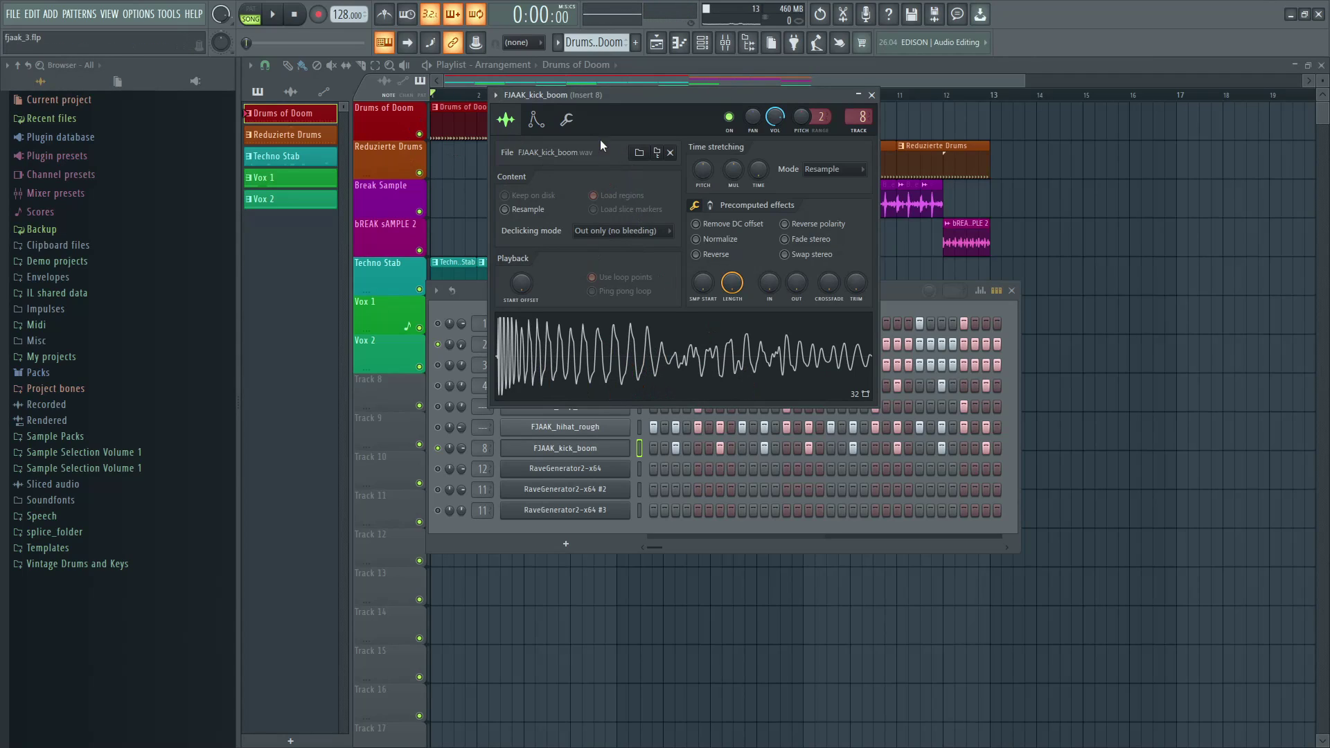
pyautogui.click(536, 119)
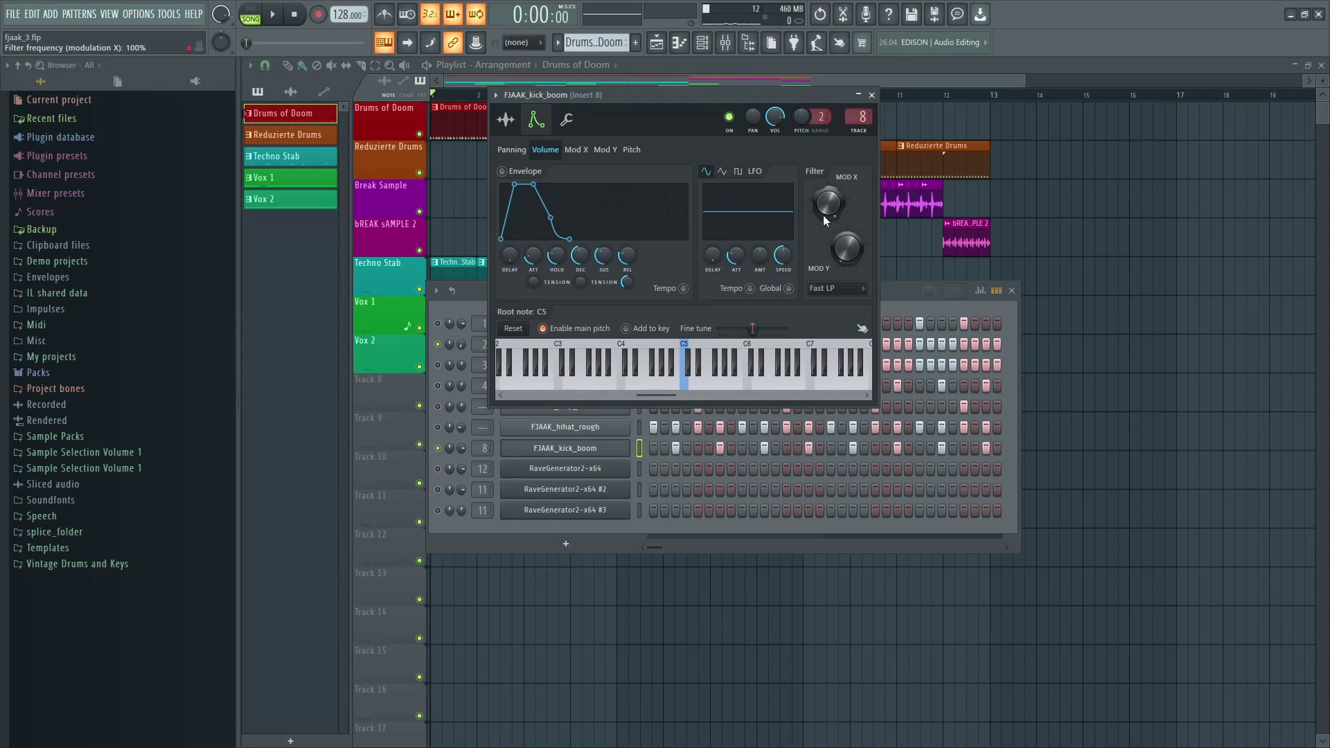
pyautogui.click(835, 291)
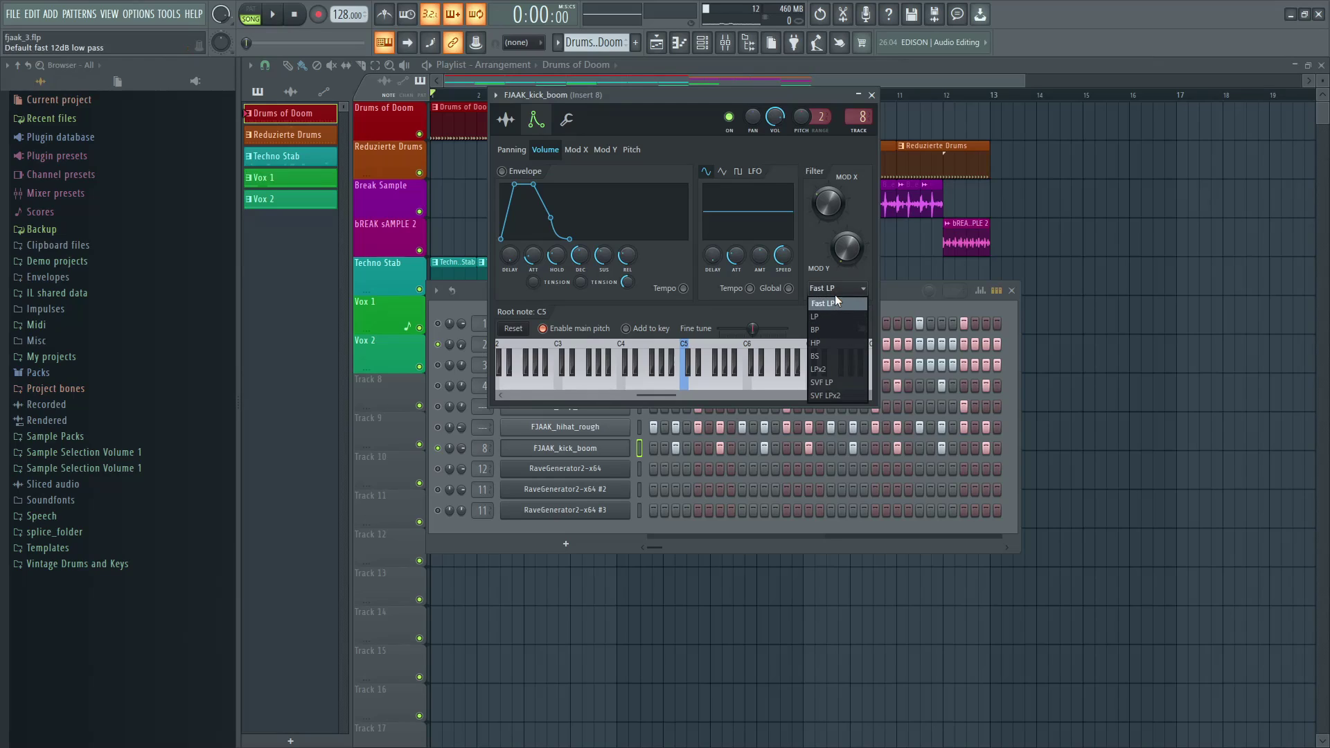
pyautogui.click(835, 293)
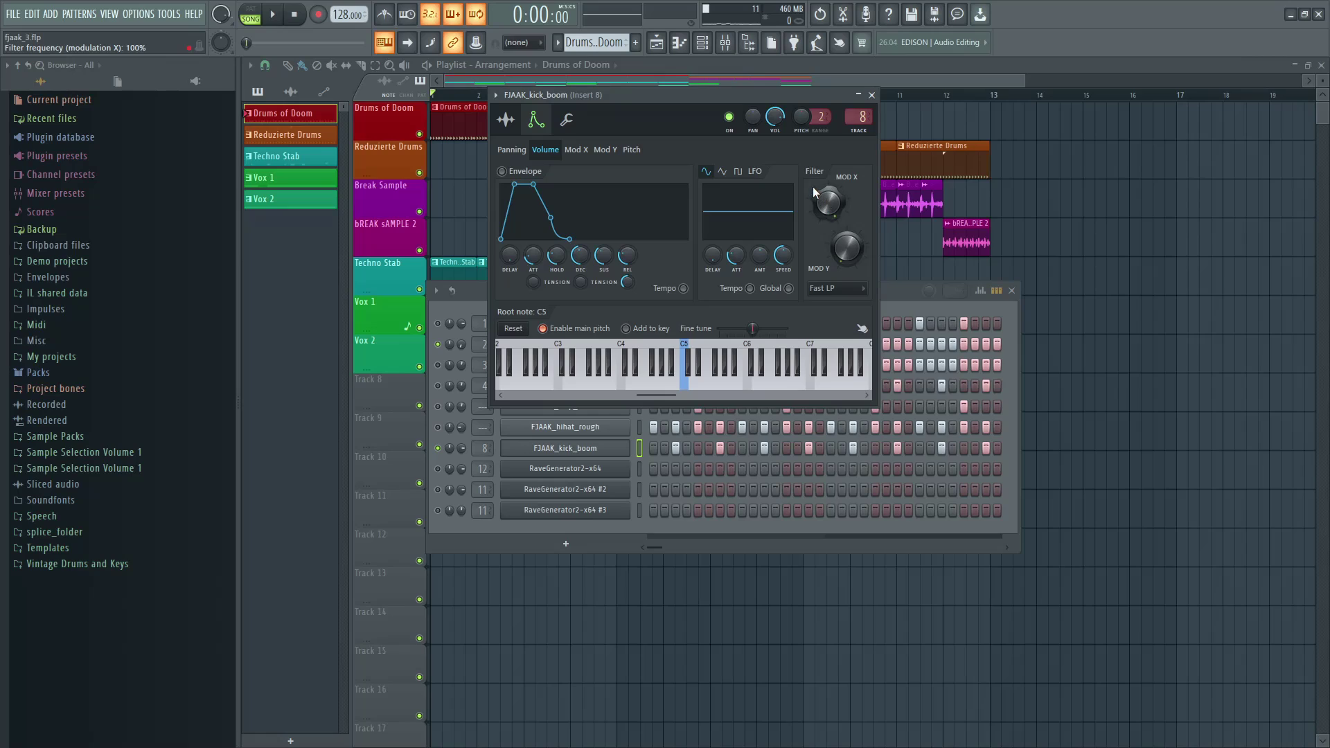
pyautogui.moveTo(655, 99); pyautogui.dragTo(660, 188)
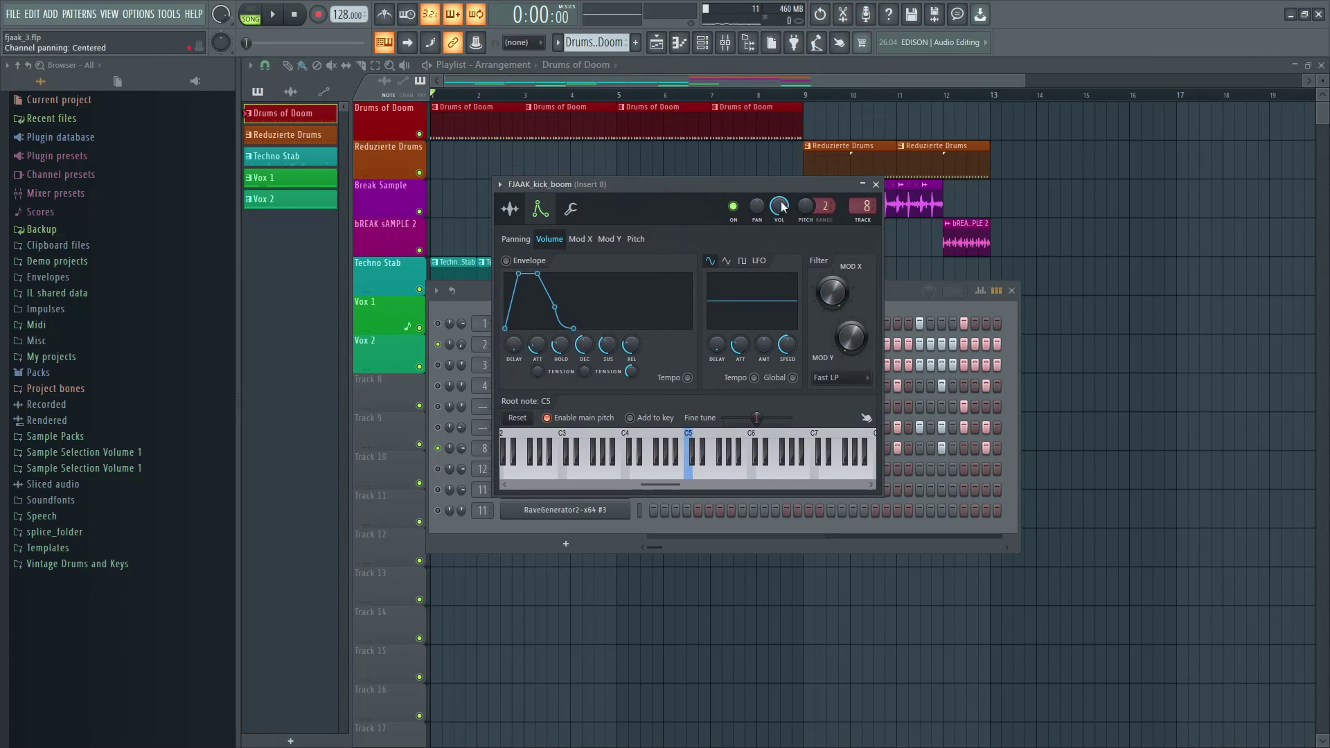
pyautogui.click(877, 186)
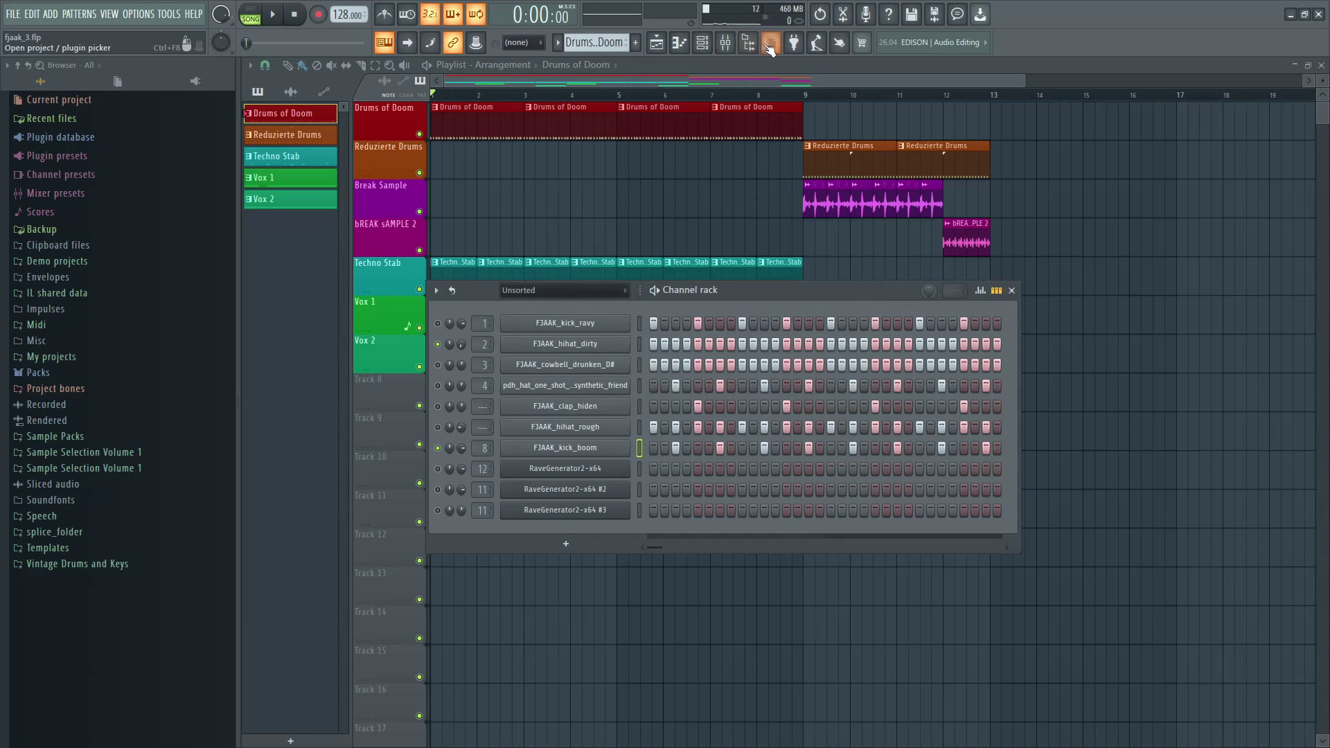
# - Open the FabFilter Pro-Q 3 on mixer Insert 8 and bring its whole high-cut curve into view
pyautogui.click(726, 43)
pyautogui.click(937, 300)
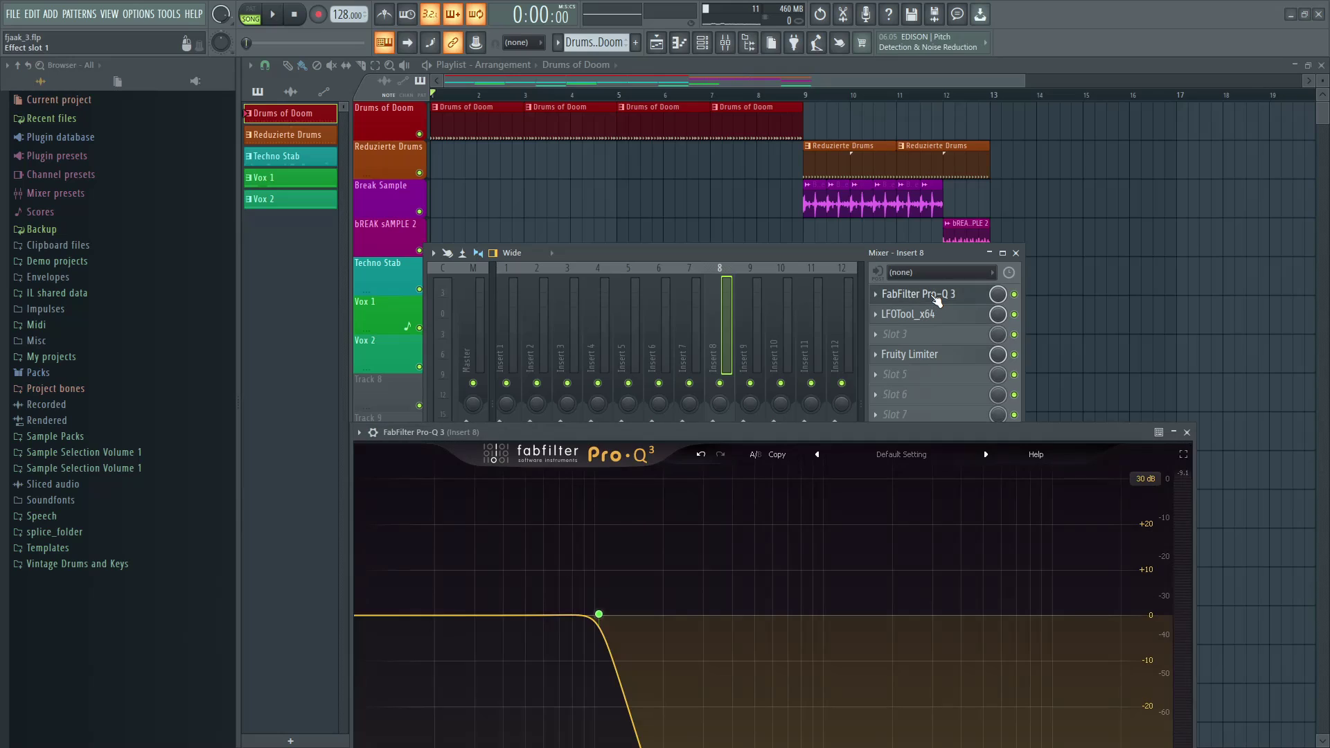
pyautogui.moveTo(826, 429); pyautogui.dragTo(840, 164)
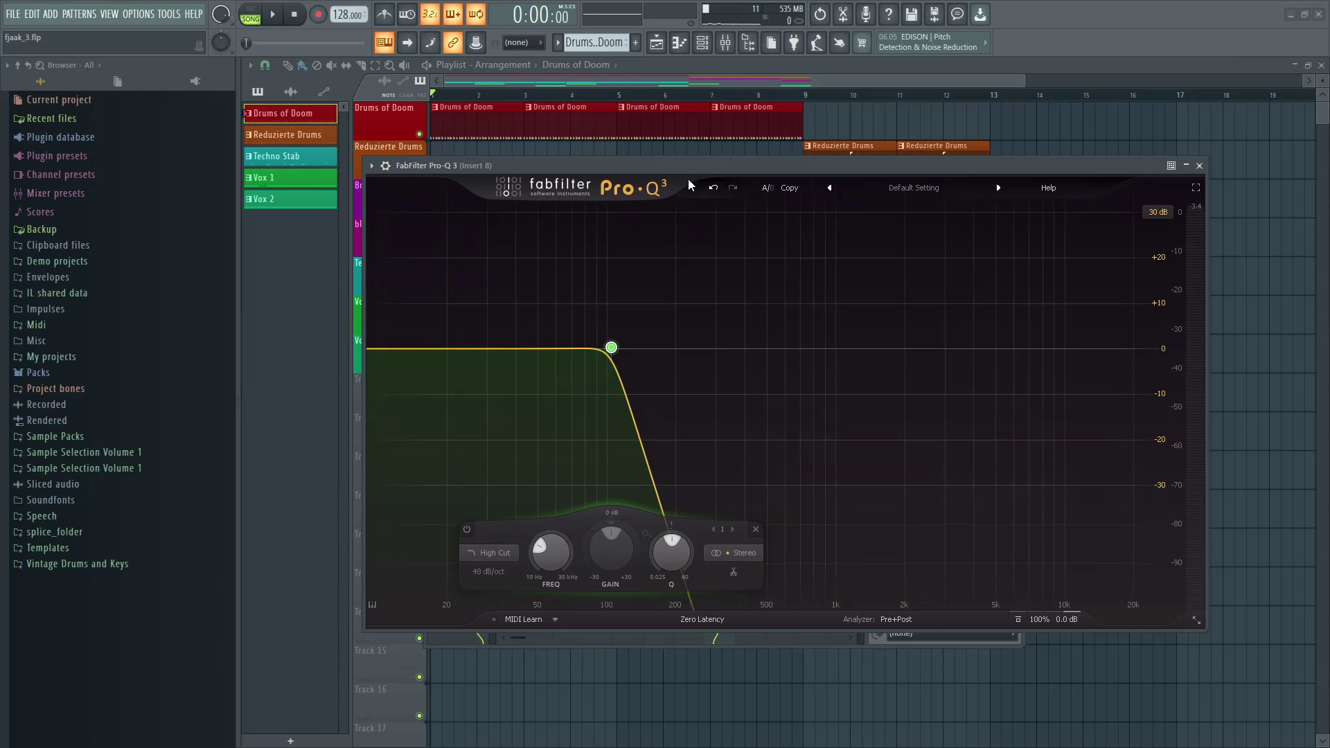
# - Add Fruity Parametric EQ 2 to slot 6 of mixer Insert 8 and load its 20Hz - 18kHz cut preset
pyautogui.moveTo(809, 165); pyautogui.dragTo(784, 451)
pyautogui.click(894, 394)
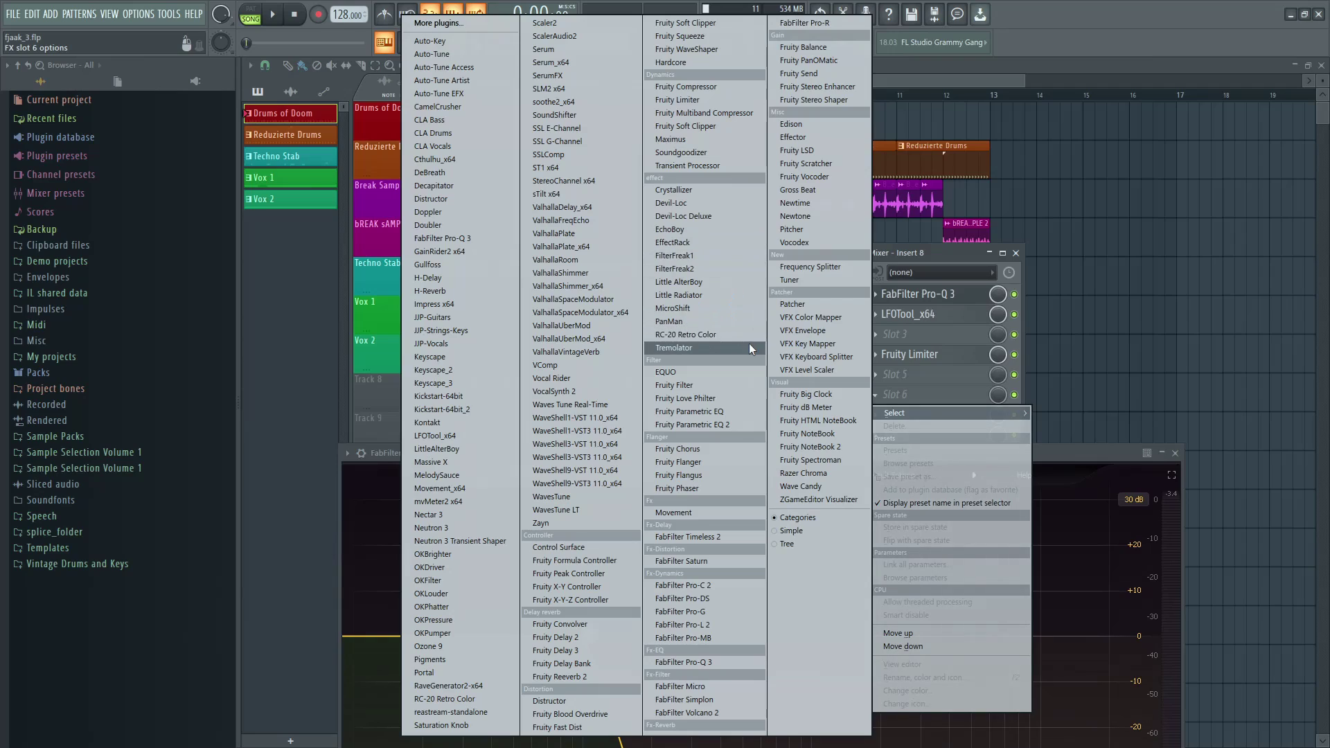
pyautogui.click(737, 423)
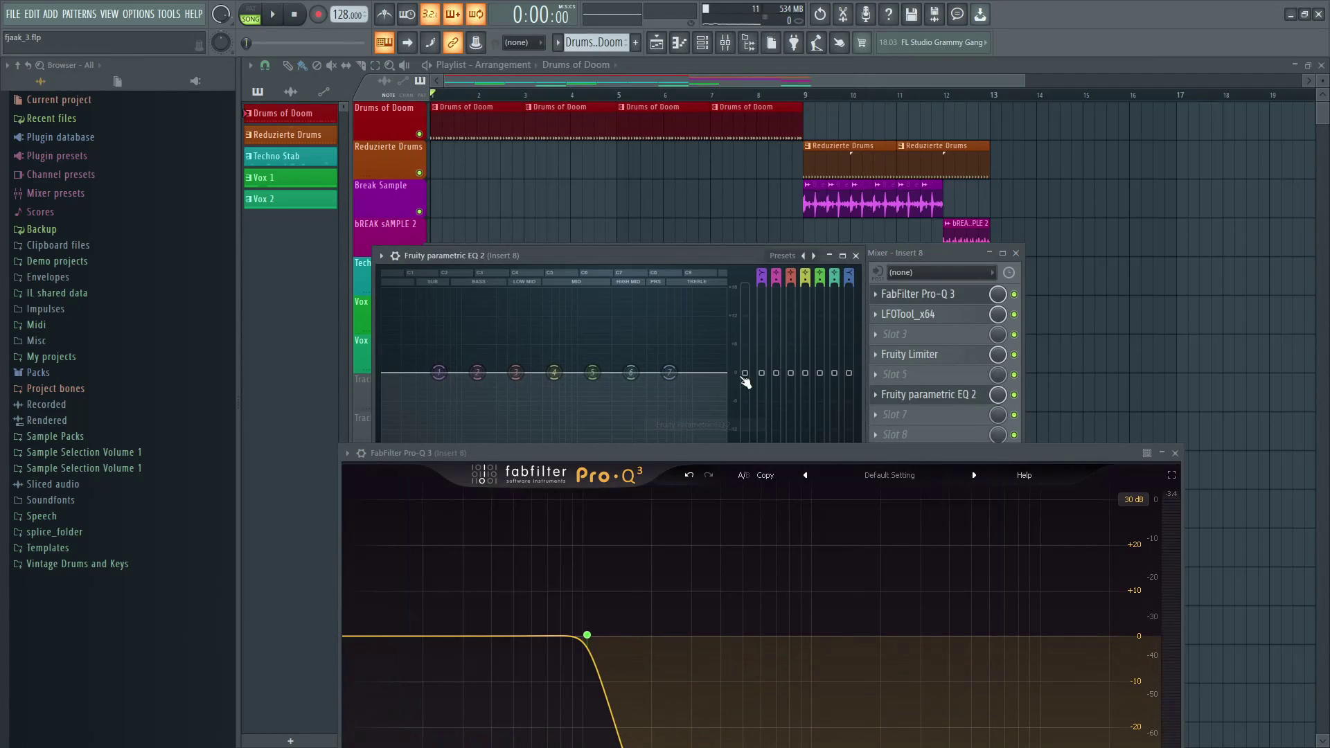
pyautogui.click(815, 255)
pyautogui.click(814, 256)
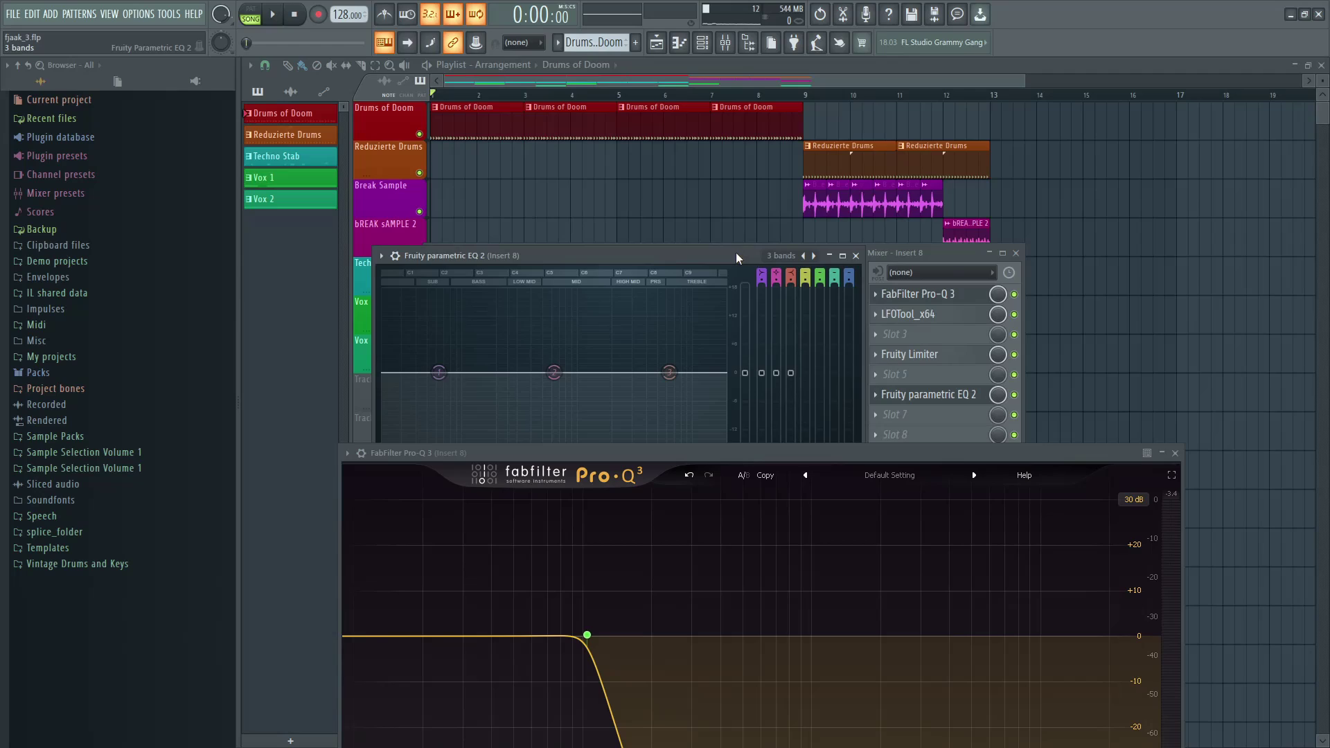
pyautogui.moveTo(737, 254); pyautogui.dragTo(762, 146)
pyautogui.click(839, 146)
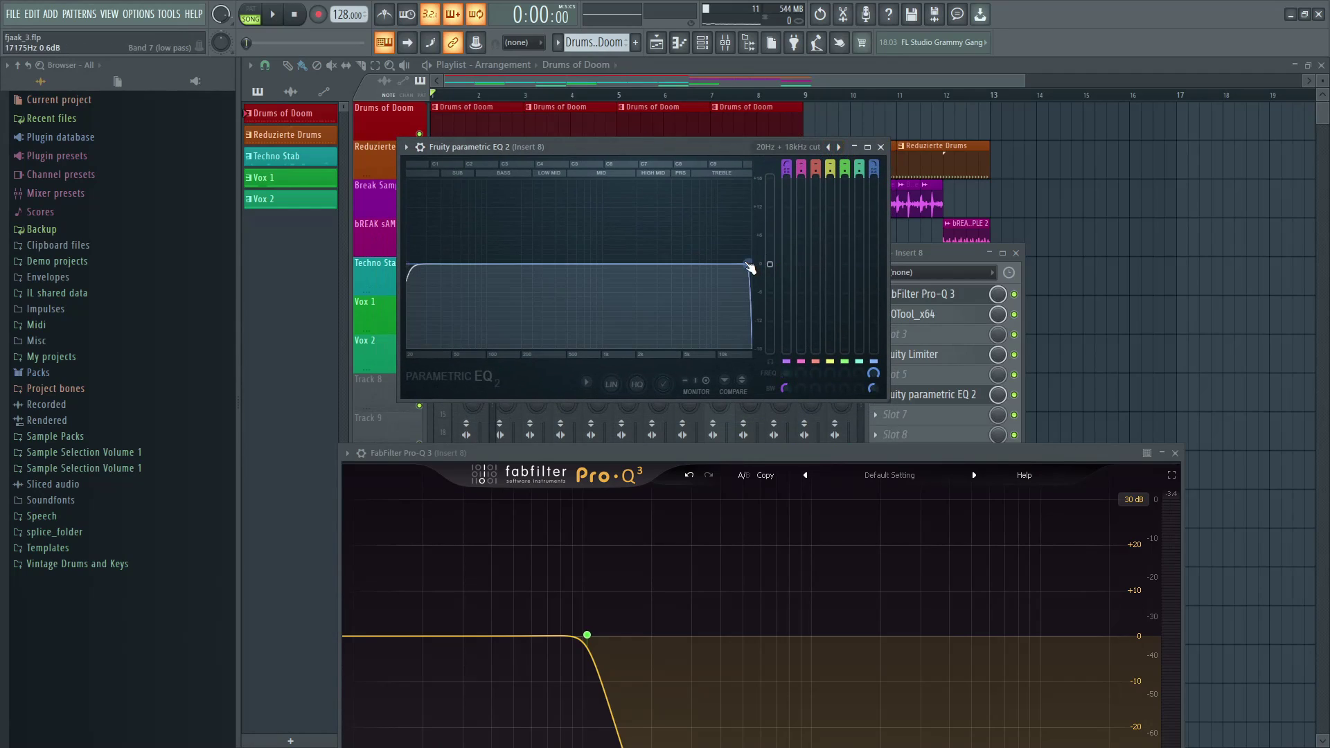
# - Lower the low-pass band 7 in Fruity Parametric EQ 2 to about 413 Hz and adjust its bandwidth to about 60%
pyautogui.moveTo(748, 264); pyautogui.dragTo(586, 264)
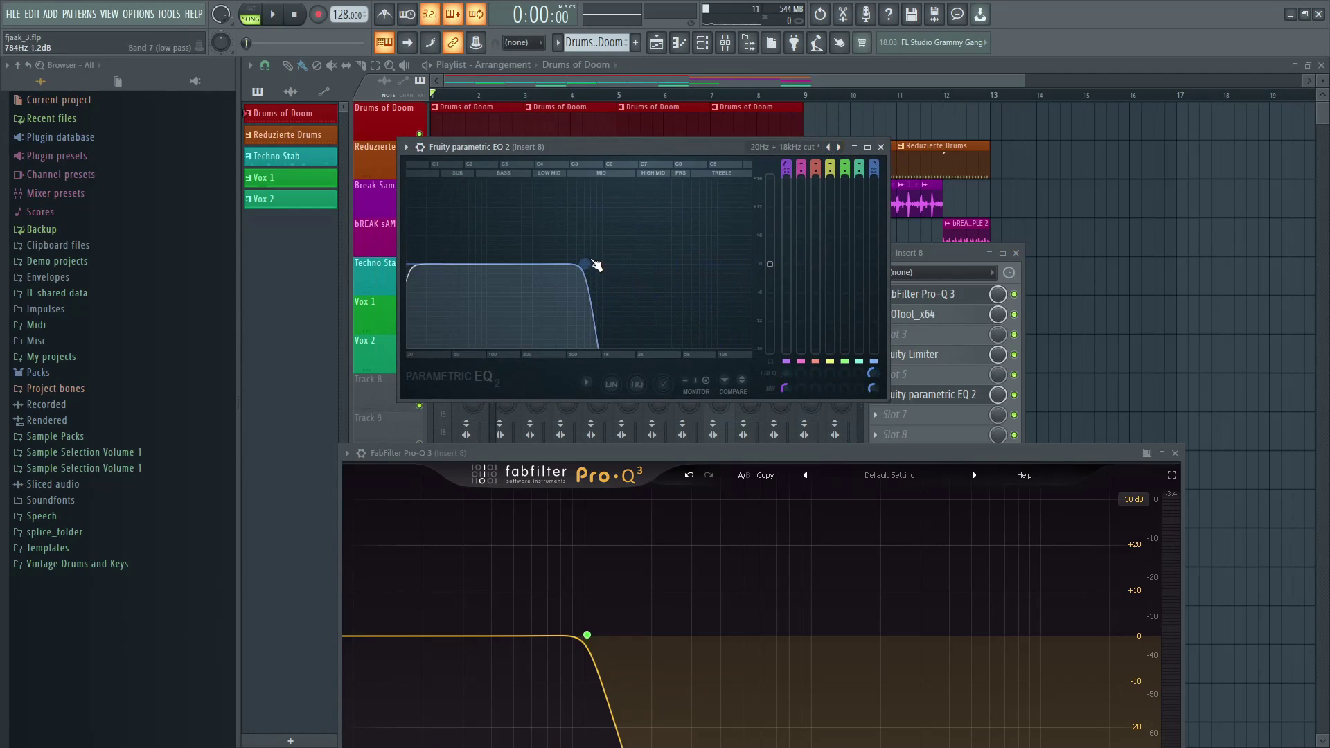
pyautogui.scroll(4, 586, 264)
pyautogui.scroll(-6, 586, 265)
pyautogui.scroll(8, 586, 265)
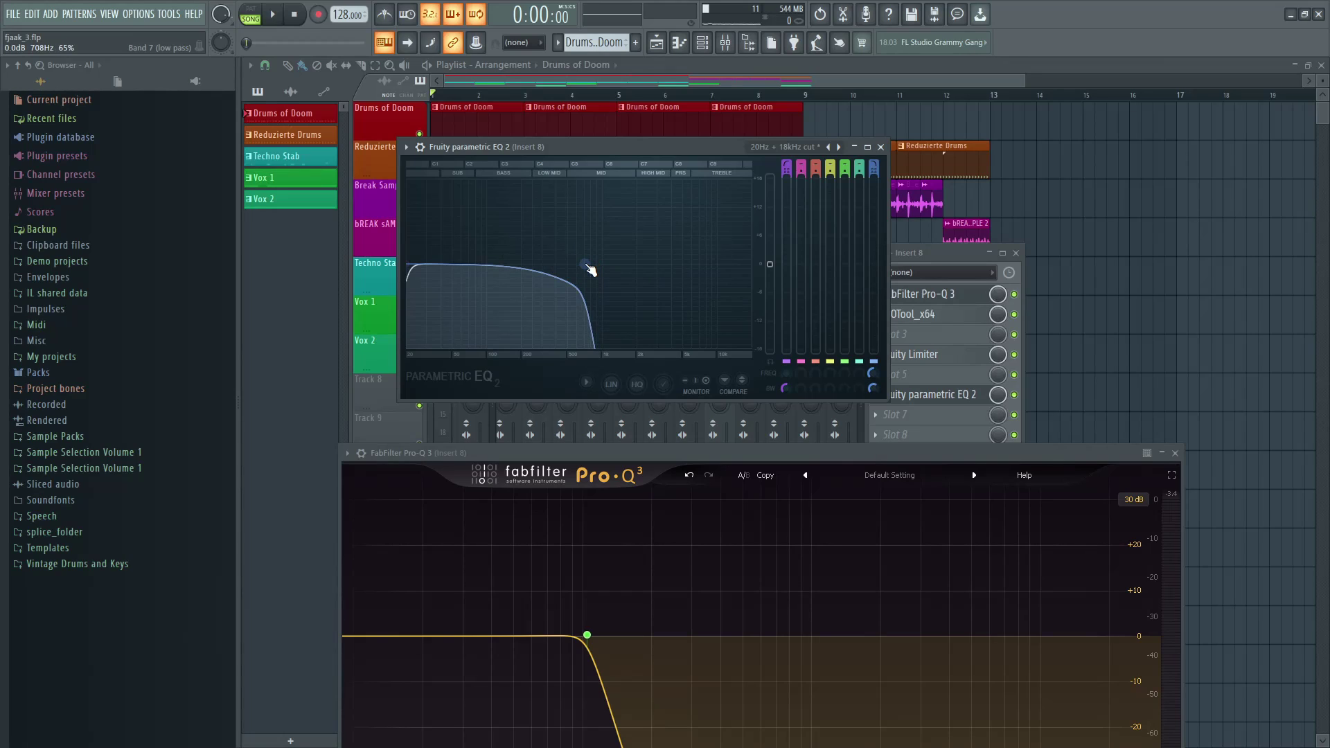
pyautogui.scroll(1, 586, 265)
pyautogui.scroll(-6, 586, 265)
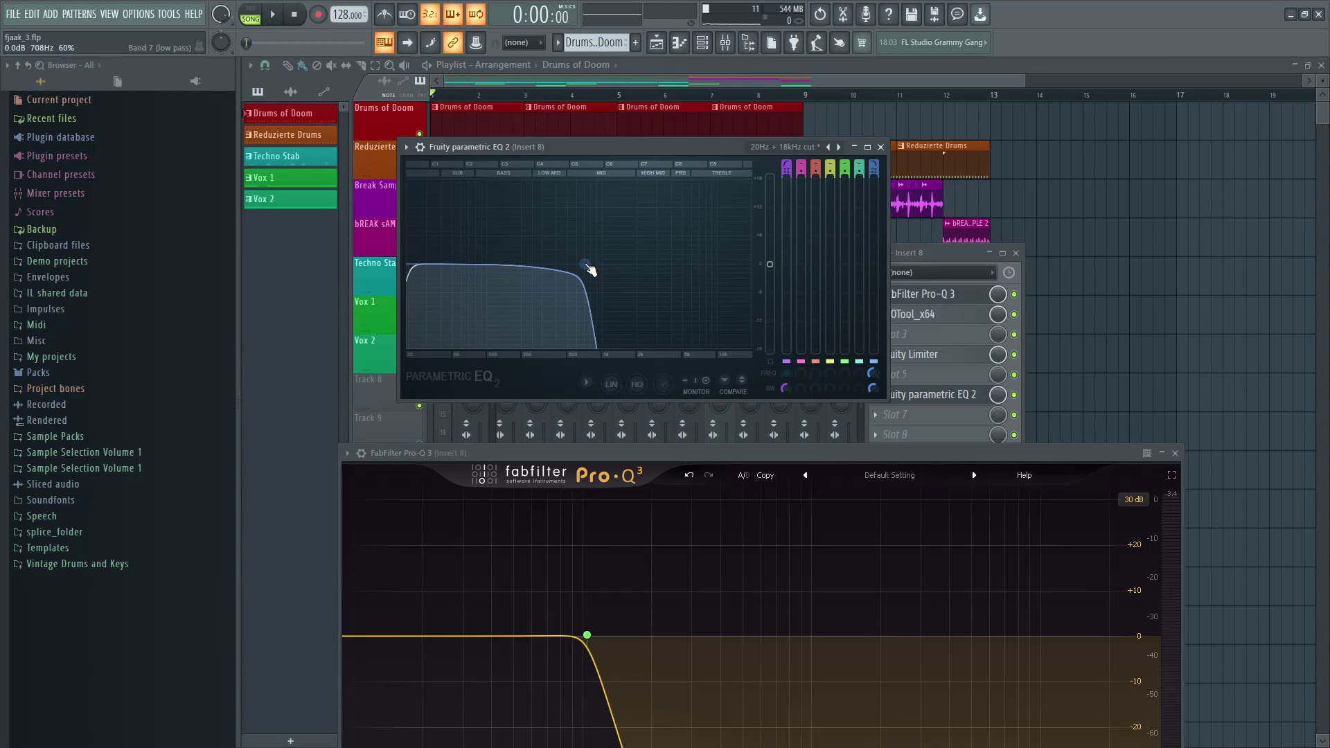
pyautogui.moveTo(589, 269); pyautogui.dragTo(557, 264)
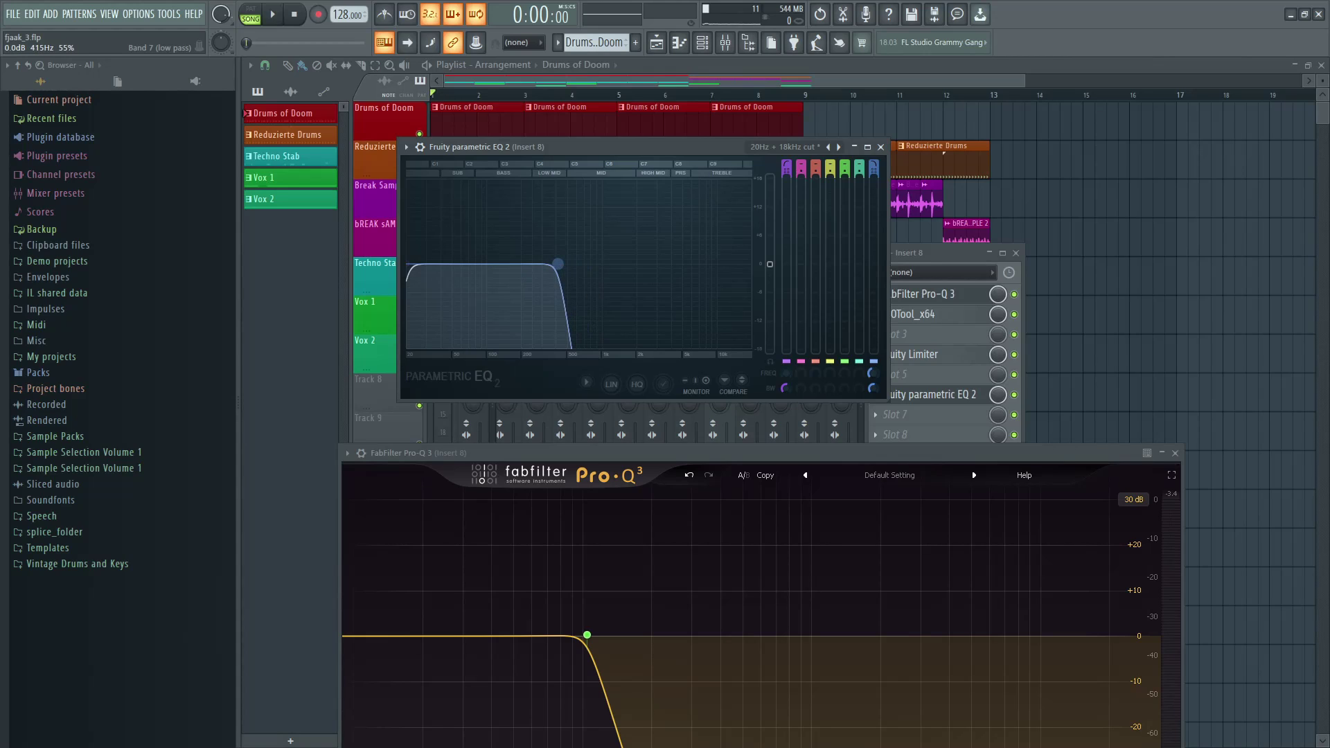
# - Compare the Parametric EQ 2 curve with the Pro-Q 3 high cut, and delete Fruity Parametric EQ 2 from slot 6
pyautogui.moveTo(603, 147); pyautogui.dragTo(599, 155)
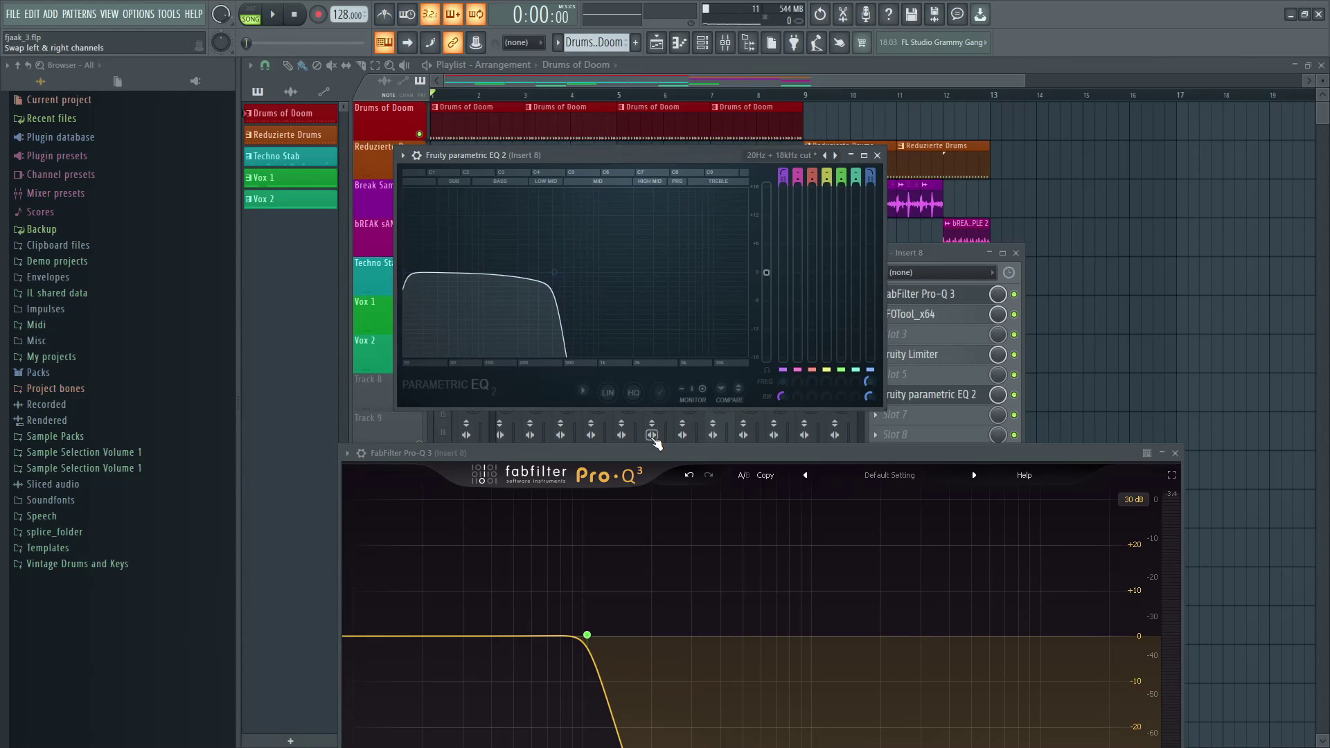
pyautogui.moveTo(658, 453); pyautogui.dragTo(685, 372)
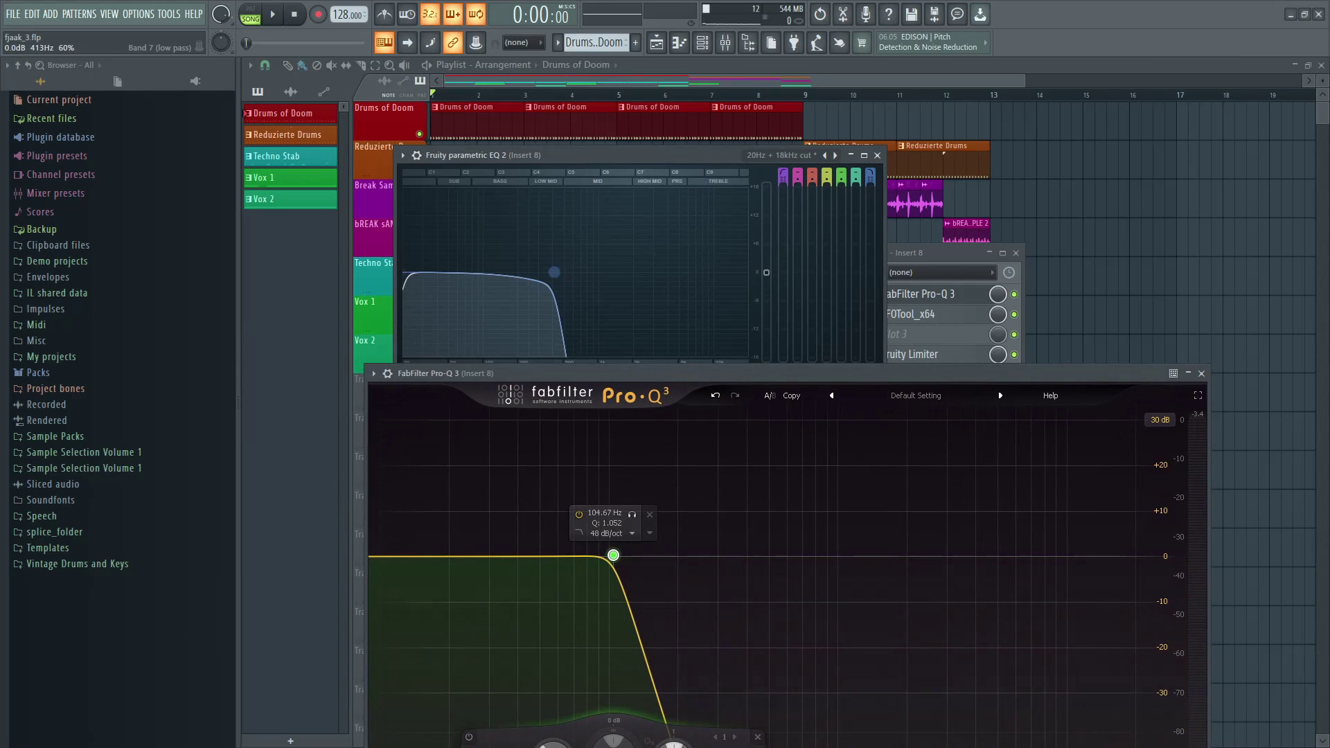
pyautogui.click(878, 155)
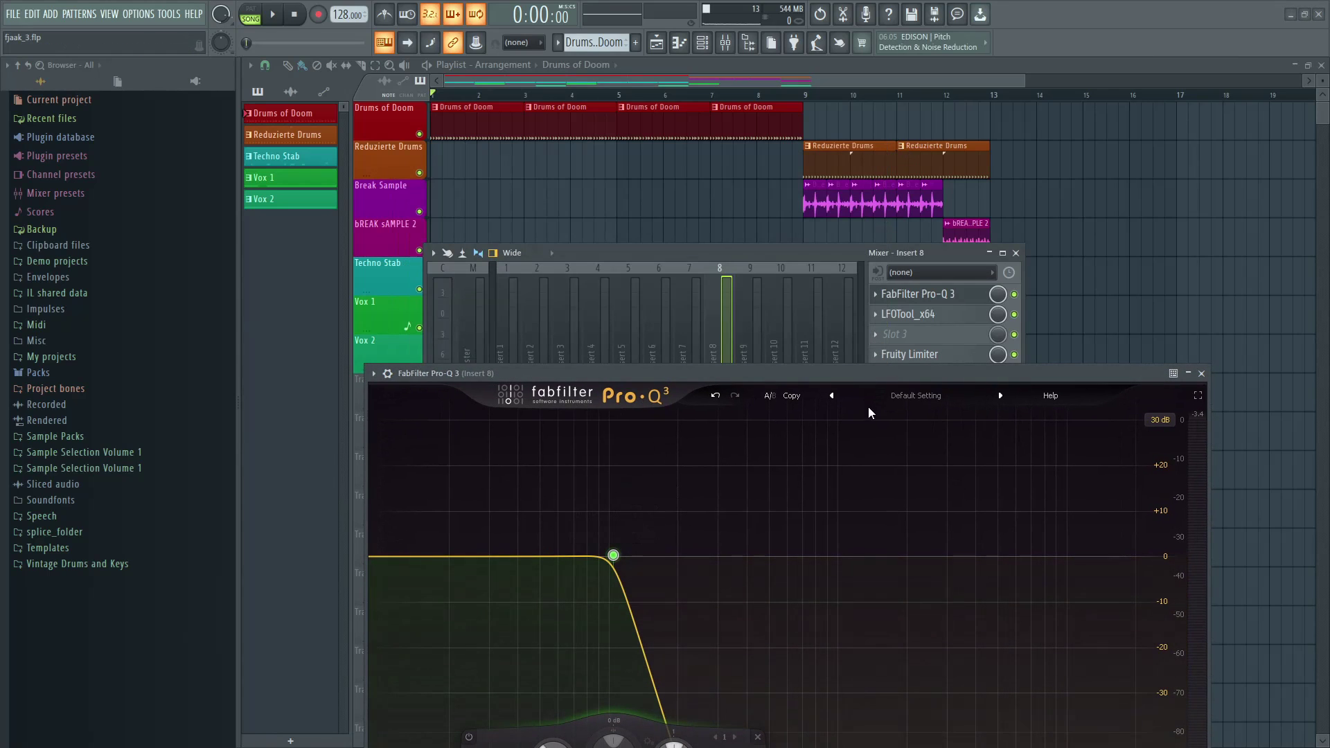
pyautogui.moveTo(867, 383); pyautogui.dragTo(860, 494)
pyautogui.click(881, 394)
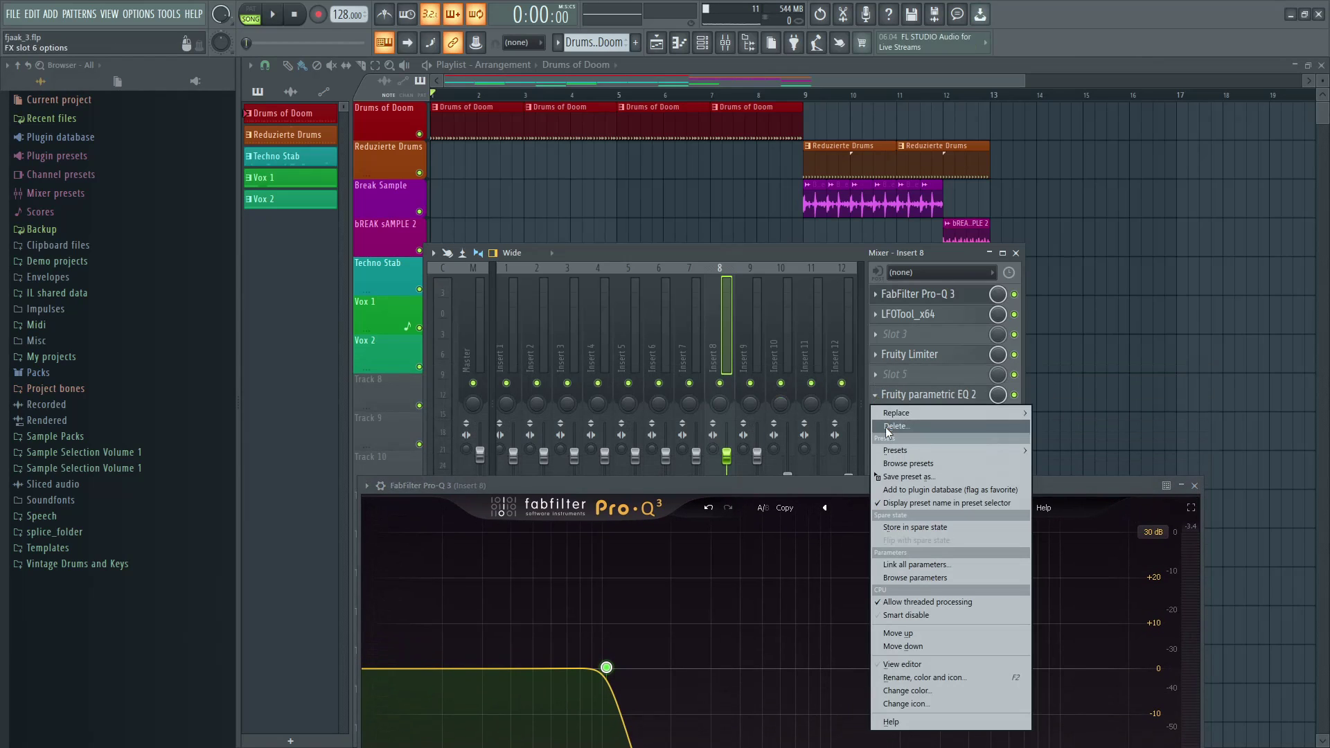
pyautogui.click(886, 426)
pyautogui.click(732, 426)
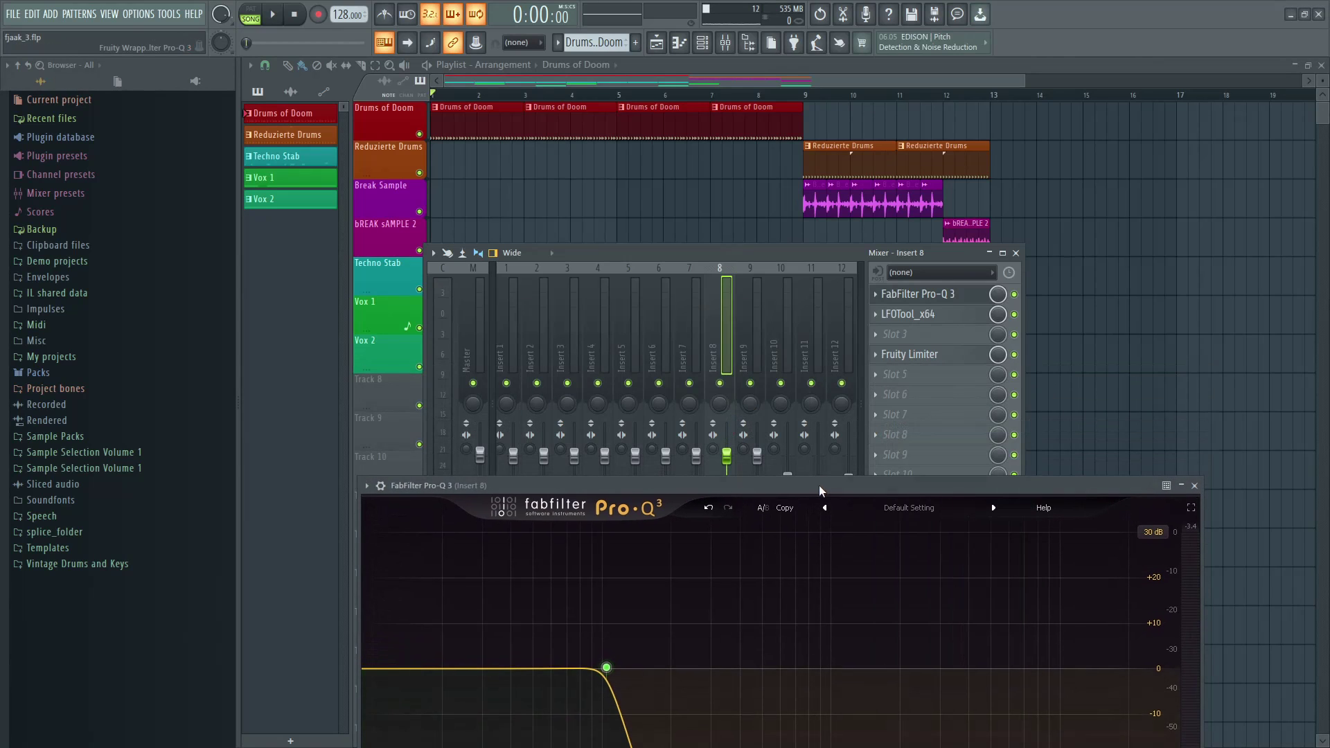
# - Arrange the Pro-Q 3 and mixer windows so the high-cut curve and Insert 8's effect slots are both in view
pyautogui.moveTo(819, 485); pyautogui.dragTo(794, 323)
pyautogui.click(628, 418)
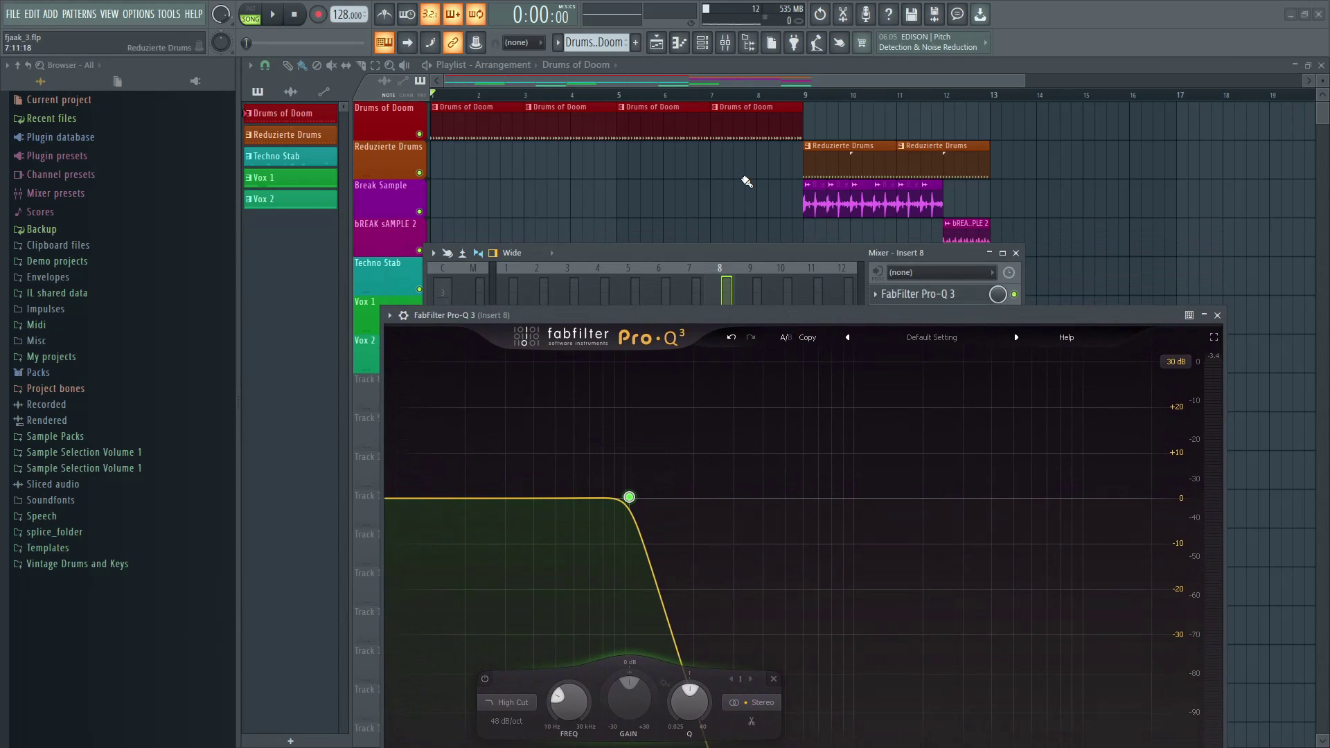
pyautogui.moveTo(765, 244); pyautogui.dragTo(753, 113)
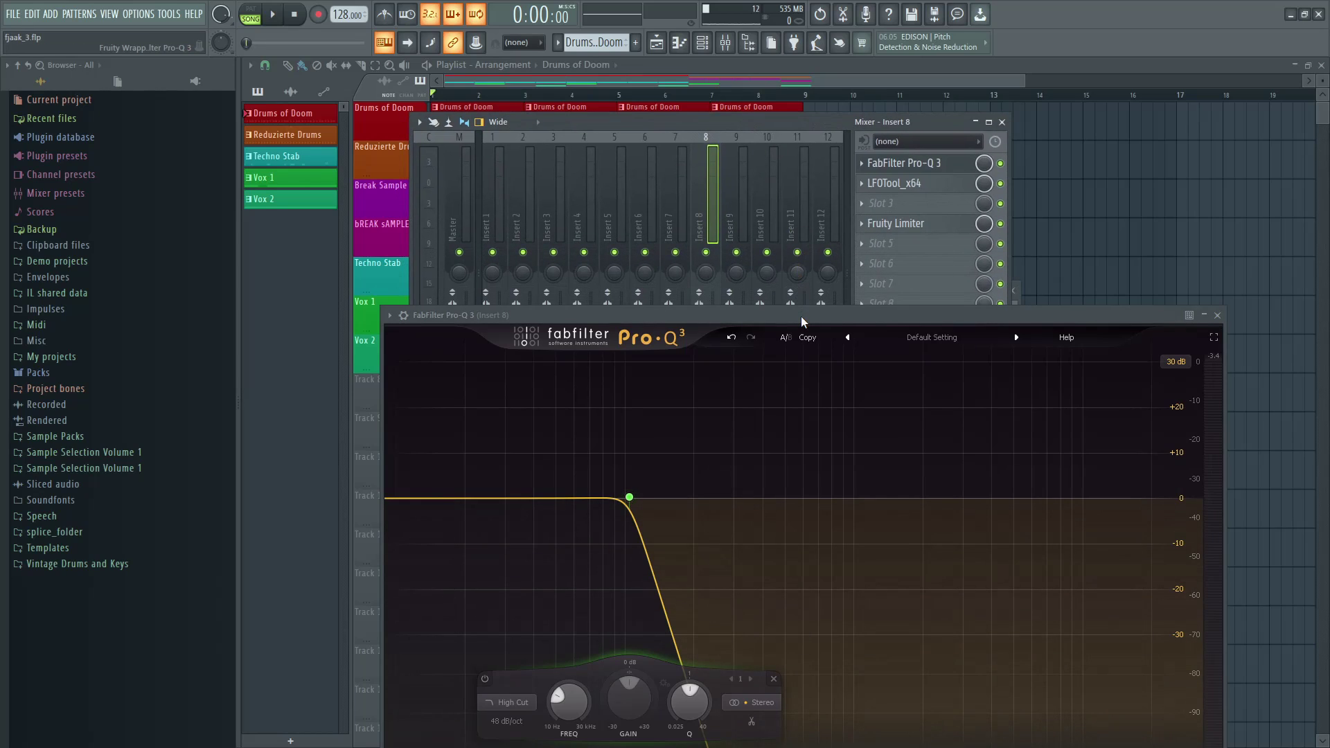
pyautogui.moveTo(801, 316); pyautogui.dragTo(797, 351)
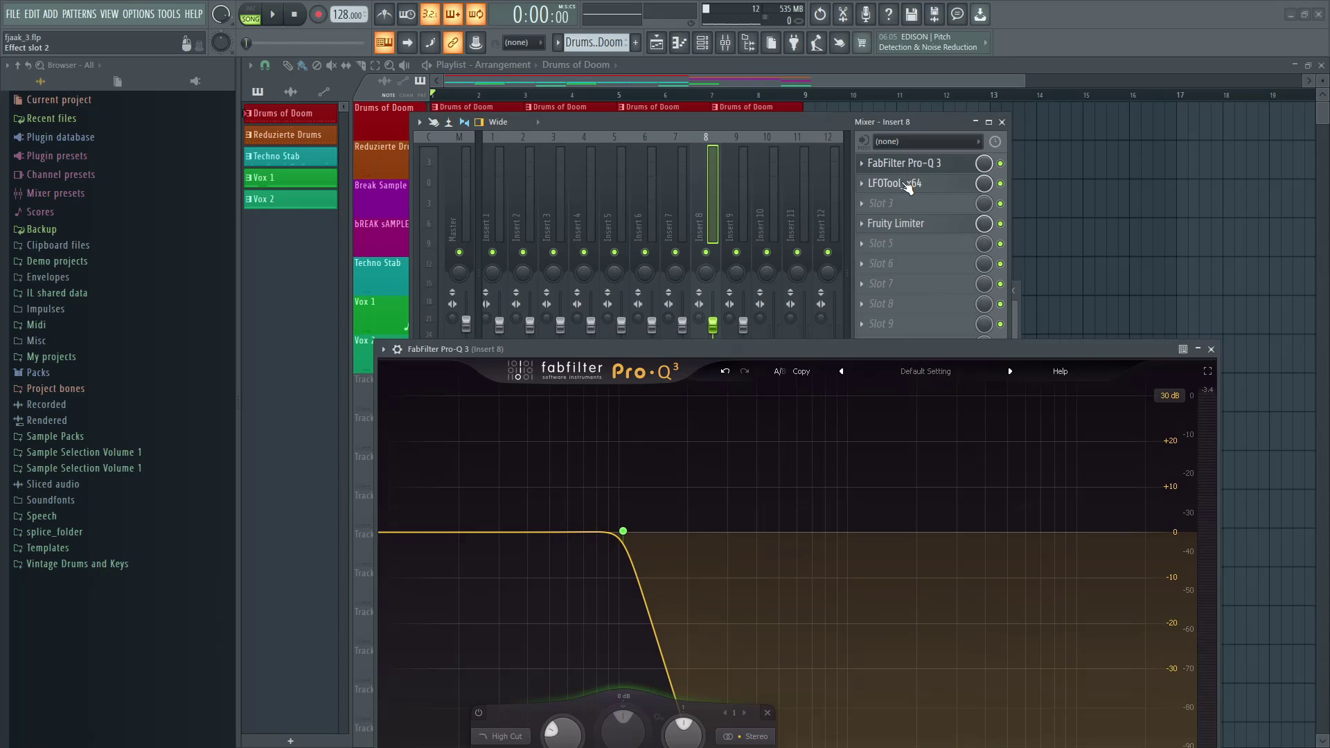
# - Close Pro-Q 3 and set the attack of FJAAK_kick_boom's volume envelope to 0% from its channel settings
pyautogui.click(702, 42)
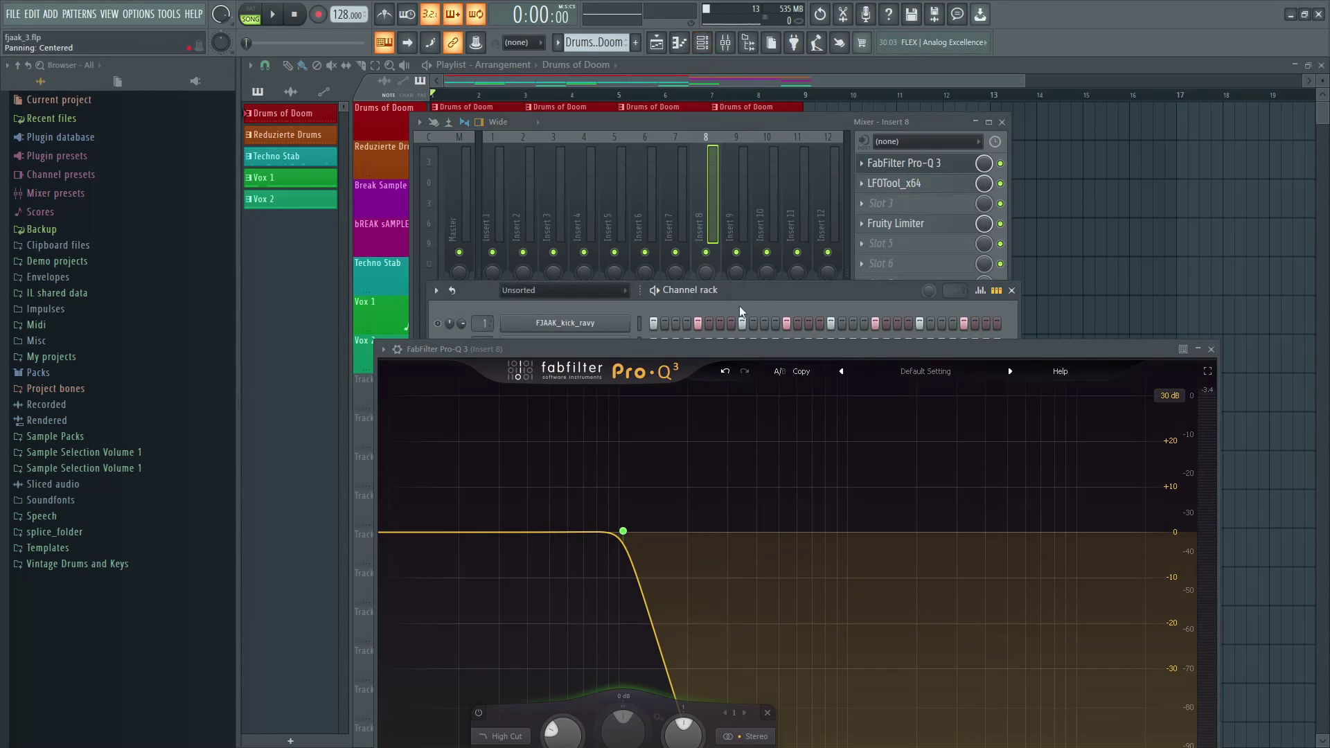
pyautogui.click(1211, 349)
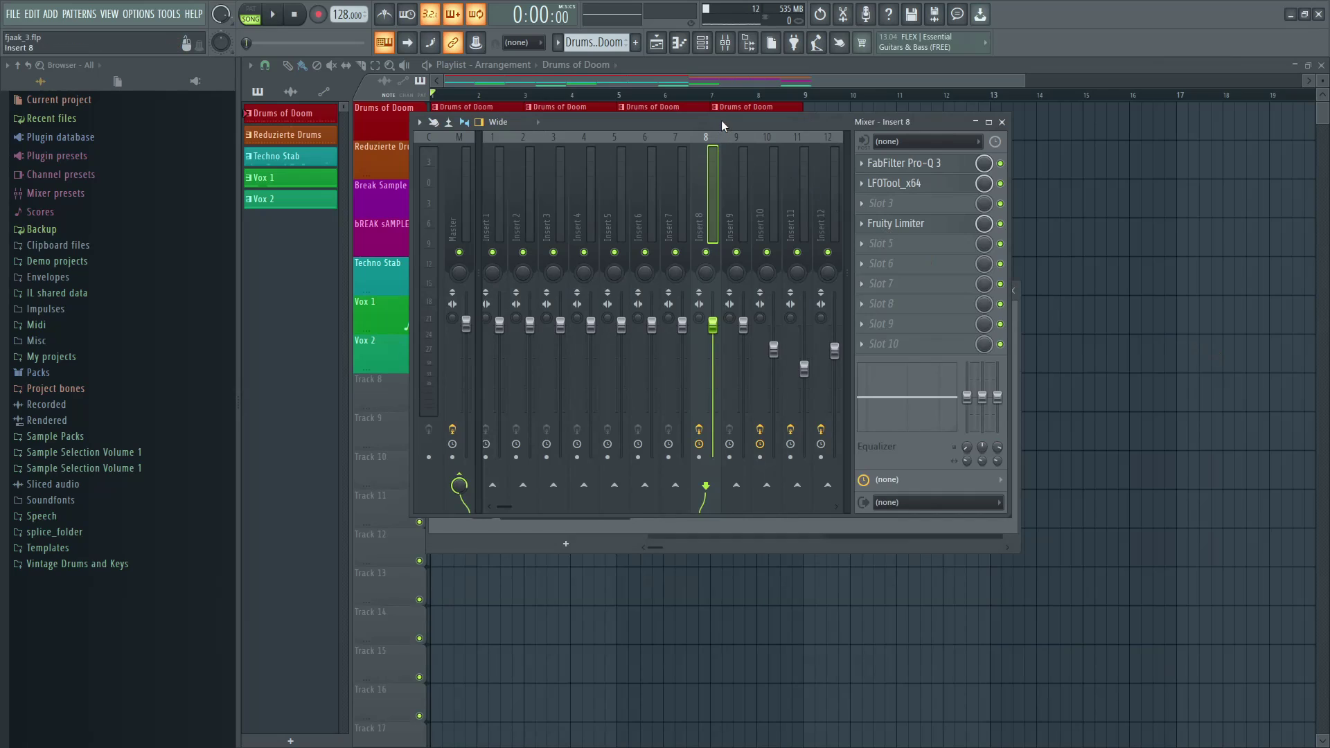
pyautogui.moveTo(721, 125); pyautogui.dragTo(771, 139)
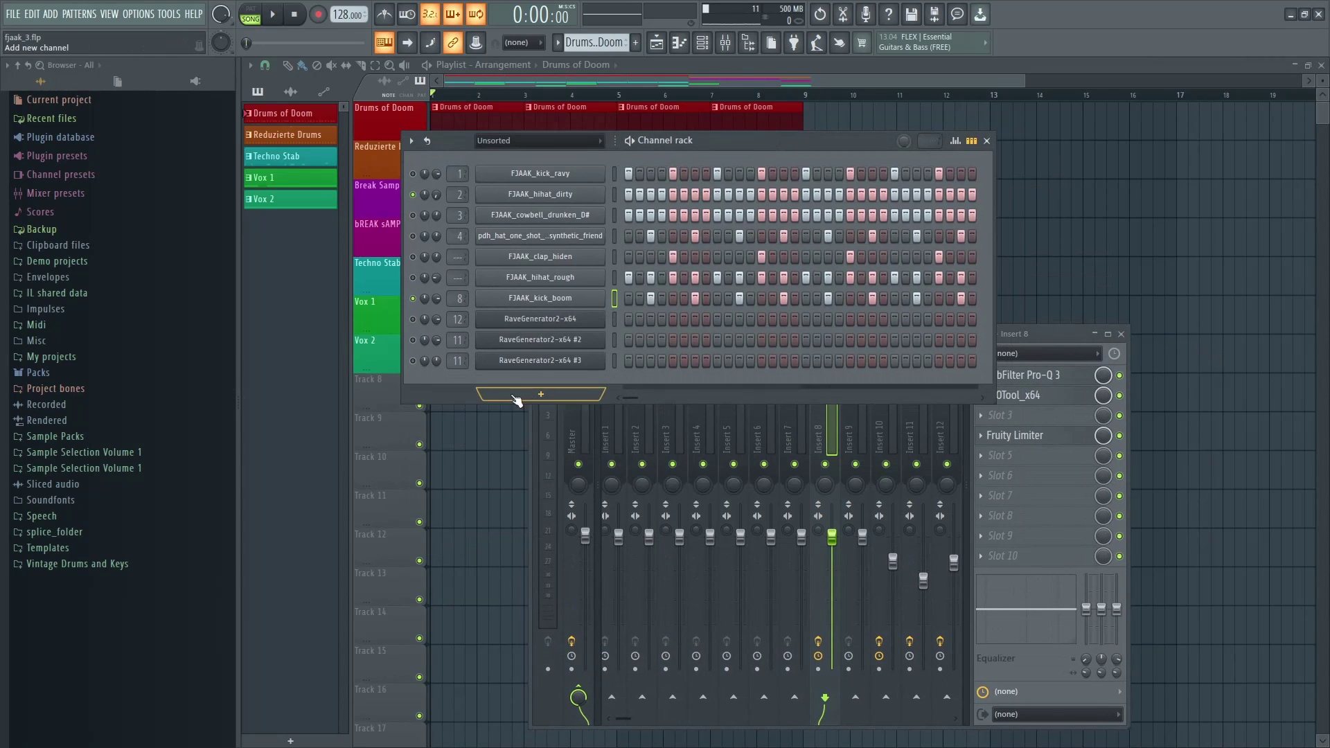
pyautogui.click(540, 305)
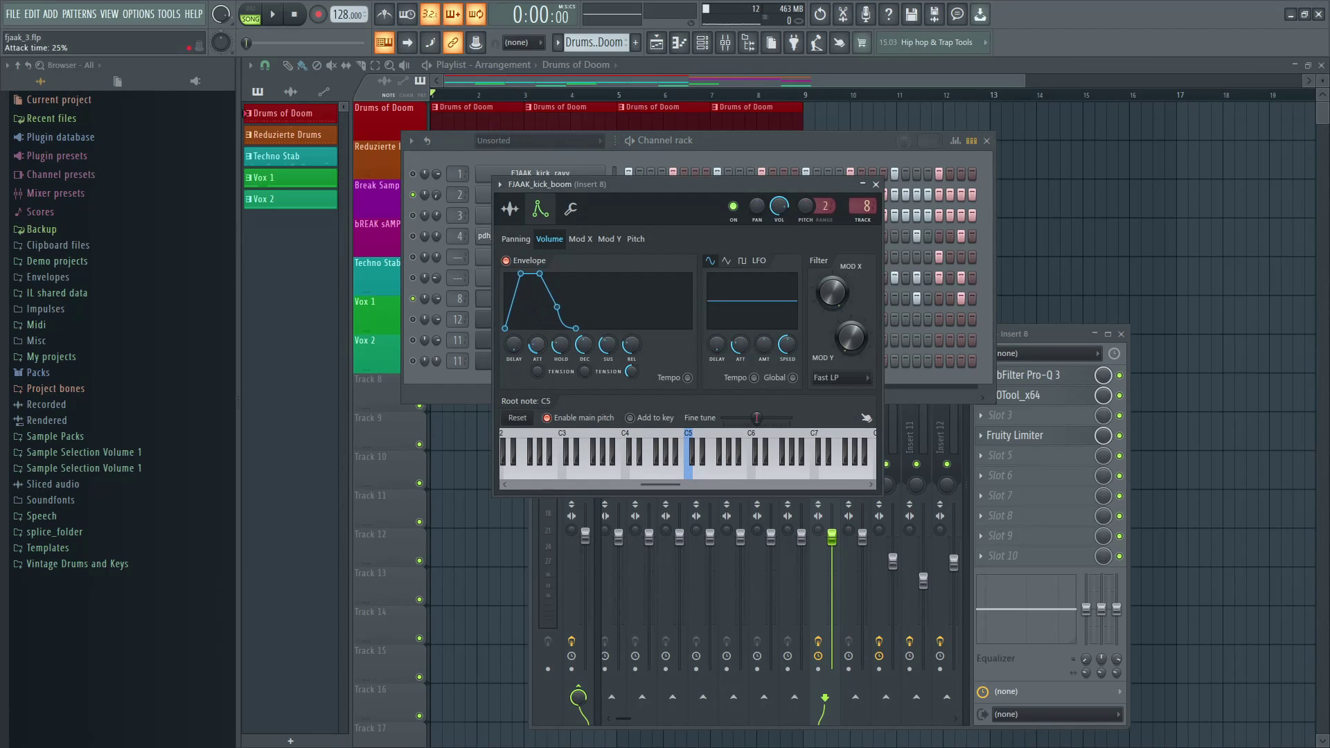
pyautogui.moveTo(537, 345); pyautogui.dragTo(537, 367)
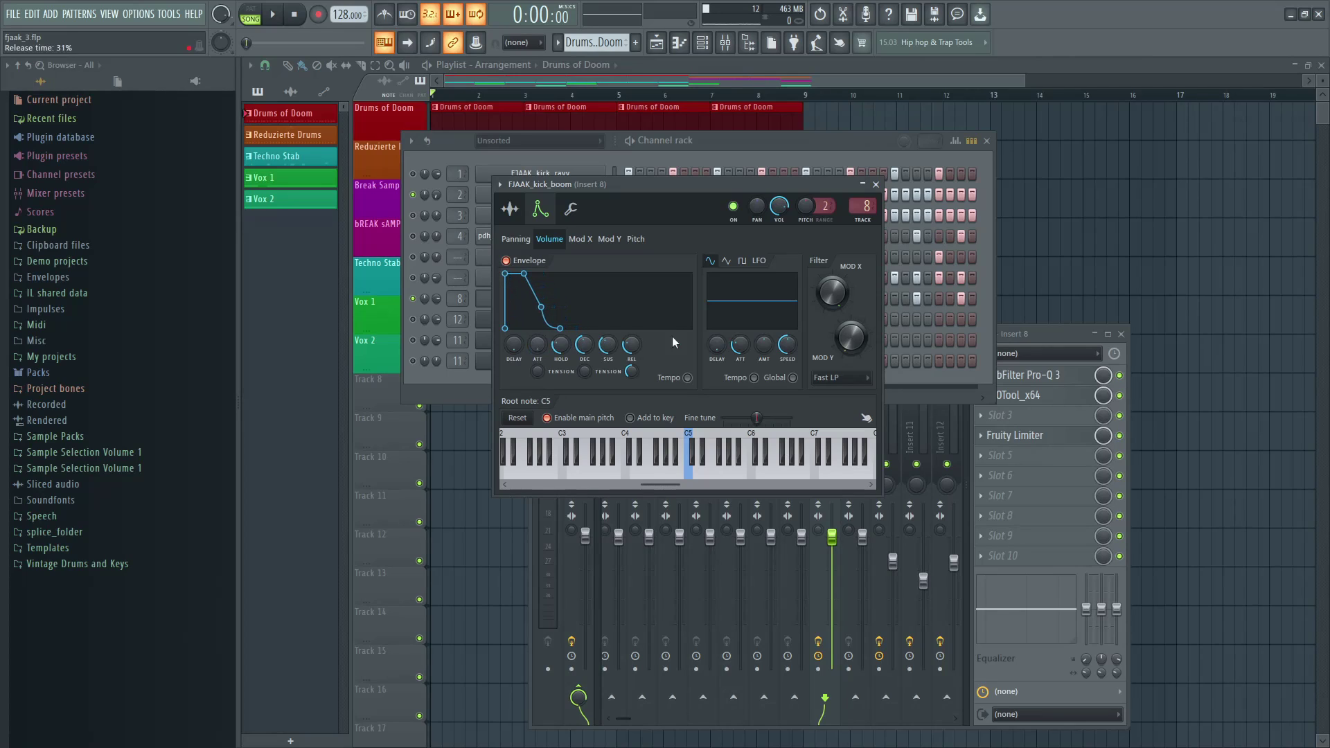
# - Bypass LFOTool_x64 and FabFilter Pro-Q 3 on Insert 8 and lower the insert's volume to 85%
pyautogui.click(1120, 397)
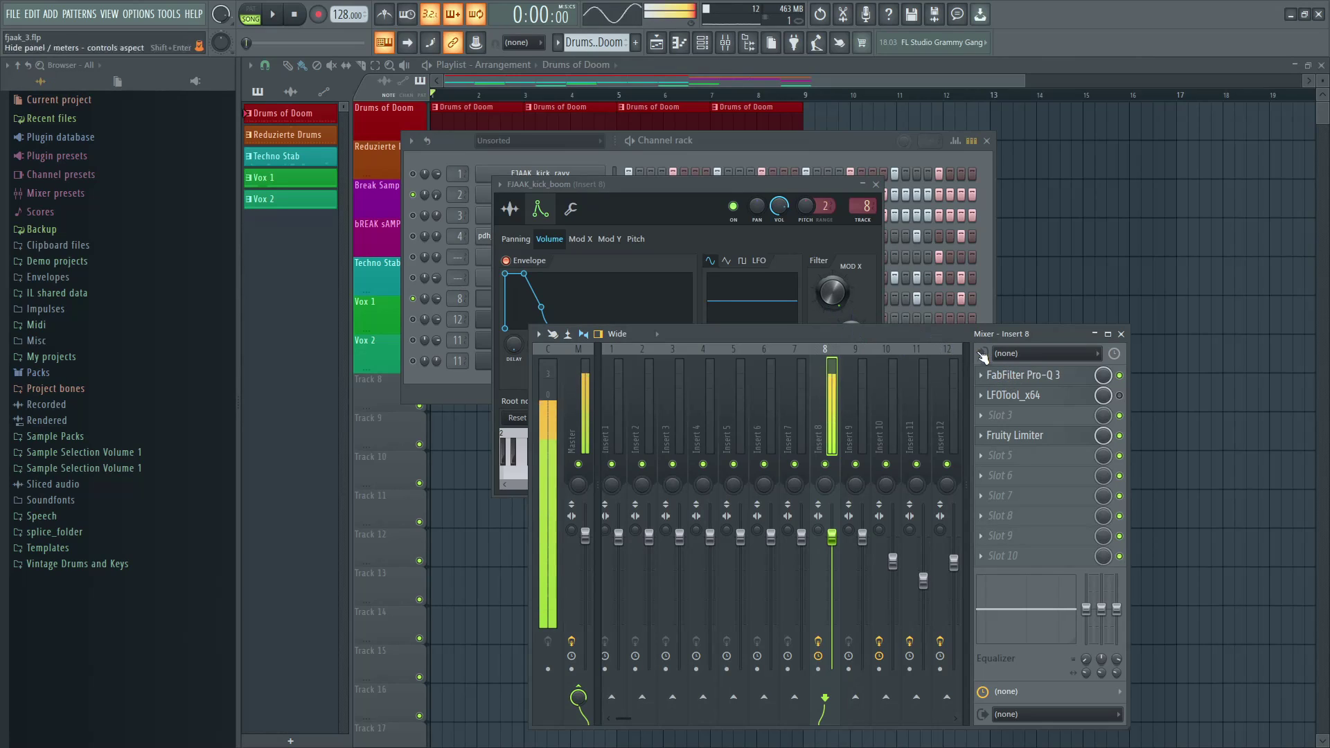
pyautogui.click(1120, 376)
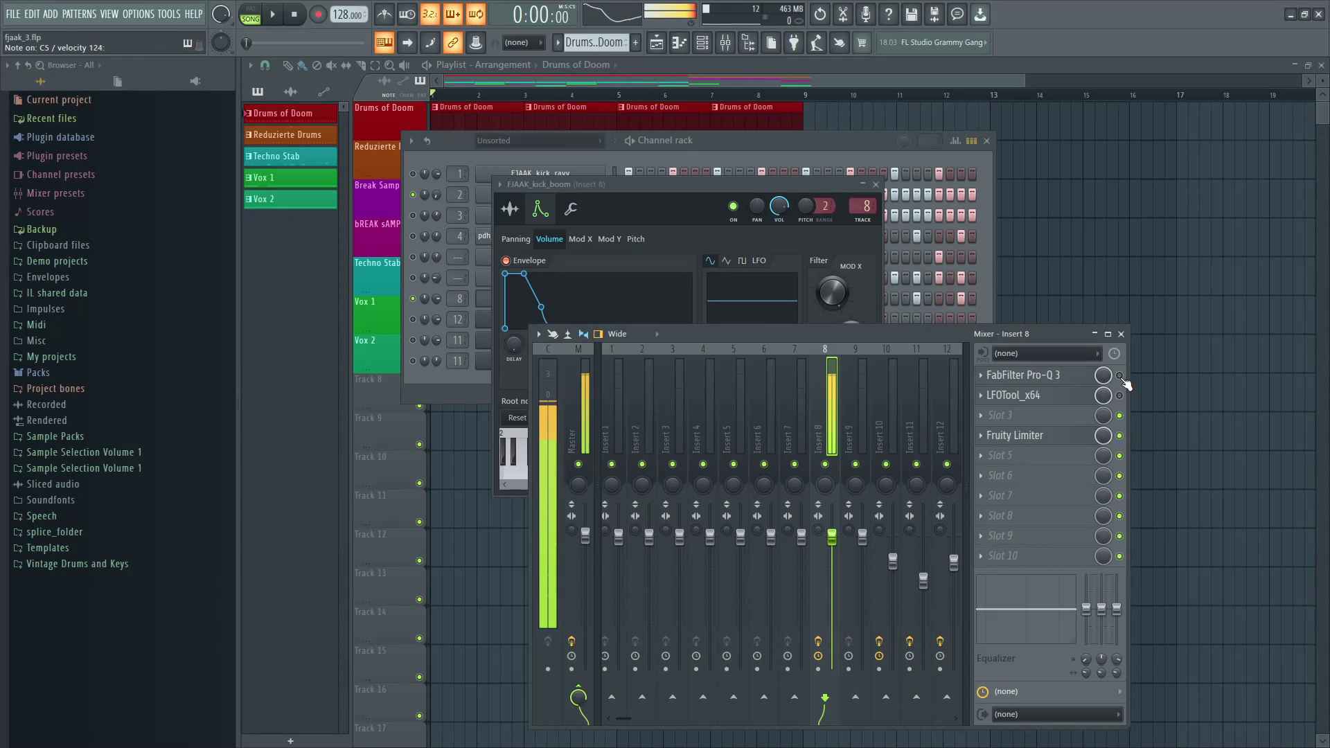
pyautogui.moveTo(833, 537); pyautogui.dragTo(832, 555)
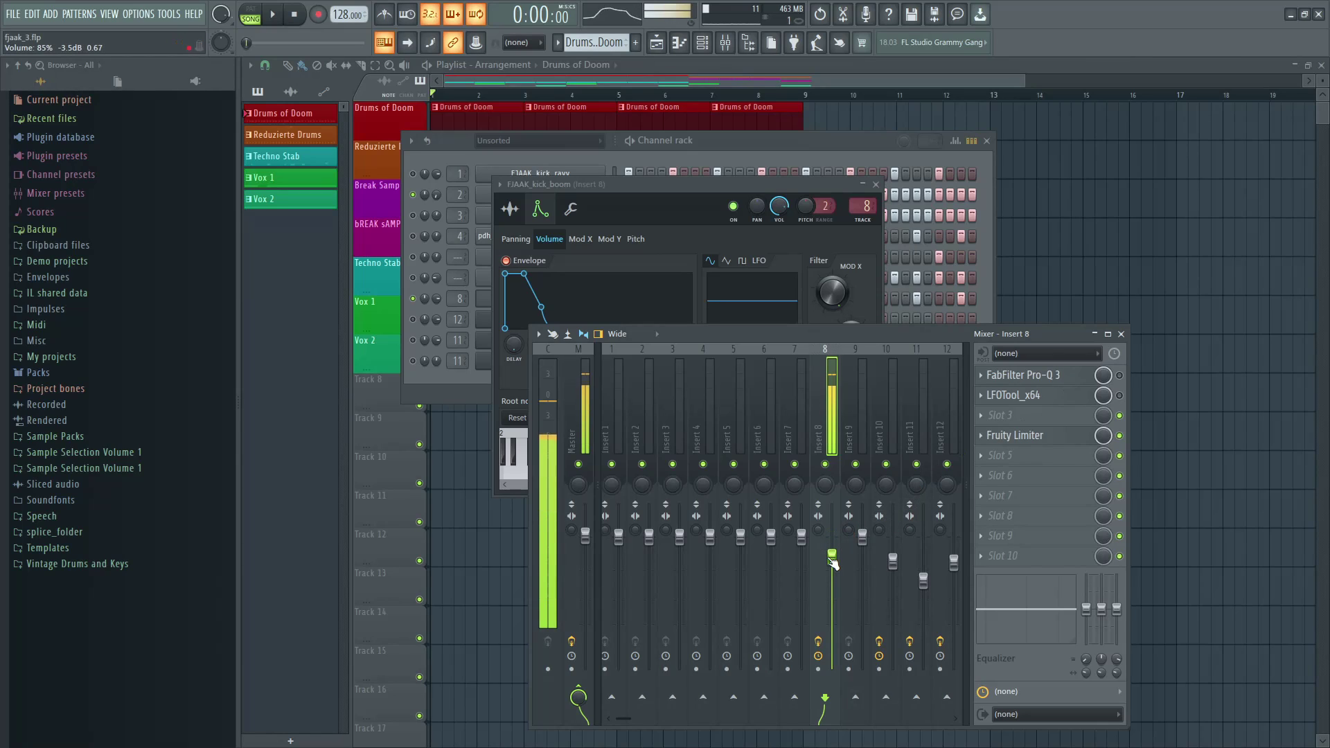
# - Raise the attack time of FJAAK_kick_boom's volume envelope so the kick fades in
pyautogui.click(652, 188)
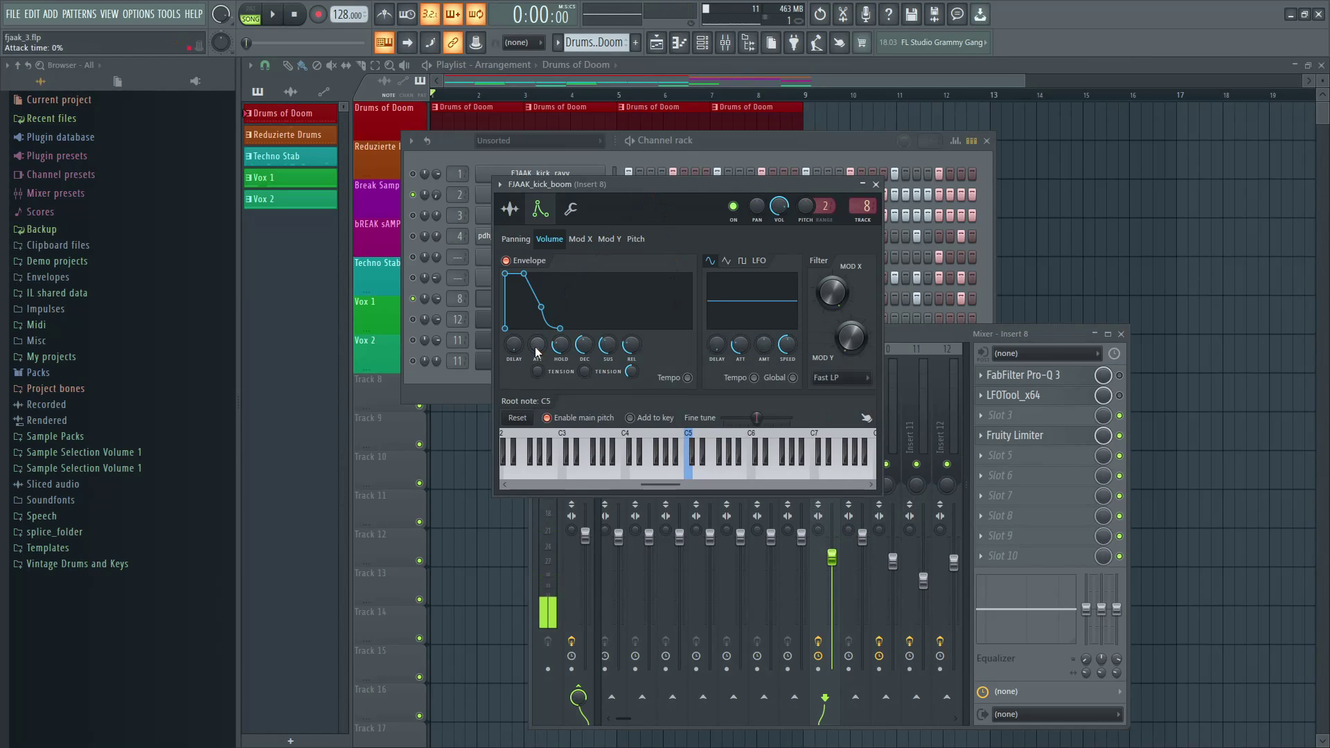
pyautogui.moveTo(537, 351); pyautogui.dragTo(537, 331)
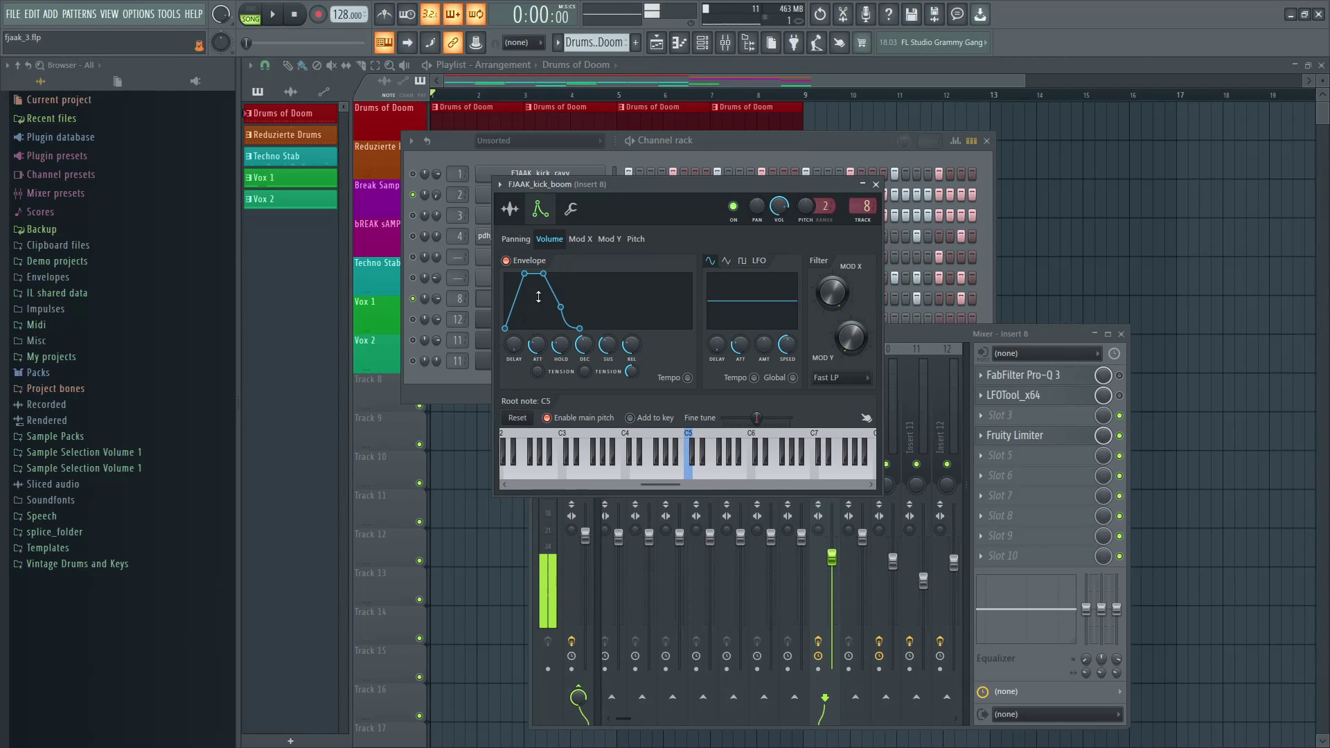
# - Re-enable FabFilter Pro-Q 3 on Insert 8, check the kick's spectrum against the high cut, and close the plugin
pyautogui.click(1121, 378)
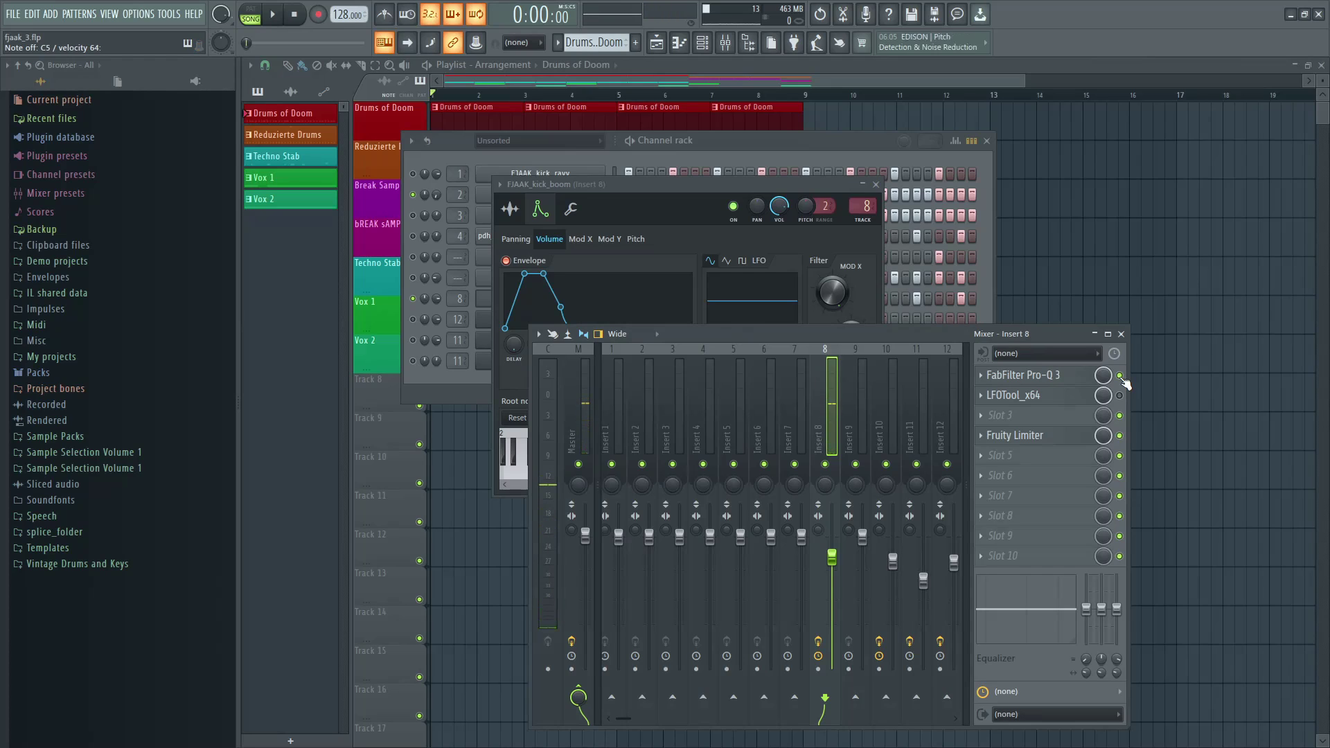
pyautogui.click(1056, 375)
pyautogui.click(1059, 373)
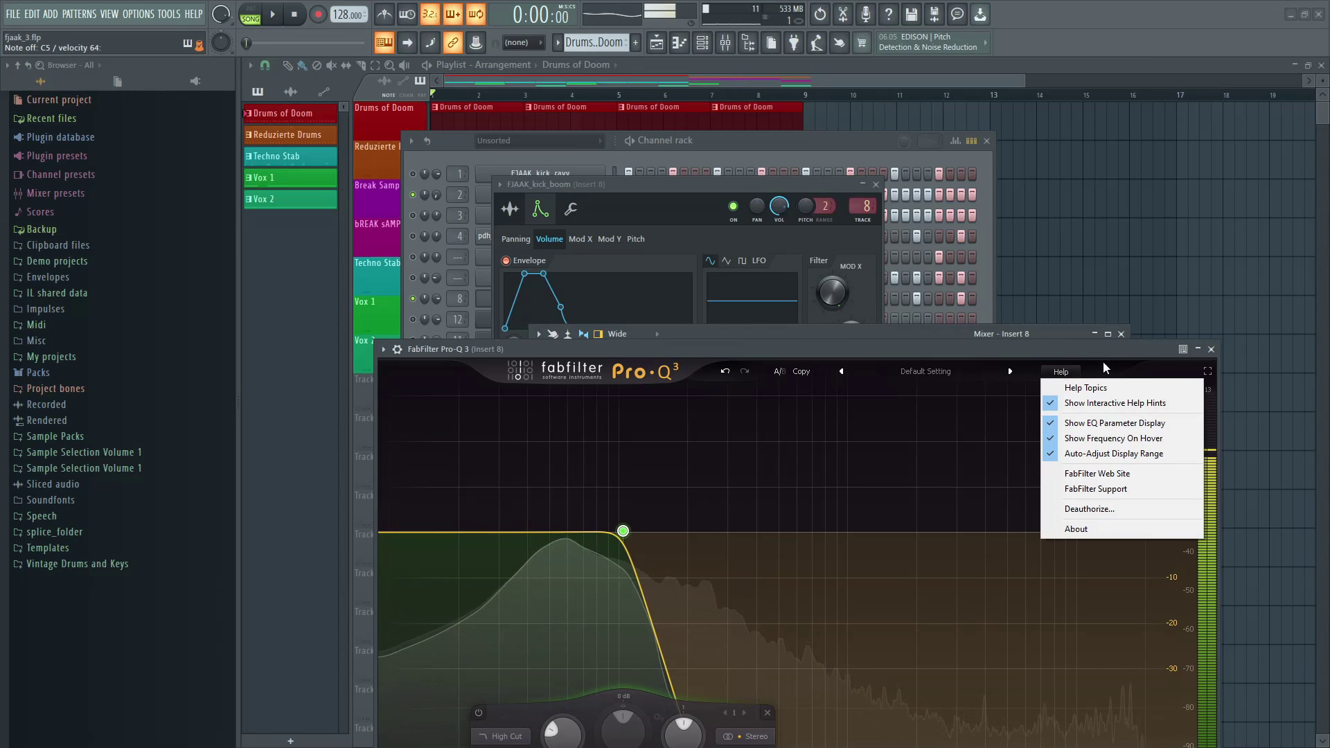
pyautogui.click(1212, 350)
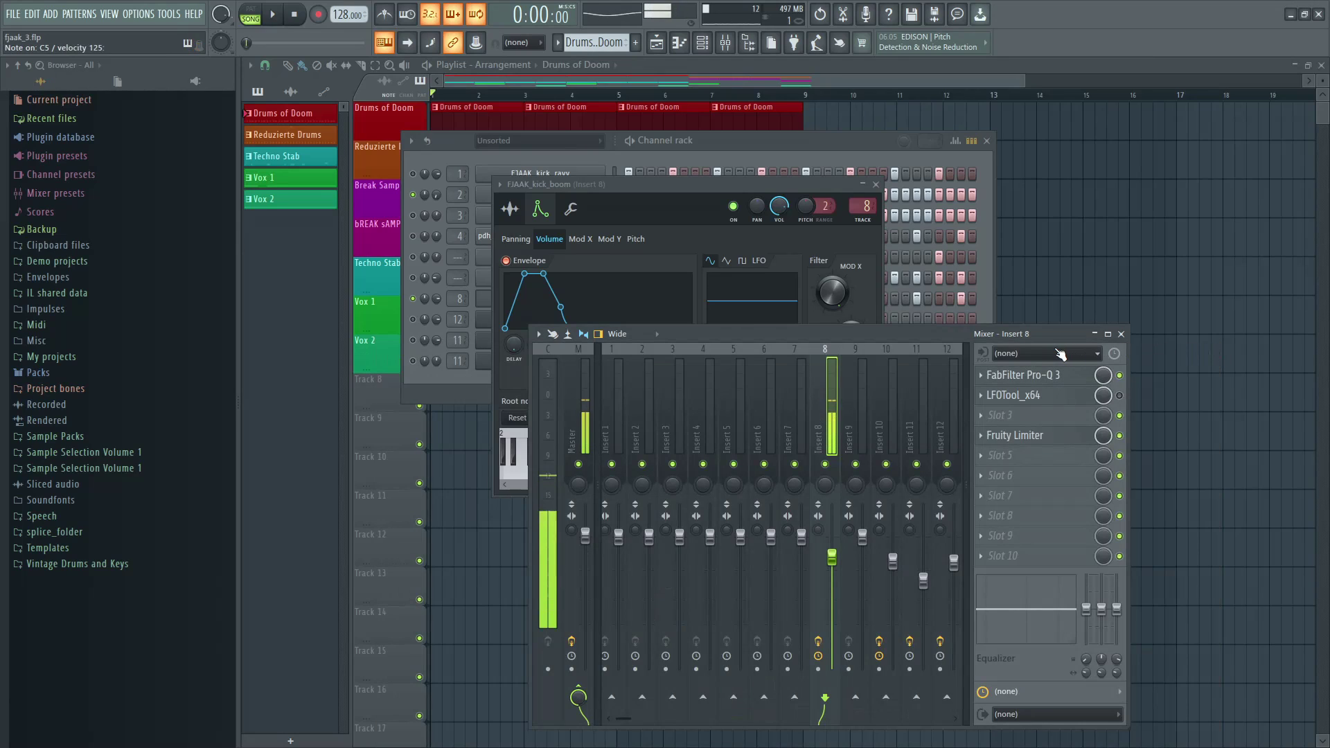
# - Turn off FJAAK_kick_boom's volume envelope and re-enable LFOTool_x64 on Insert 8
pyautogui.moveTo(643, 188); pyautogui.dragTo(650, 120)
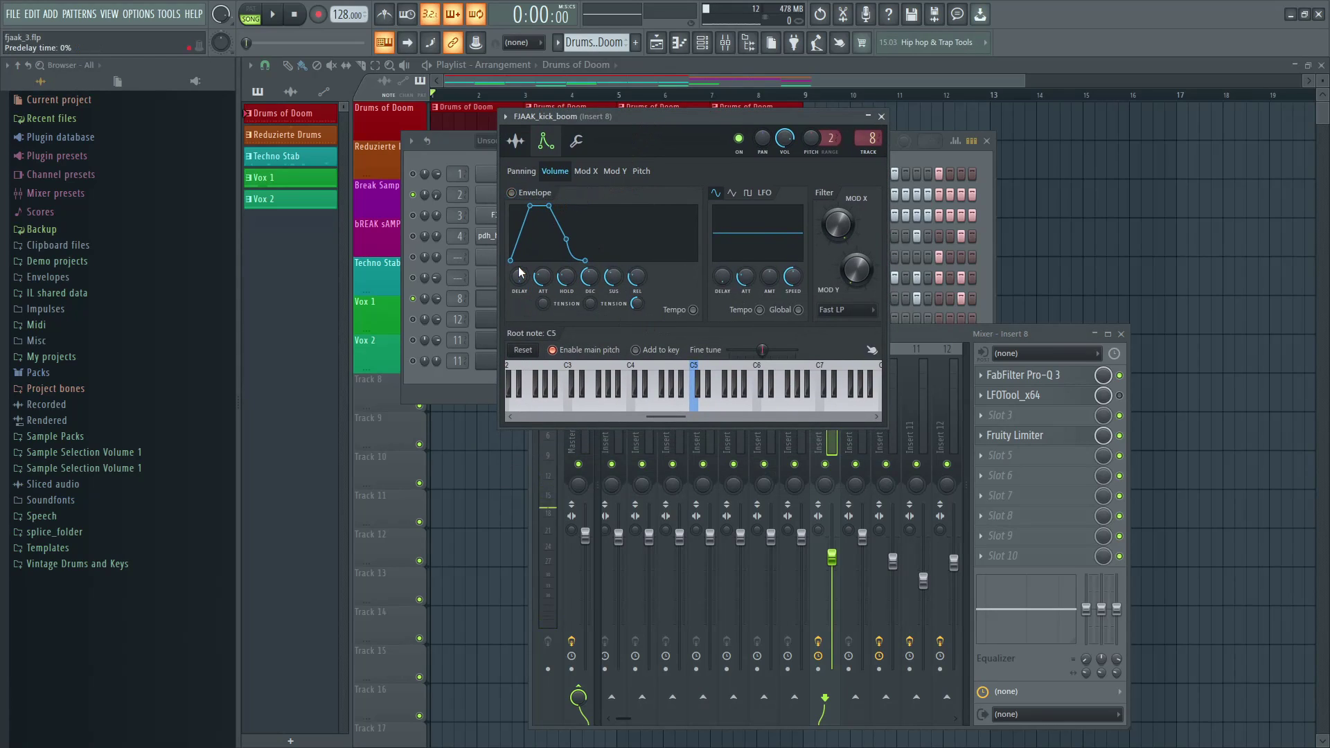
pyautogui.click(1051, 400)
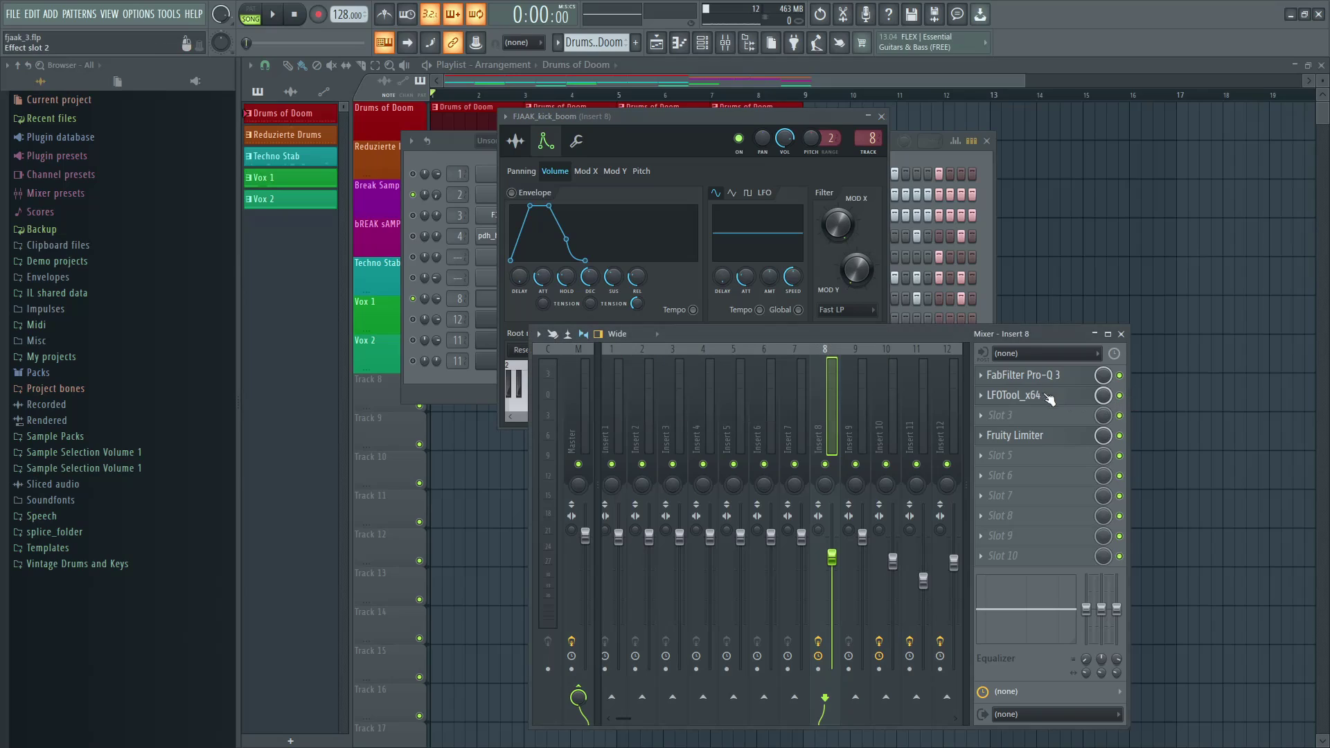
# - Inspect LFOTool_x64's volume curve and routing on Insert 8, close it and the kick settings, and return to the channel rack
pyautogui.click(1026, 398)
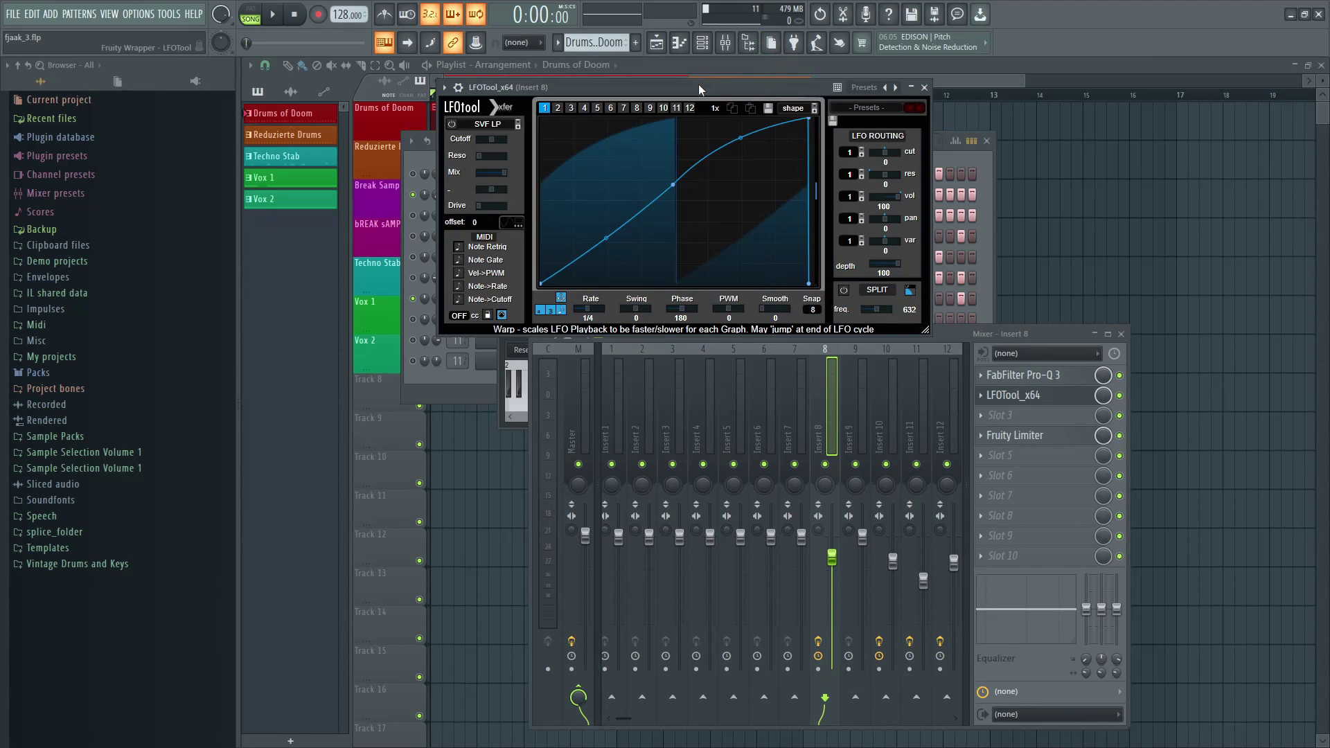
pyautogui.moveTo(698, 85); pyautogui.dragTo(906, 233)
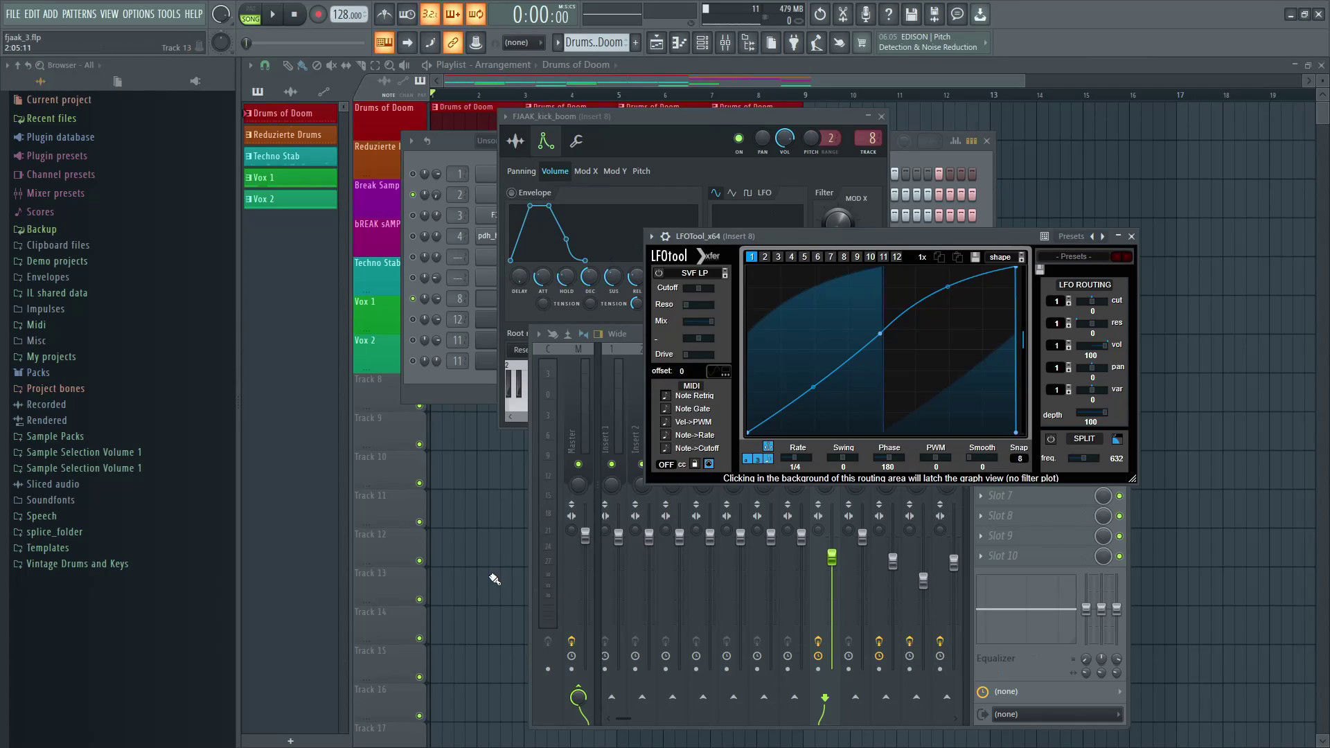
pyautogui.click(1133, 236)
pyautogui.click(883, 117)
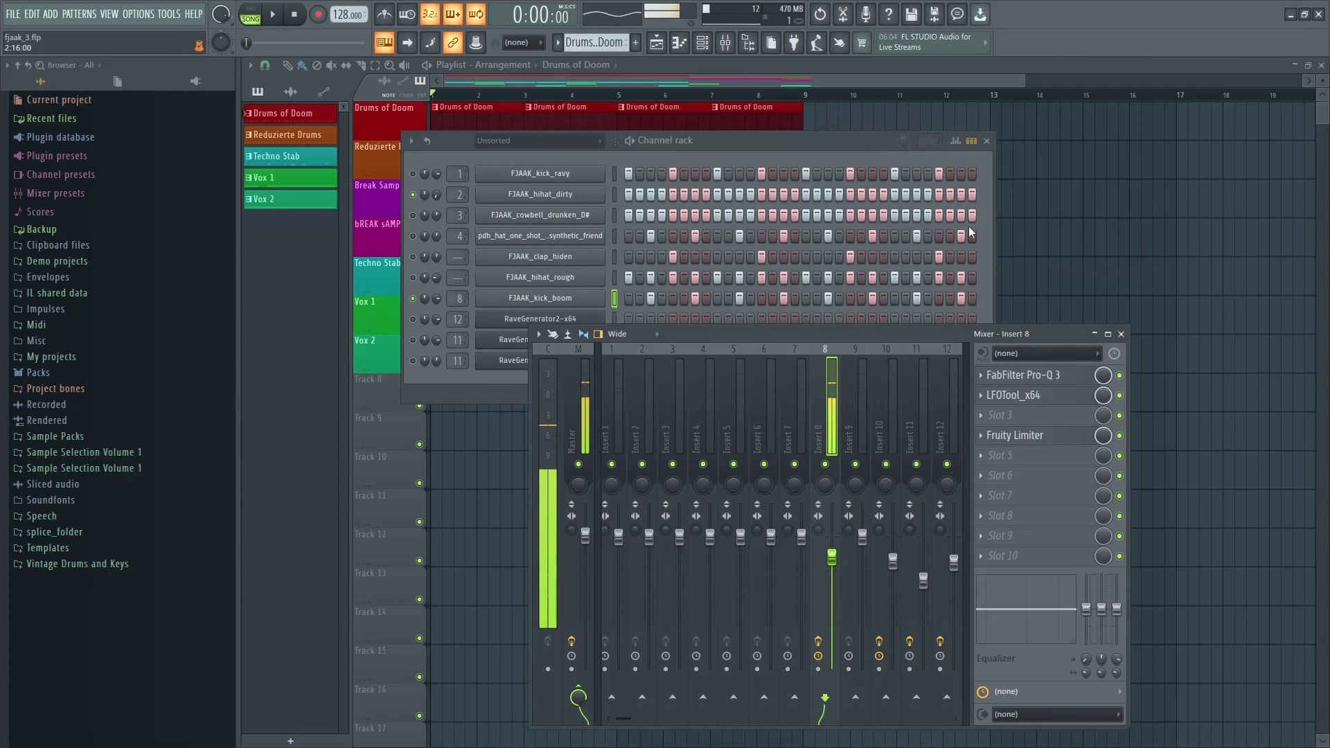
pyautogui.click(777, 143)
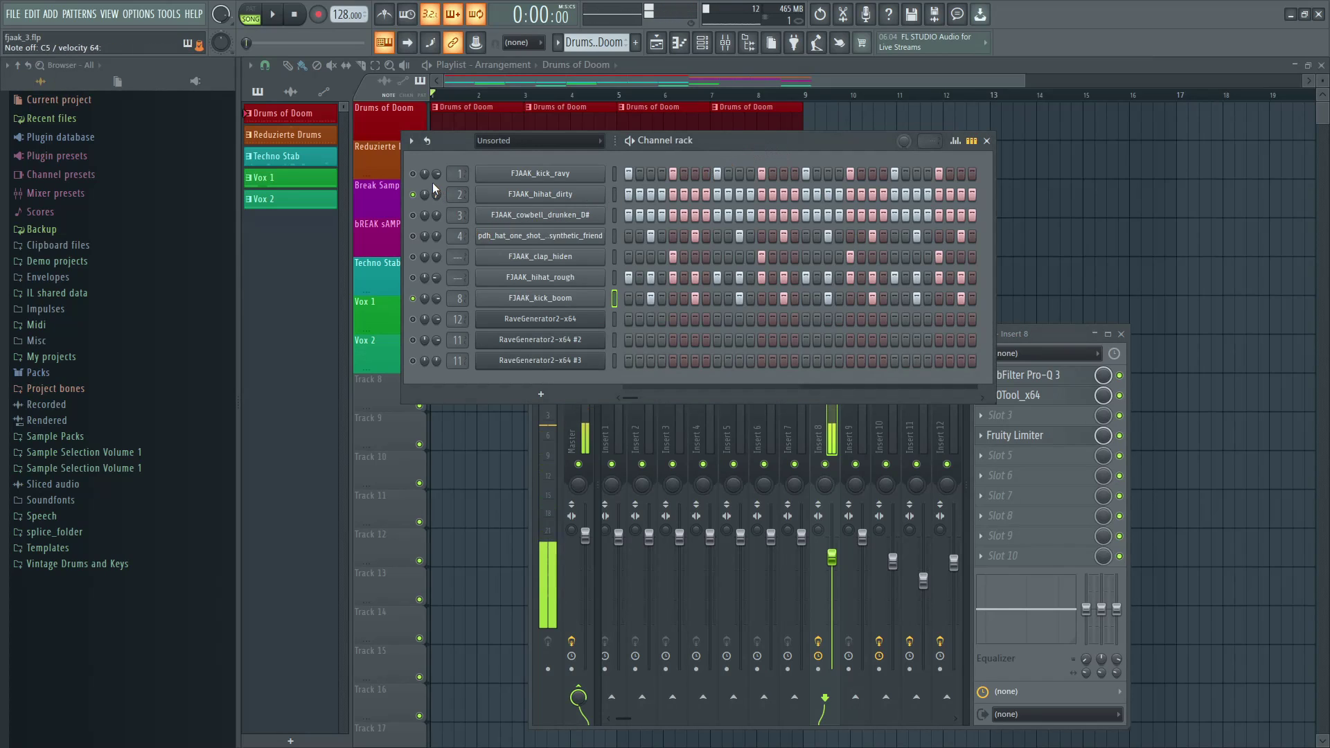
# - Play the arrangement, raise Insert 8's volume to 100%, and unmute the clap, synthetic one-shot hat and rough hi-hat channels
pyautogui.press('space')
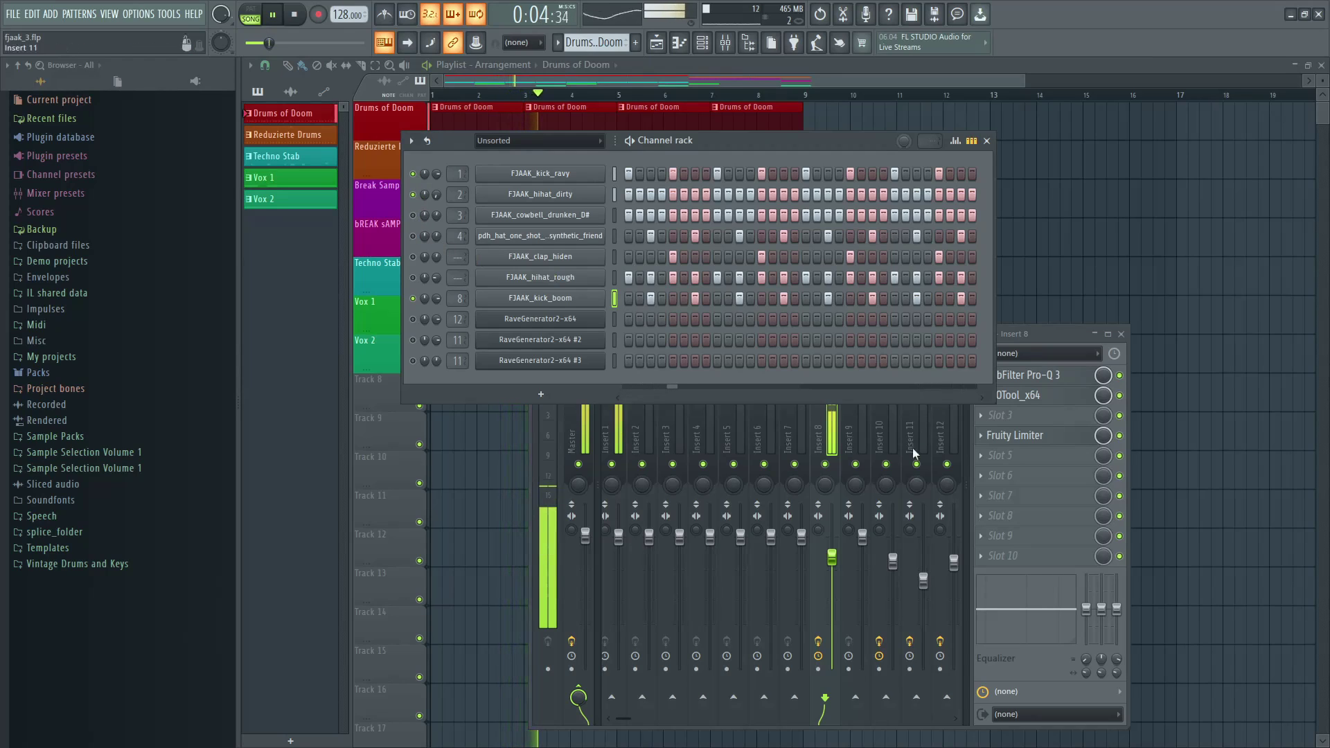
pyautogui.moveTo(832, 556); pyautogui.dragTo(833, 539)
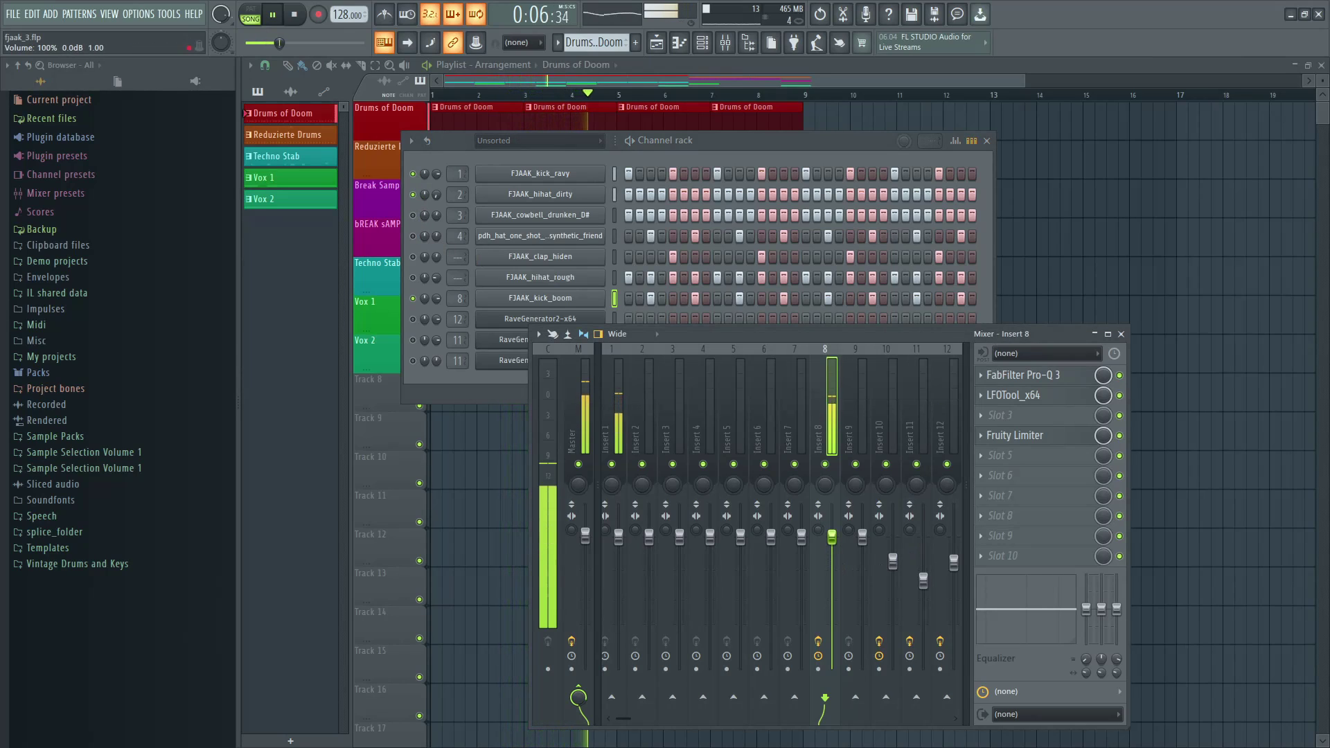
pyautogui.click(417, 215)
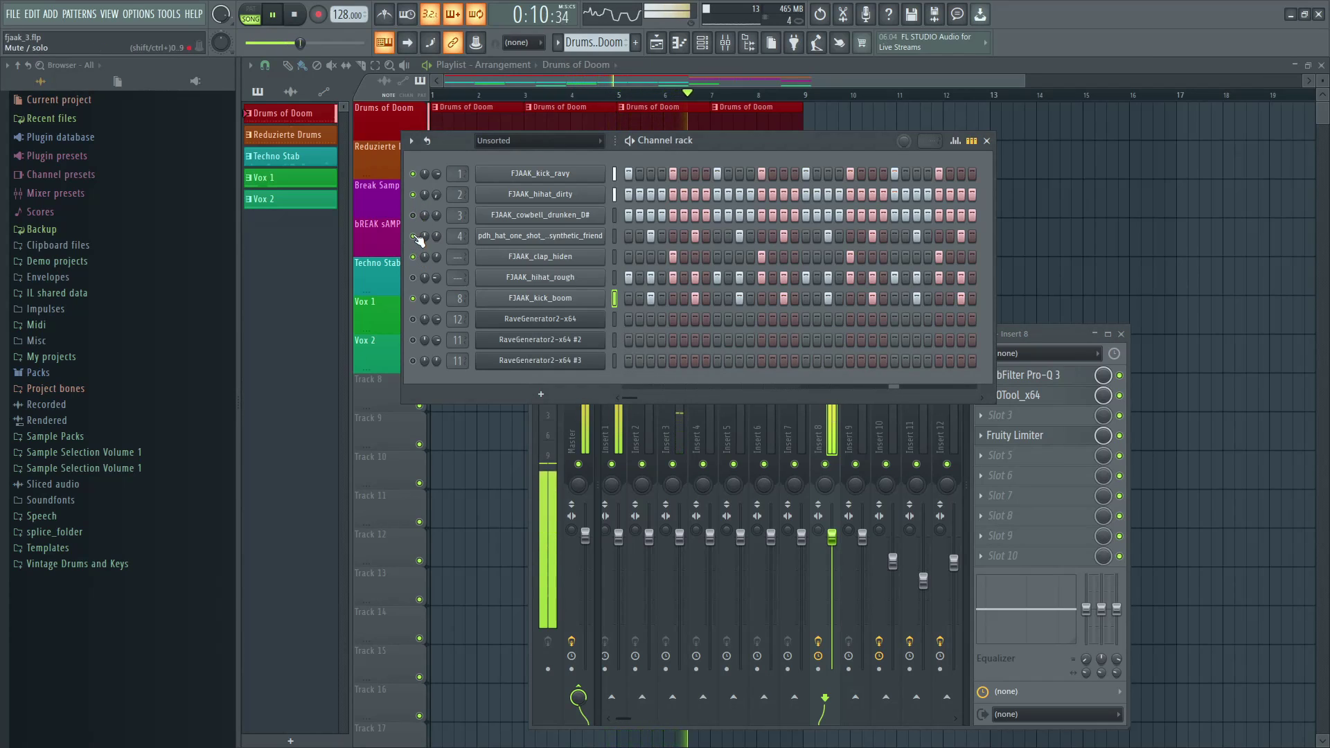
pyautogui.click(413, 237)
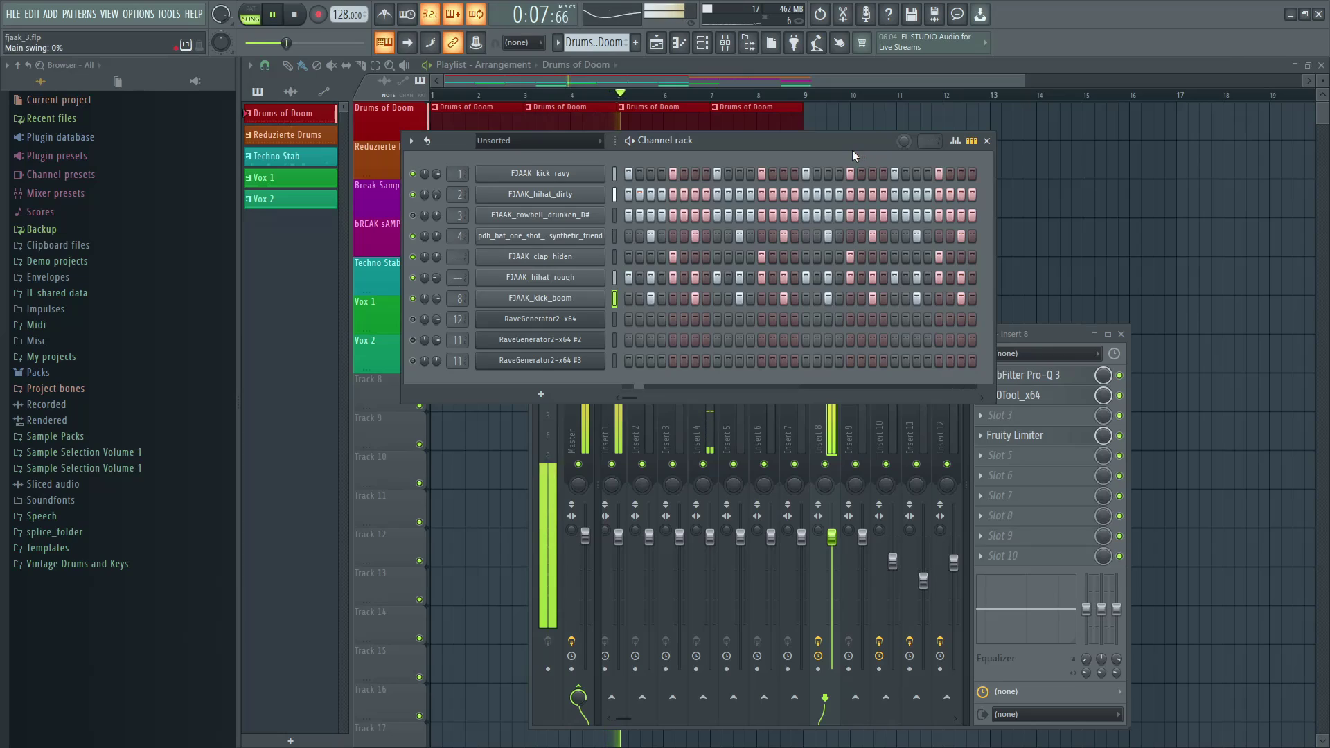
# - Stop playback, set Insert 8's volume to 94%, and close the channel rack and mixer
pyautogui.press('space')
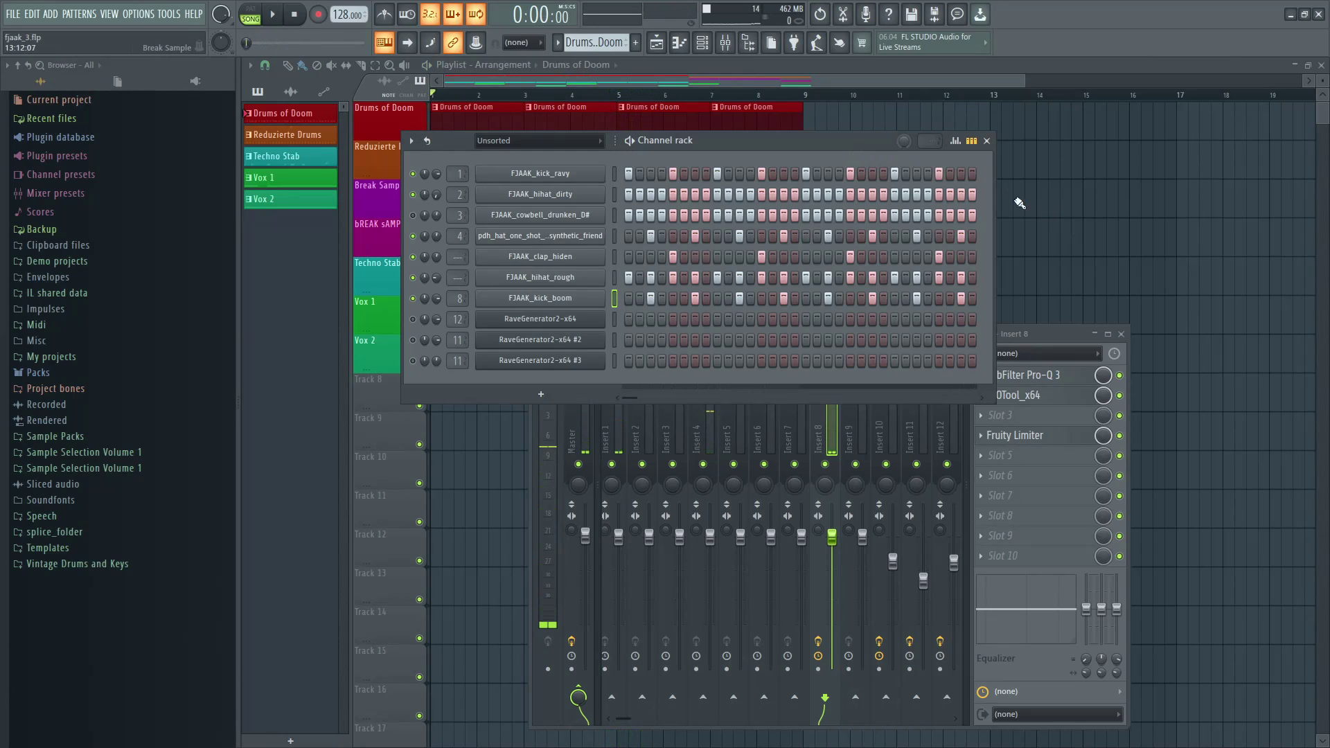
pyautogui.click(987, 141)
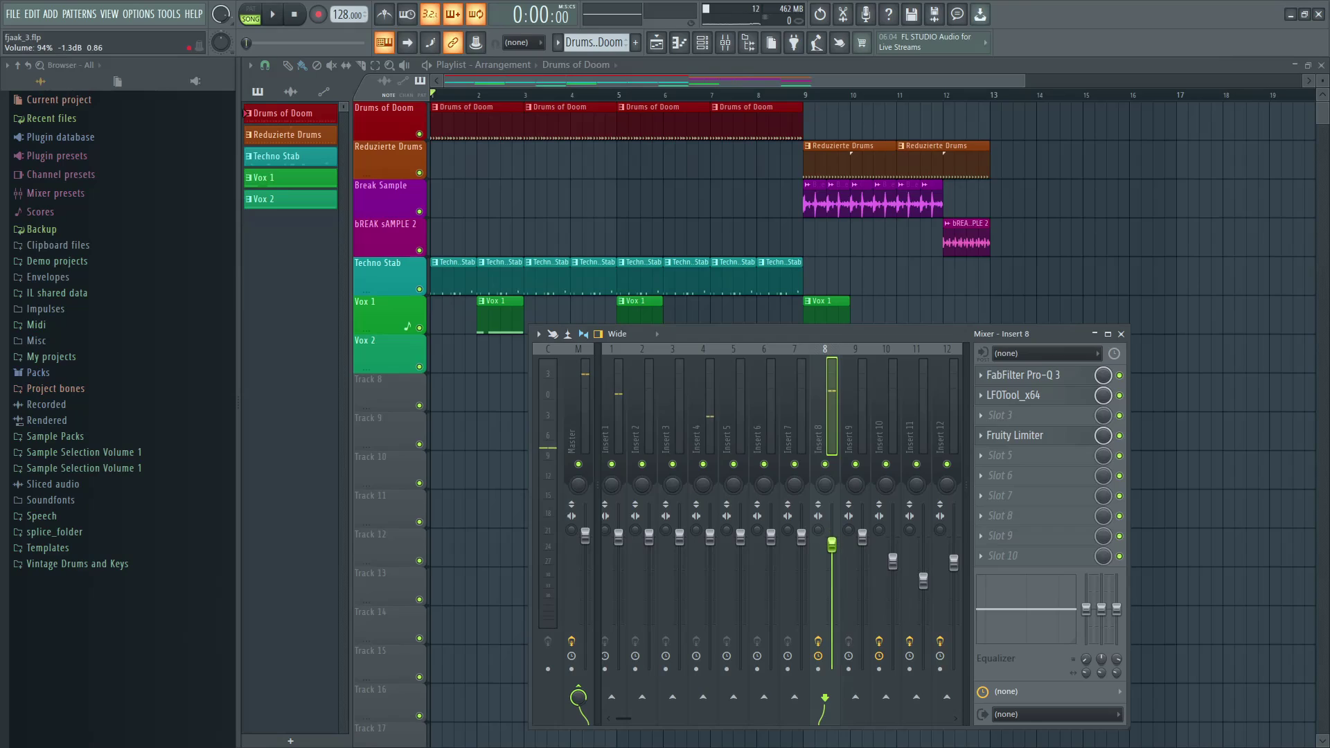
pyautogui.press('F9')
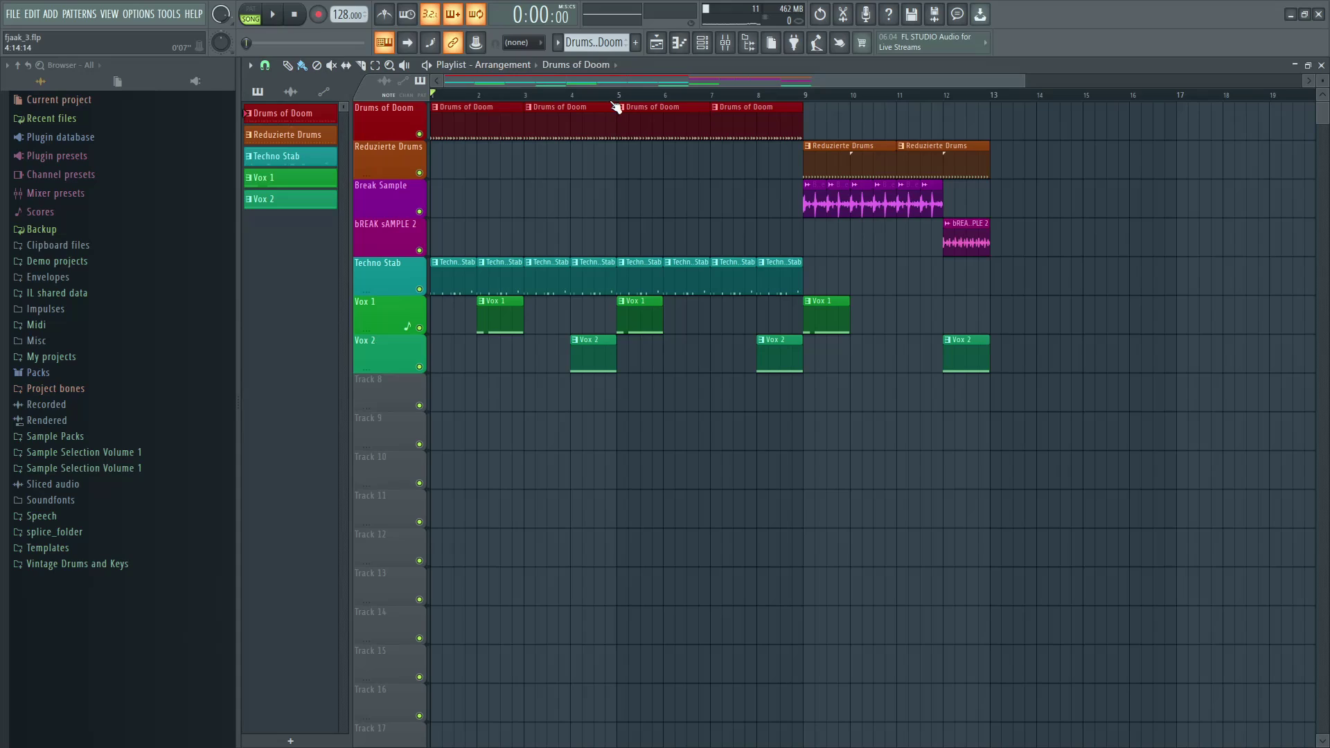
# - Select the Reduzierte Drums pattern and show its channel rack below the pattern's playlist clips
pyautogui.click(841, 161)
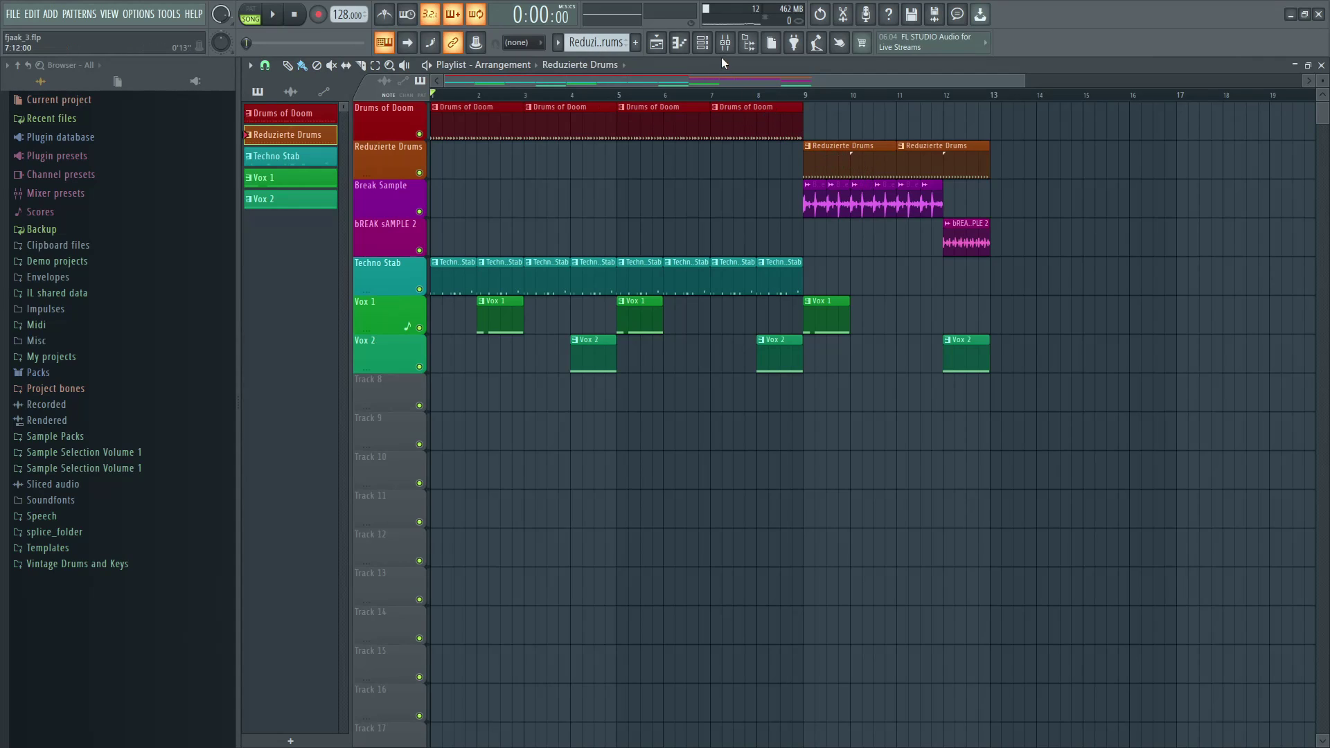
pyautogui.click(705, 47)
pyautogui.moveTo(744, 155); pyautogui.dragTo(782, 300)
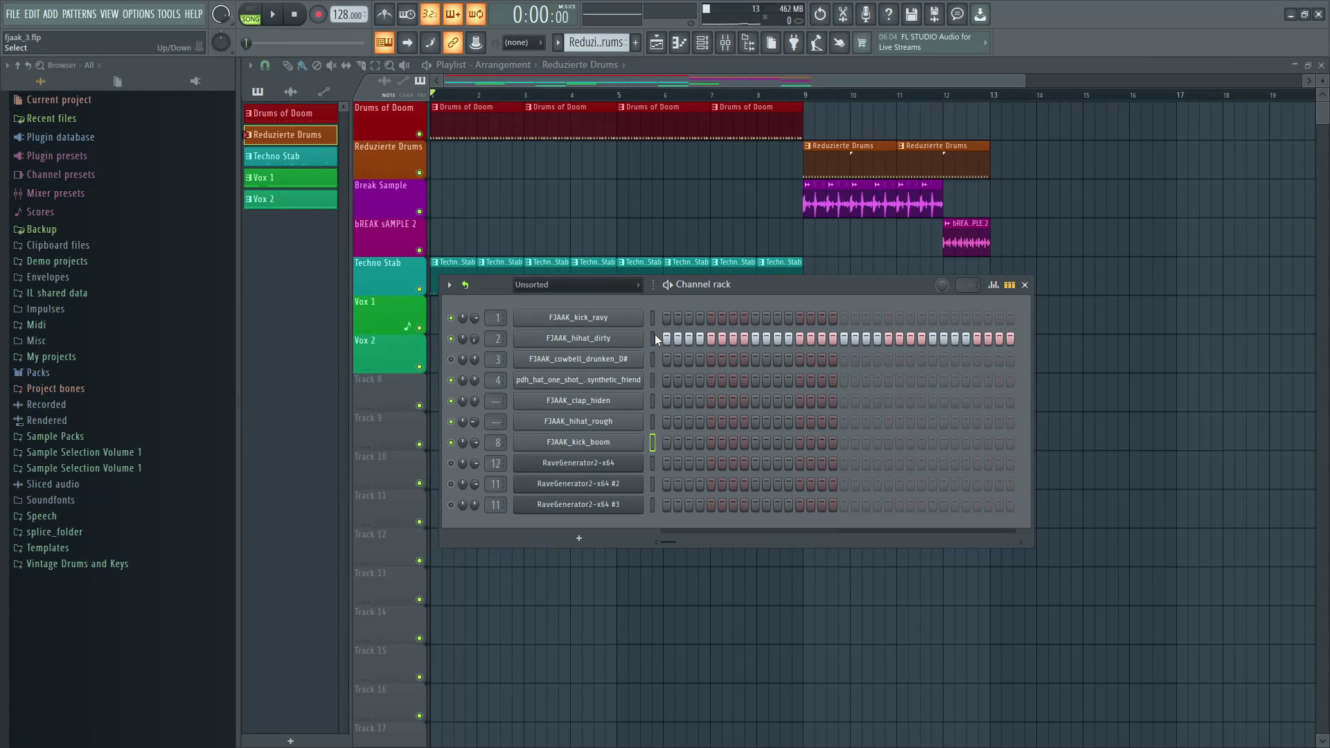
# - Try filling every fourth step of FJAAK_kick_ravy in Reduzierte Drums, and clear those steps again
pyautogui.rightClick(645, 319)
pyautogui.click(813, 376)
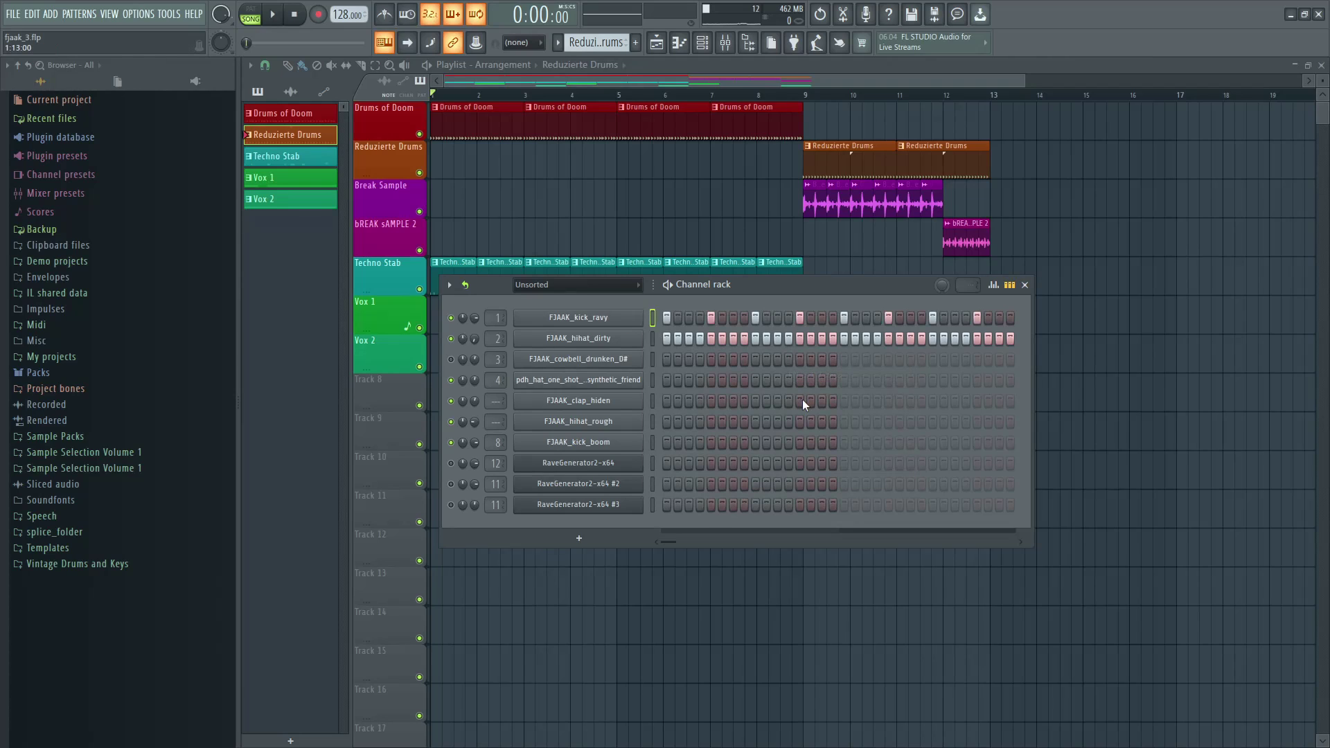
pyautogui.click(667, 320)
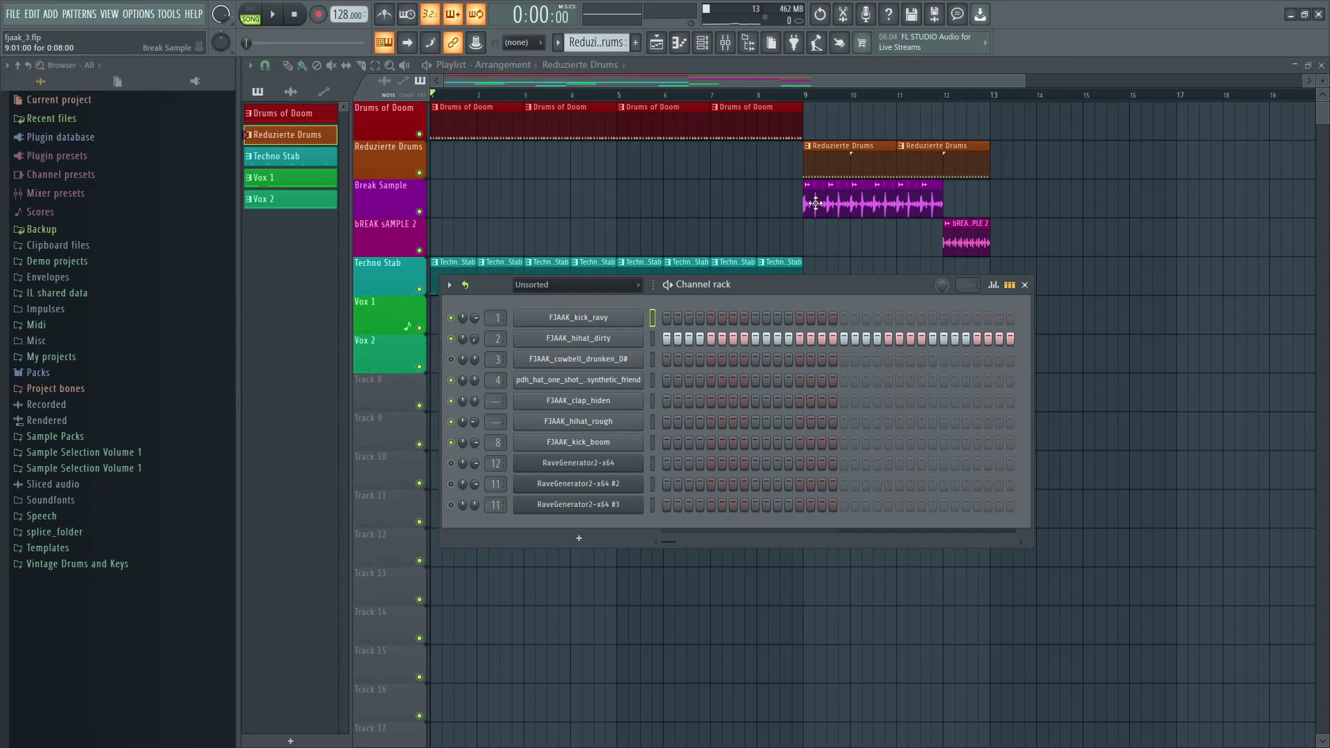
# - Select the Break Sample clip and open Edison with the Lyn Collins - Think (About It) recording
pyautogui.click(815, 202)
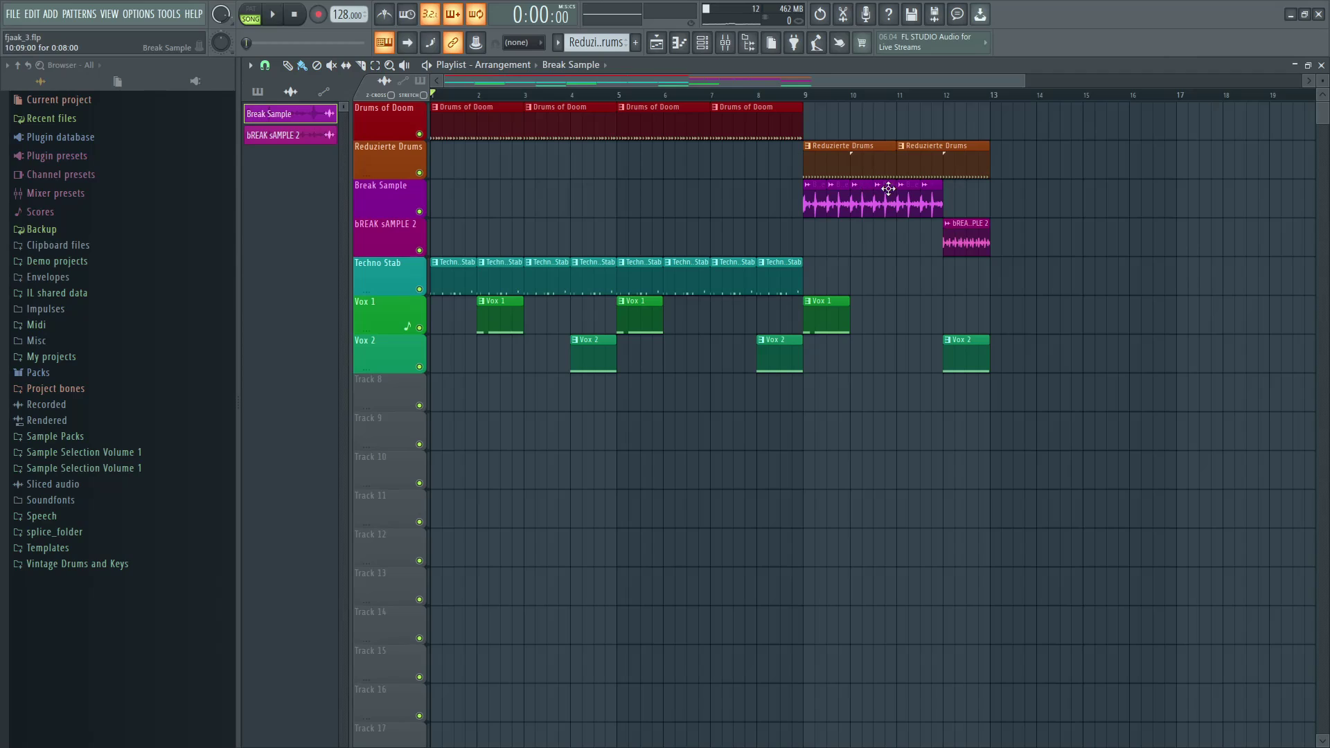
pyautogui.click(843, 15)
pyautogui.moveTo(526, 165); pyautogui.dragTo(701, 198)
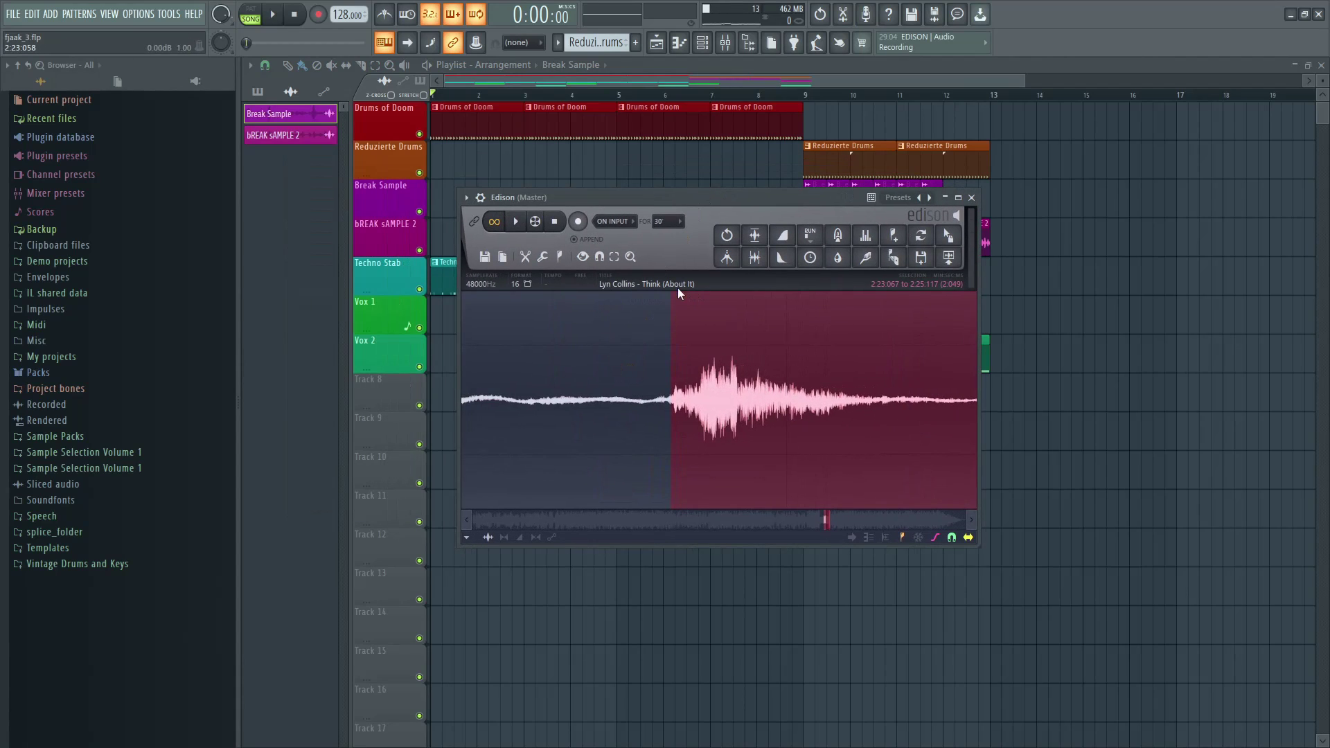
# - Examine the selected break from 2:23.067 to 2:25.117 within the full waveform and play it back
pyautogui.scroll(8, 597, 371)
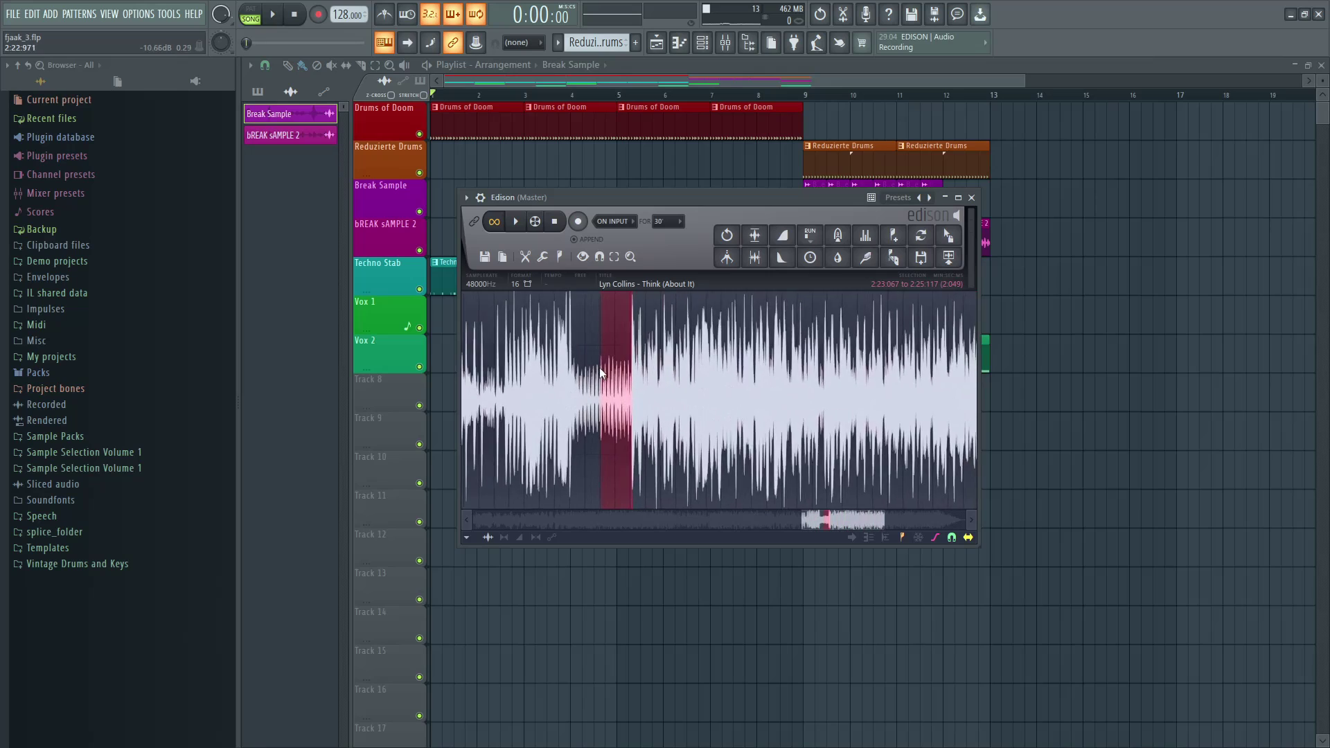
pyautogui.scroll(-8, 600, 373)
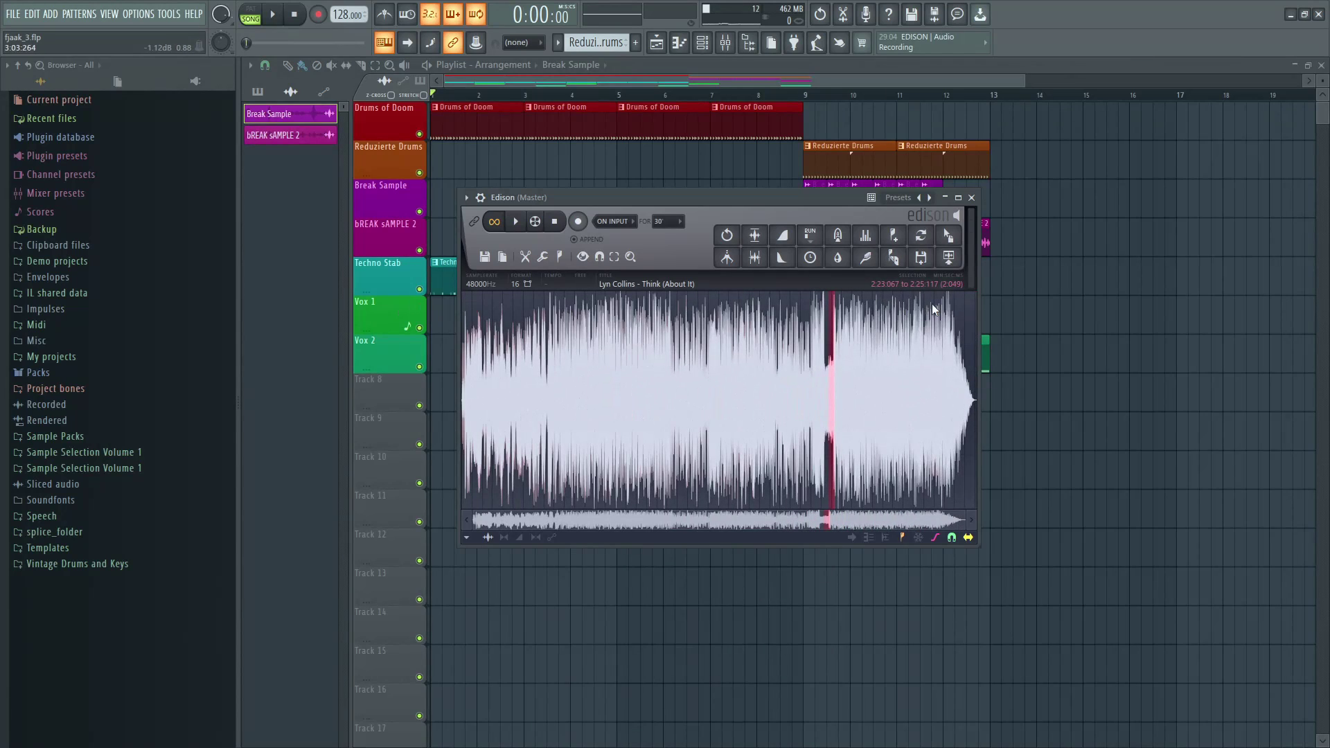
pyautogui.scroll(8, 860, 326)
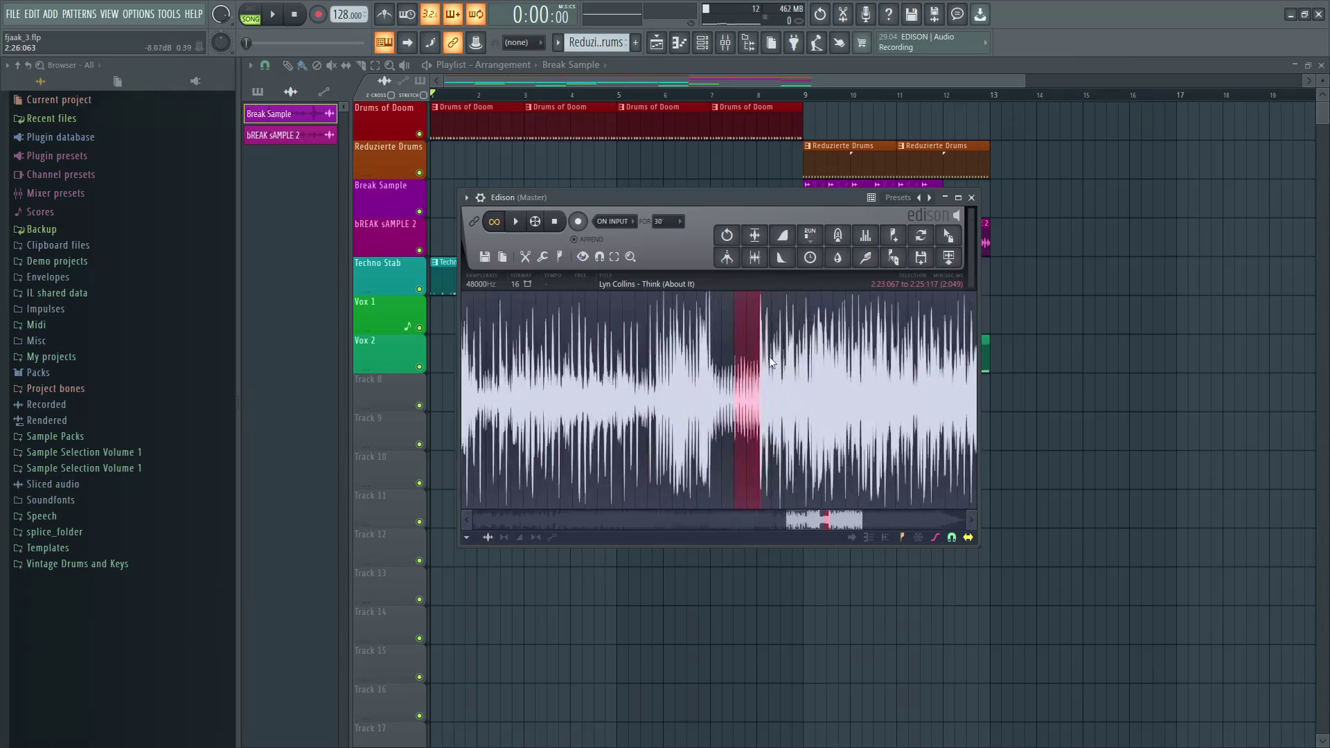
pyautogui.click(516, 222)
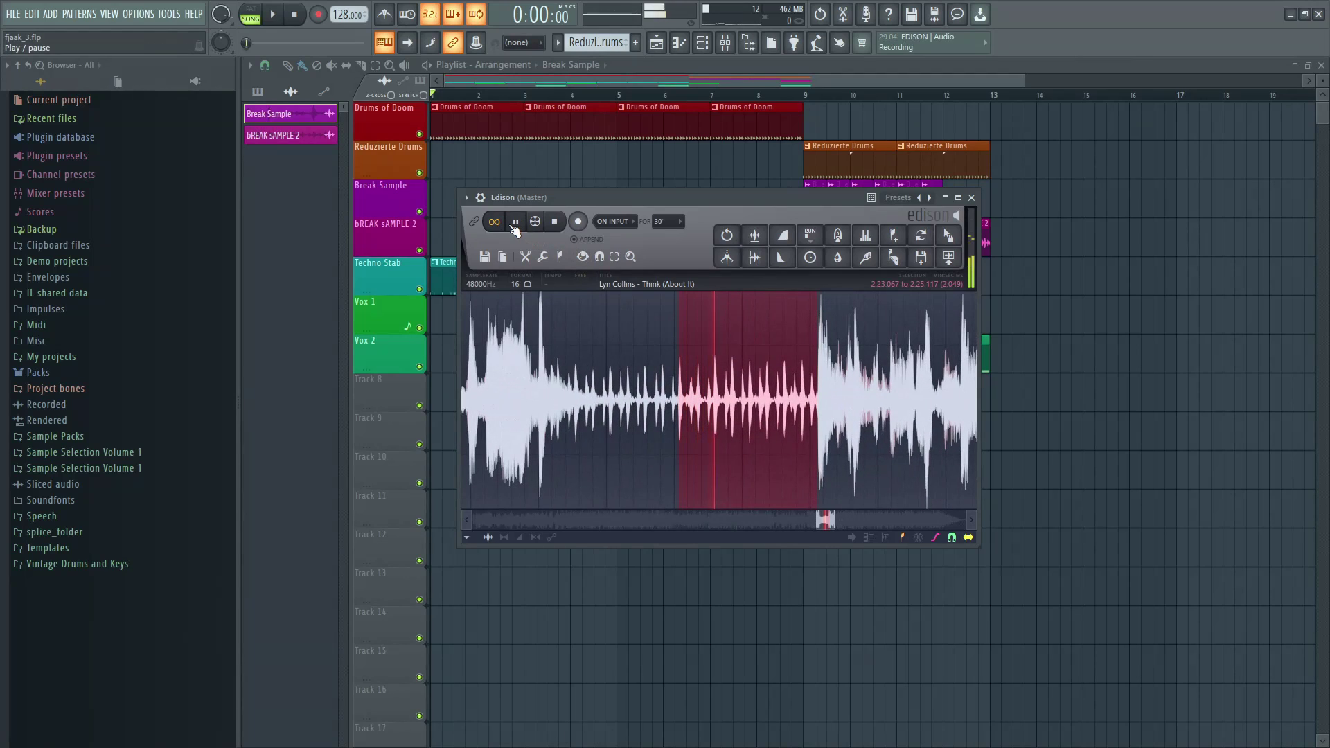
pyautogui.click(516, 222)
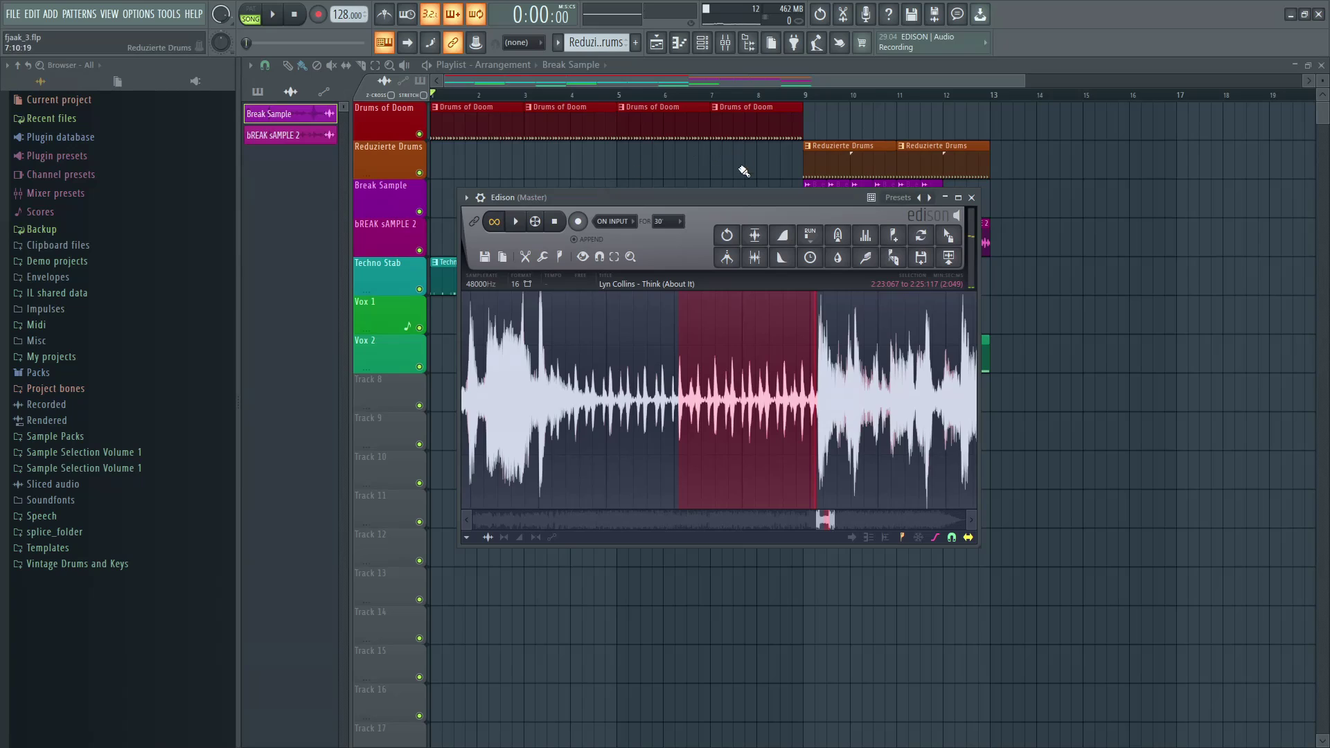
# - Move Edison clear of the Break Sample clip, clear the selection and play the whole song from the start
pyautogui.moveTo(741, 199); pyautogui.dragTo(921, 227)
pyautogui.scroll(-6, 726, 368)
pyautogui.scroll(-3, 675, 395)
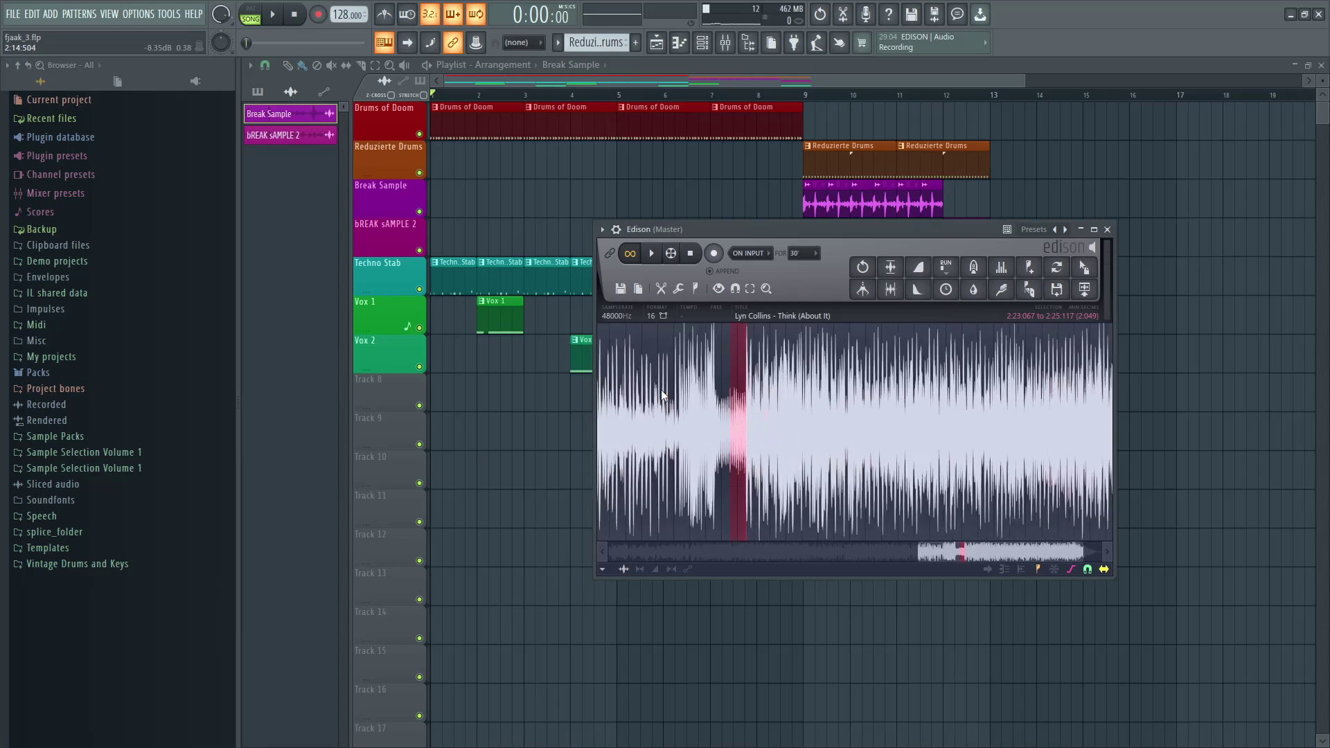
pyautogui.scroll(-4, 804, 447)
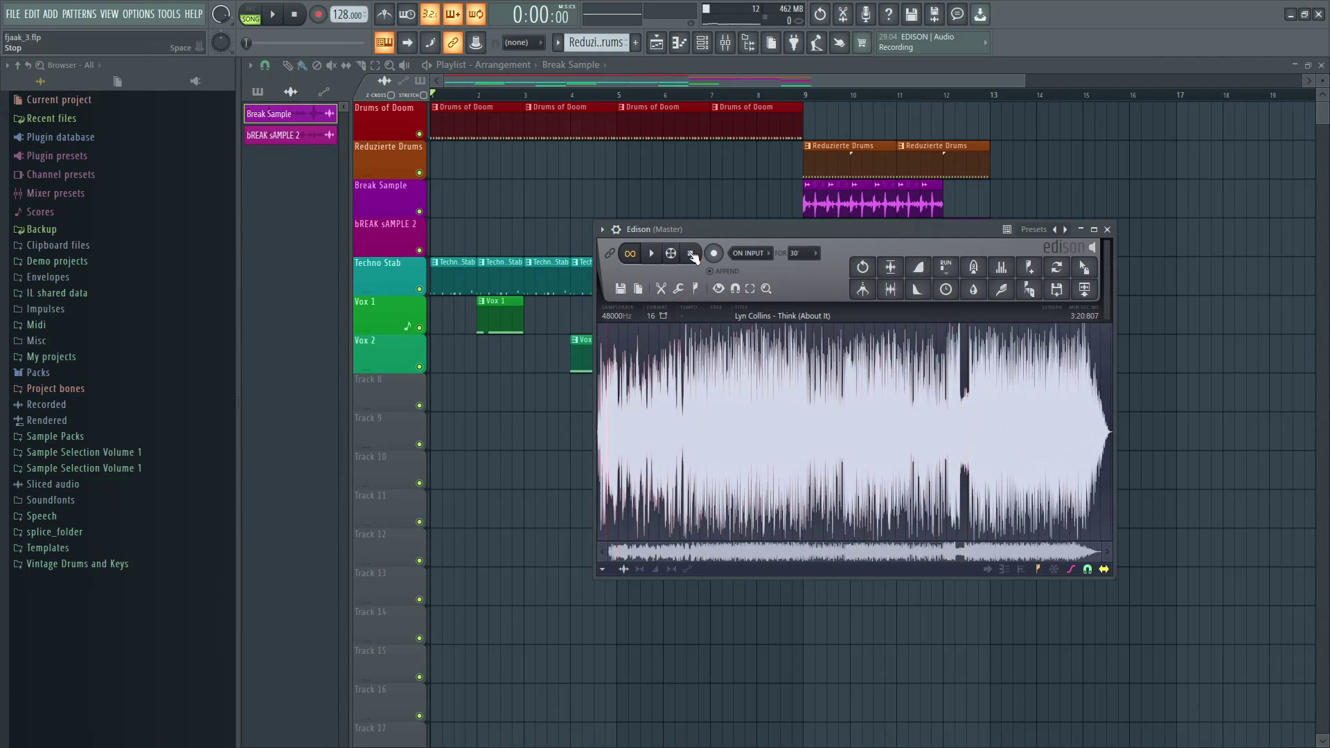
pyautogui.click(654, 256)
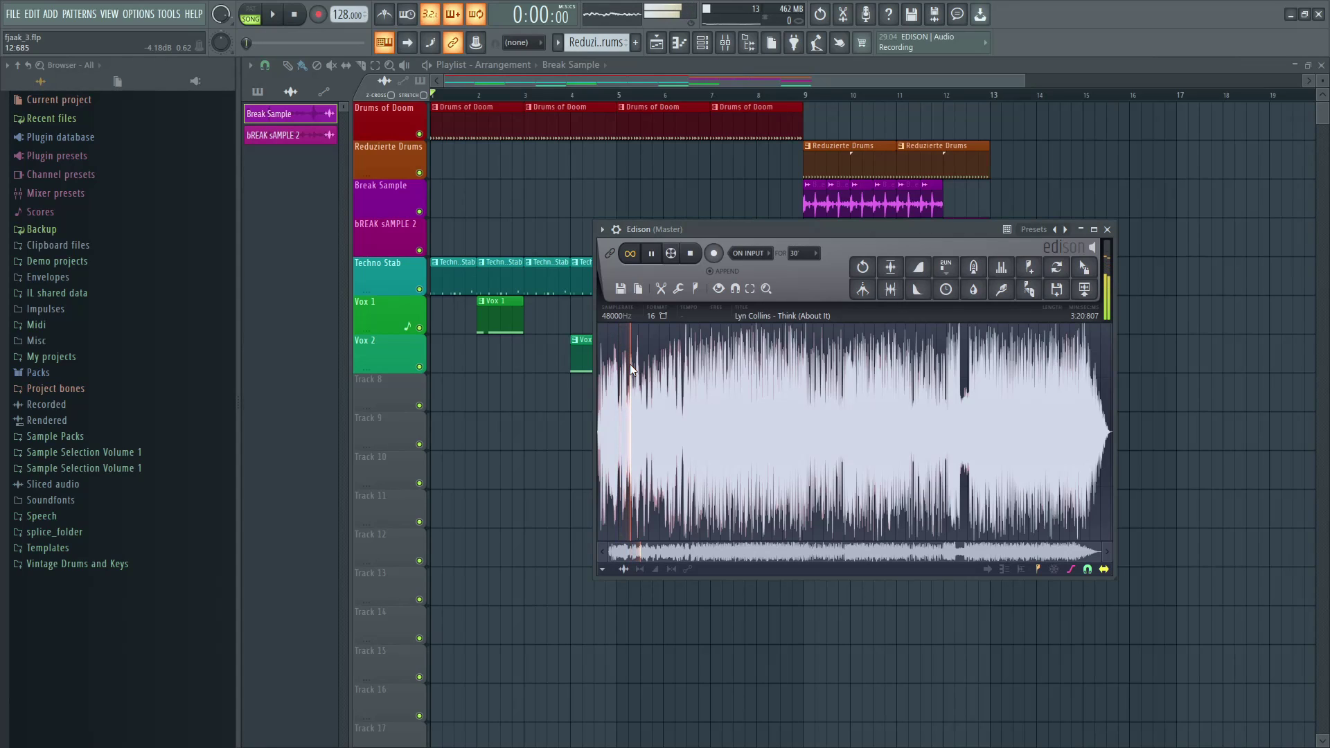
# - Listen further into the song from about the 34-second mark for a usable section, and stop playback
pyautogui.scroll(5, 630, 364)
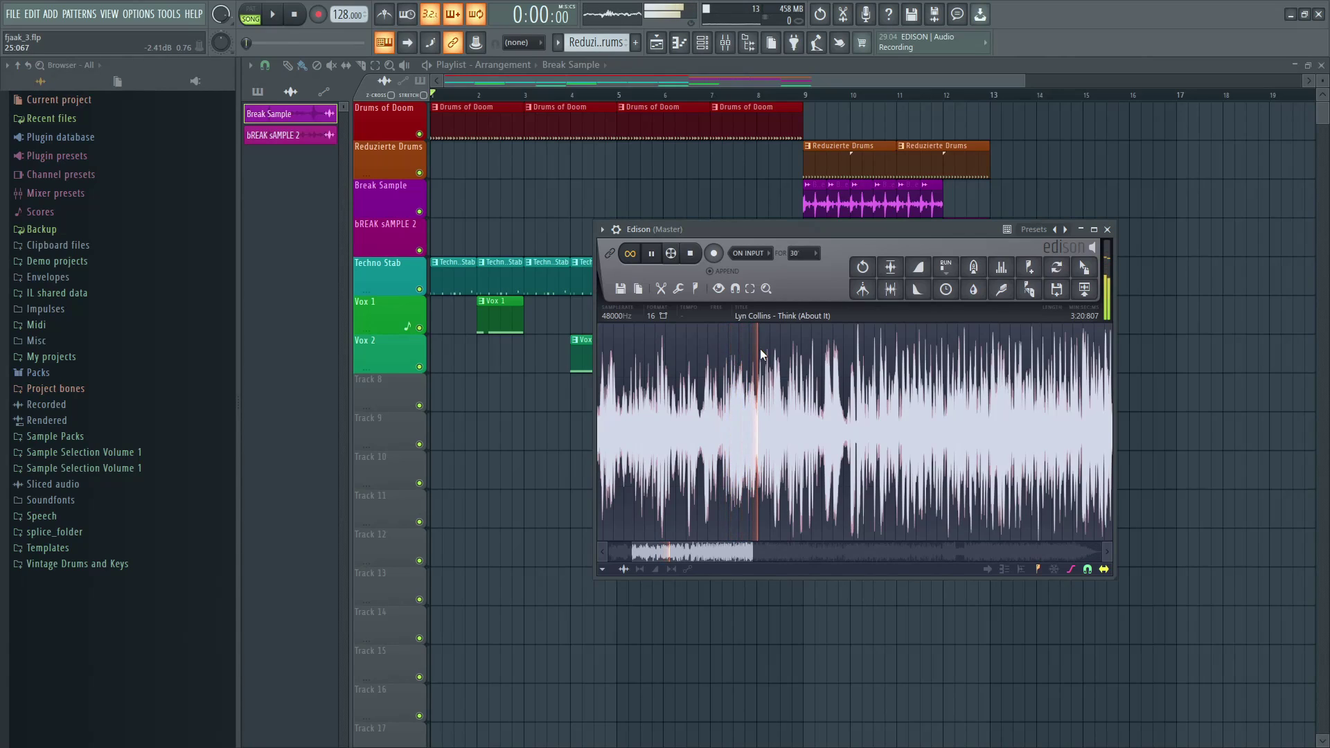
pyautogui.click(830, 343)
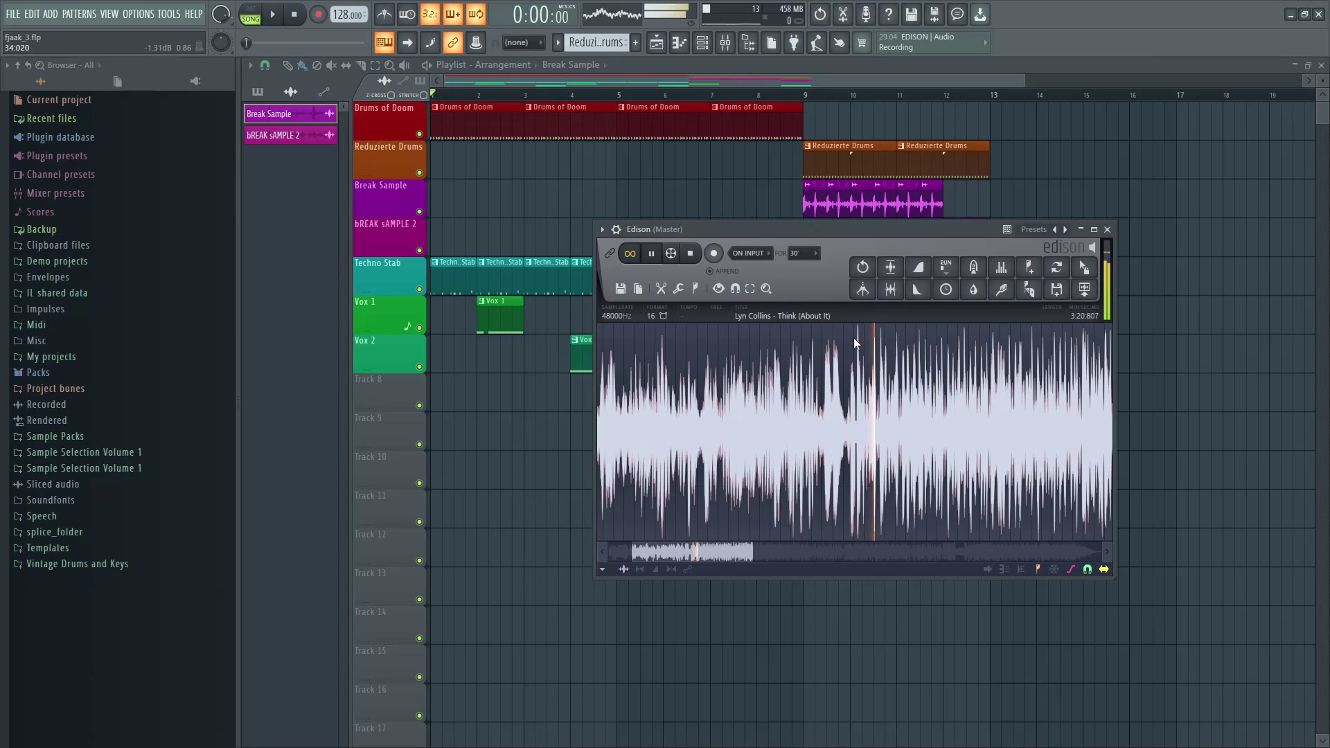
pyautogui.scroll(-2, 851, 339)
pyautogui.scroll(-2, 851, 339)
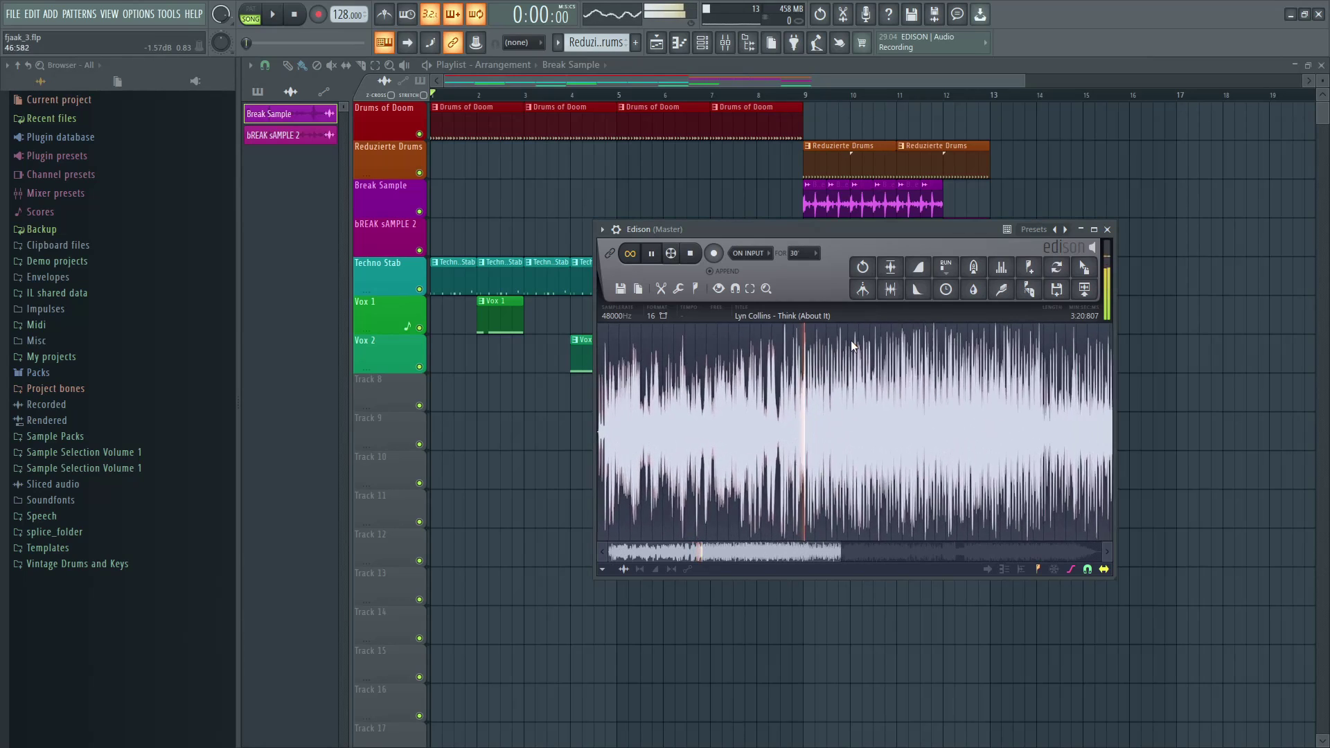
pyautogui.scroll(-1, 830, 351)
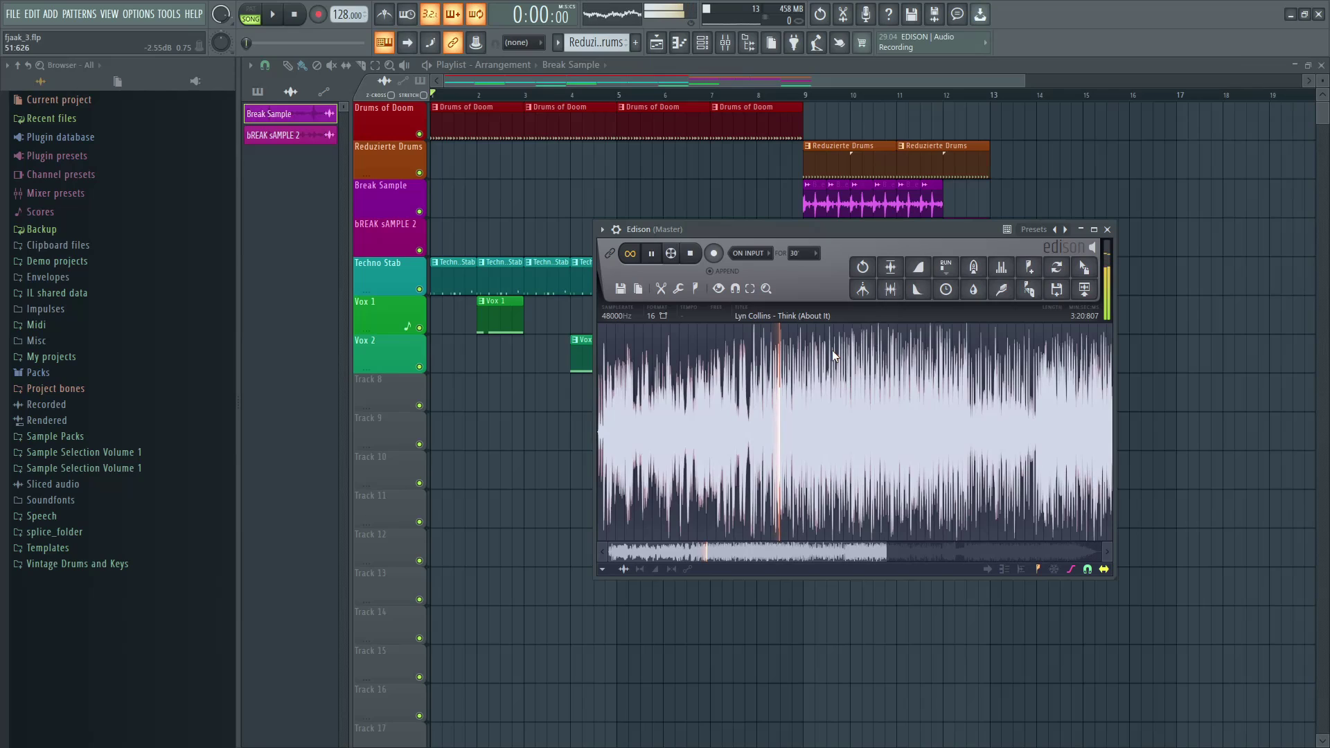
pyautogui.scroll(-1, 837, 350)
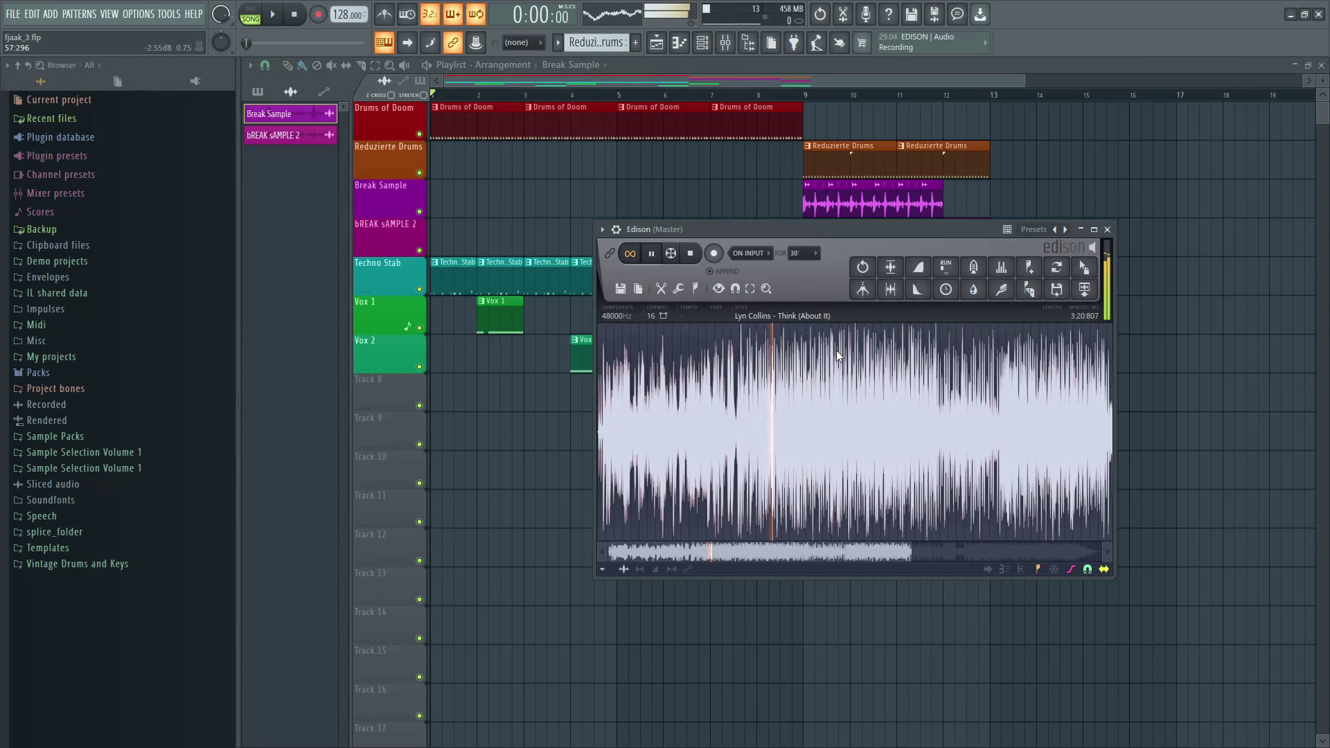
pyautogui.press('space')
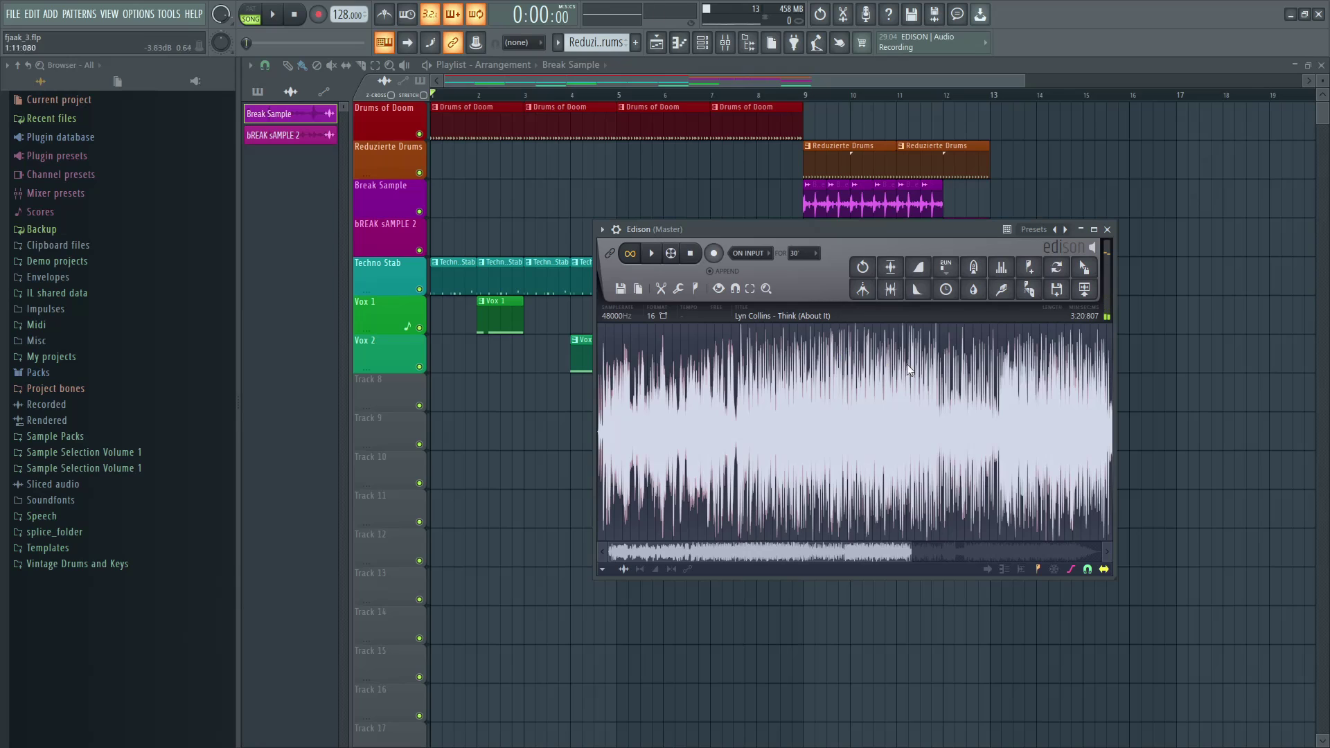
# - Audition the drum passage around 1:21 in the recording and stop playback
pyautogui.scroll(5, 908, 363)
pyautogui.click(638, 359)
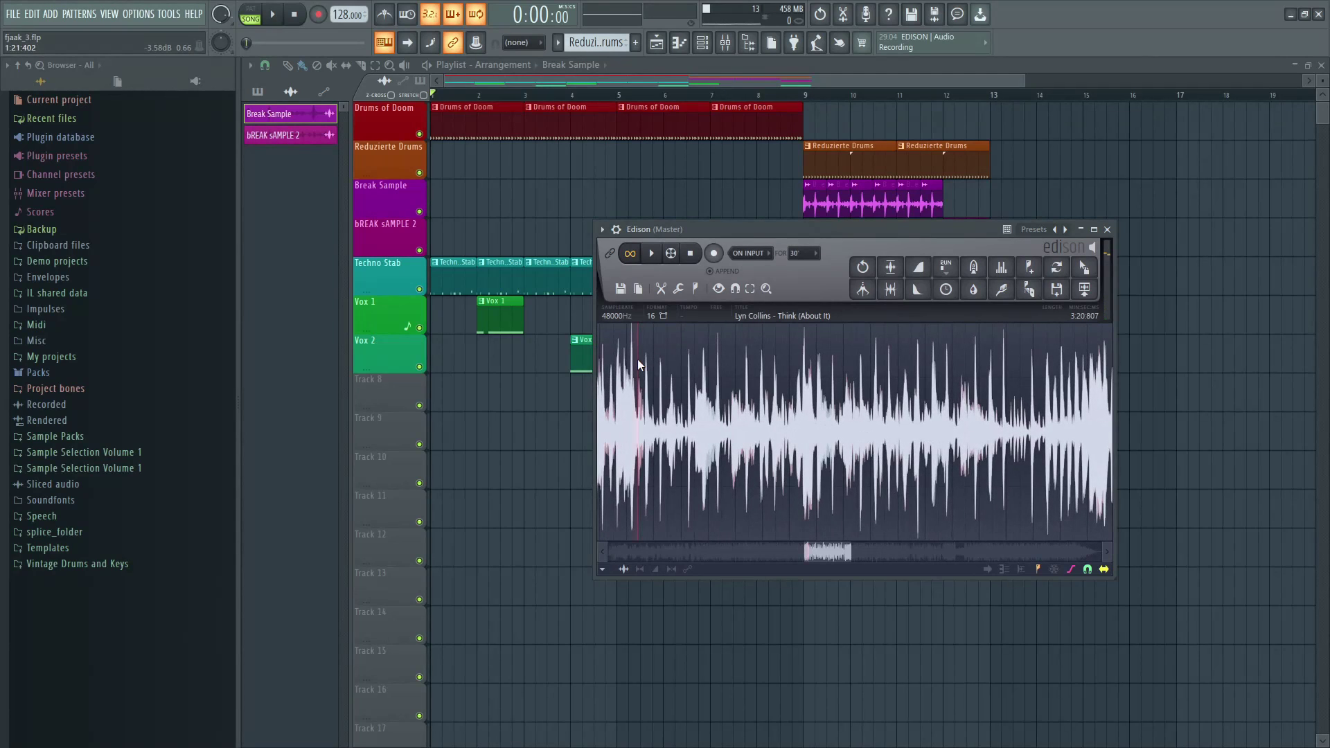
pyautogui.press('space')
pyautogui.scroll(2, 640, 360)
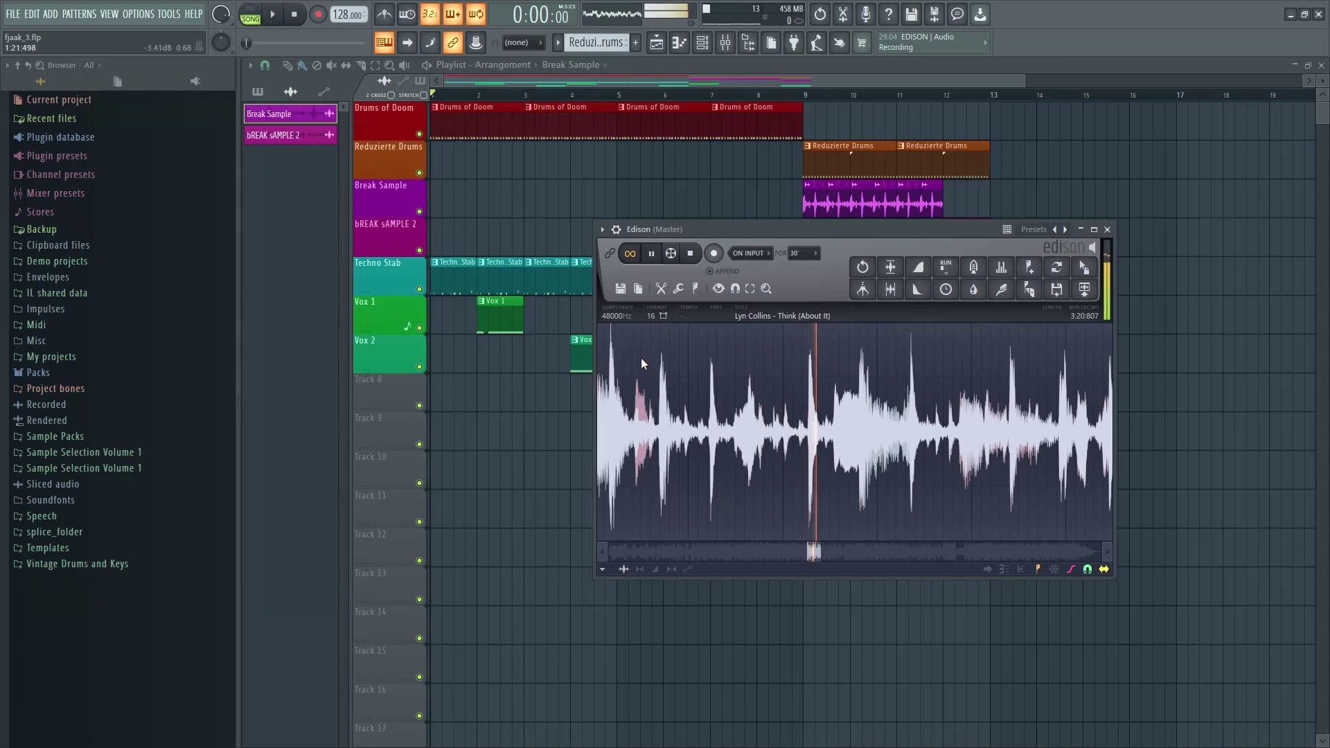
pyautogui.press('space')
# - Select a loop from 1:21.667 to 1:22.739 in the waveform while auditioning its length
pyautogui.moveTo(657, 350); pyautogui.dragTo(804, 357)
pyautogui.click(652, 254)
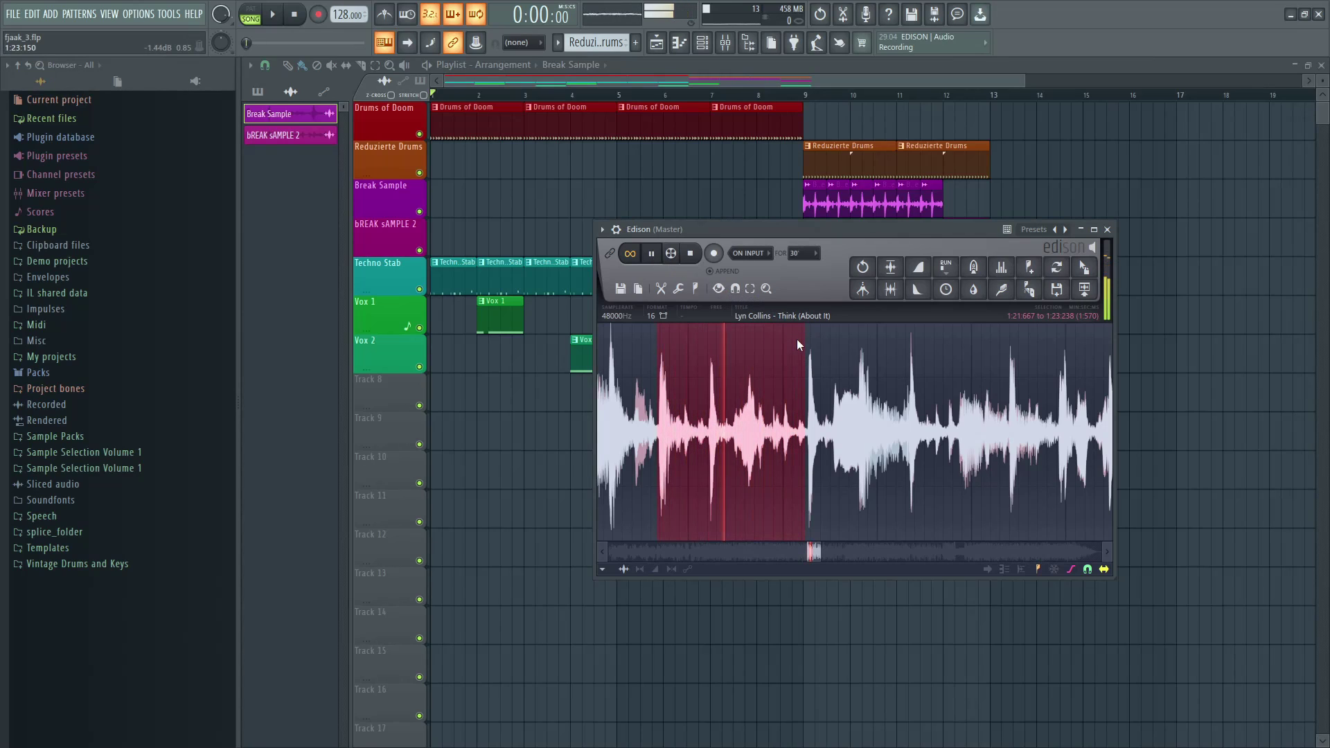
pyautogui.moveTo(806, 339); pyautogui.dragTo(758, 334)
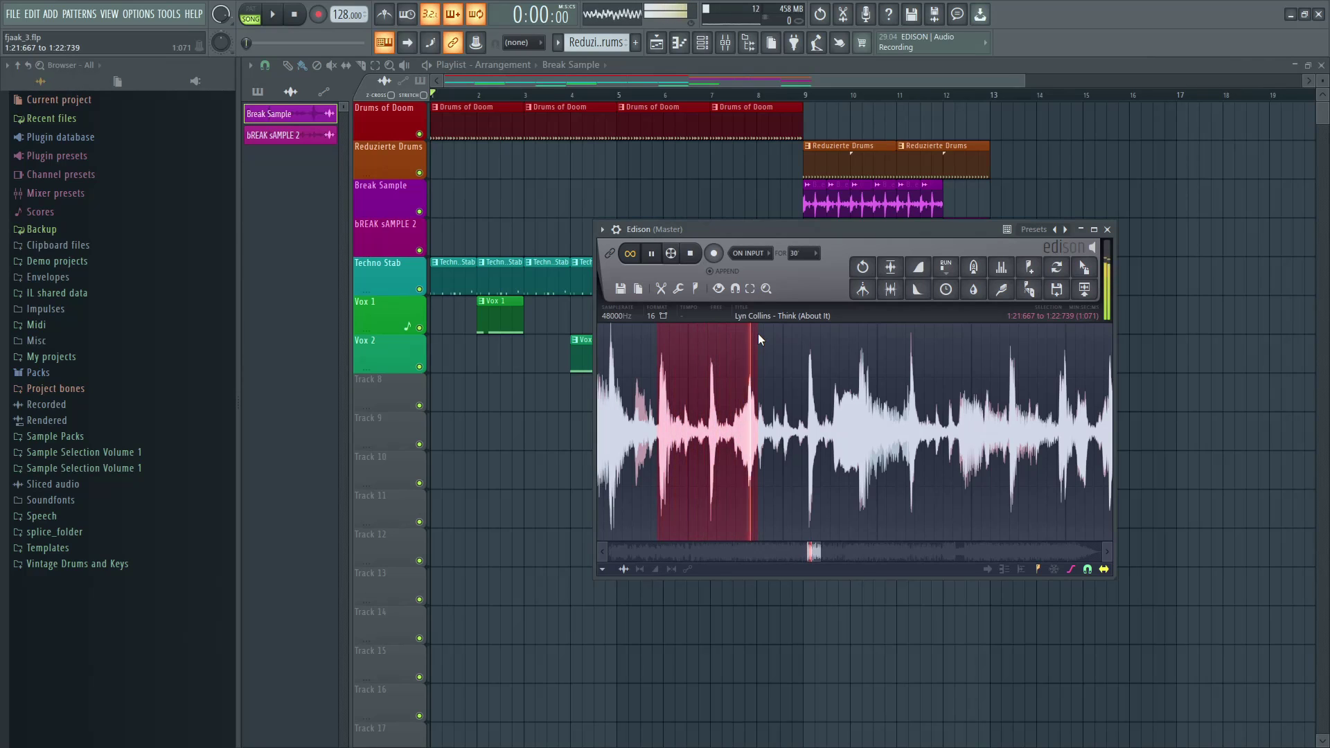
# - Trim the loop selection's start to 1:21.691, right at the drum hit, and stop playback
pyautogui.scroll(5, 633, 361)
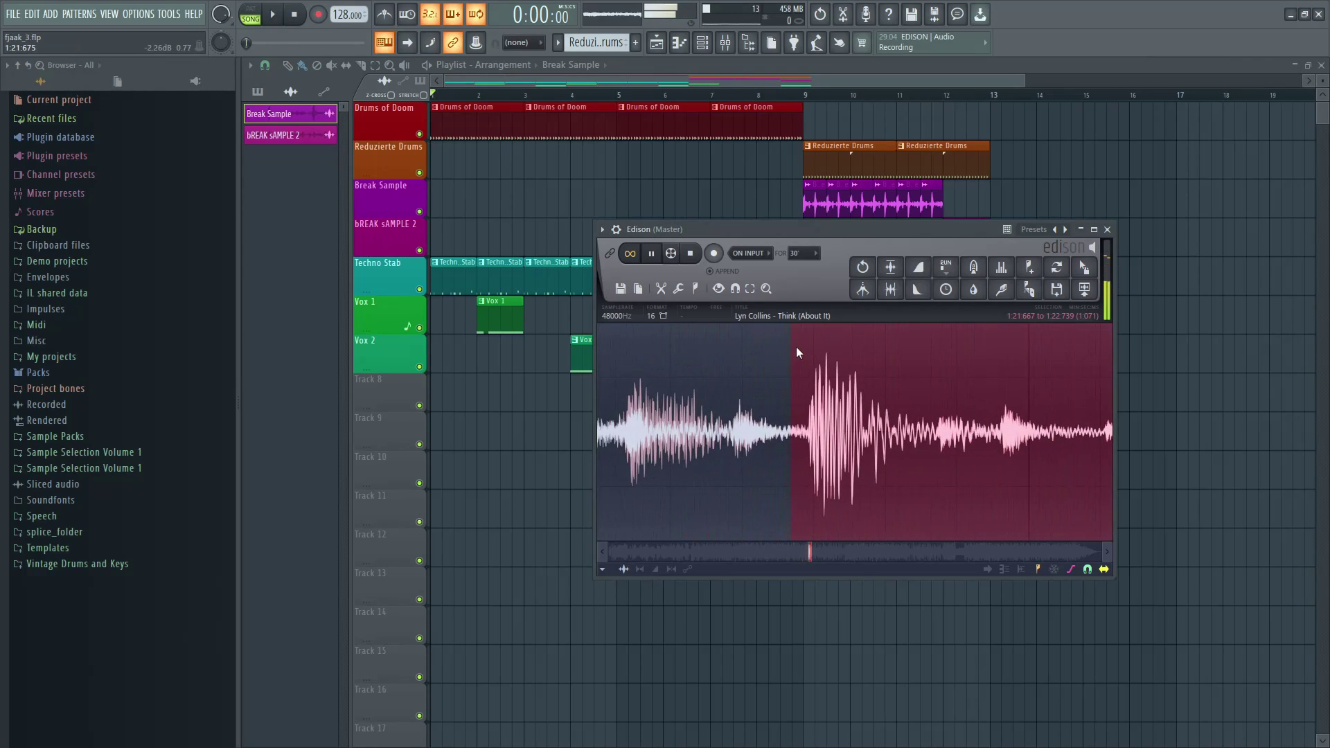
pyautogui.moveTo(796, 346); pyautogui.dragTo(807, 348)
pyautogui.press('space')
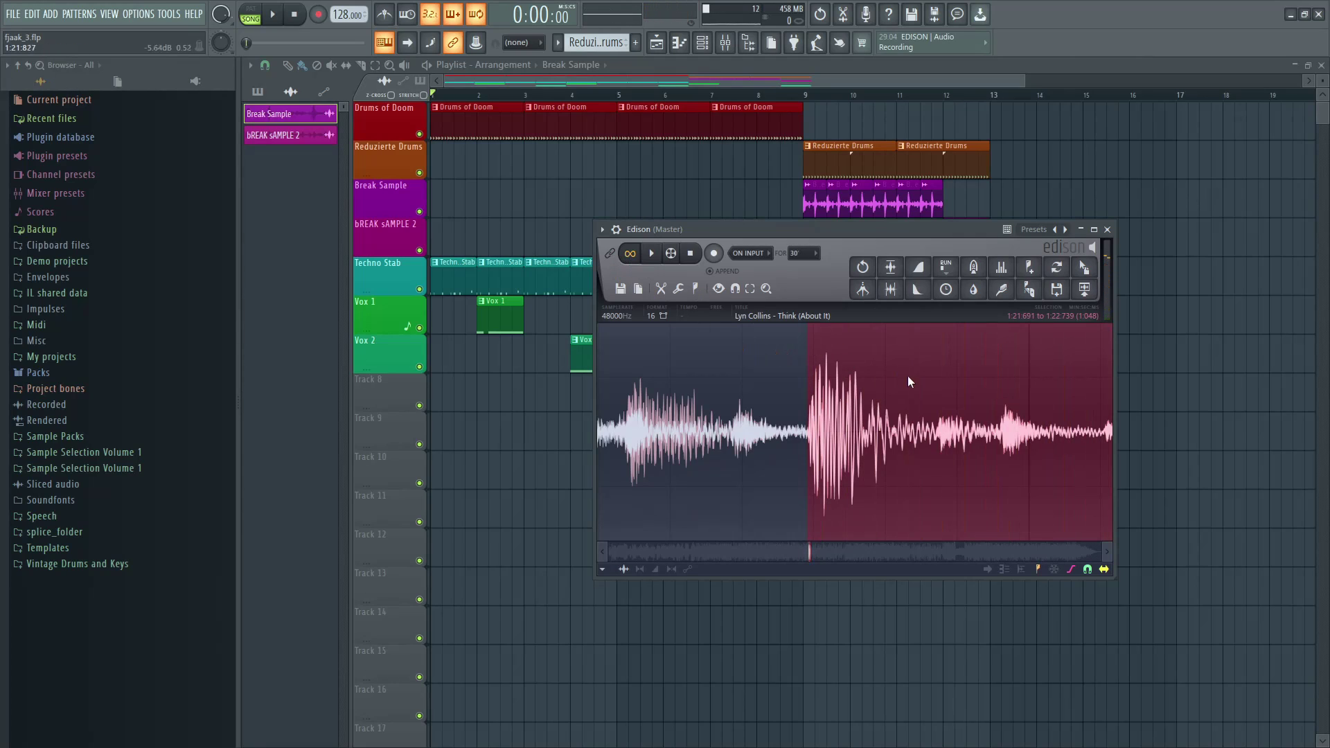
# - Audition the loop and set the selection's end to 1:22.746, just before the following hit
pyautogui.scroll(-4, 911, 381)
pyautogui.press('space')
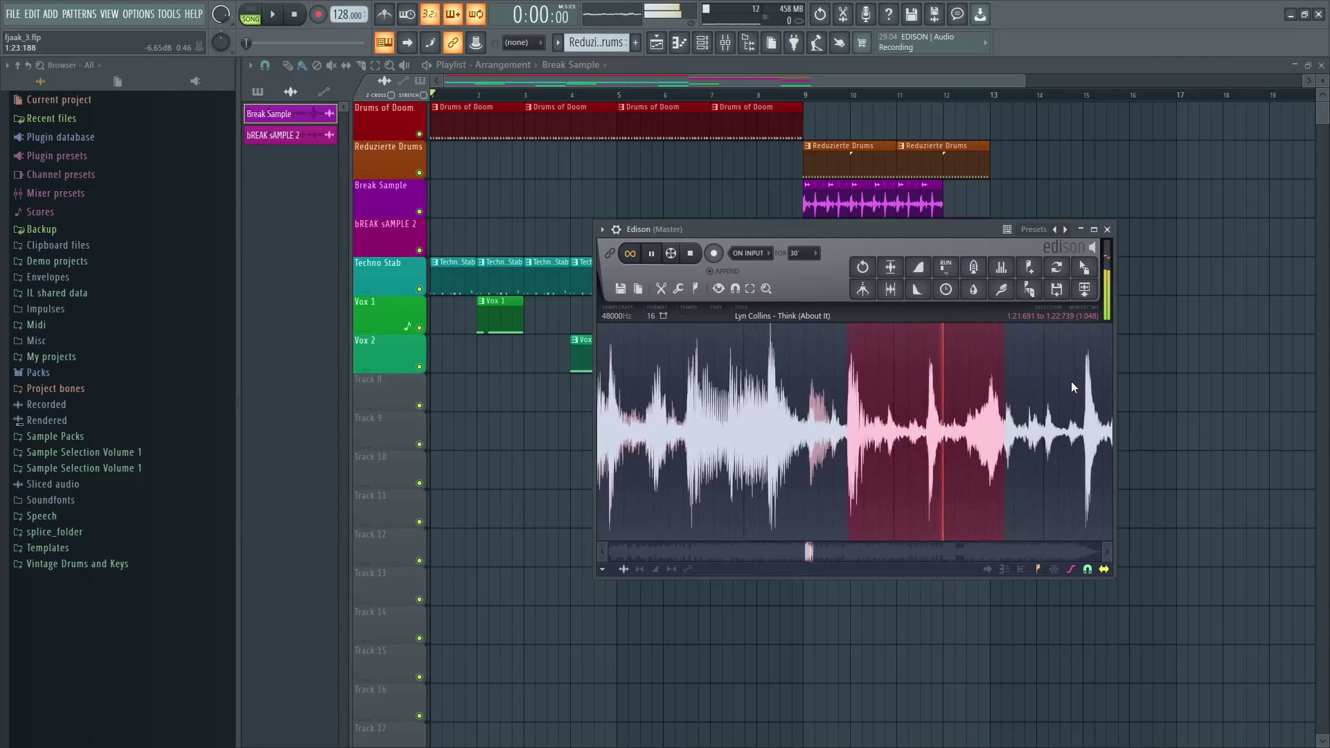
pyautogui.scroll(5, 1071, 382)
pyautogui.moveTo(883, 381); pyautogui.dragTo(887, 377)
pyautogui.press('space')
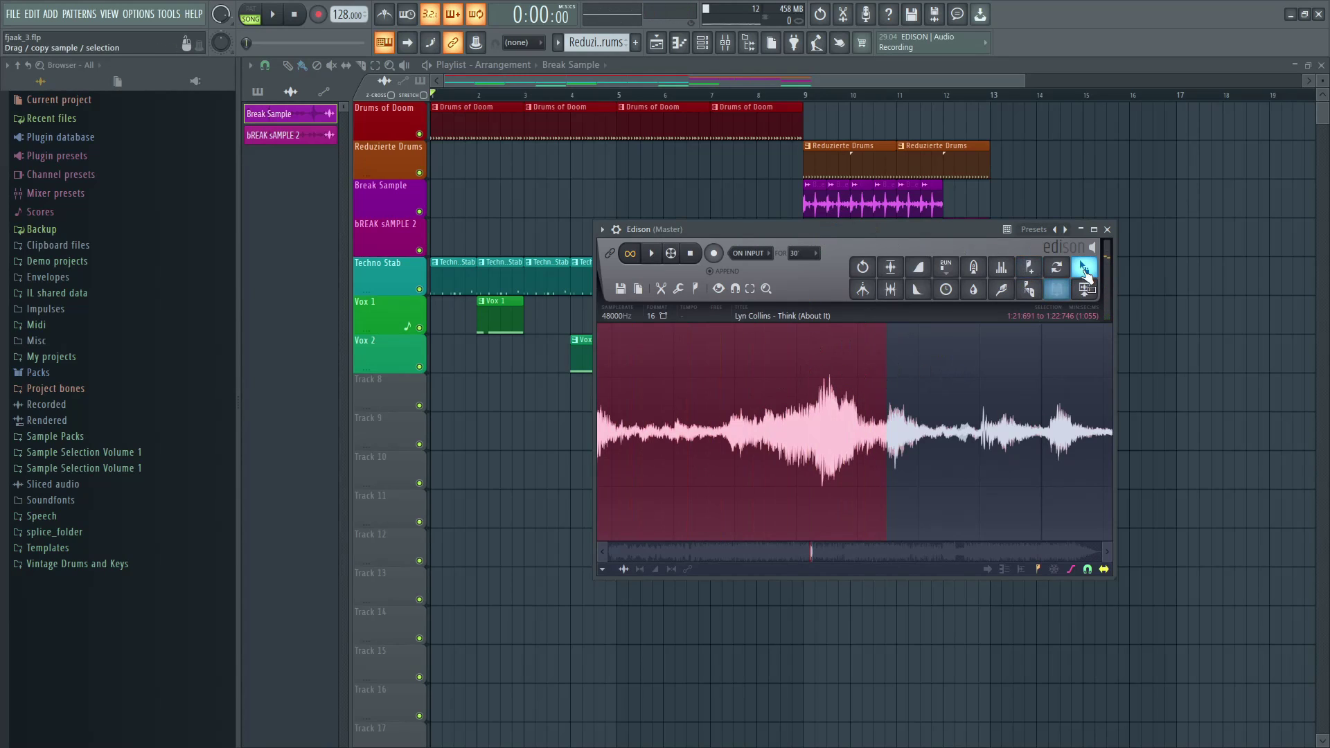
# - Place the loop selected in Edison on Track 8 at bar 9 and time-stretch the clip to half a bar (0:08:00)
pyautogui.moveTo(1084, 268); pyautogui.dragTo(808, 397)
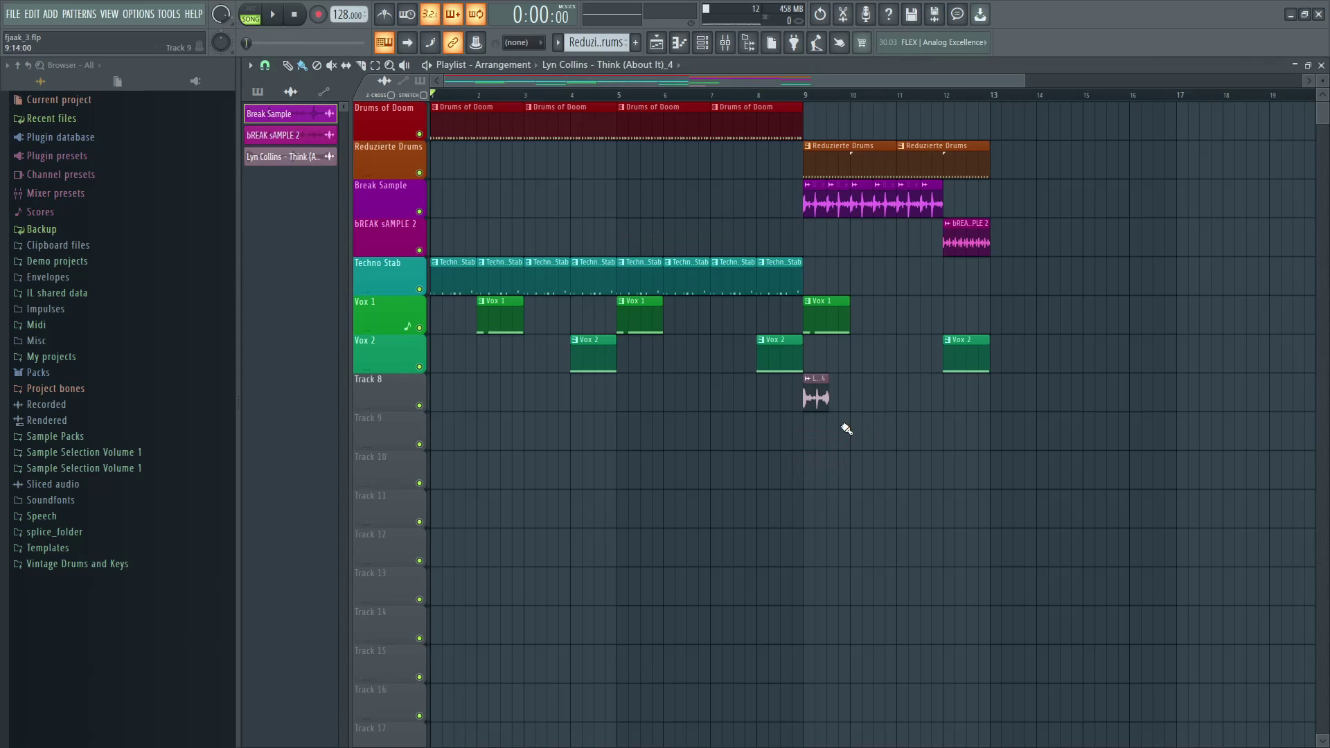
pyautogui.keyDown('ctrl'); pyautogui.scroll(5, 842, 437); pyautogui.keyUp('ctrl')
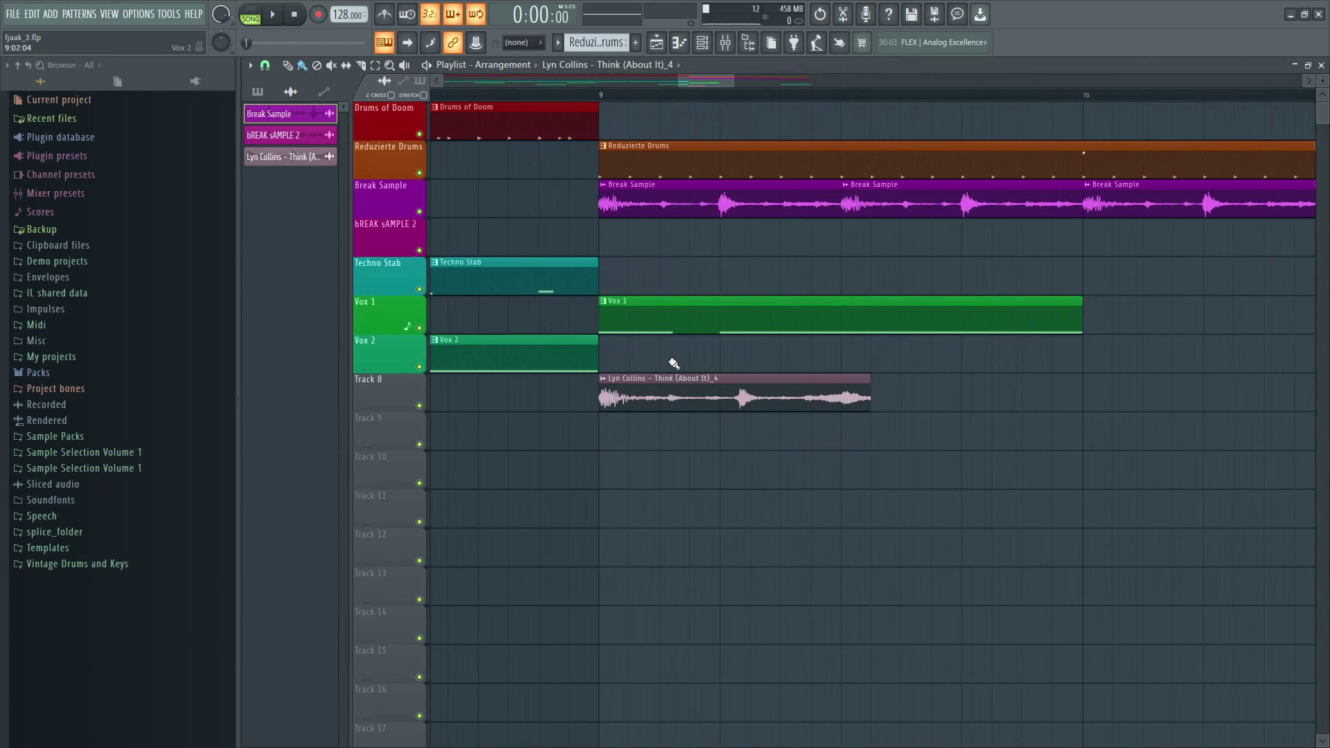
pyautogui.click(424, 95)
pyautogui.moveTo(869, 386)
pyautogui.mouseDown()
pyautogui.moveTo(781, 388)
pyautogui.moveTo(900, 388)
pyautogui.moveTo(868, 388)
pyautogui.mouseUp()
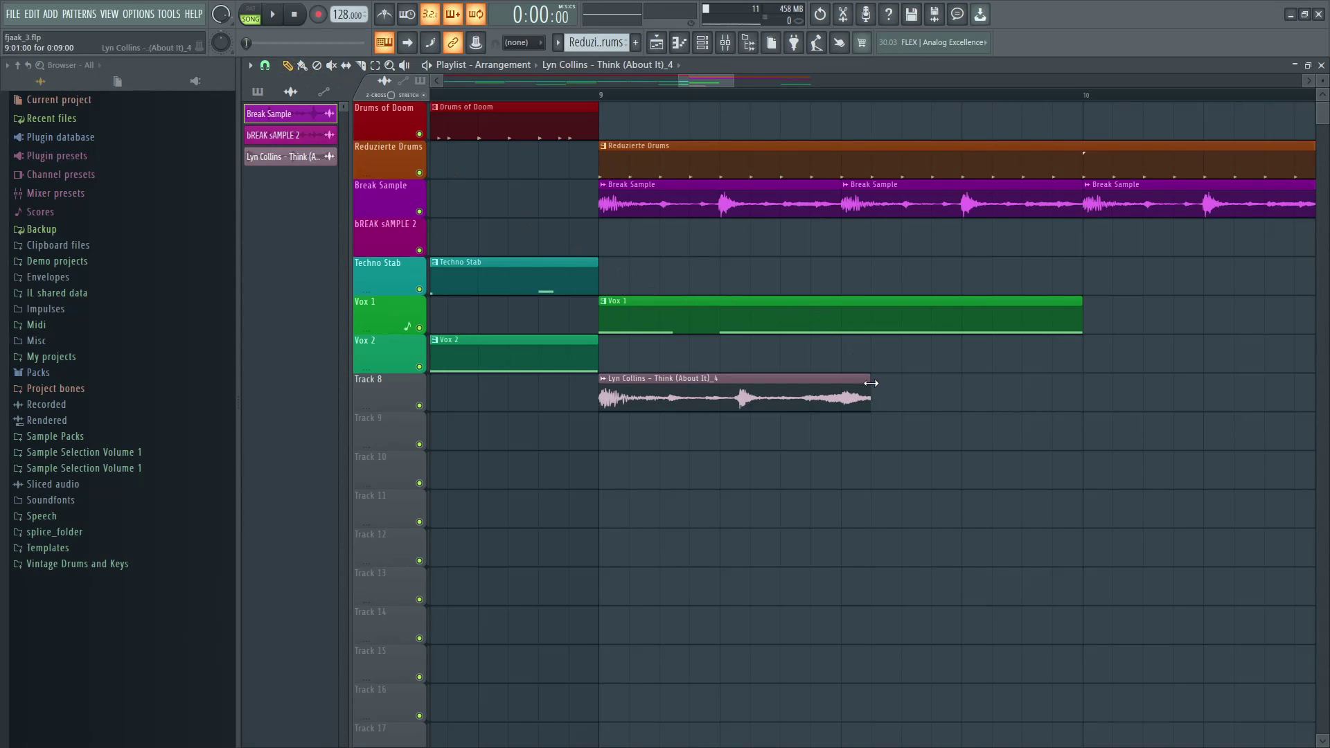
pyautogui.moveTo(866, 381); pyautogui.dragTo(853, 380)
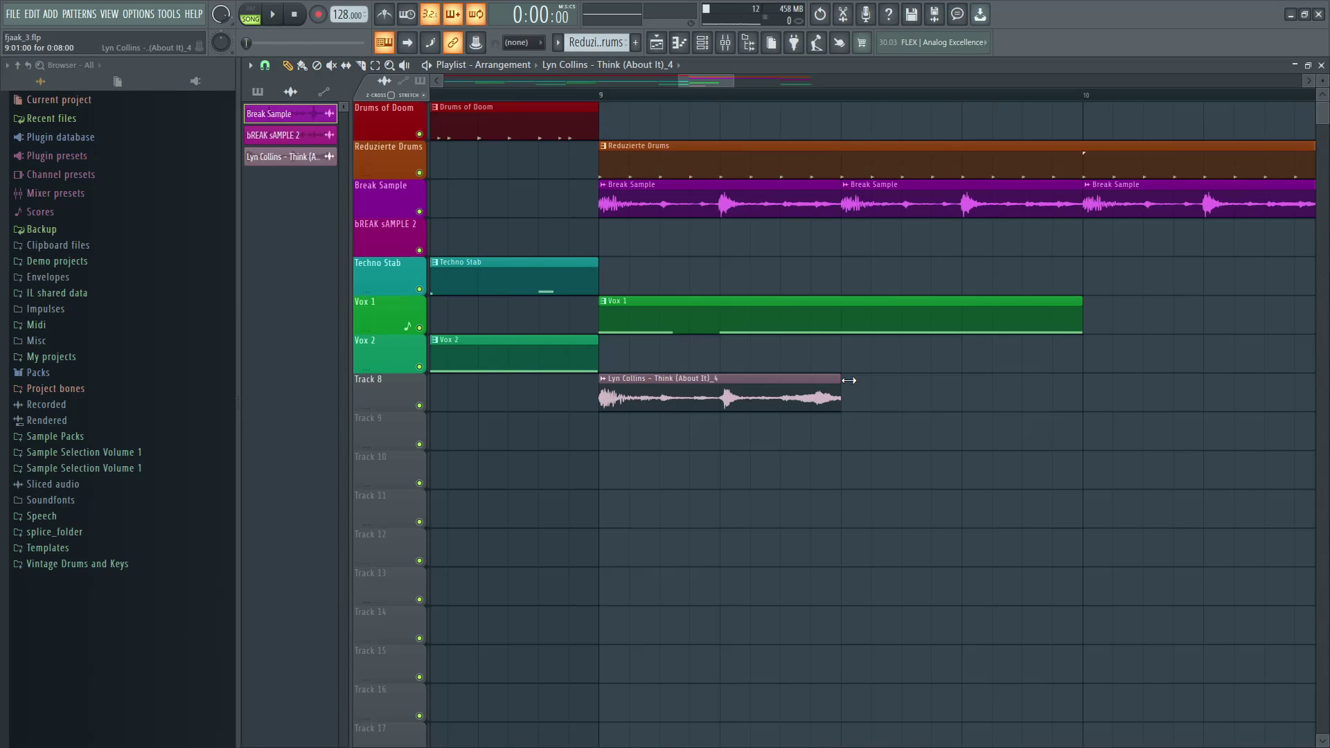
# - Mute the Break Sample track and audition the stretched loop with the reduced drums from just before bar 9
pyautogui.click(420, 211)
pyautogui.click(588, 95)
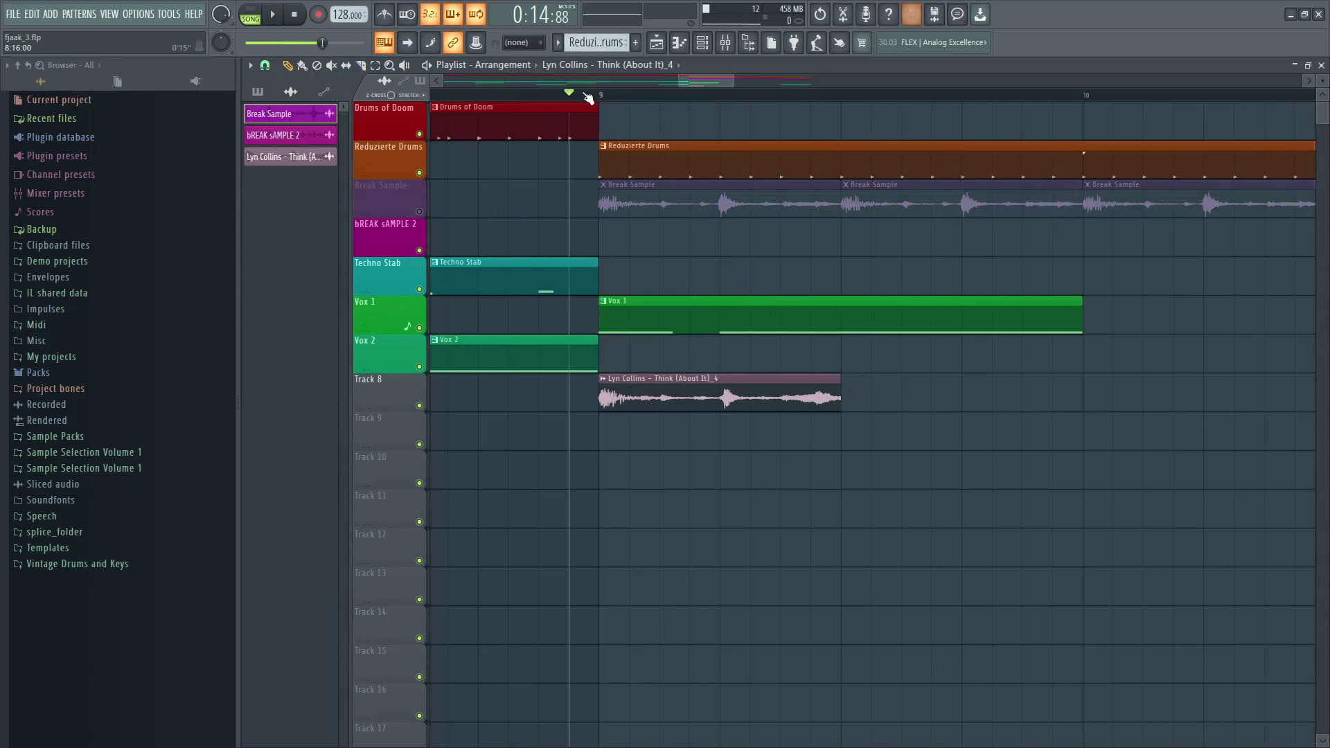
pyautogui.press('space')
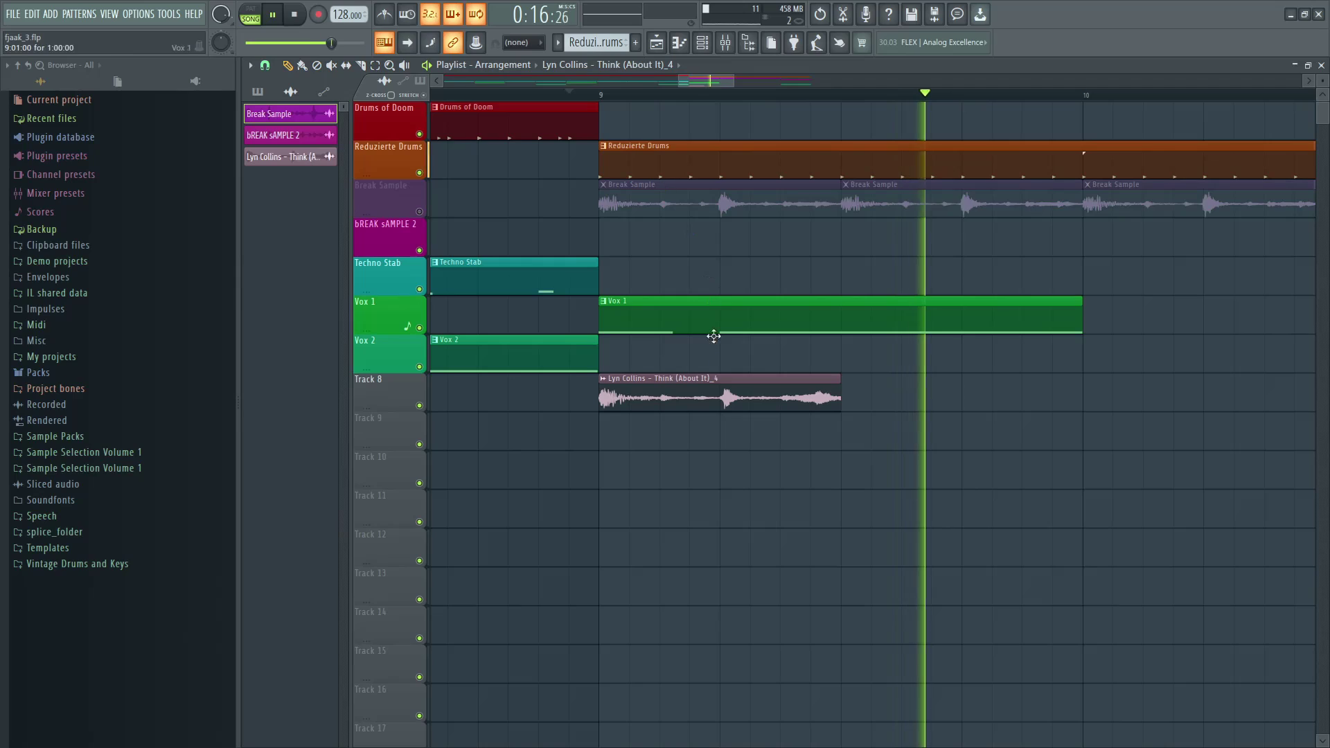
pyautogui.press('space')
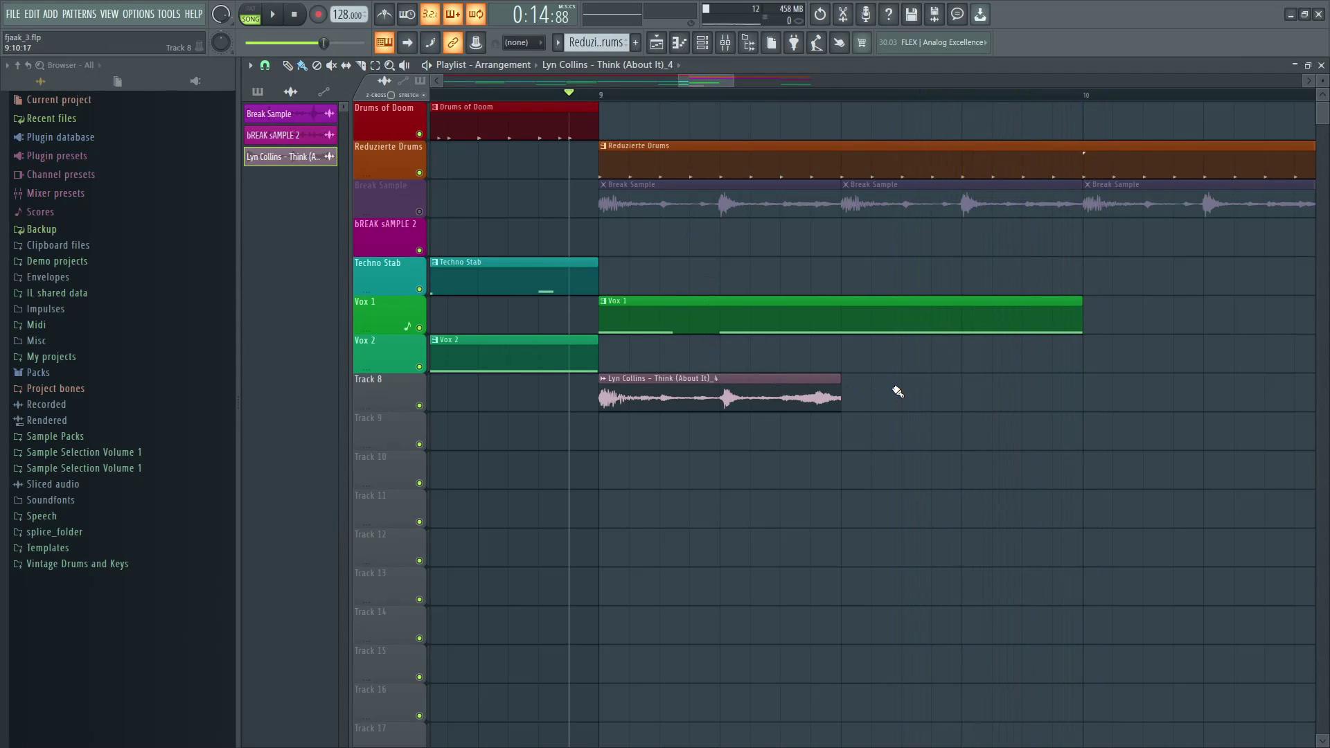
# - Repeat the Lyn Collins loop clip back to back on Track 8 from bar 9 to the middle of bar 11
pyautogui.moveTo(861, 404); pyautogui.dragTo(1097, 396)
pyautogui.moveTo(1298, 400); pyautogui.dragTo(1325, 395)
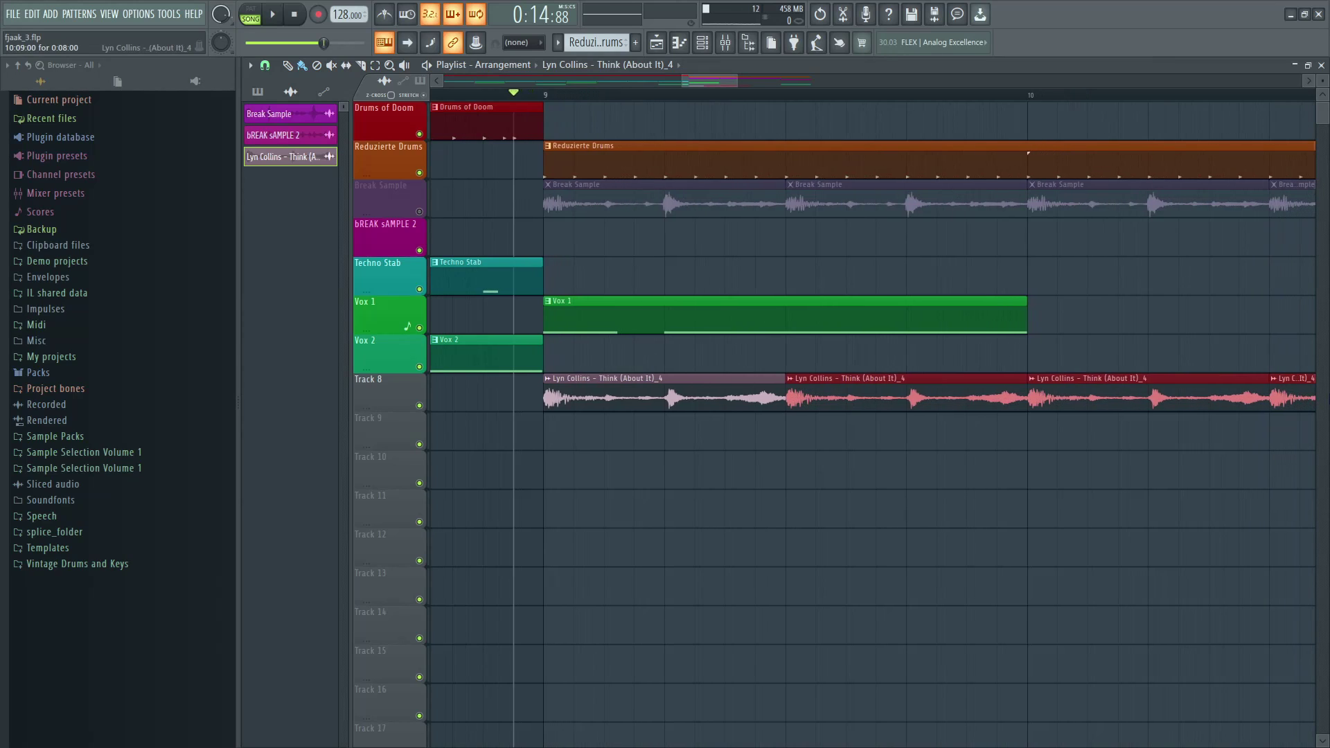
pyautogui.scroll(-5, 1171, 418)
pyautogui.scroll(4, 1172, 409)
pyautogui.scroll(-5, 1173, 404)
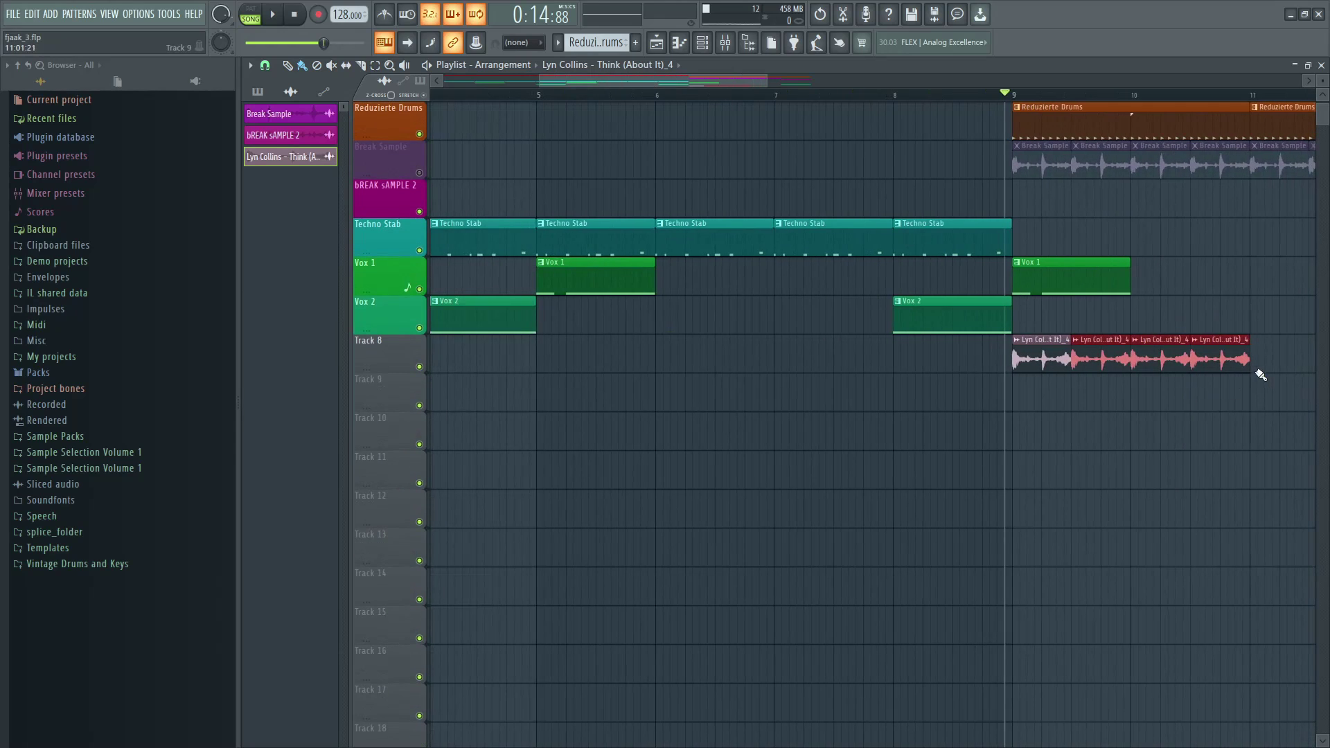
pyautogui.click(1259, 357)
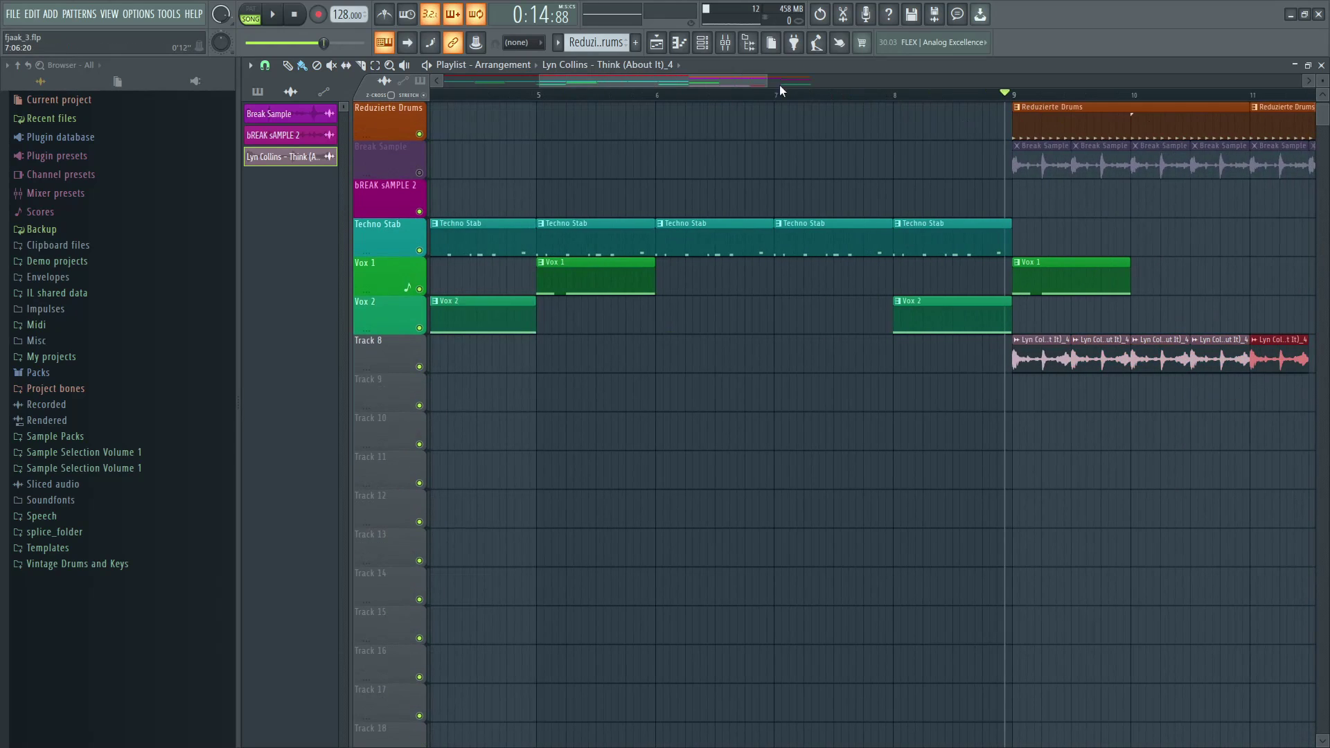
# - Play the section from just before bar 9 and mute the Reduzierte Drums track to hear the loops alone
pyautogui.moveTo(694, 82); pyautogui.dragTo(781, 79)
pyautogui.press('space')
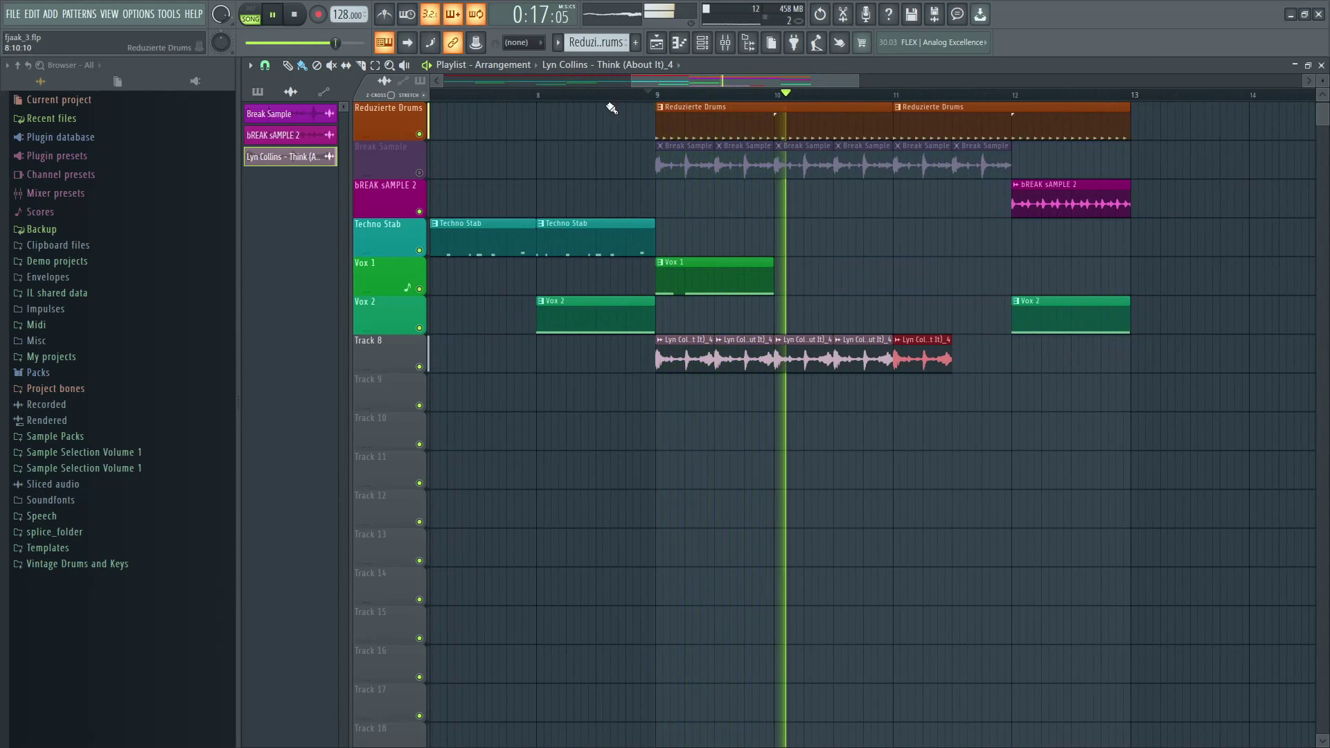
pyautogui.click(419, 135)
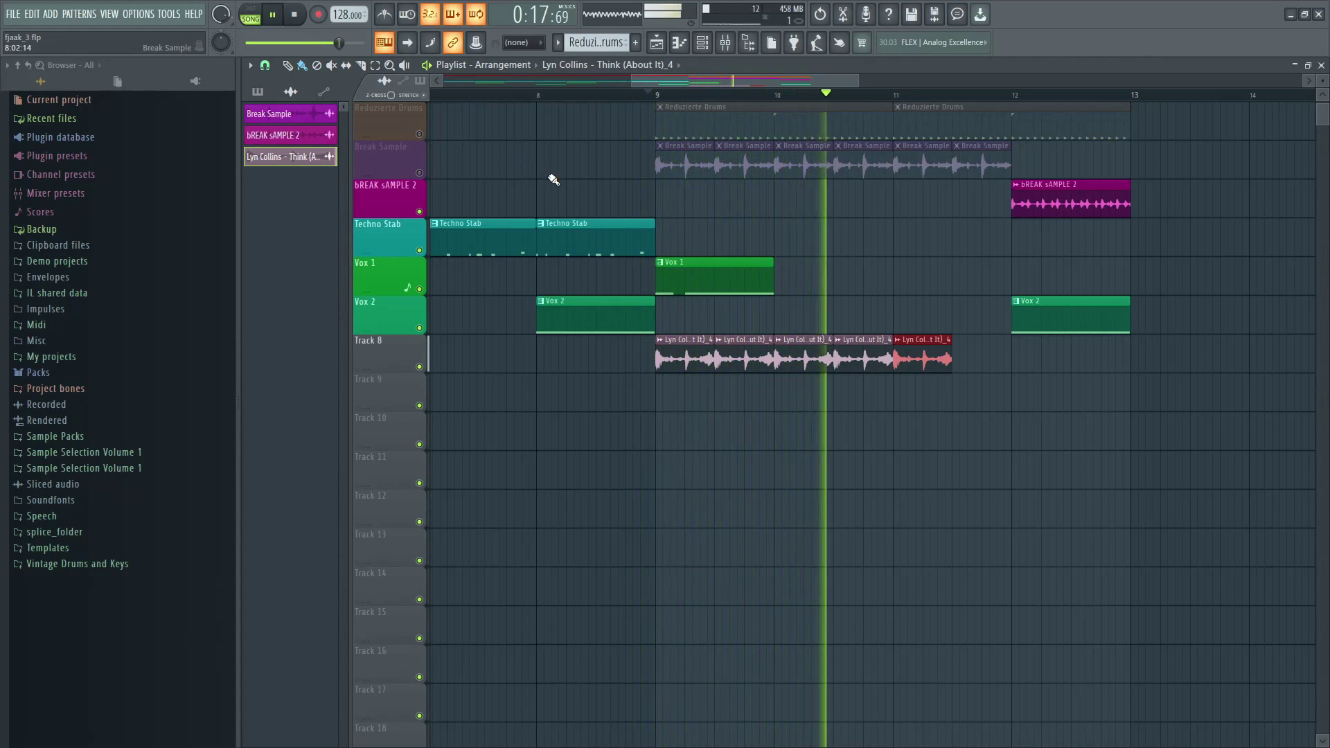
pyautogui.press('space')
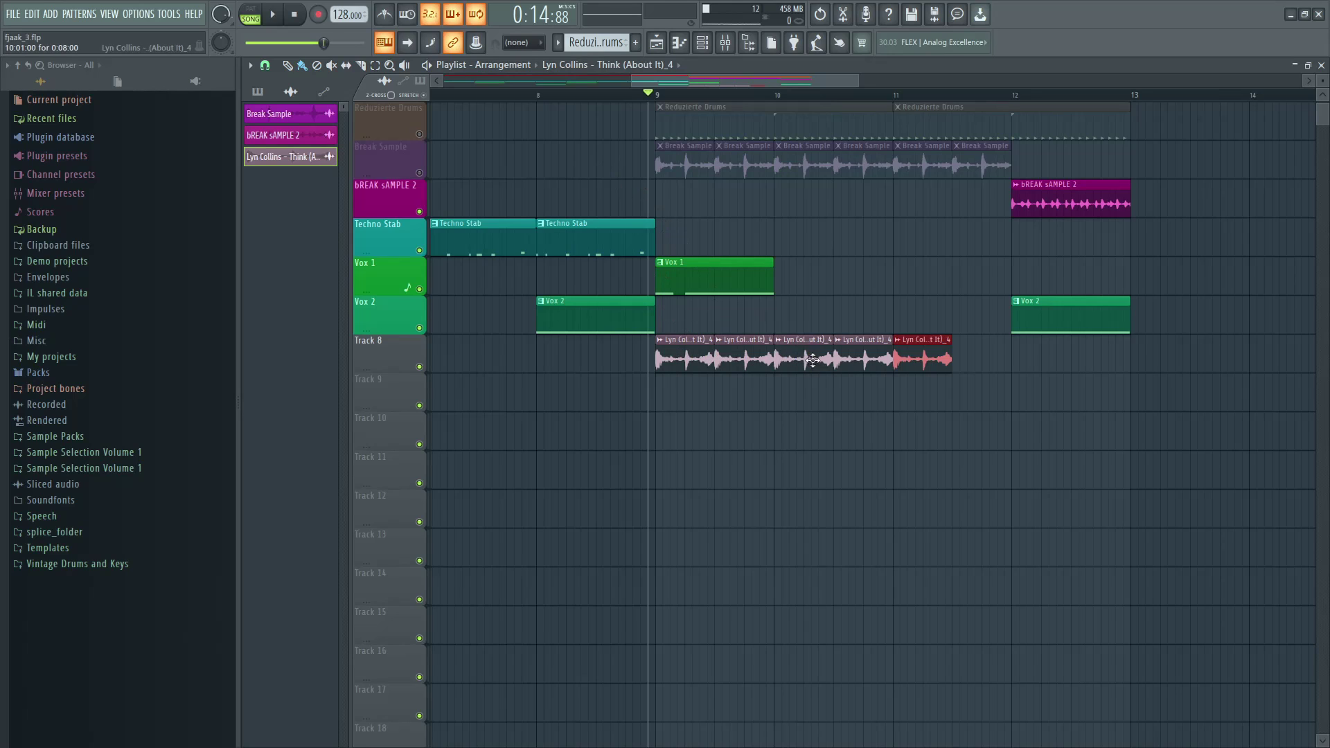
# - Add one more loop clip on Track 8 to fill up to bar 12 and audition the loops
pyautogui.click(969, 354)
pyautogui.press('space')
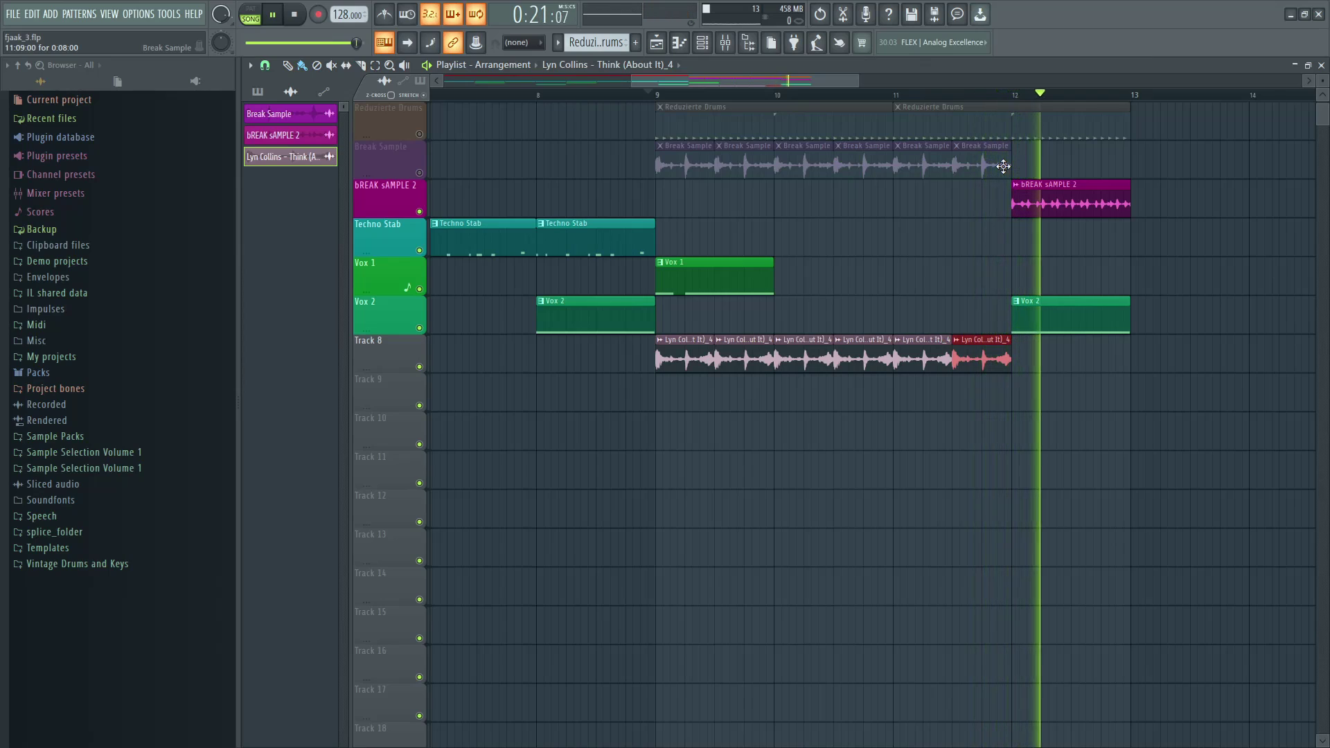
pyautogui.press('space')
# - Unmute the Break Sample and bREAK sAMPLE 2 channels in the channel rack and set the playback start late in bar 11
pyautogui.click(701, 42)
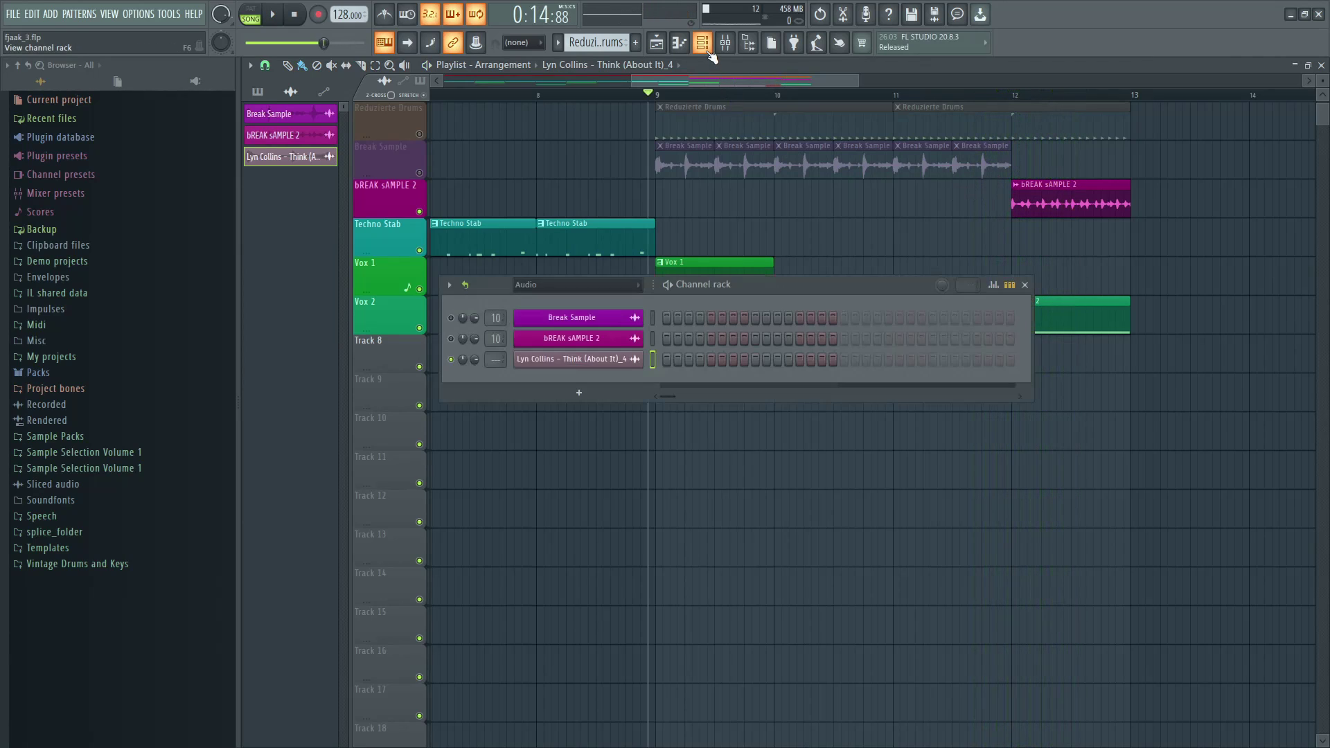
pyautogui.click(451, 318)
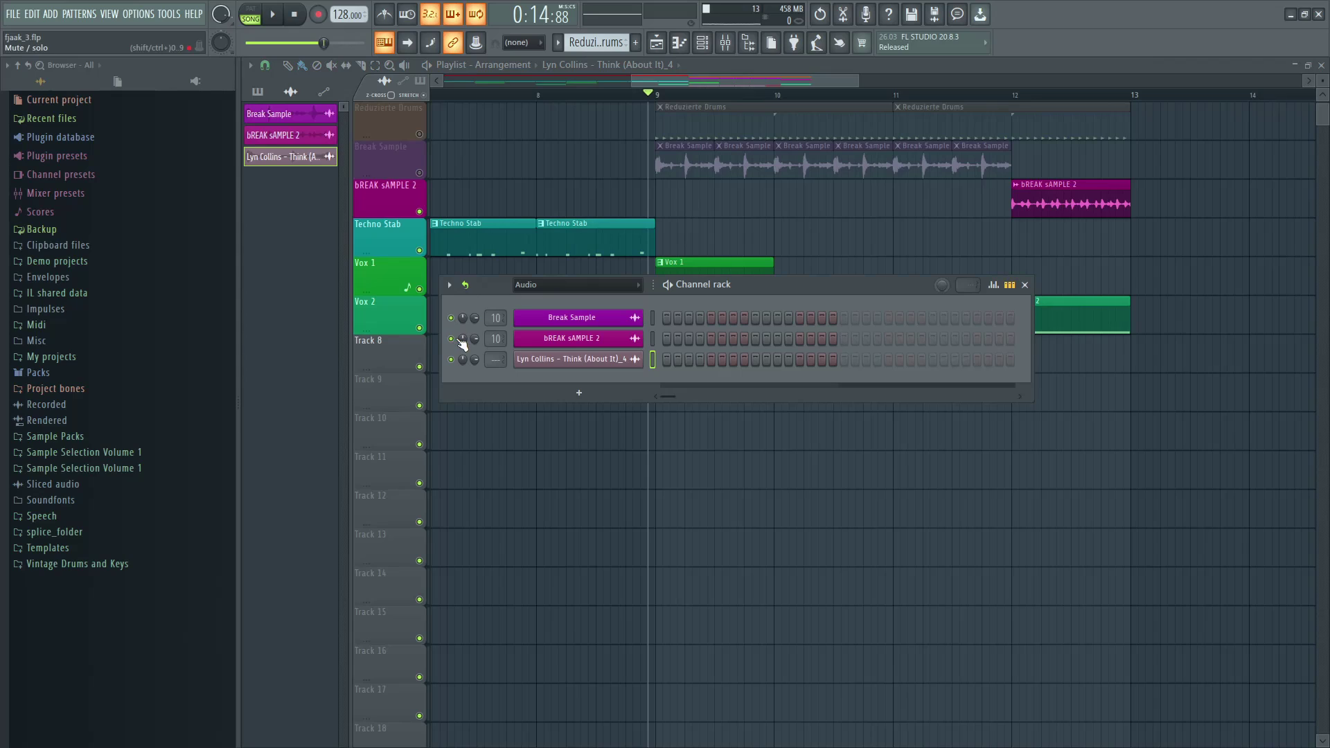
pyautogui.press('space')
pyautogui.click(967, 95)
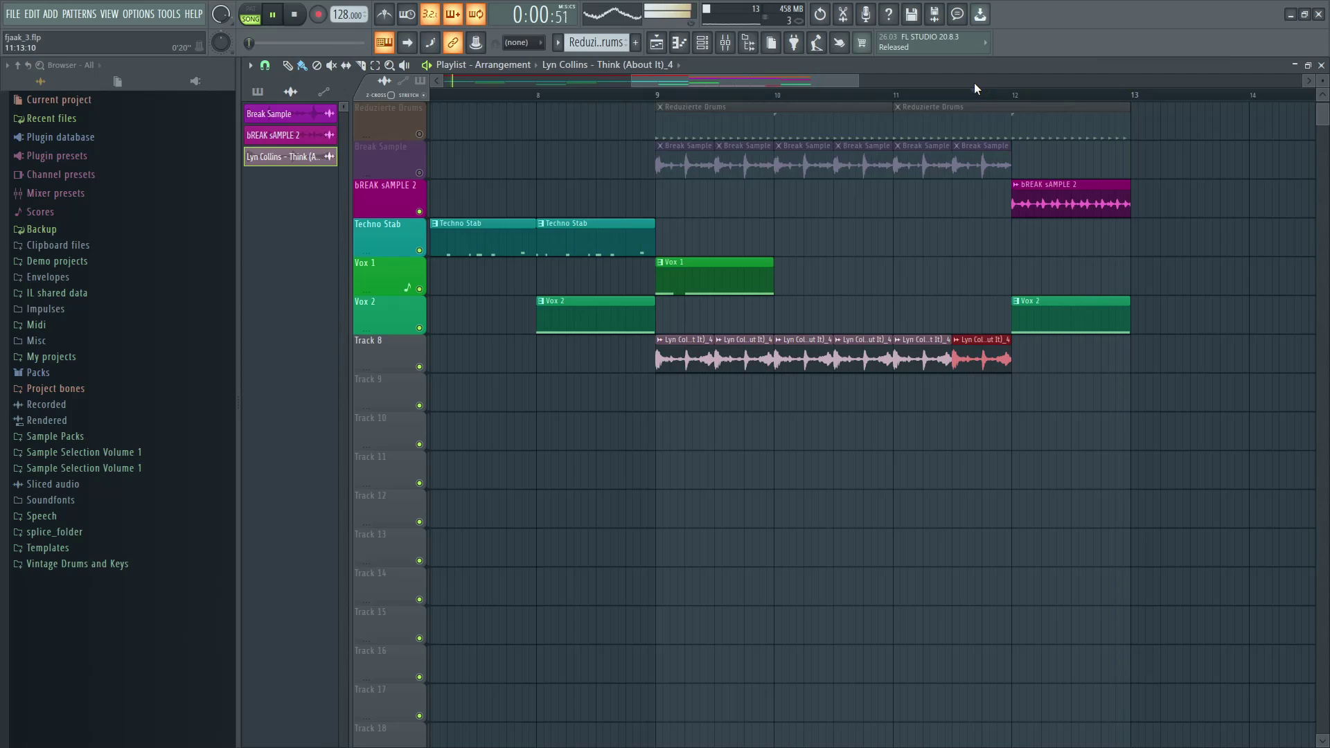
pyautogui.press('space')
# - Unmute the Reduzierte Drums track and play the transition into bREAK sAMPLE 2 at bar 12
pyautogui.scroll(-2, 780, 246)
pyautogui.scroll(1, 704, 216)
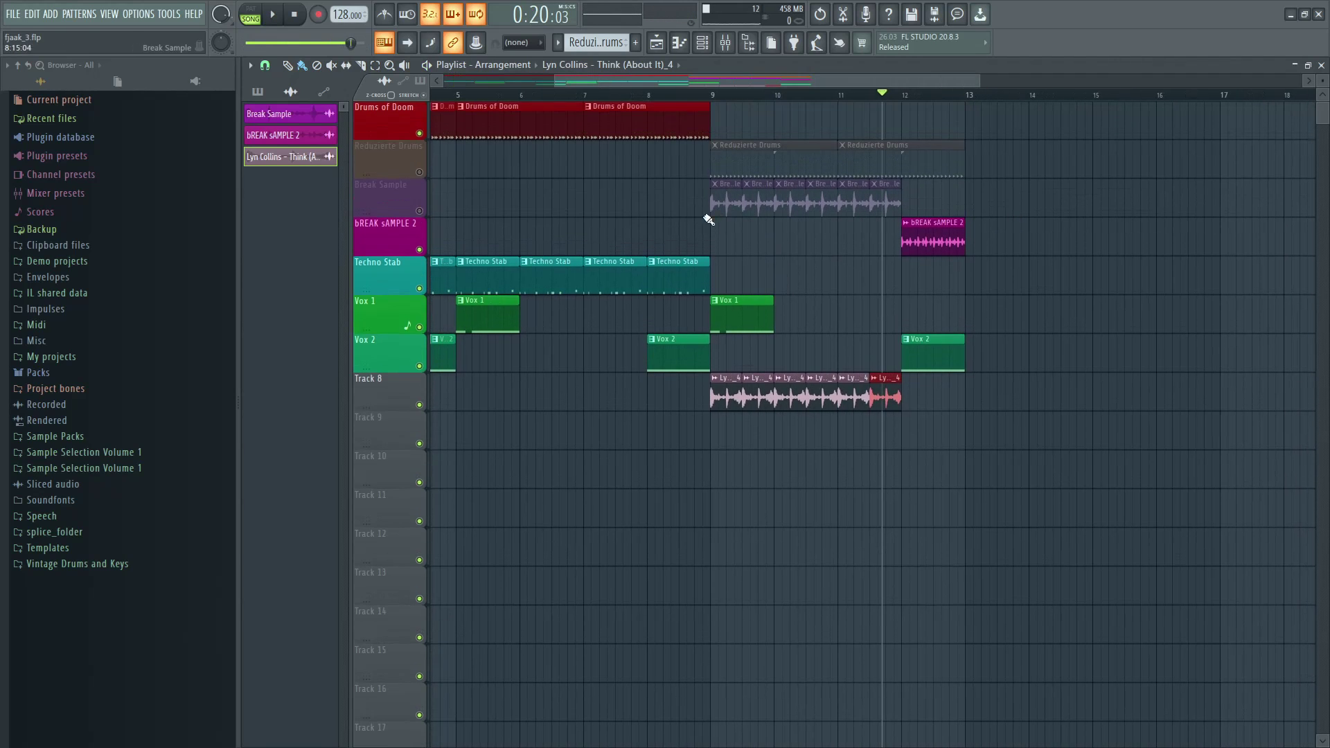
pyautogui.click(419, 172)
pyautogui.press('space')
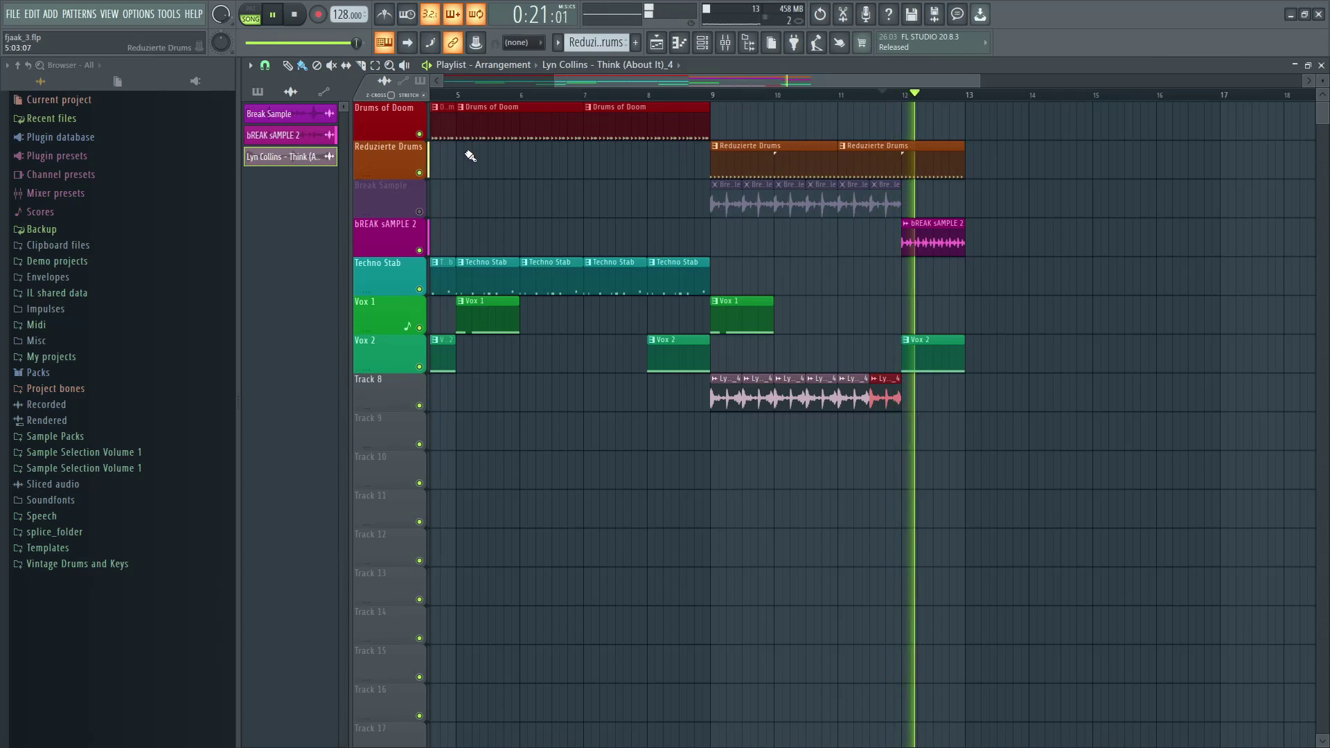
# - Stop playback, show all channels in the channel rack, and close the rack
pyautogui.click(701, 44)
pyautogui.press('space')
pyautogui.click(575, 284)
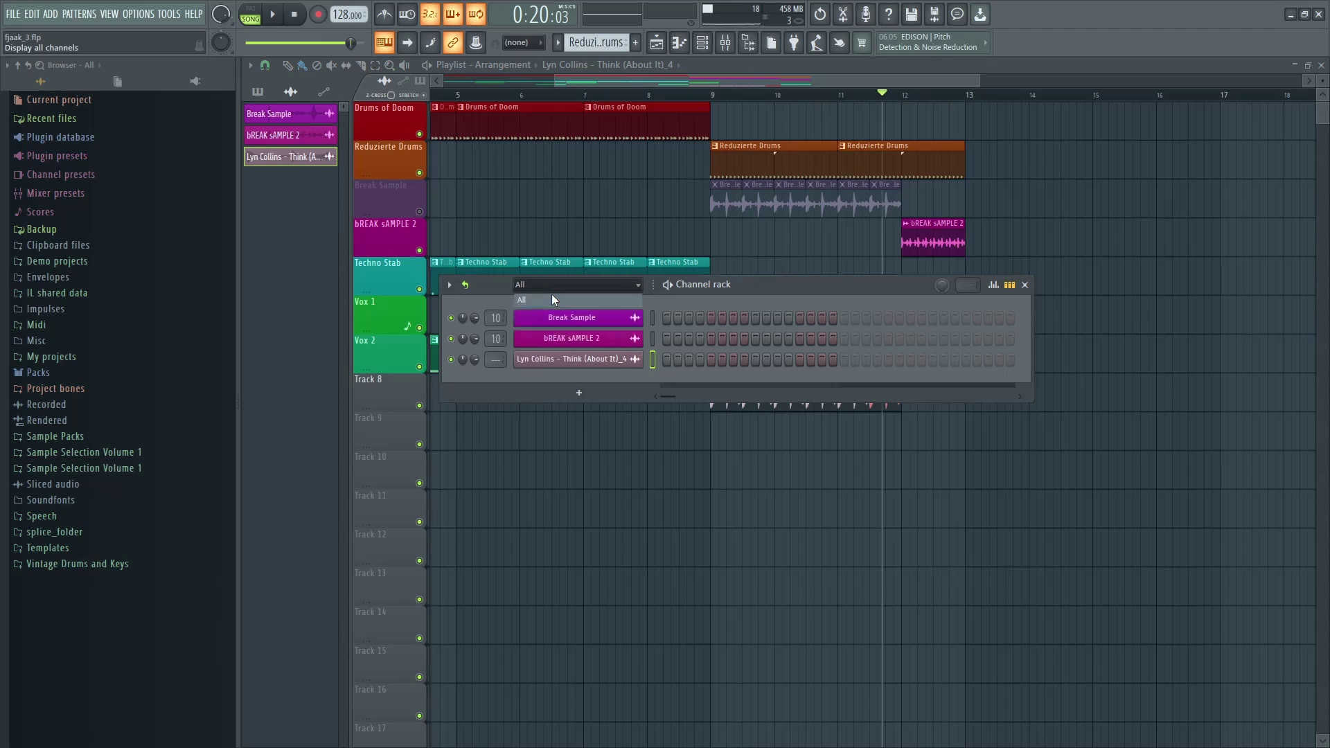
pyautogui.click(555, 299)
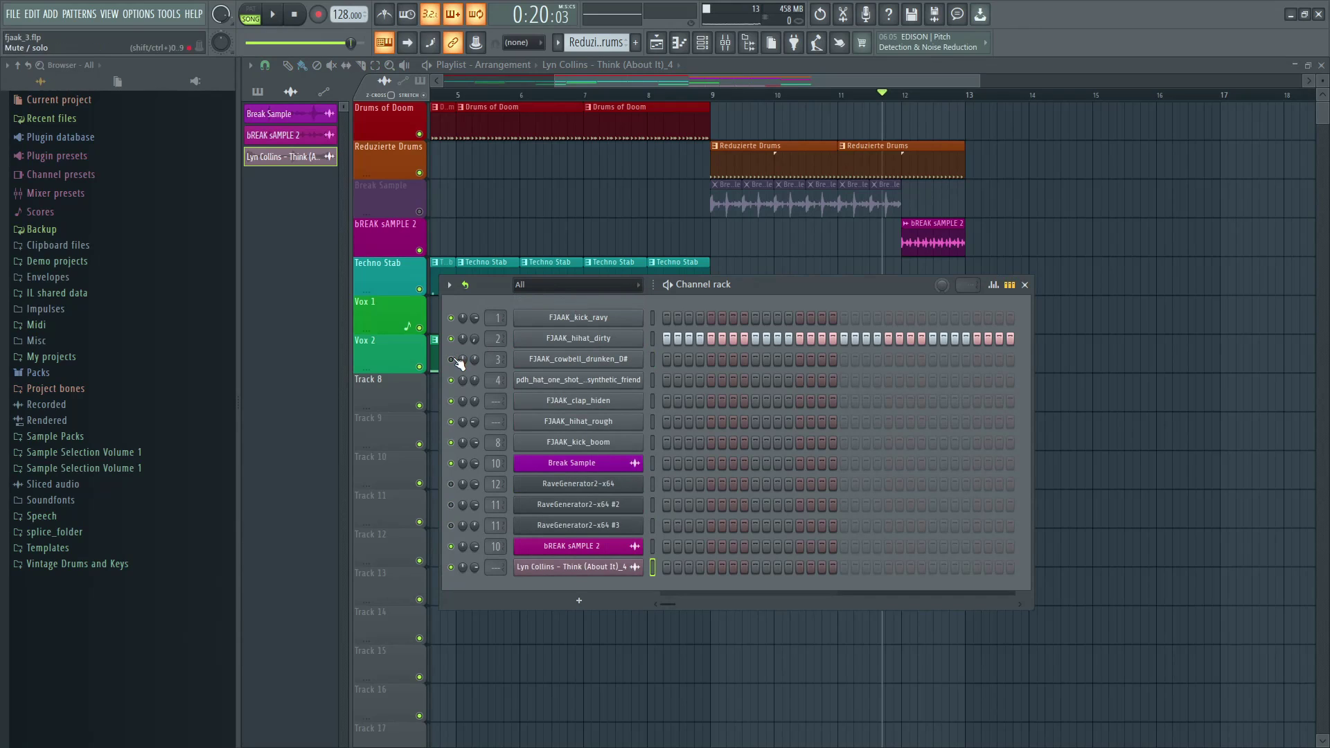
pyautogui.click(702, 44)
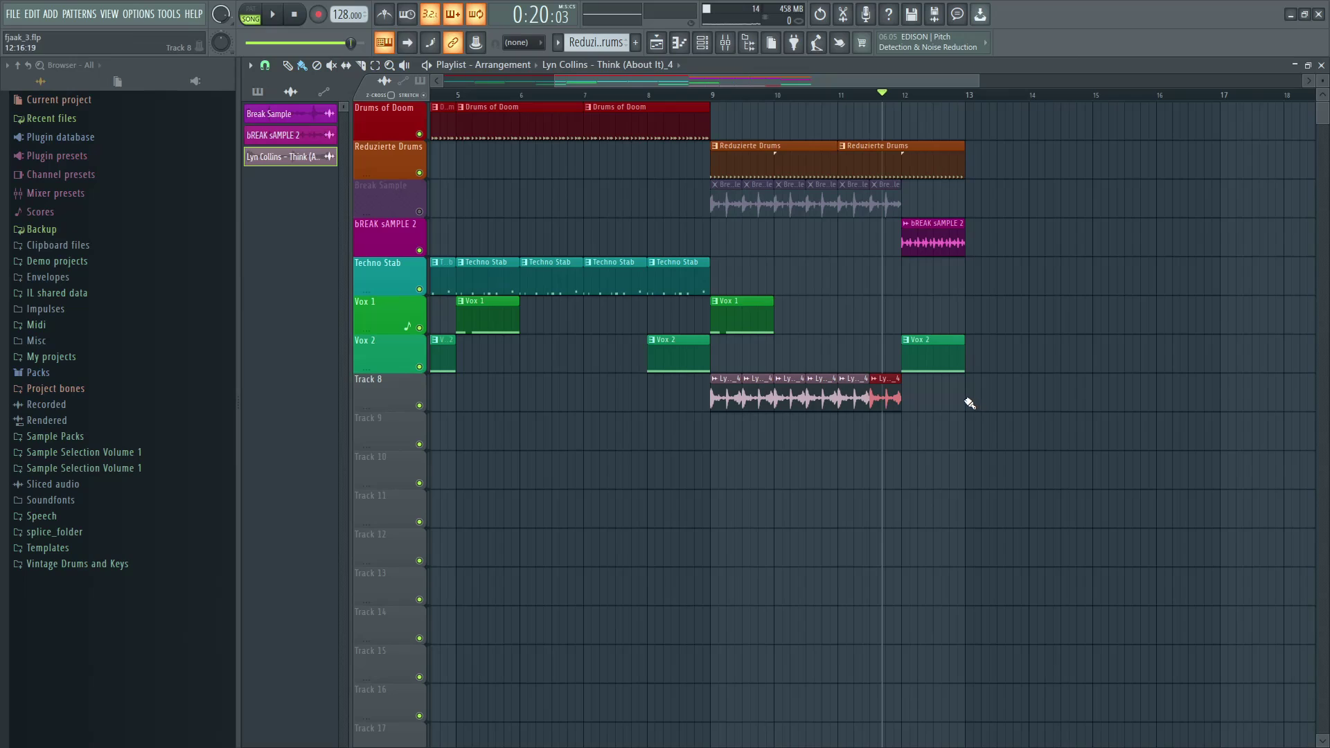
# - Delete all Lyn Collins loop clips from Track 8 and unmute the Break Sample track
pyautogui.moveTo(920, 396); pyautogui.dragTo(601, 393)
pyautogui.click(420, 211)
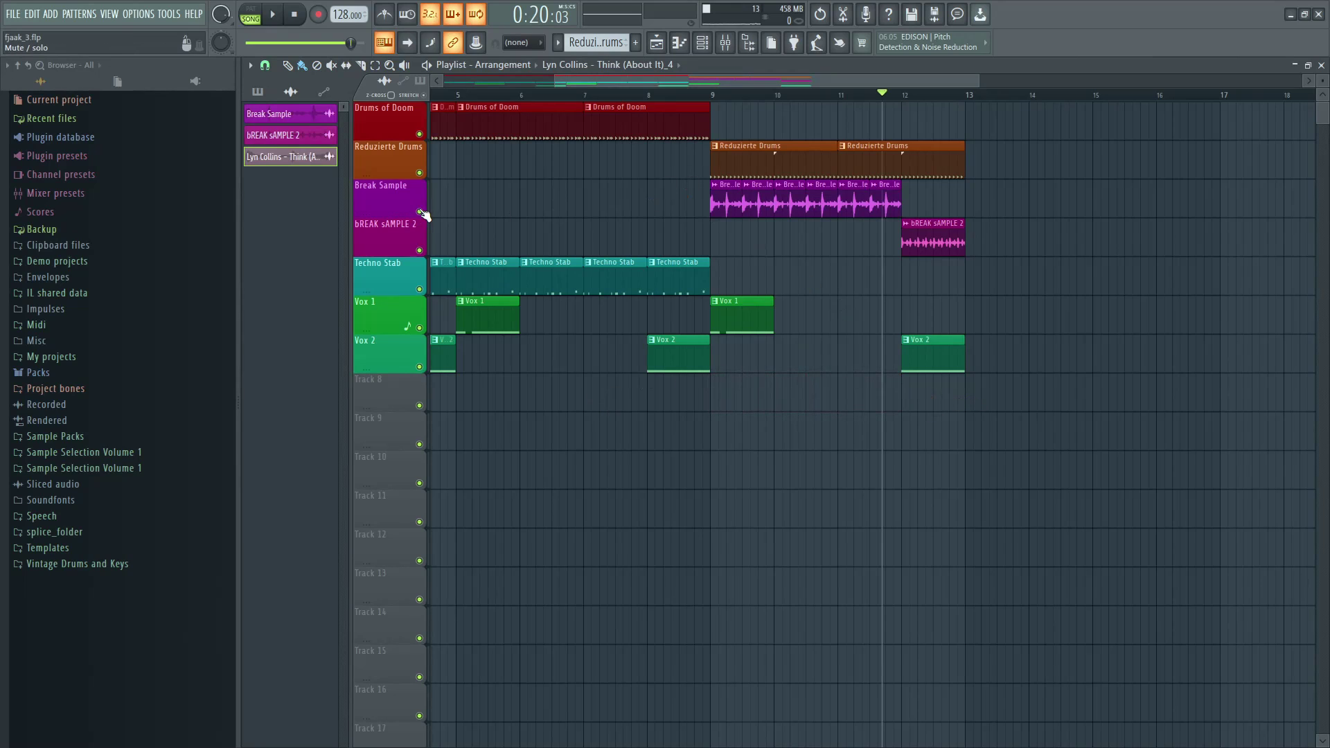
# - Set the playback start just before bar 9, audition the arrangement, and stop playback
pyautogui.click(704, 95)
pyautogui.press('space')
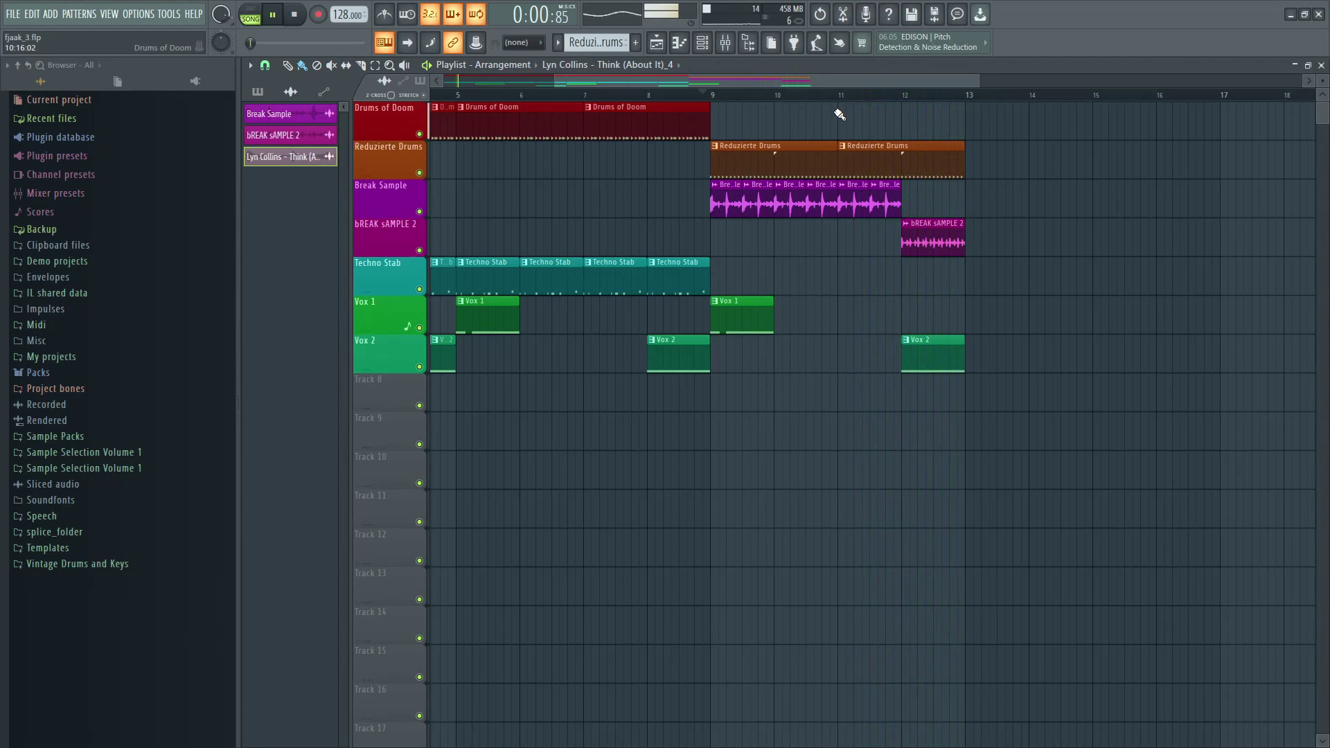
pyautogui.moveTo(685, 80); pyautogui.dragTo(585, 95)
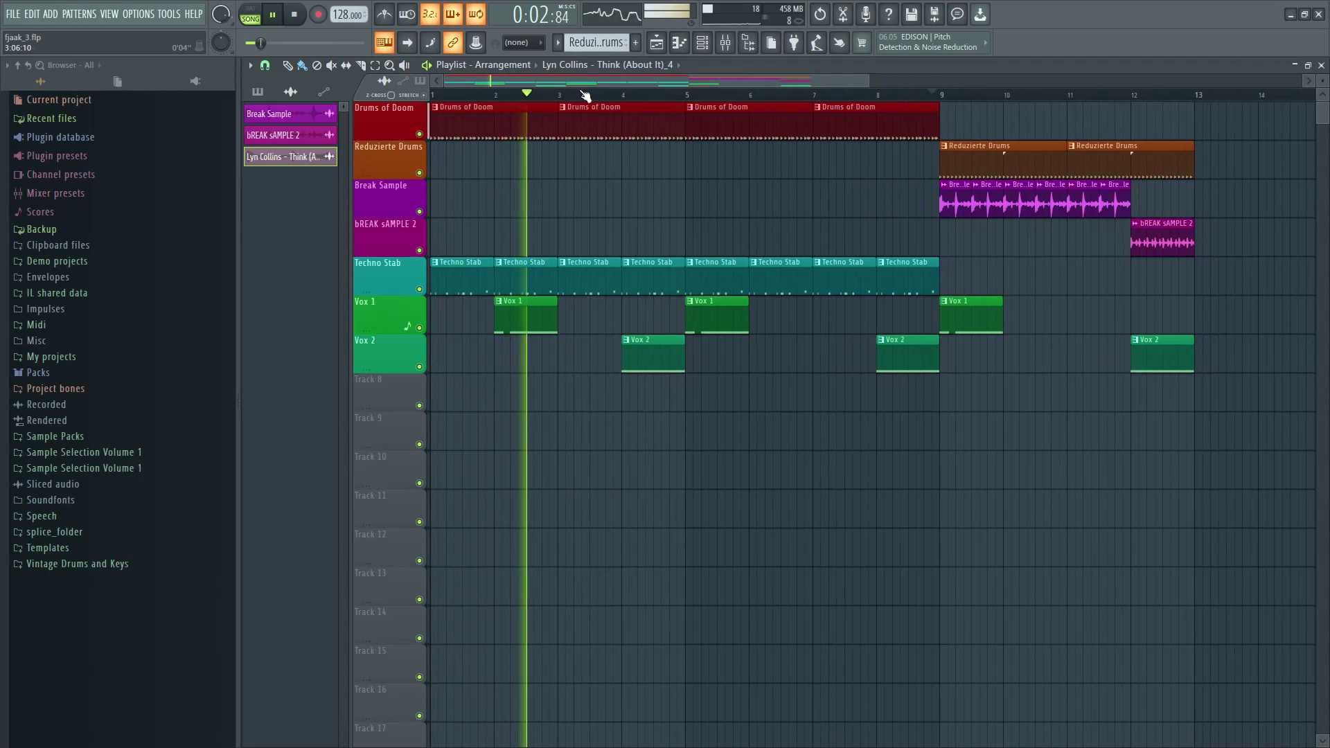
pyautogui.press('space')
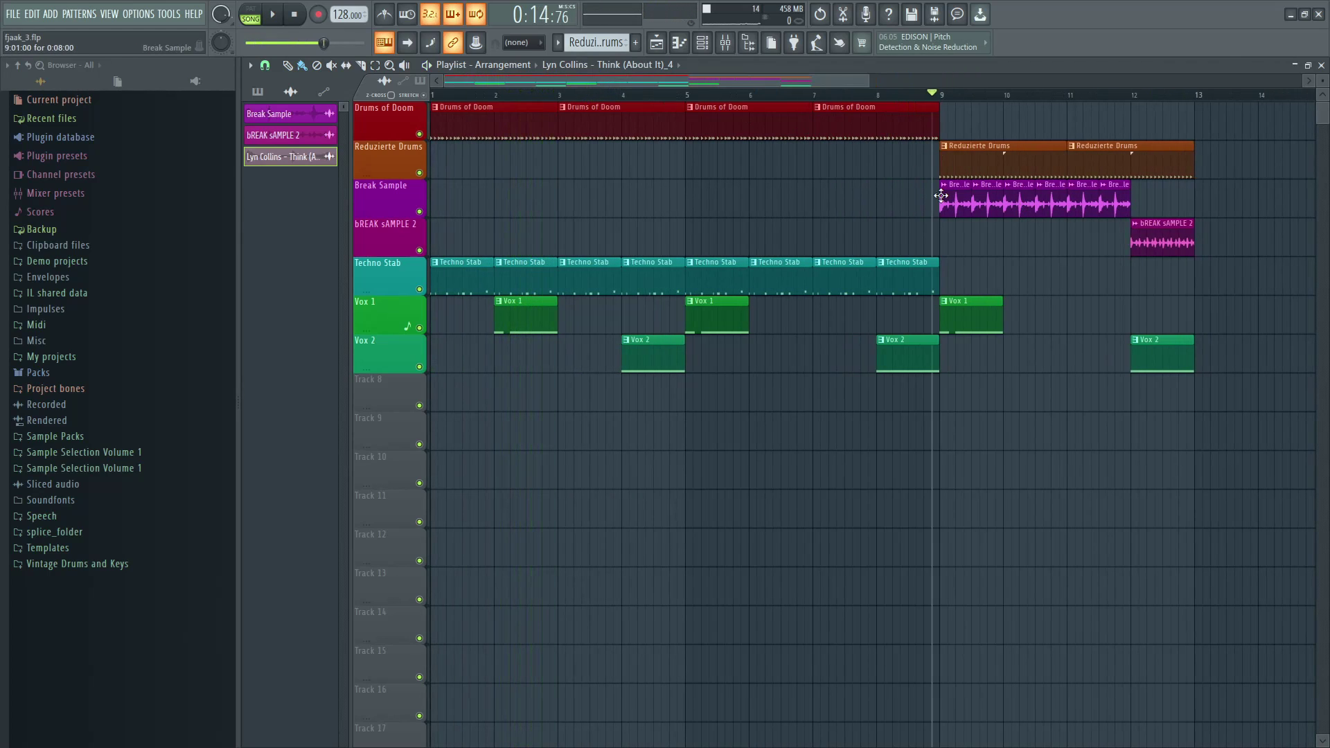
pyautogui.press('F9')
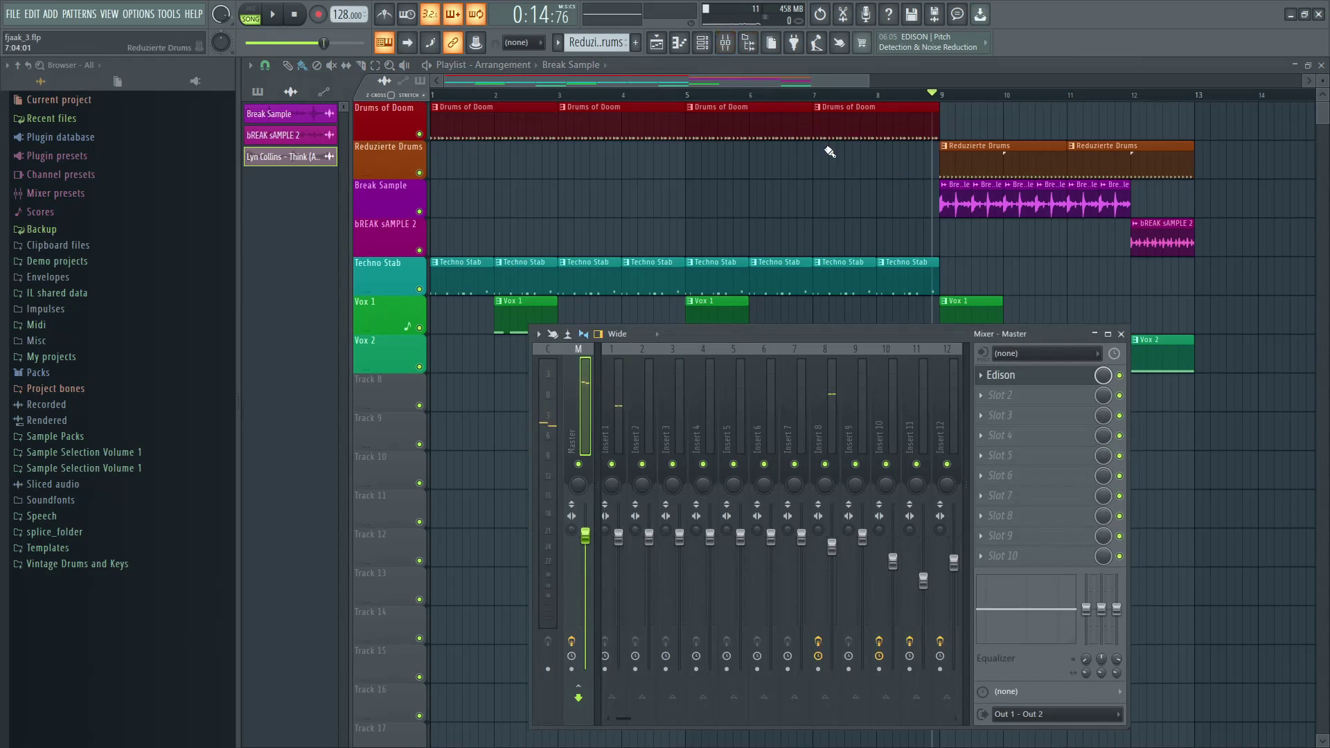
pyautogui.doubleClick(973, 203)
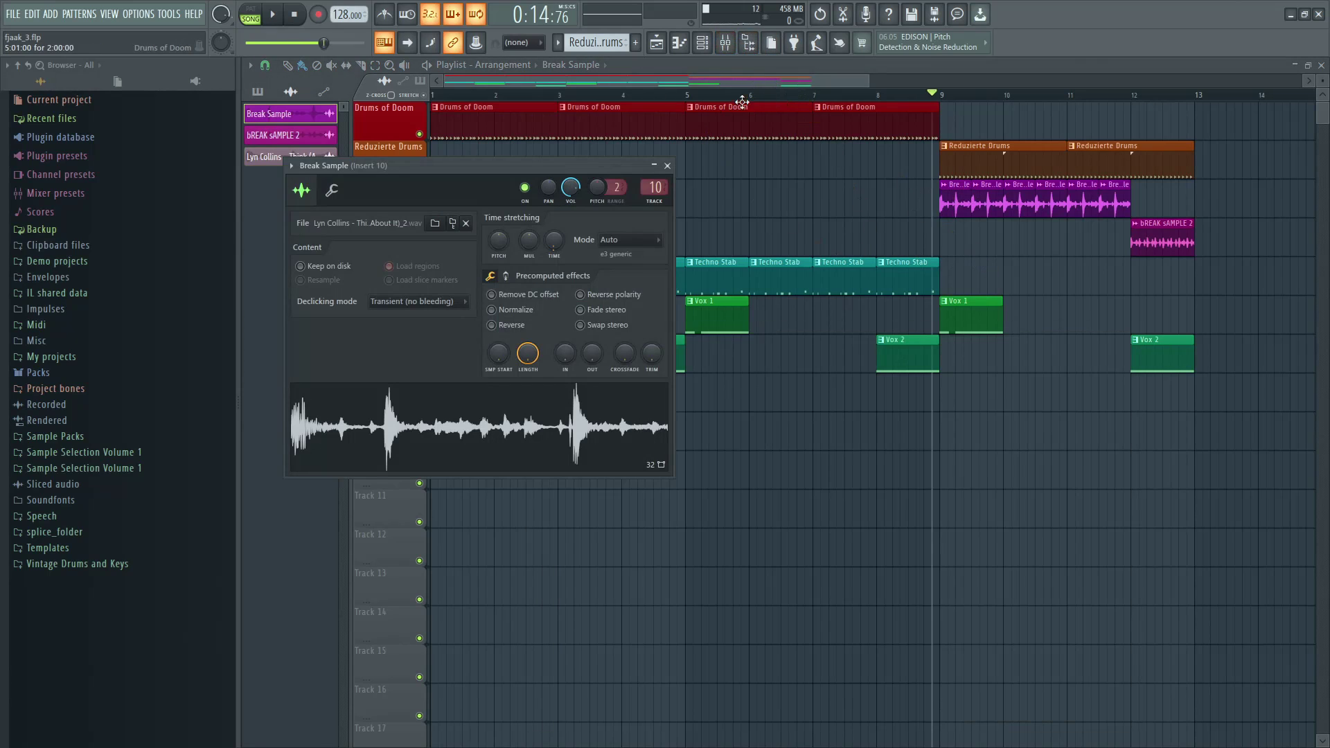
pyautogui.click(670, 166)
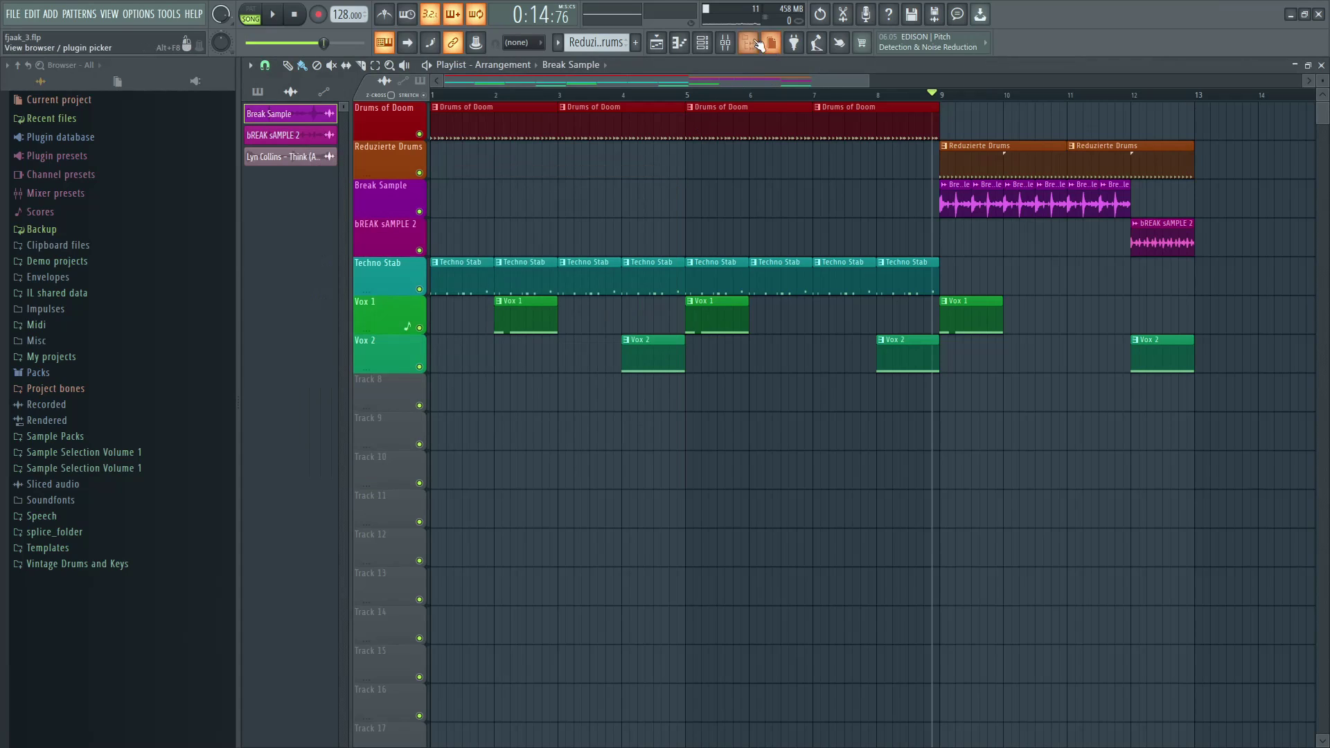
pyautogui.click(725, 42)
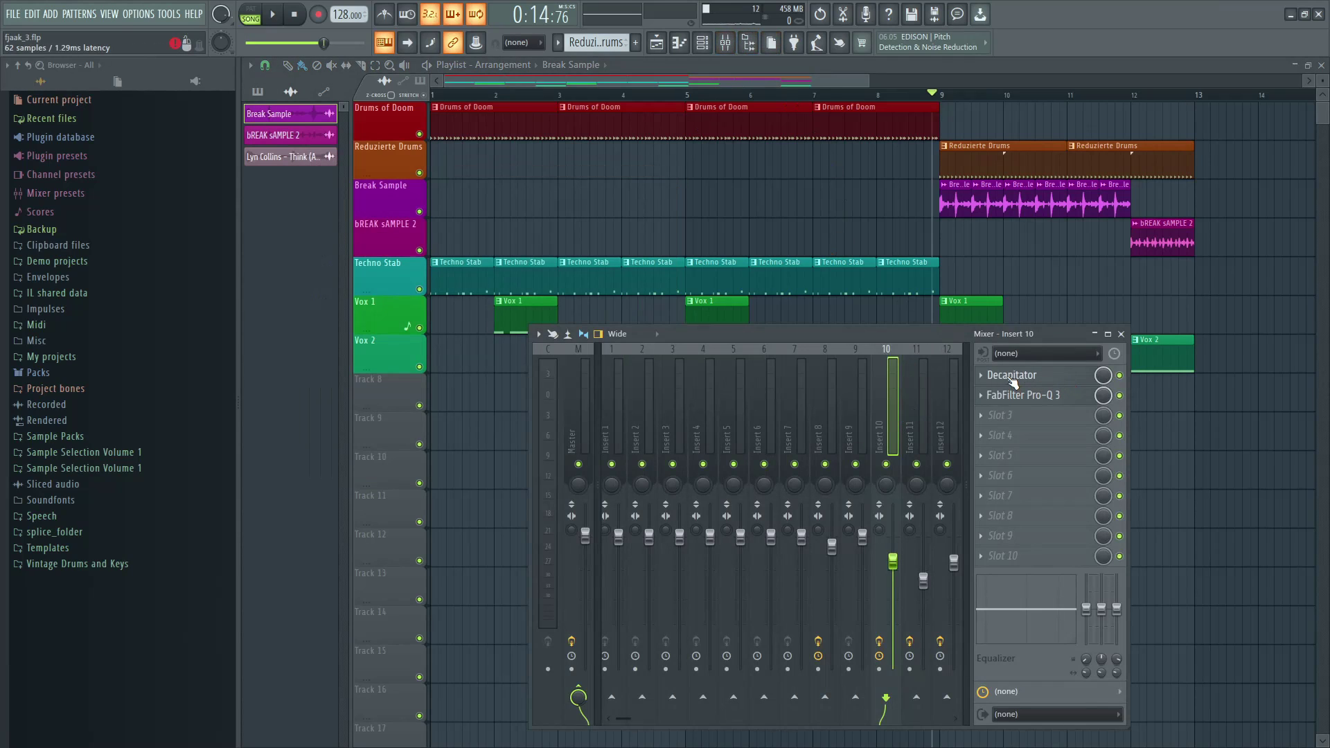
pyautogui.click(1012, 376)
pyautogui.moveTo(815, 317); pyautogui.dragTo(823, 201)
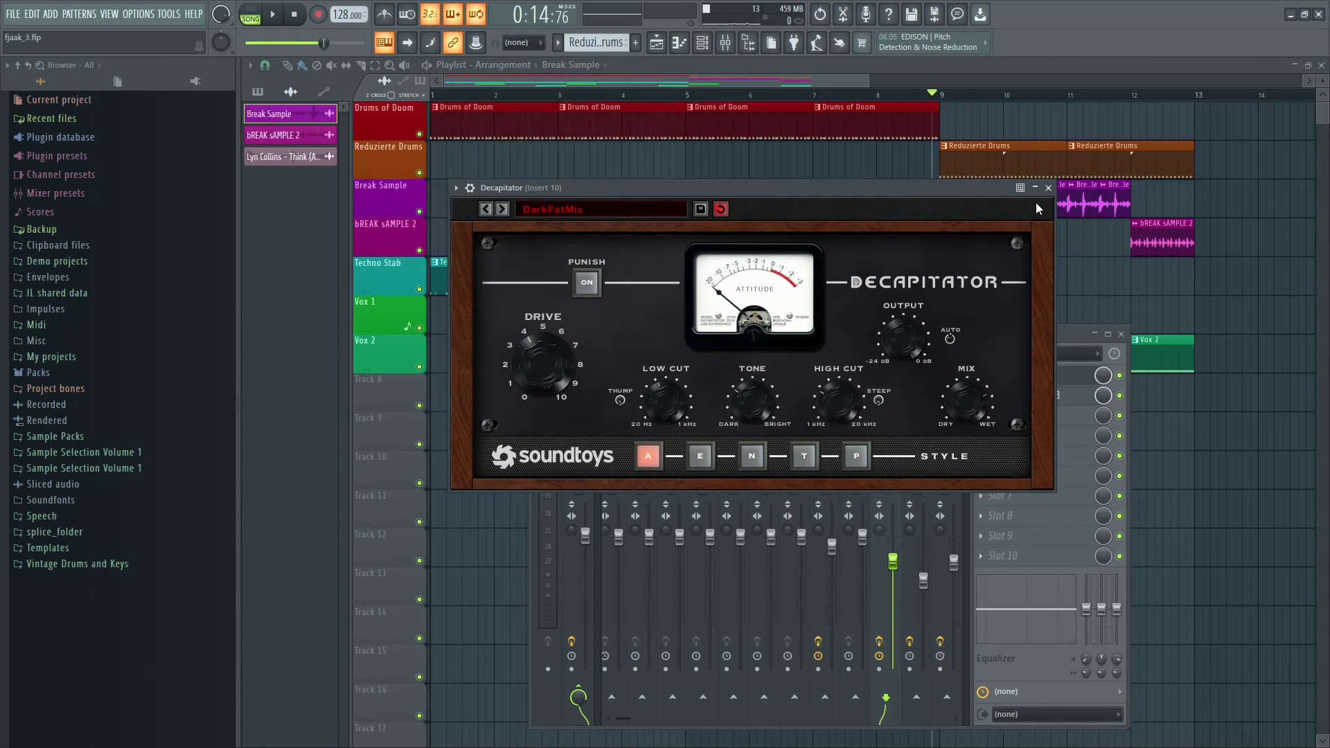
pyautogui.moveTo(974, 191); pyautogui.dragTo(930, 183)
# - Play the break section with Decapitator bypassed and enabled to compare, then close the plugin and mixer and stop playback
pyautogui.press('space')
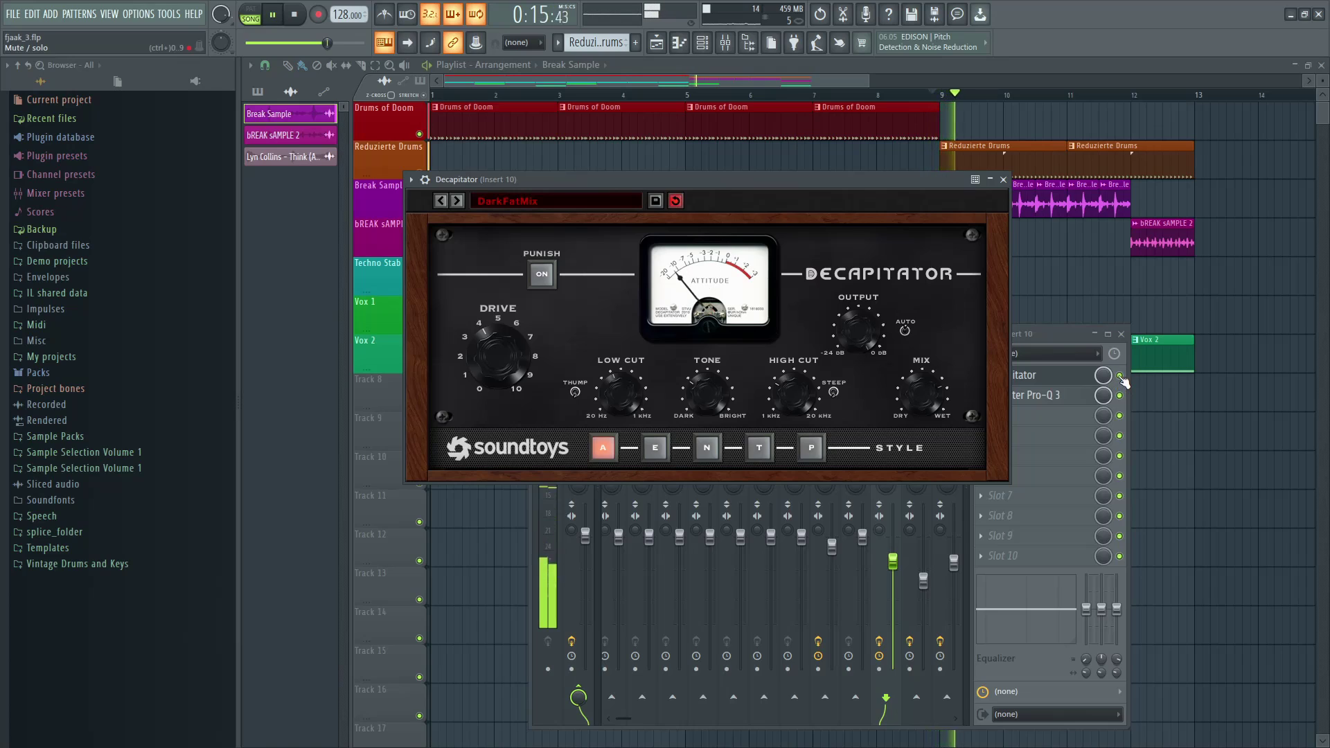
pyautogui.click(1124, 381)
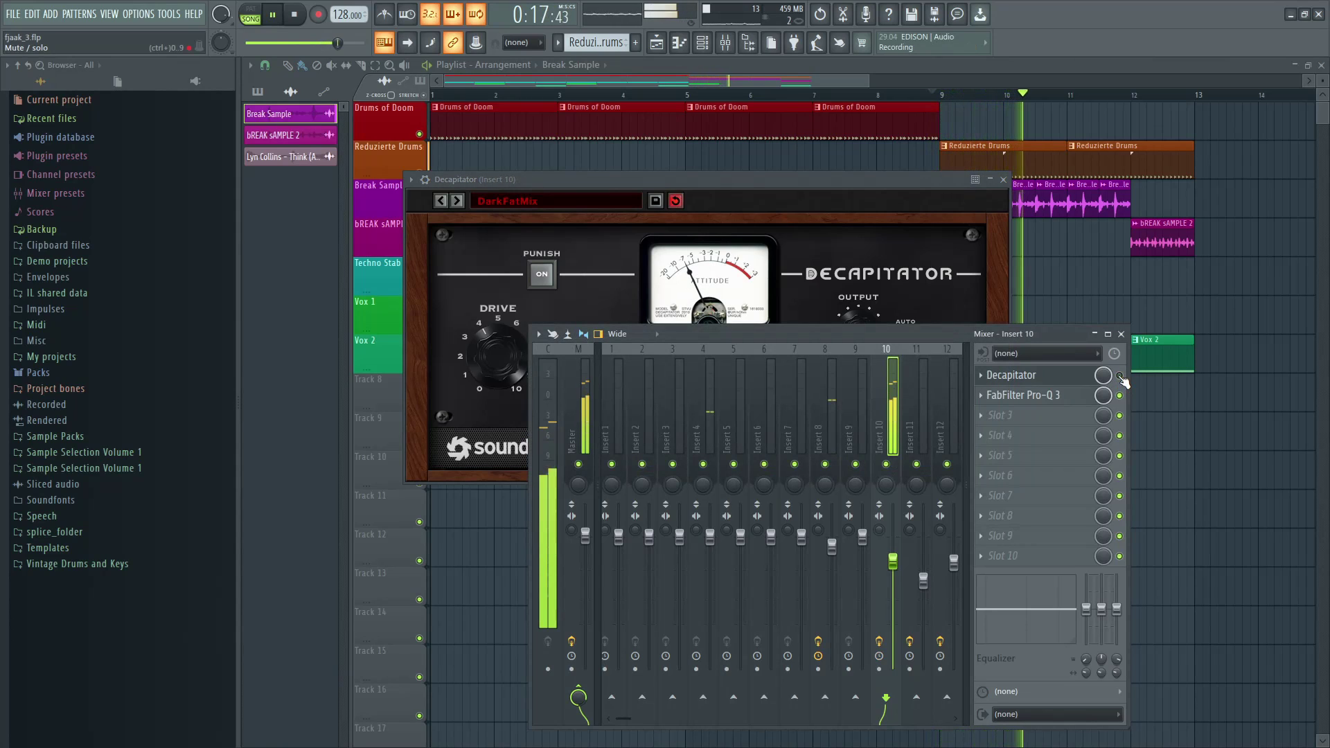
pyautogui.moveTo(835, 183); pyautogui.dragTo(838, 126)
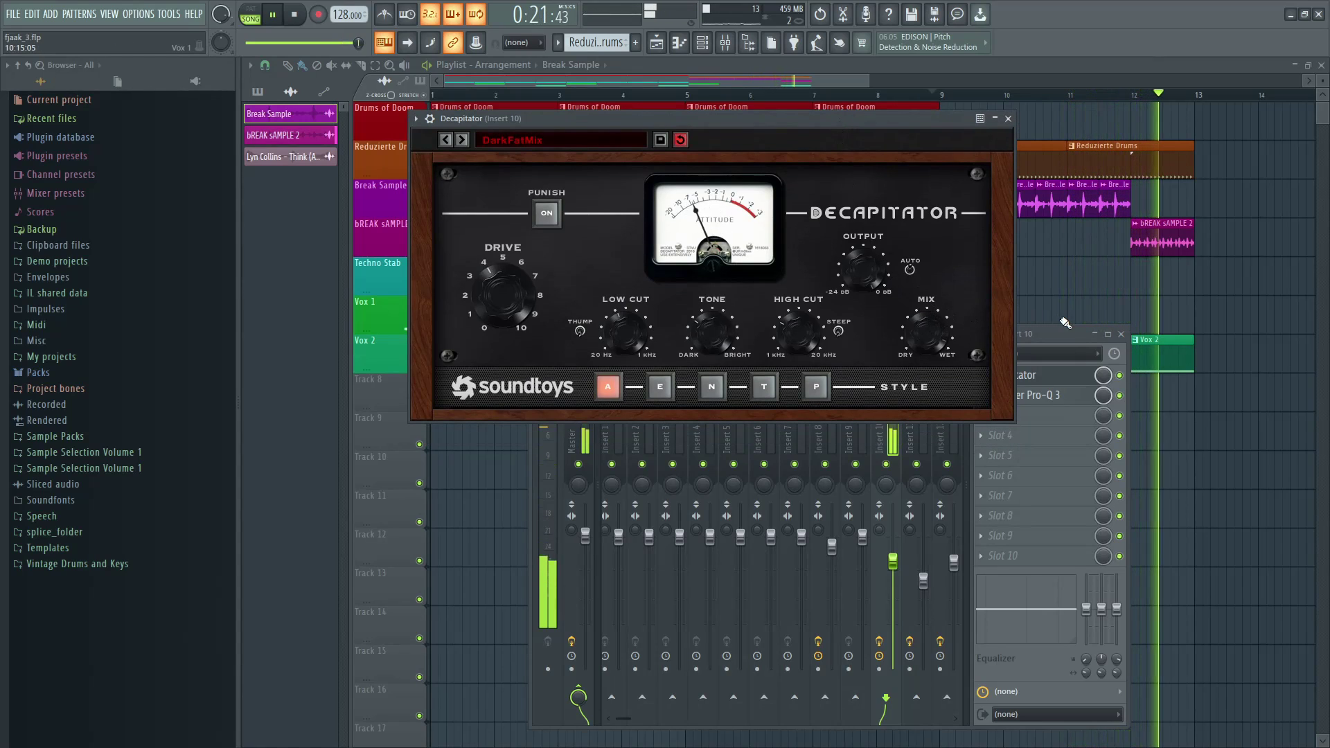
pyautogui.click(955, 65)
pyautogui.press('space')
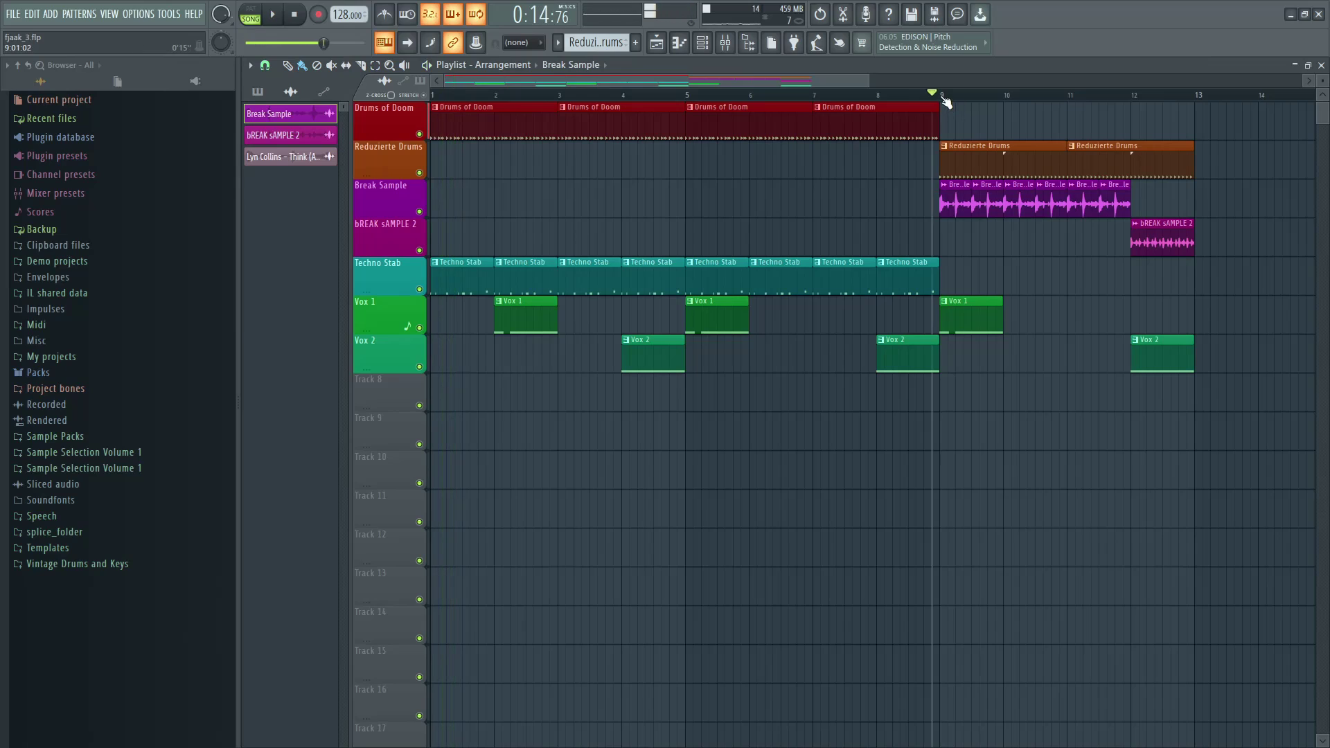
# - Select bars 9 to 11 as the playback loop, start playback and open Decapitator on mixer track Insert 10
pyautogui.moveTo(947, 102); pyautogui.dragTo(1074, 107)
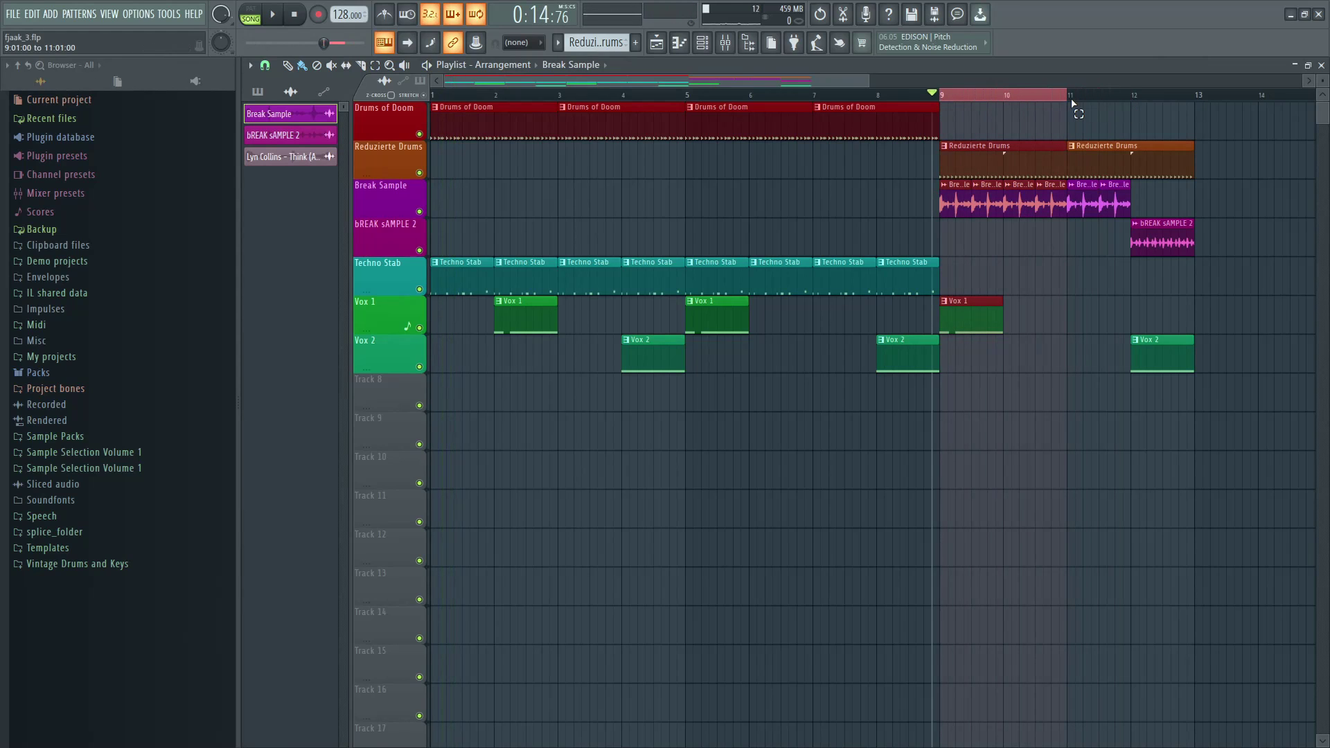
pyautogui.press('space')
pyautogui.press('F9')
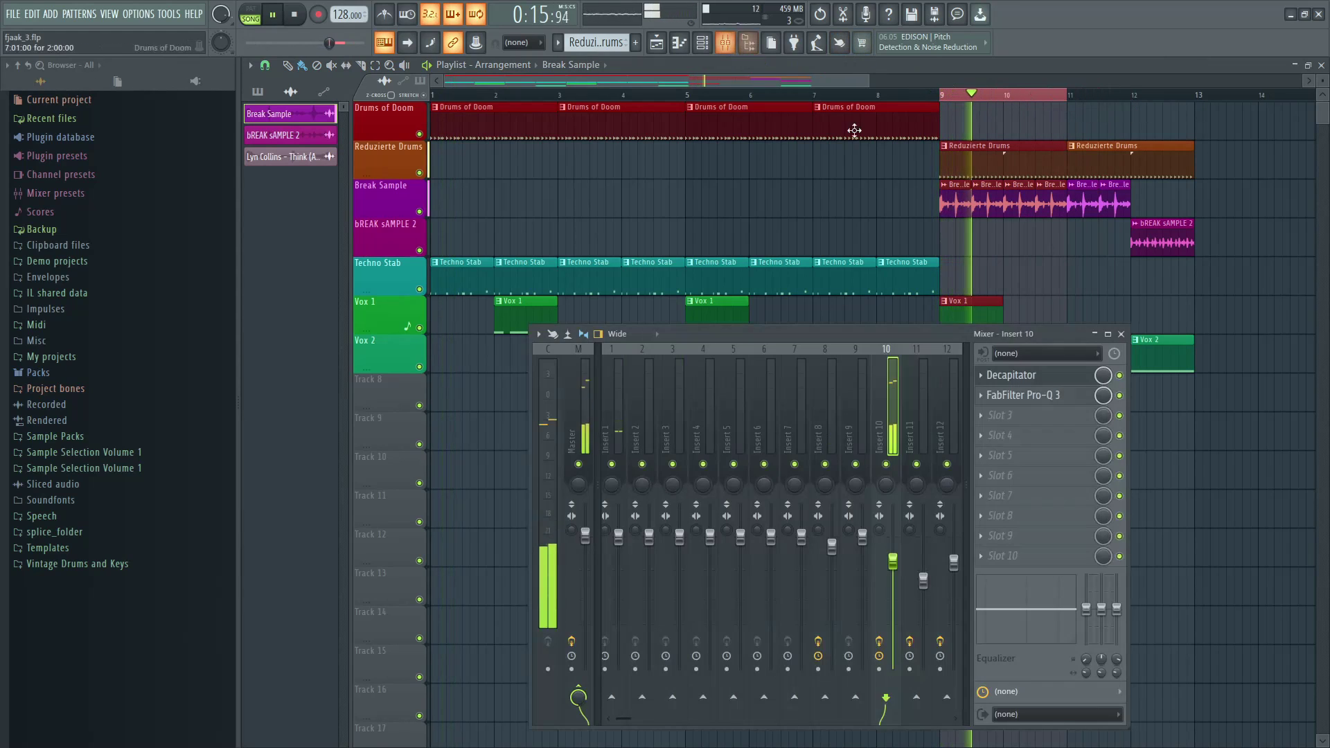
pyautogui.click(1026, 374)
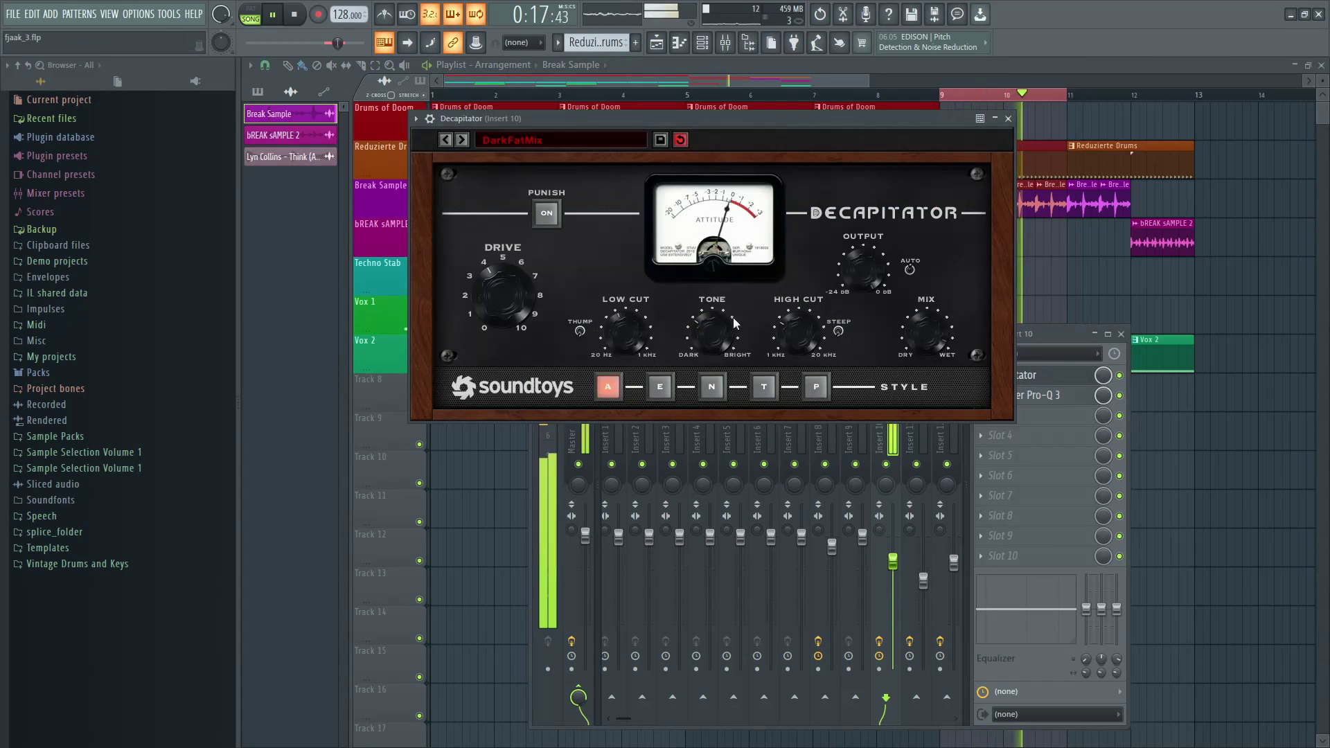
# - Try Decapitator's IndustrialMix, MoreEdge and Push It Harder presets on the looped break, setting the last one's Mix to 30.5%
pyautogui.click(462, 140)
pyautogui.click(462, 140)
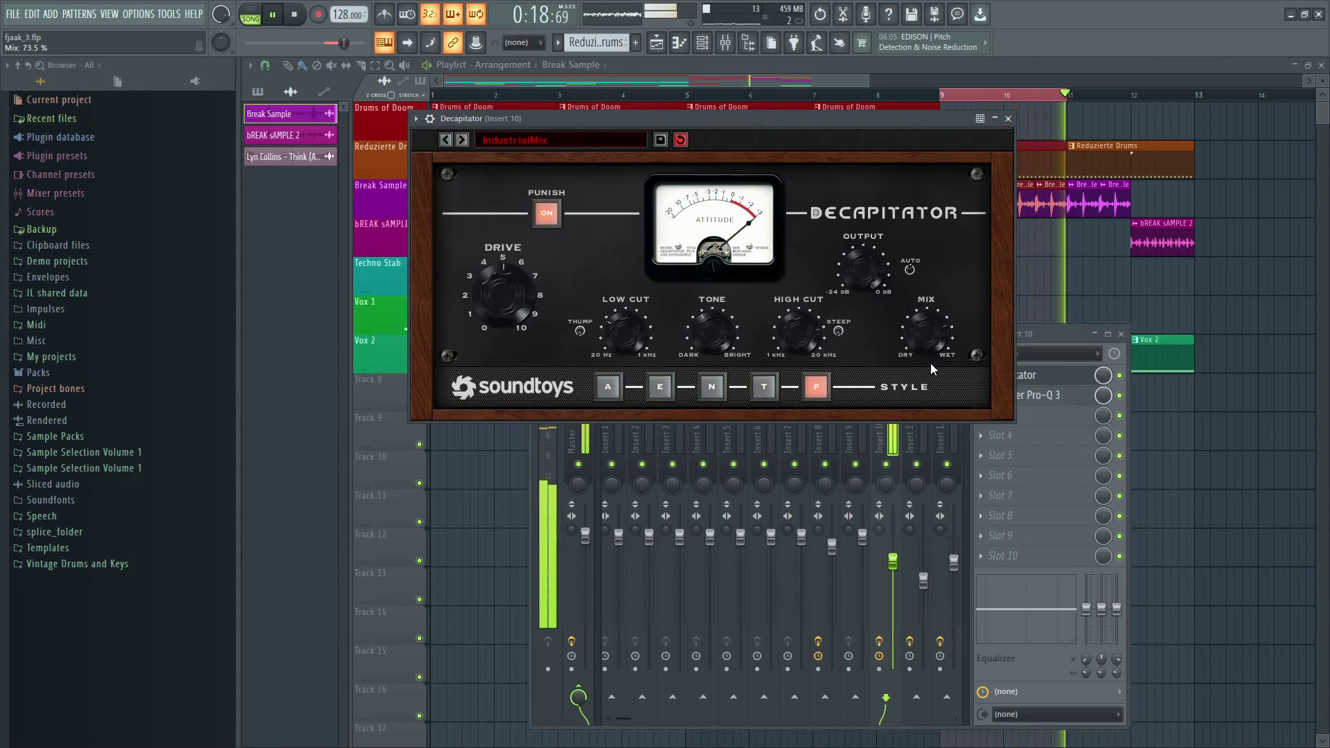
pyautogui.click(465, 138)
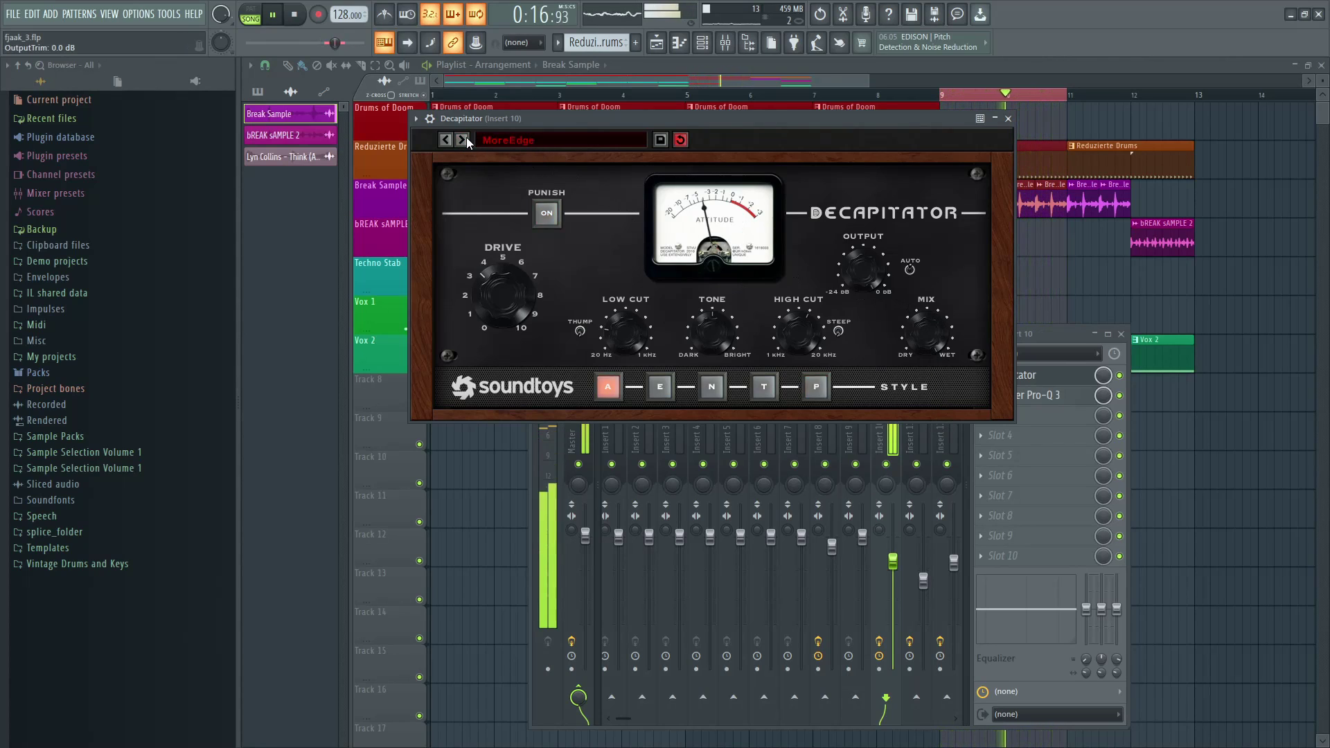
pyautogui.press('space')
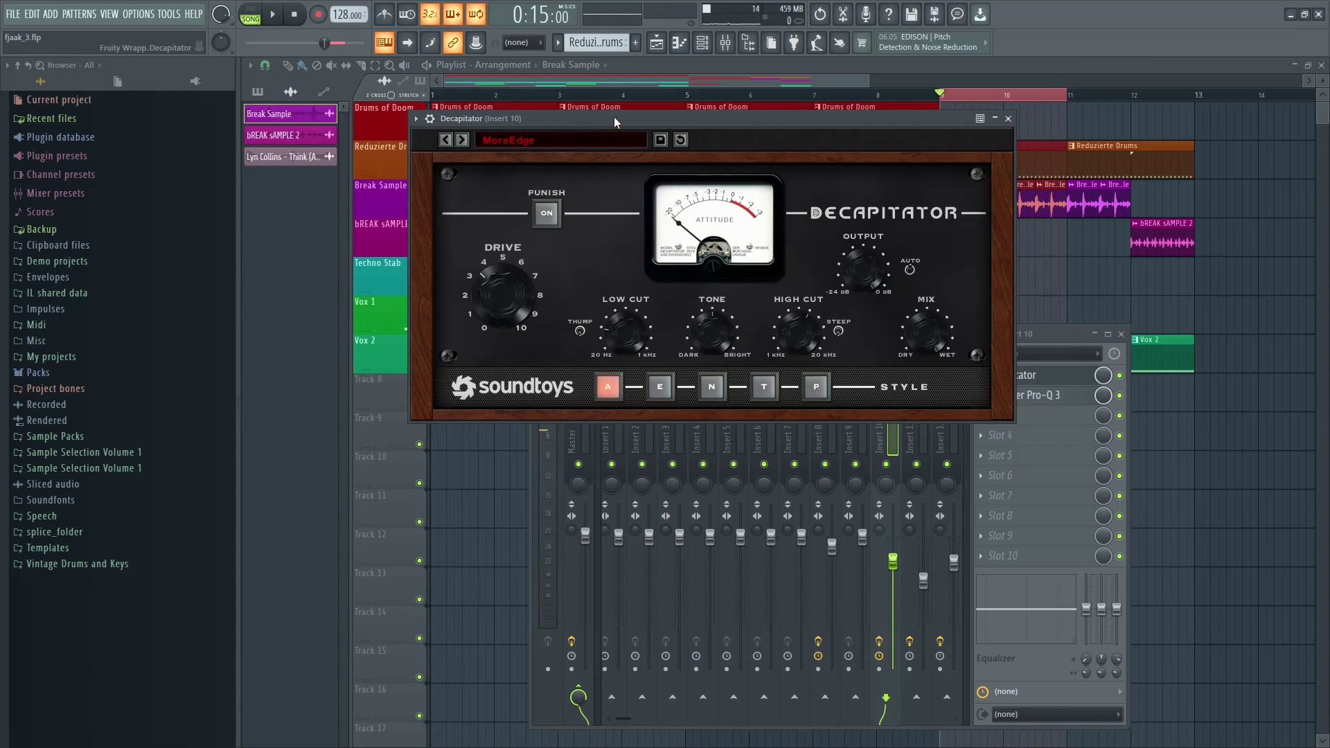
pyautogui.click(463, 141)
pyautogui.press('space')
pyautogui.moveTo(930, 334); pyautogui.dragTo(929, 415)
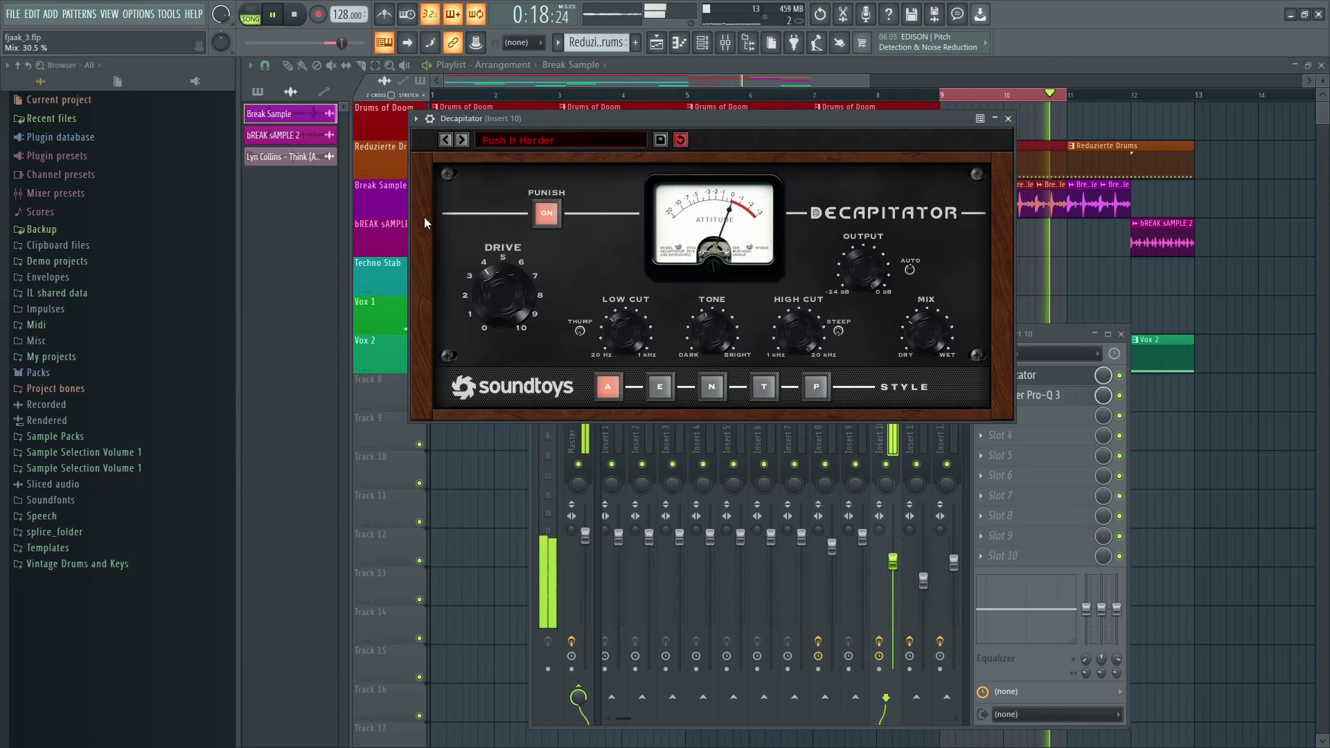
# - Return Decapitator to the DarkFatMix preset and set Drive to 6.2, Mix to 74.0% and the output trim to -7.6 dB
pyautogui.click(445, 140)
pyautogui.click(445, 140)
pyautogui.click(445, 140)
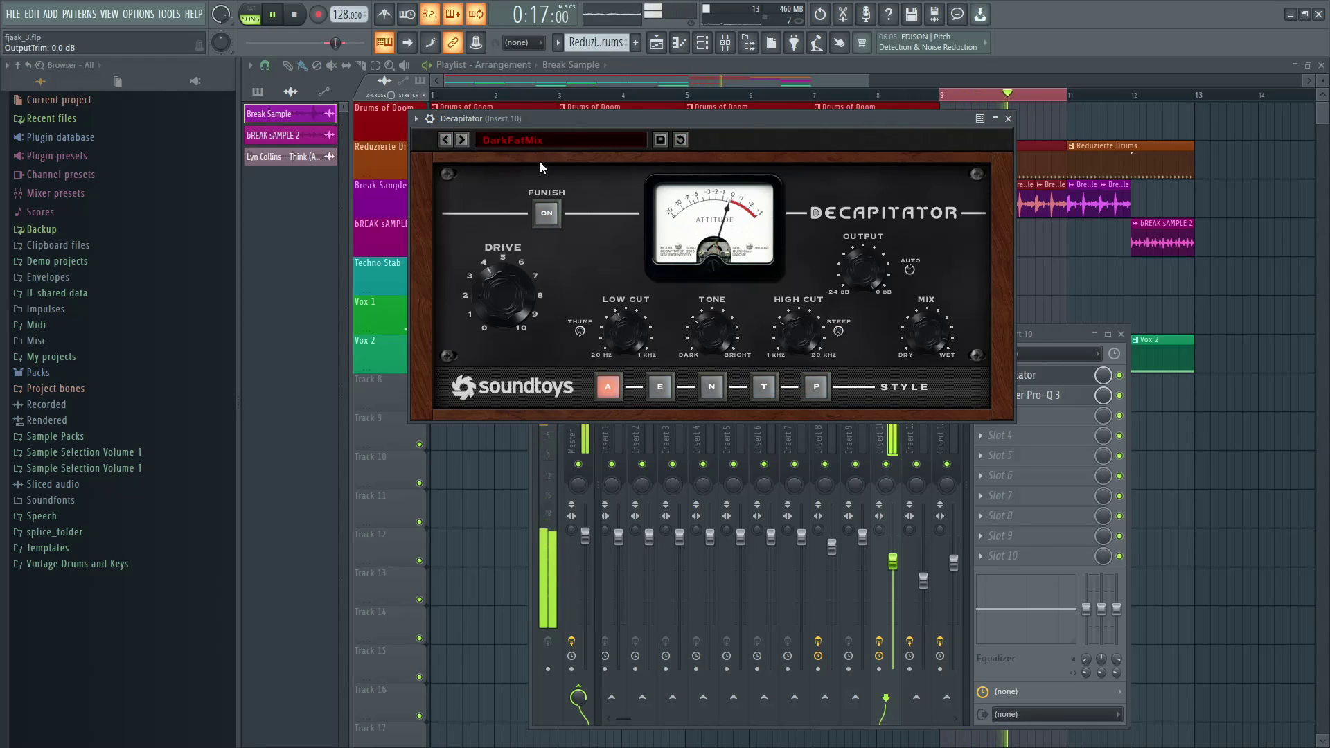
pyautogui.moveTo(930, 334); pyautogui.dragTo(945, 261)
pyautogui.moveTo(512, 287); pyautogui.dragTo(511, 250)
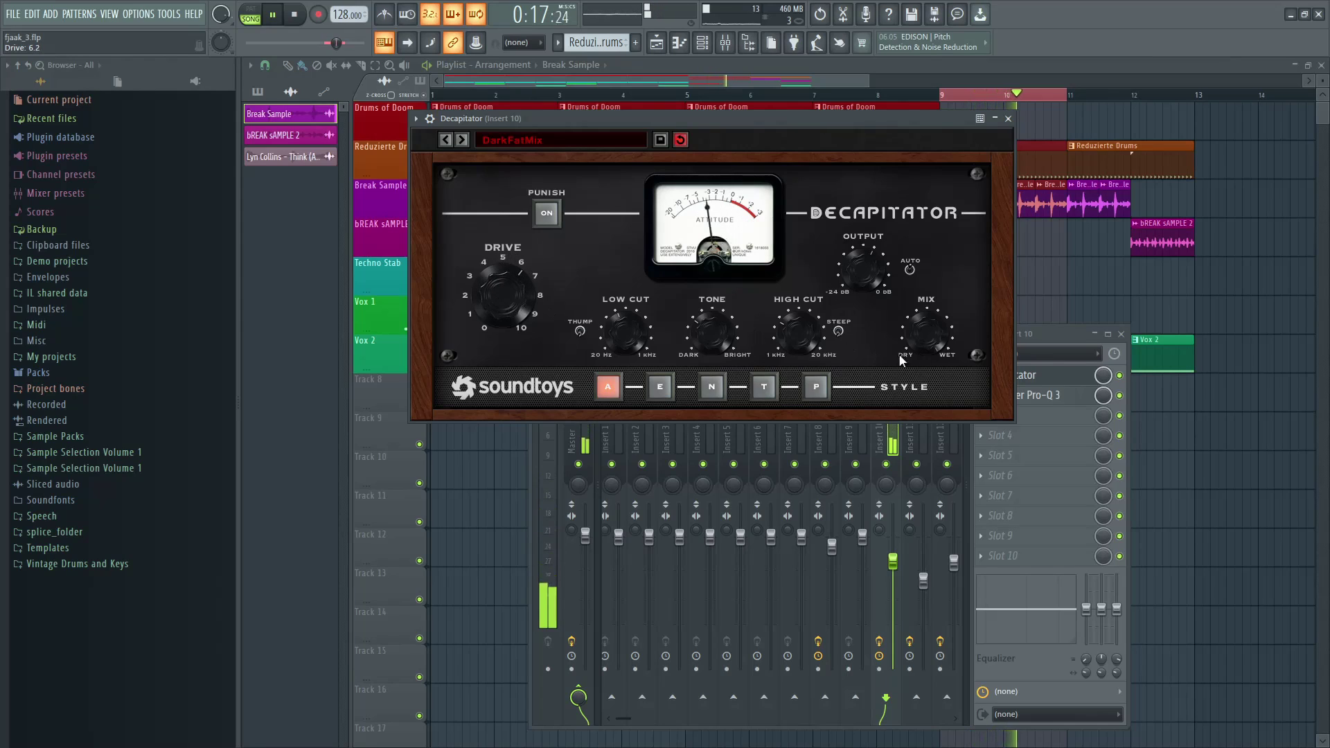
pyautogui.moveTo(928, 331); pyautogui.dragTo(933, 380)
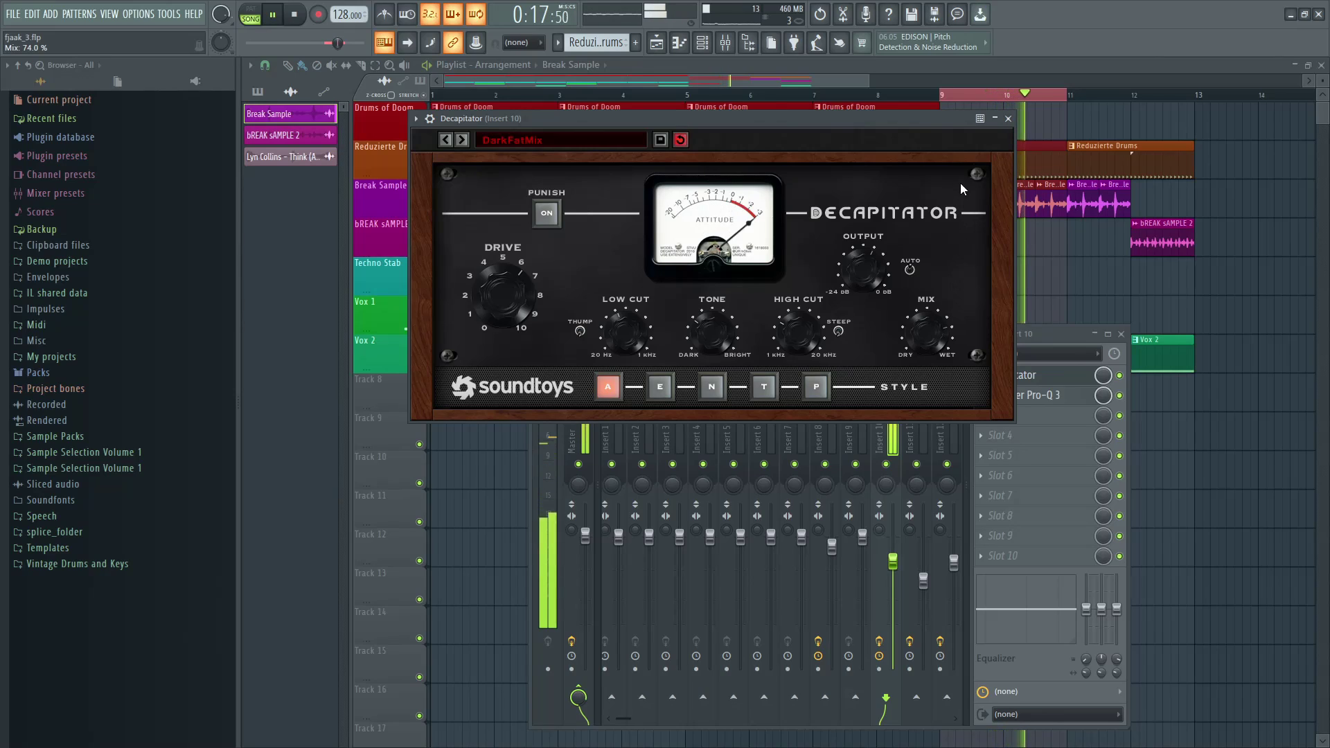
pyautogui.moveTo(863, 269)
pyautogui.mouseDown()
pyautogui.moveTo(859, 301)
pyautogui.moveTo(871, 252)
pyautogui.moveTo(864, 264)
pyautogui.mouseUp()
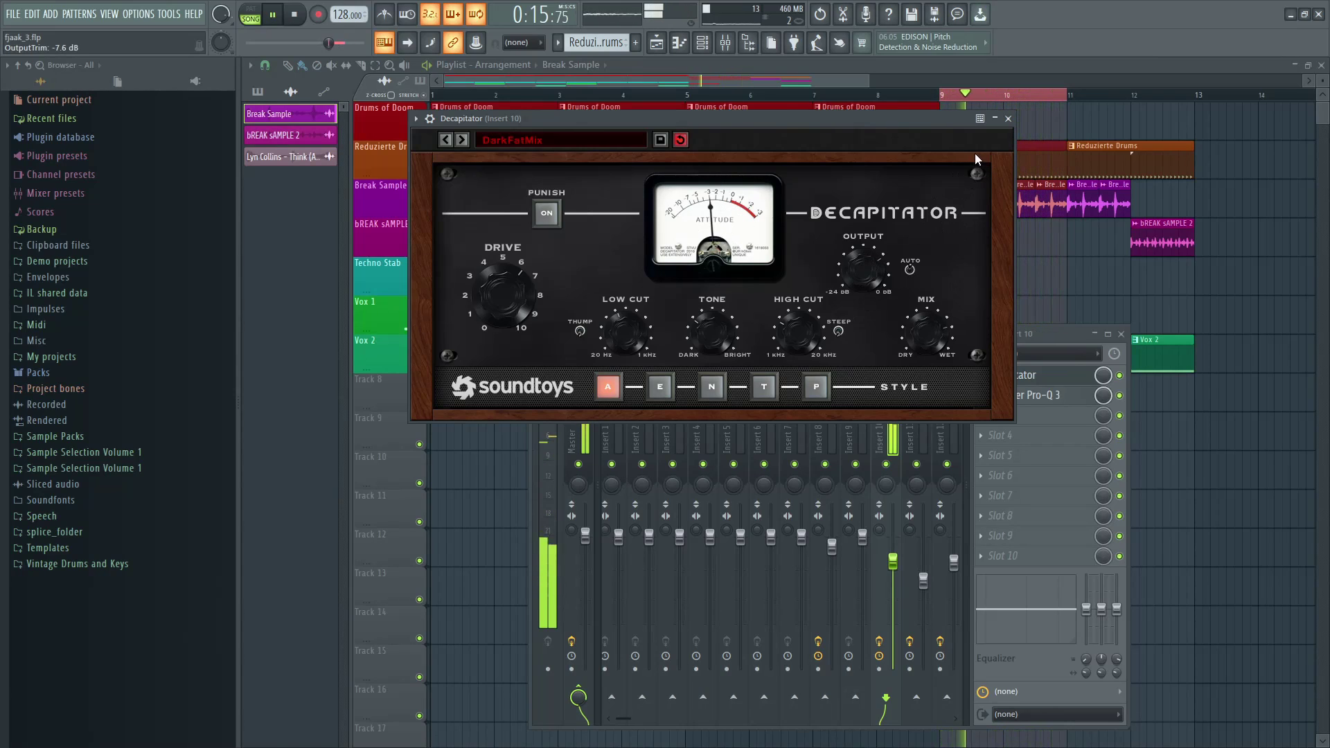
# - Close Decapitator and the mixer, stop playback, and clear the loop selection with the playhead just before bar 12
pyautogui.click(1008, 119)
pyautogui.press('space')
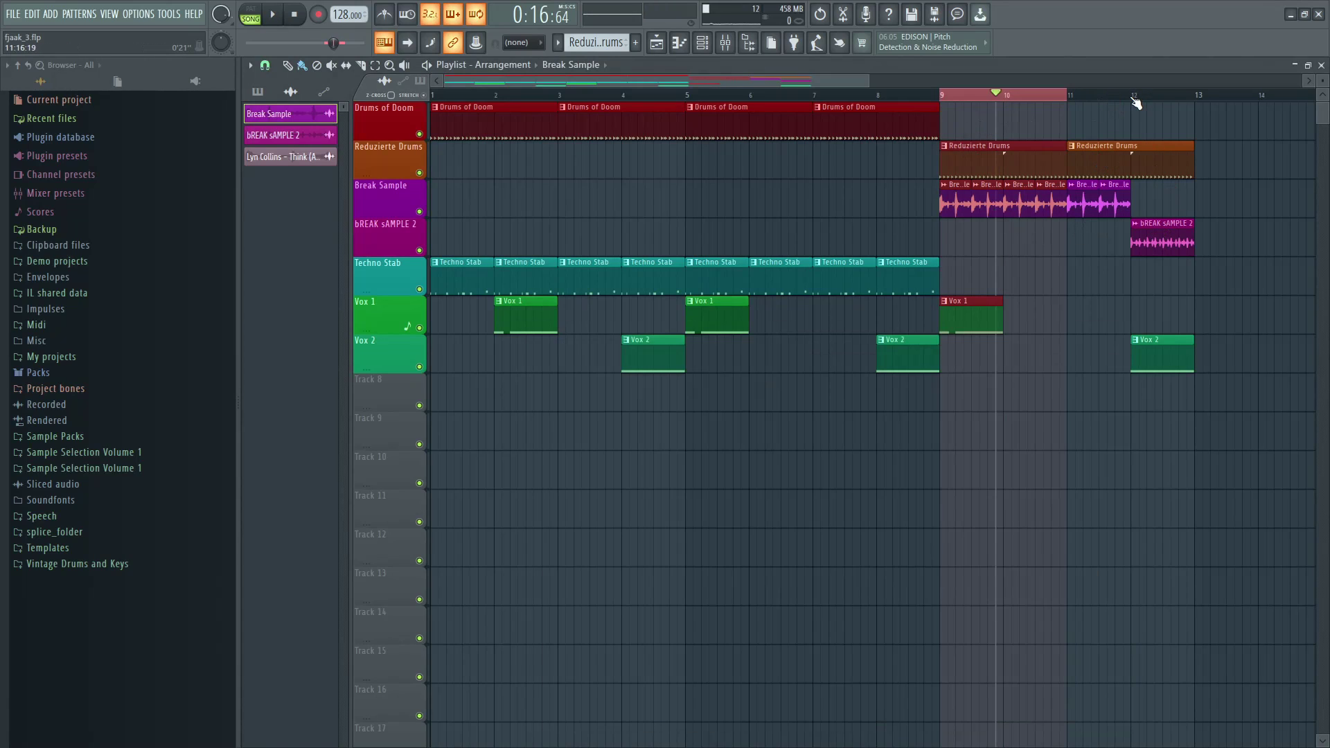
pyautogui.doubleClick(1135, 100)
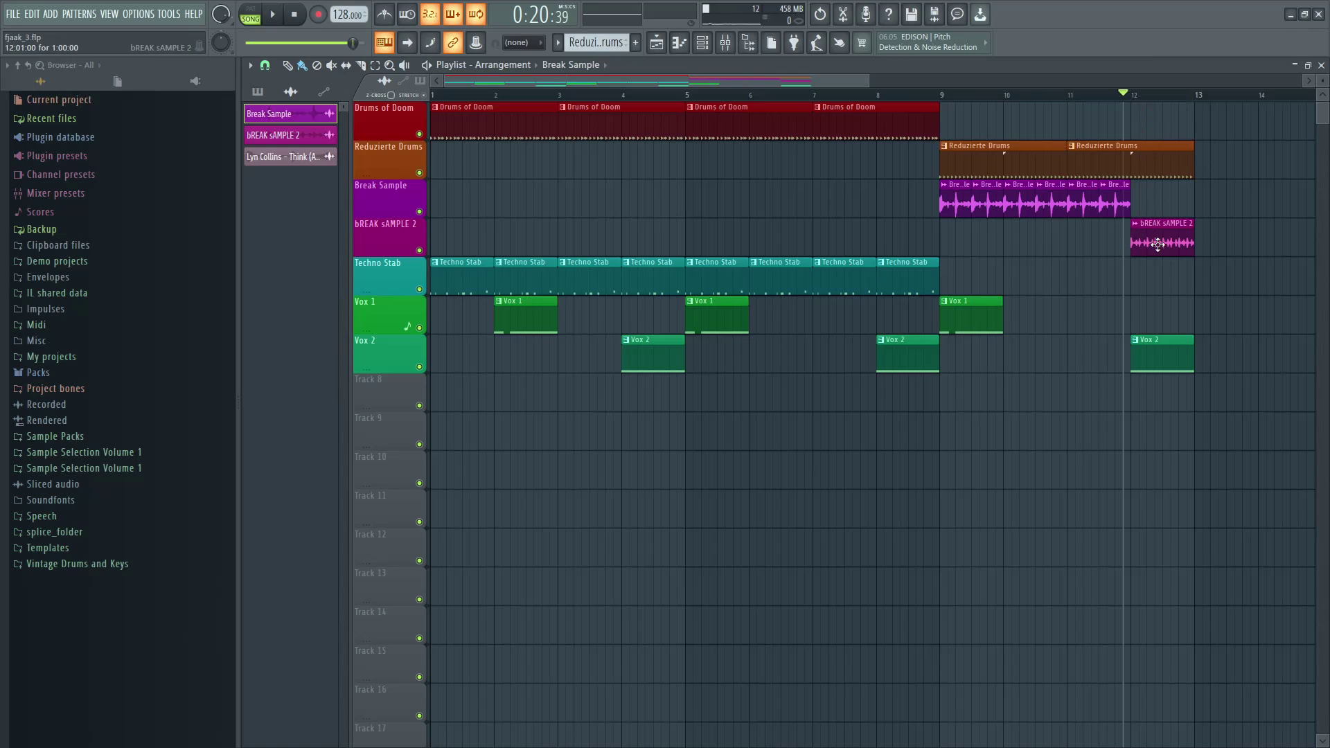
# - Audition the arrangement, jump ahead to the middle of bar 8 to hear the transition, and stop playback
pyautogui.press('space')
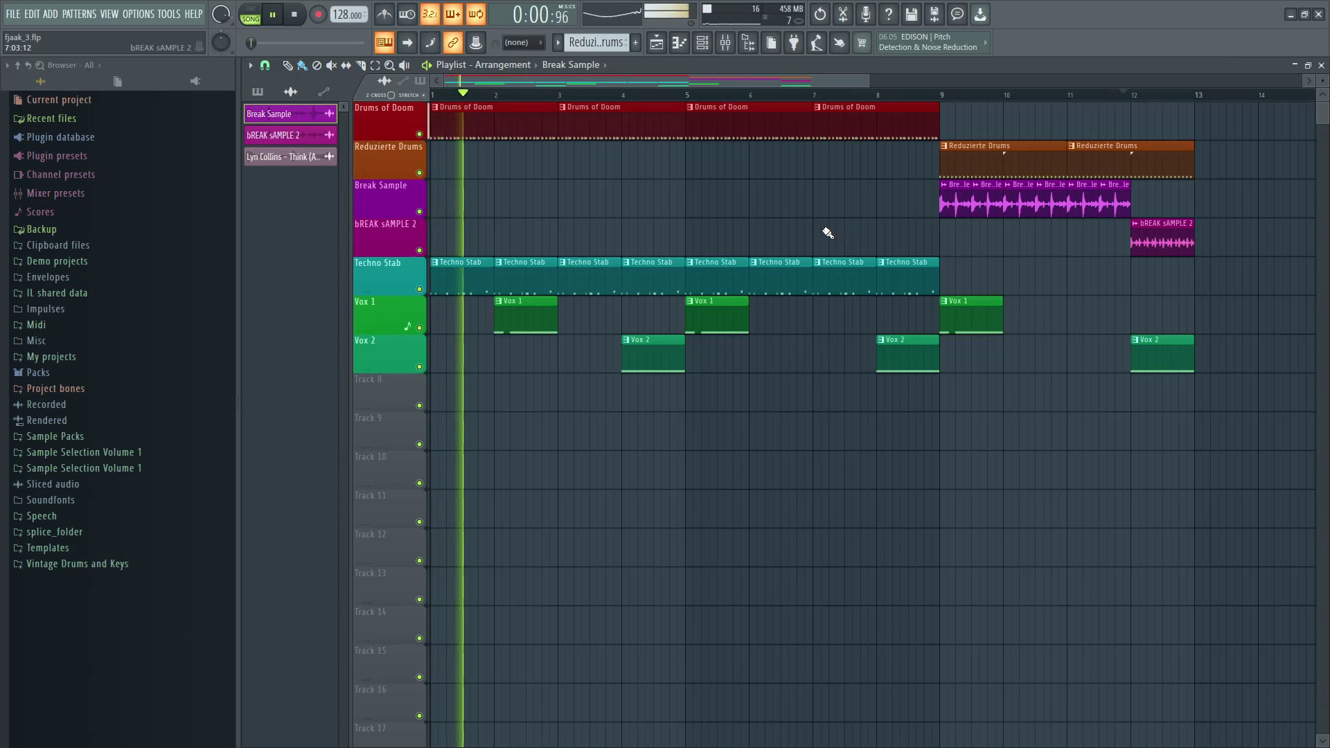
pyautogui.scroll(-2, 823, 233)
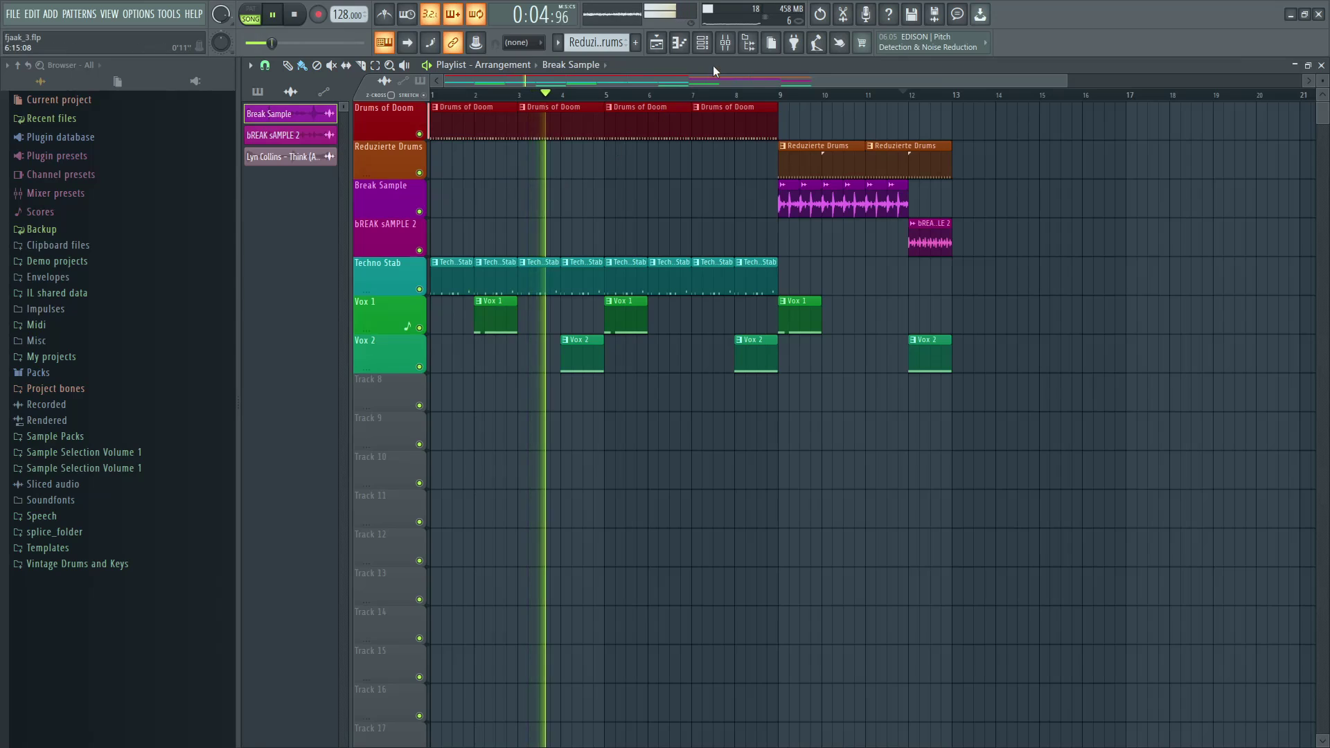
pyautogui.click(760, 97)
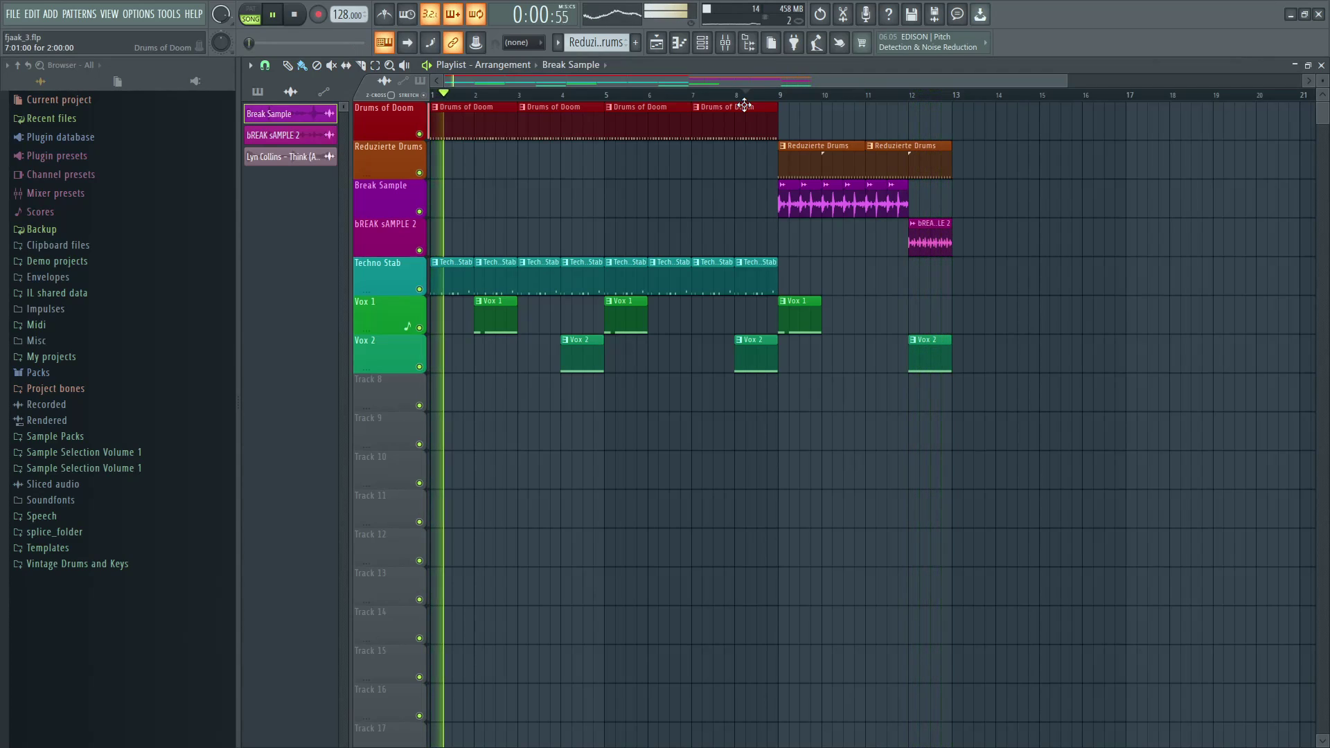
pyautogui.press('space')
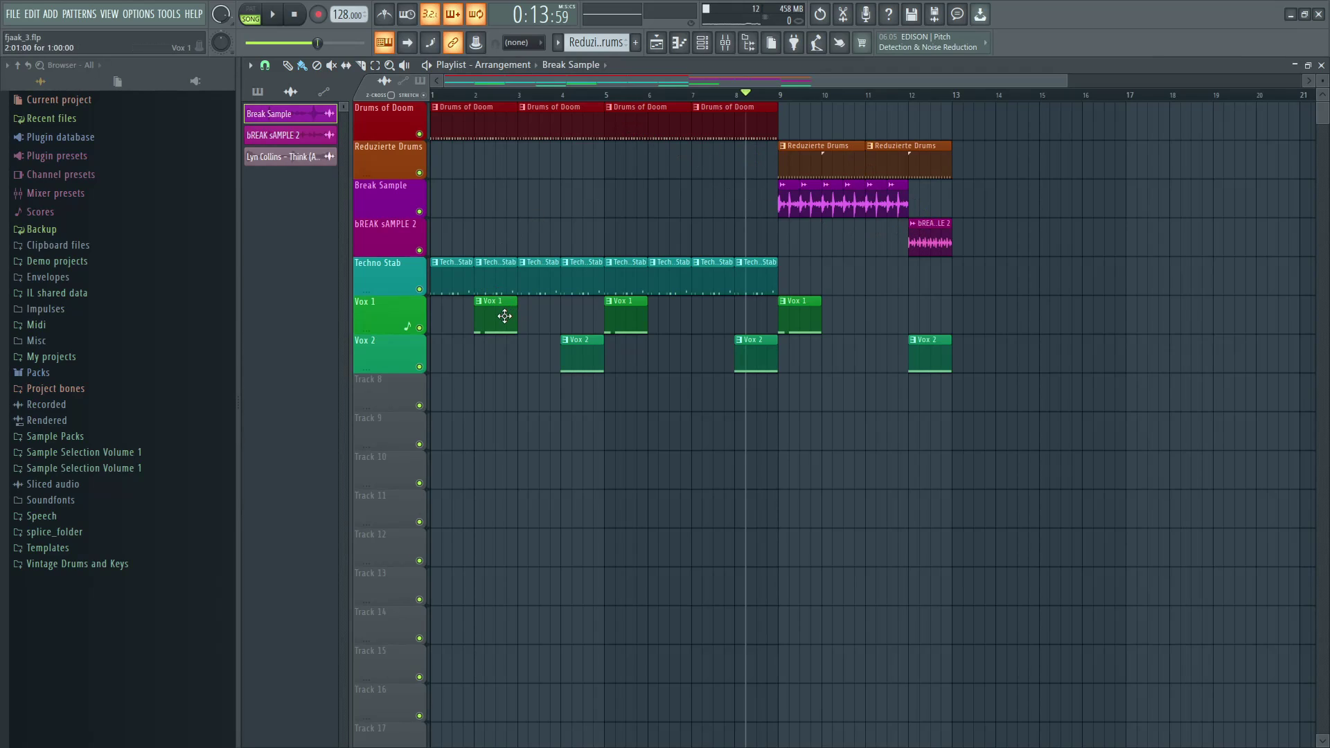
# - Select the Techno Stab pattern, check its notes in the channel rack, and audition the arrangement from the start before stopping
pyautogui.click(444, 275)
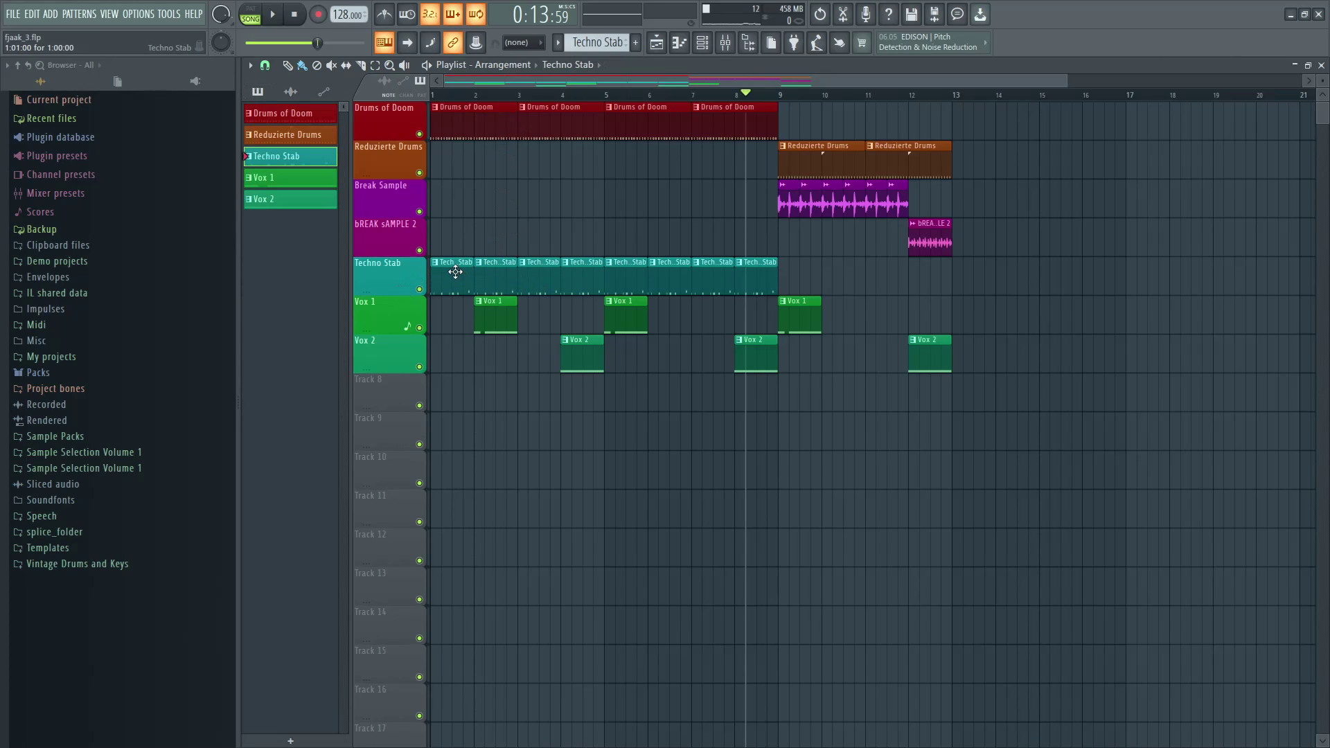
pyautogui.click(702, 42)
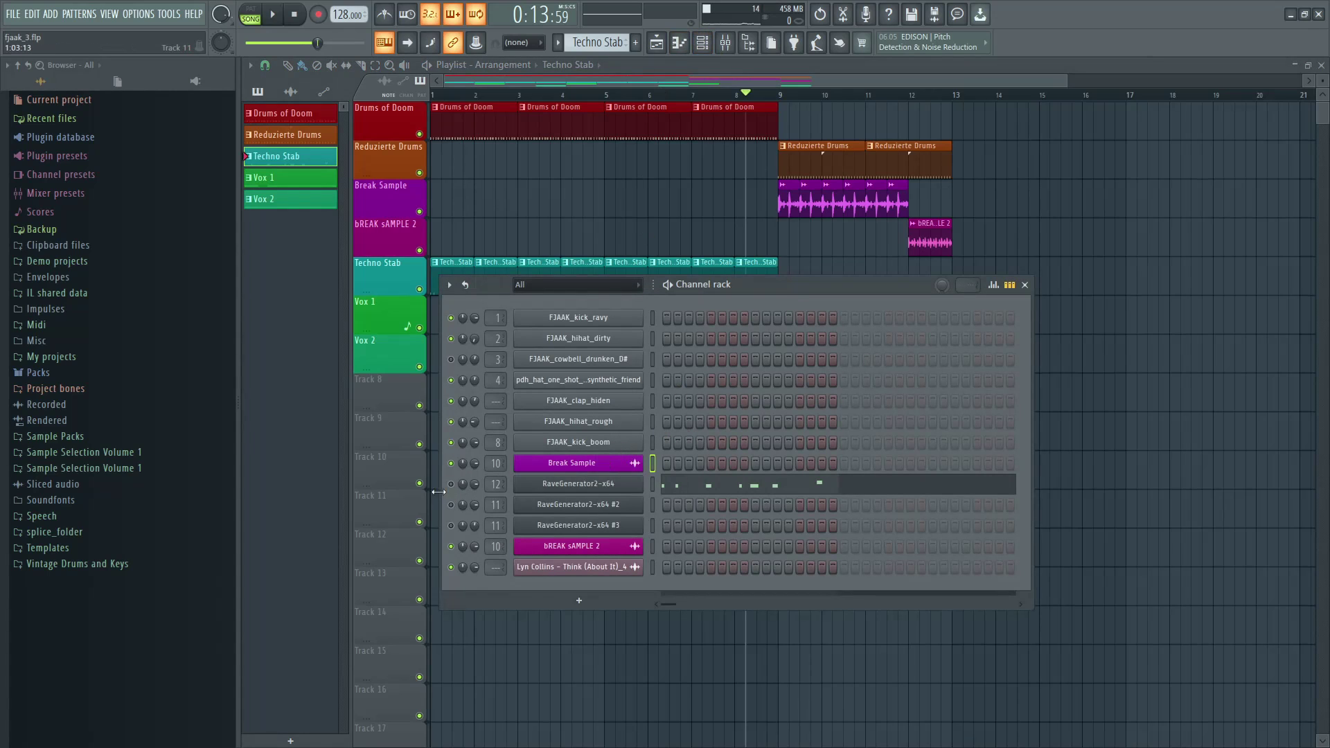
pyautogui.press('space')
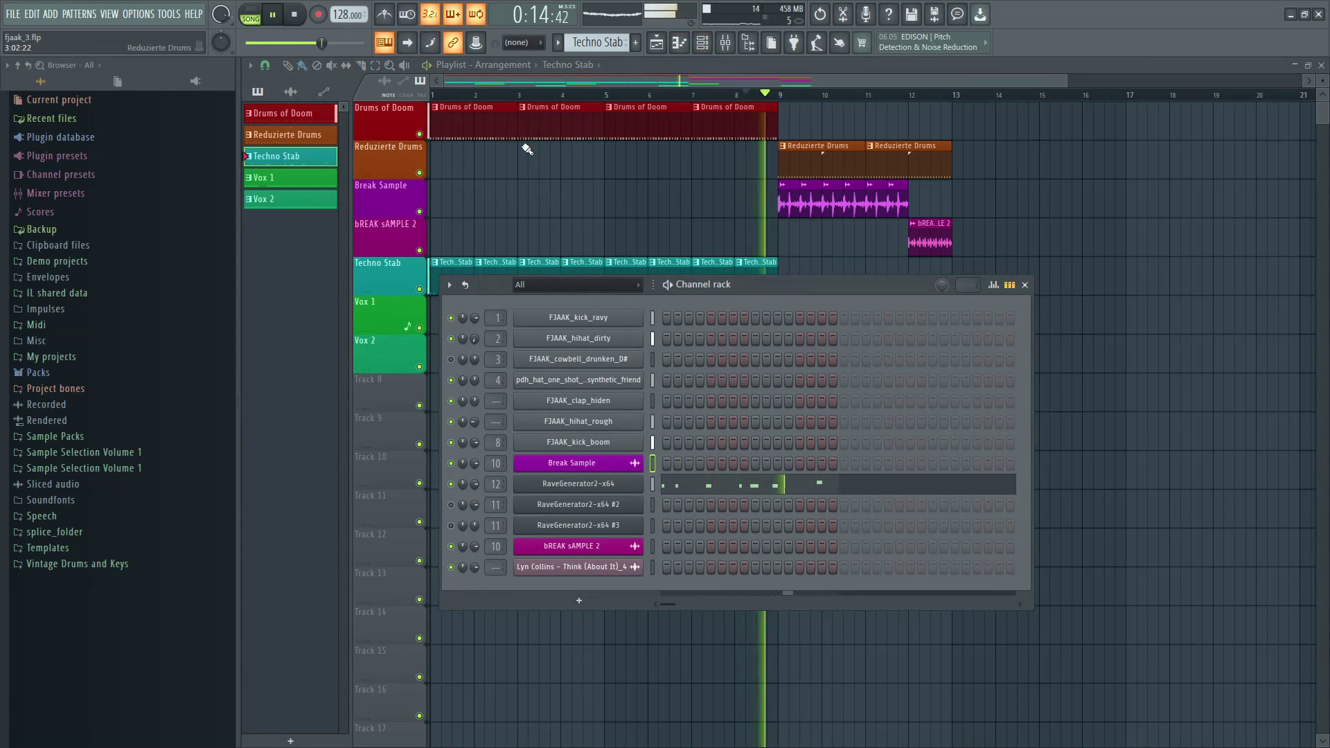
pyautogui.click(450, 95)
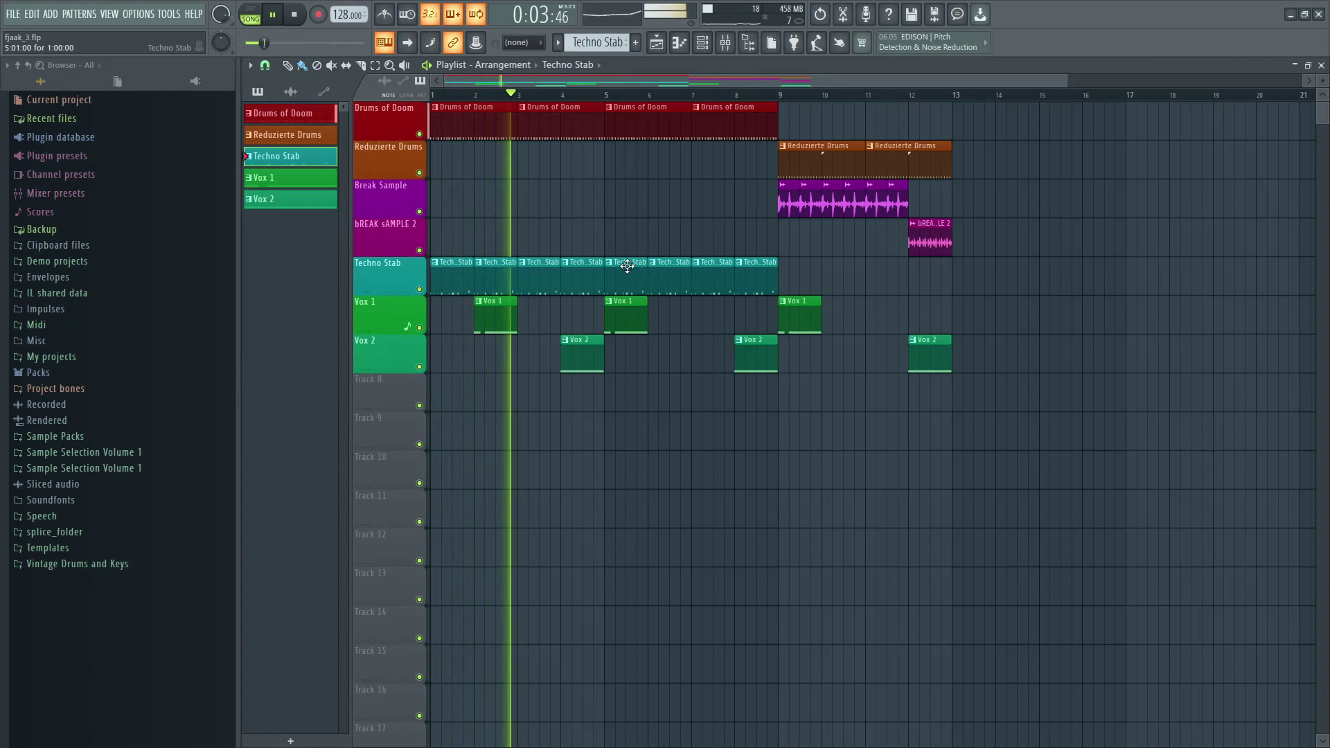
pyautogui.press('space')
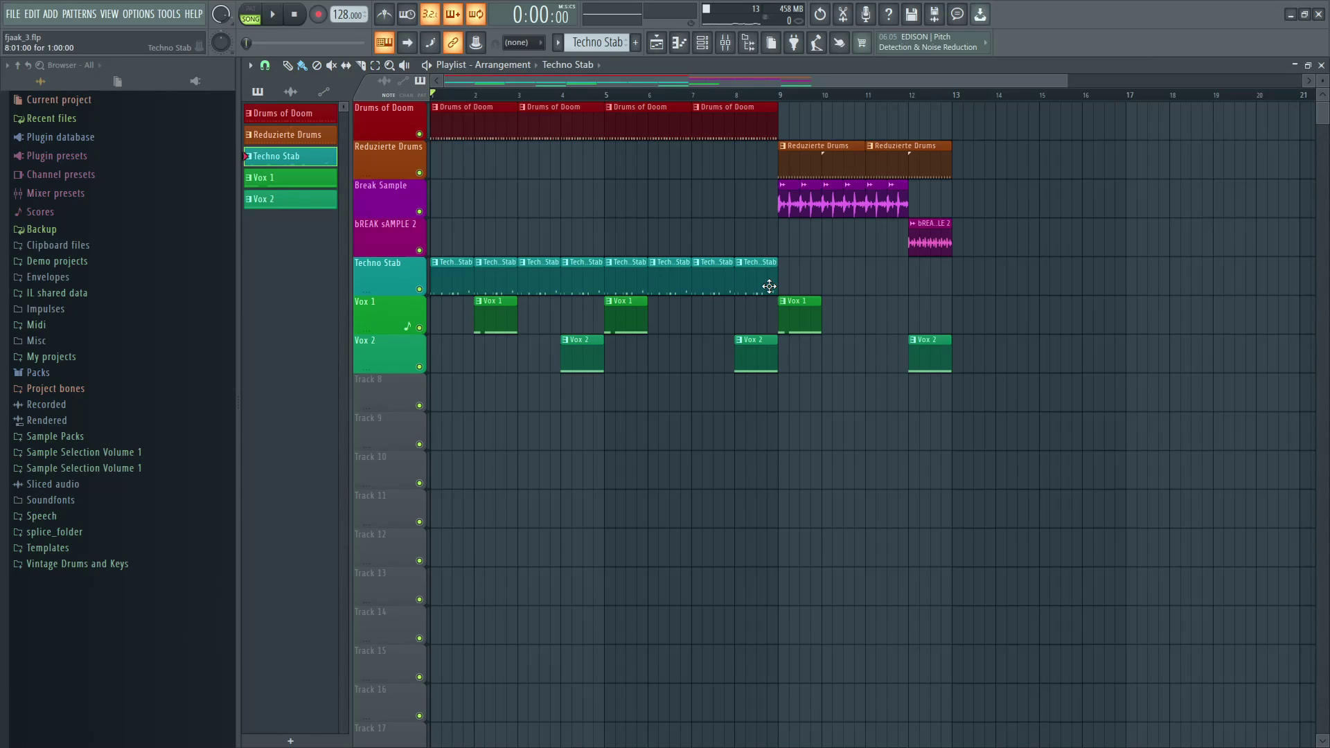
# - Open the RaveGenerator2-x64 instrument used by the Techno Stab pattern, examine its layered stab samples, and close it
pyautogui.click(703, 44)
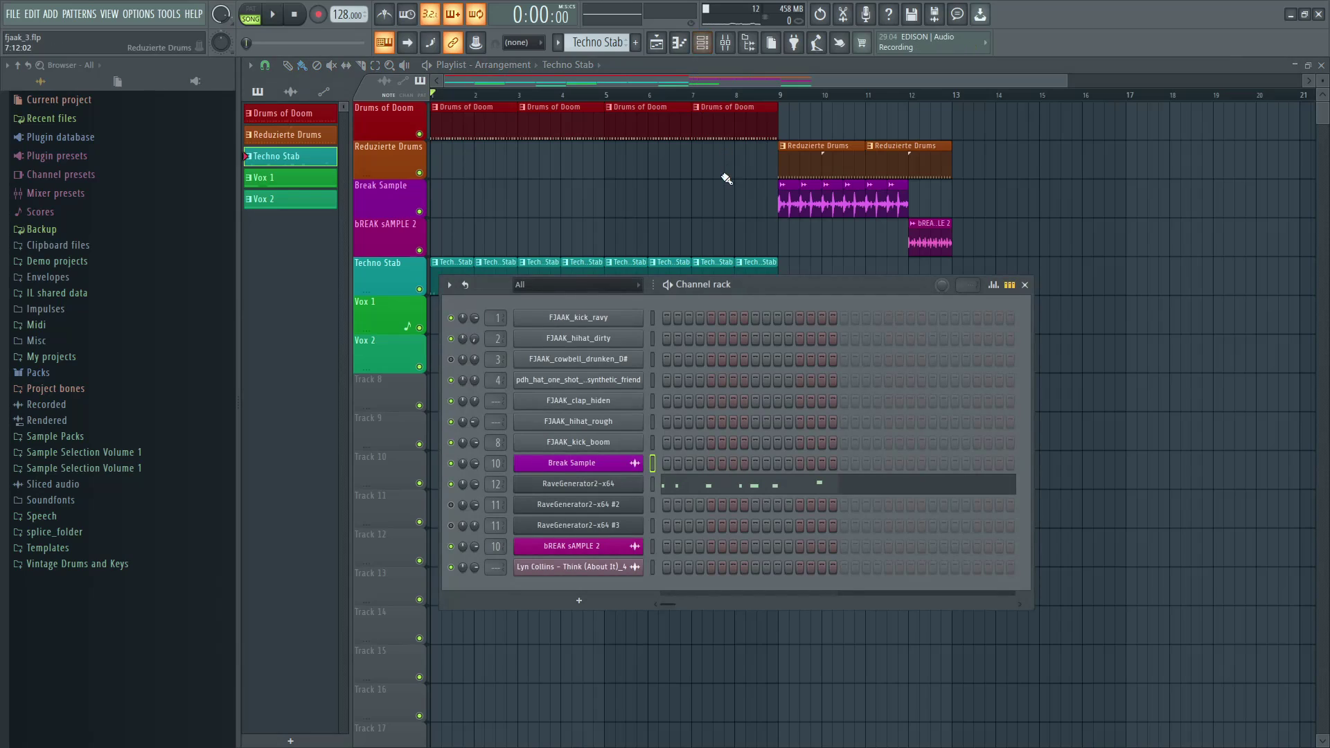
pyautogui.click(578, 485)
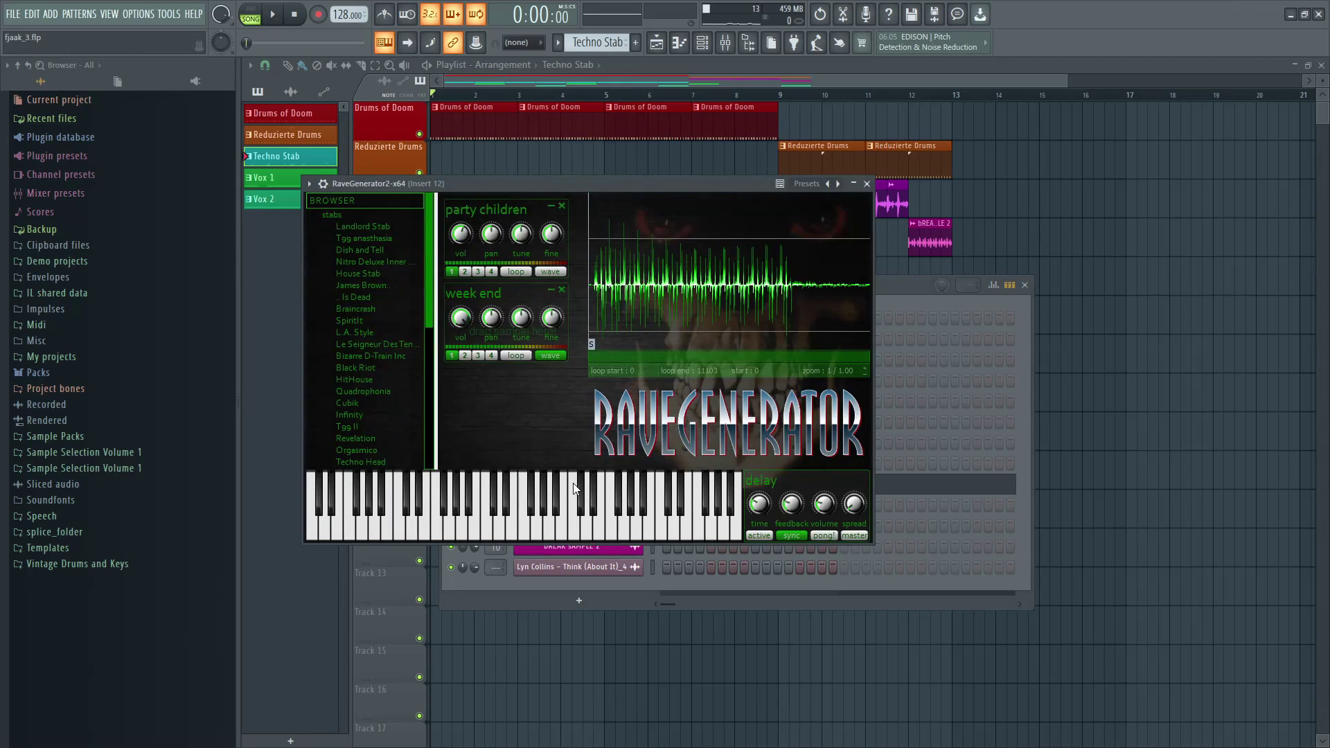
pyautogui.moveTo(625, 185); pyautogui.dragTo(743, 169)
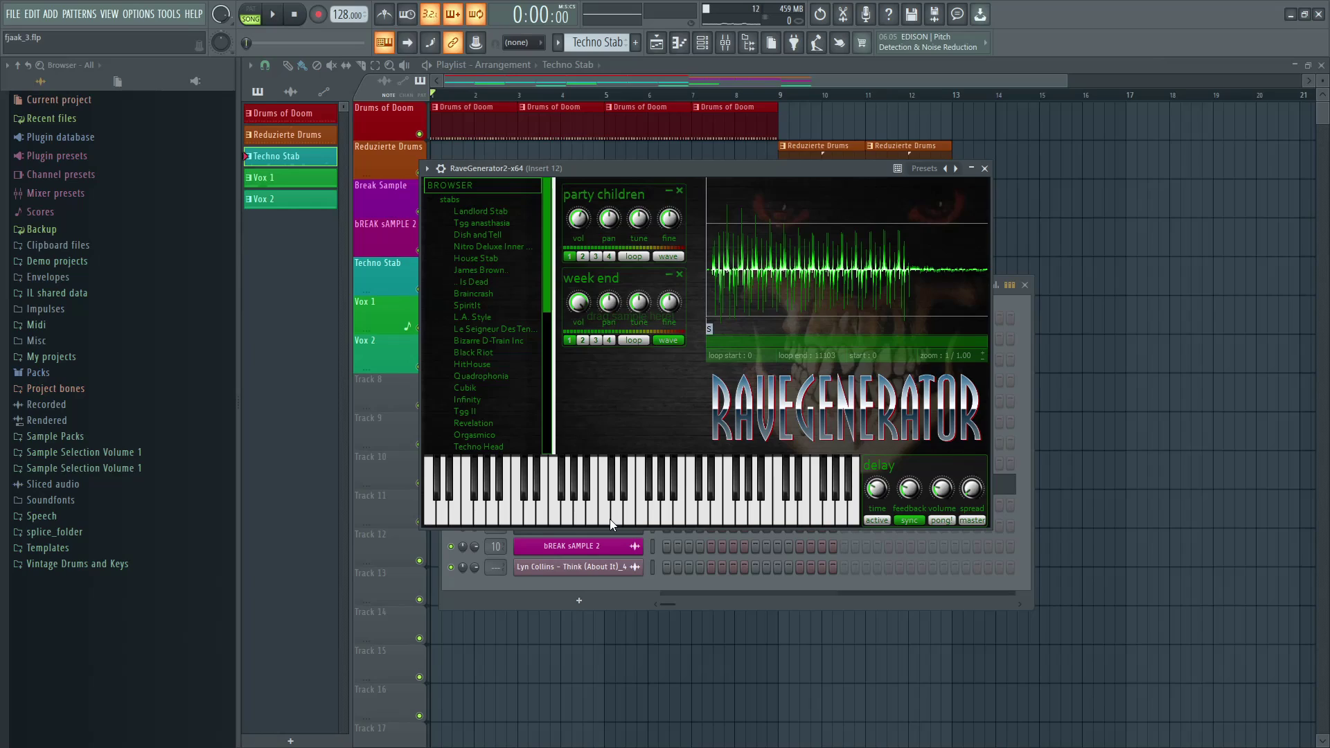
pyautogui.moveTo(547, 303); pyautogui.dragTo(548, 292)
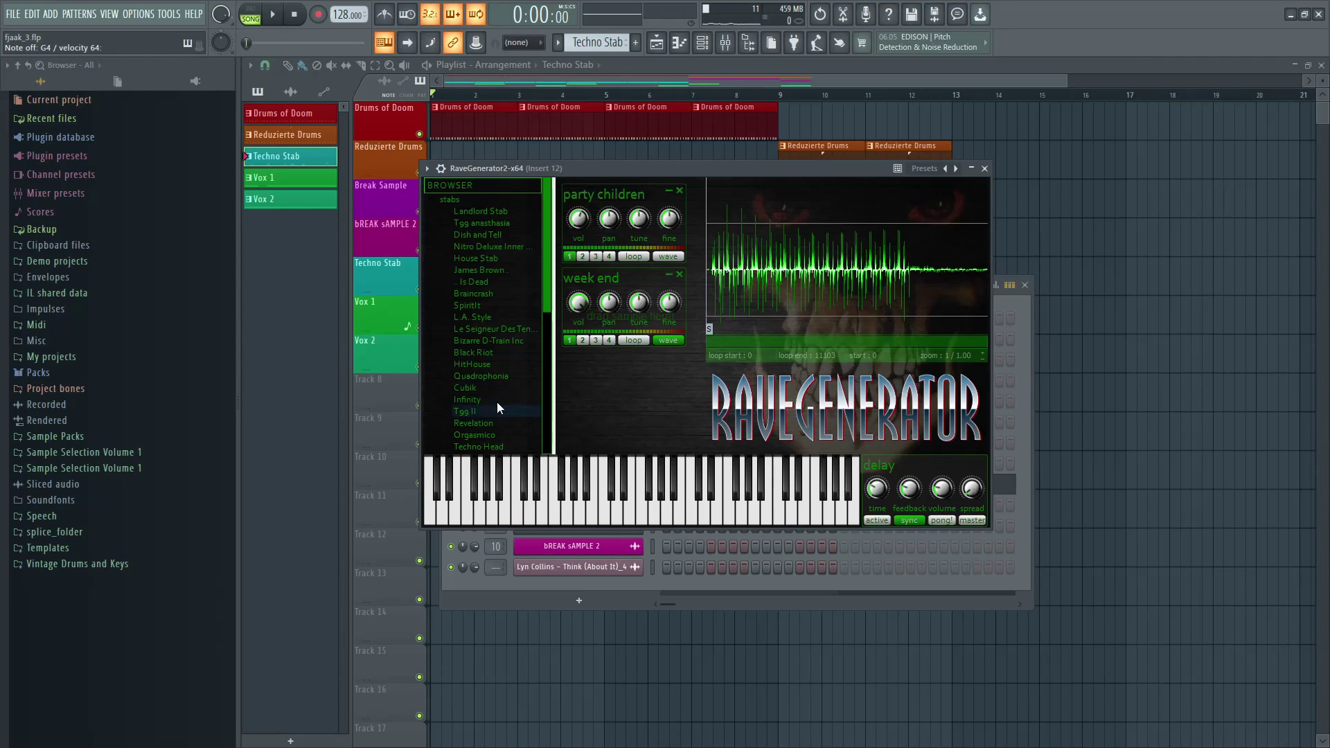
pyautogui.click(985, 168)
# - Clone the RaveGenerator2-x64 channel and remove the Party Children and Week End samples from the copy
pyautogui.rightClick(575, 498)
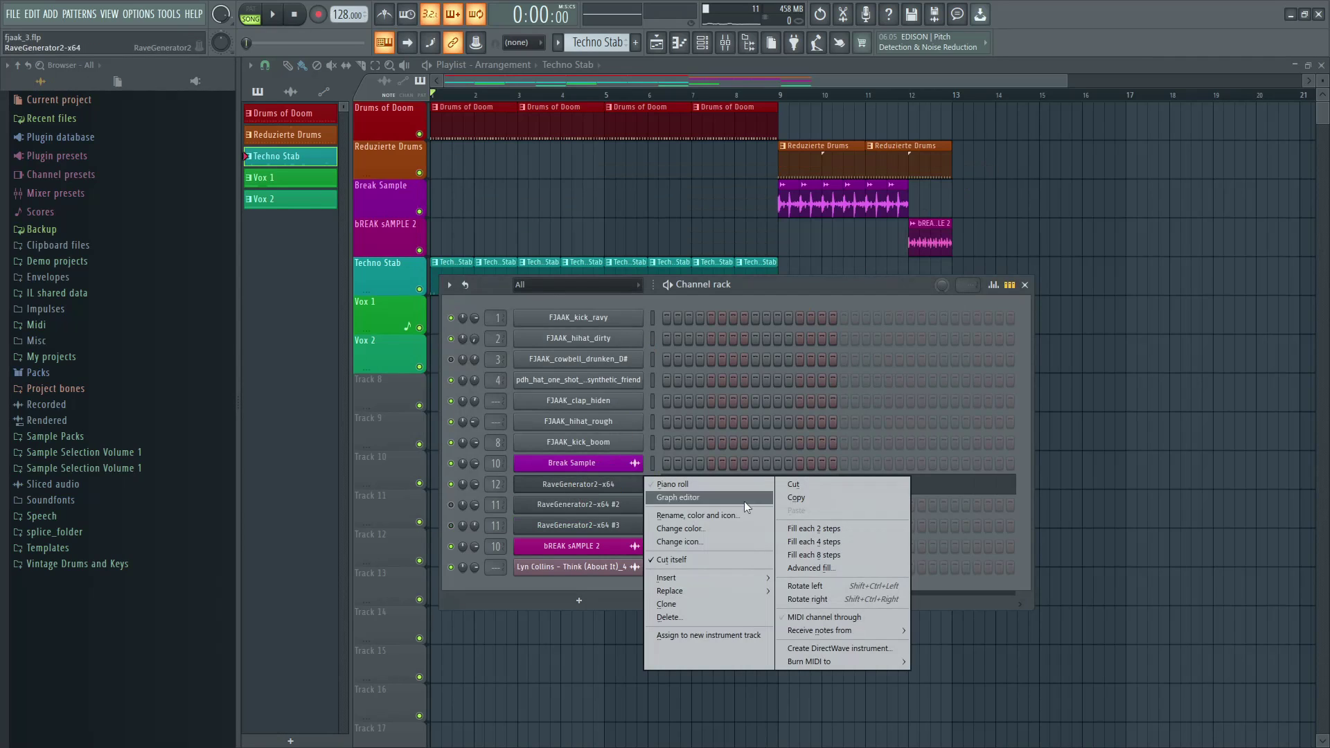
pyautogui.click(747, 607)
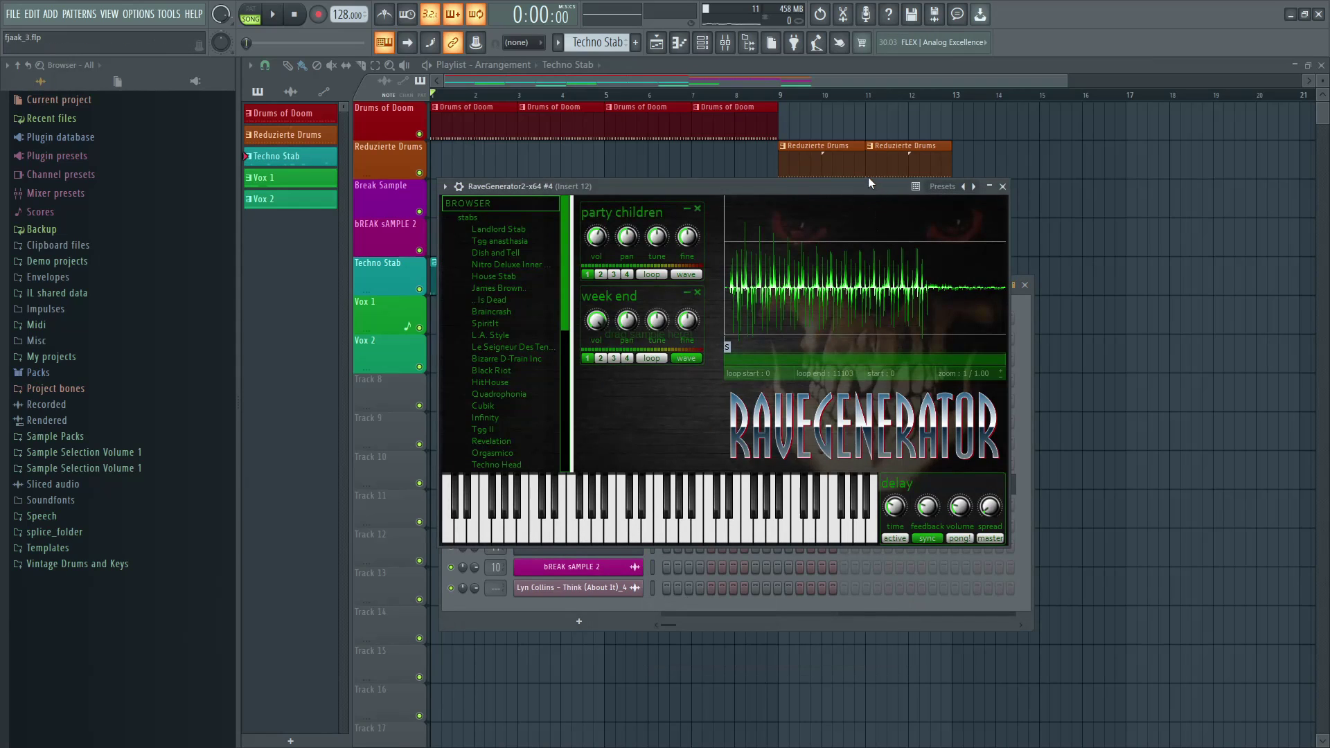
pyautogui.moveTo(871, 183); pyautogui.dragTo(982, 88)
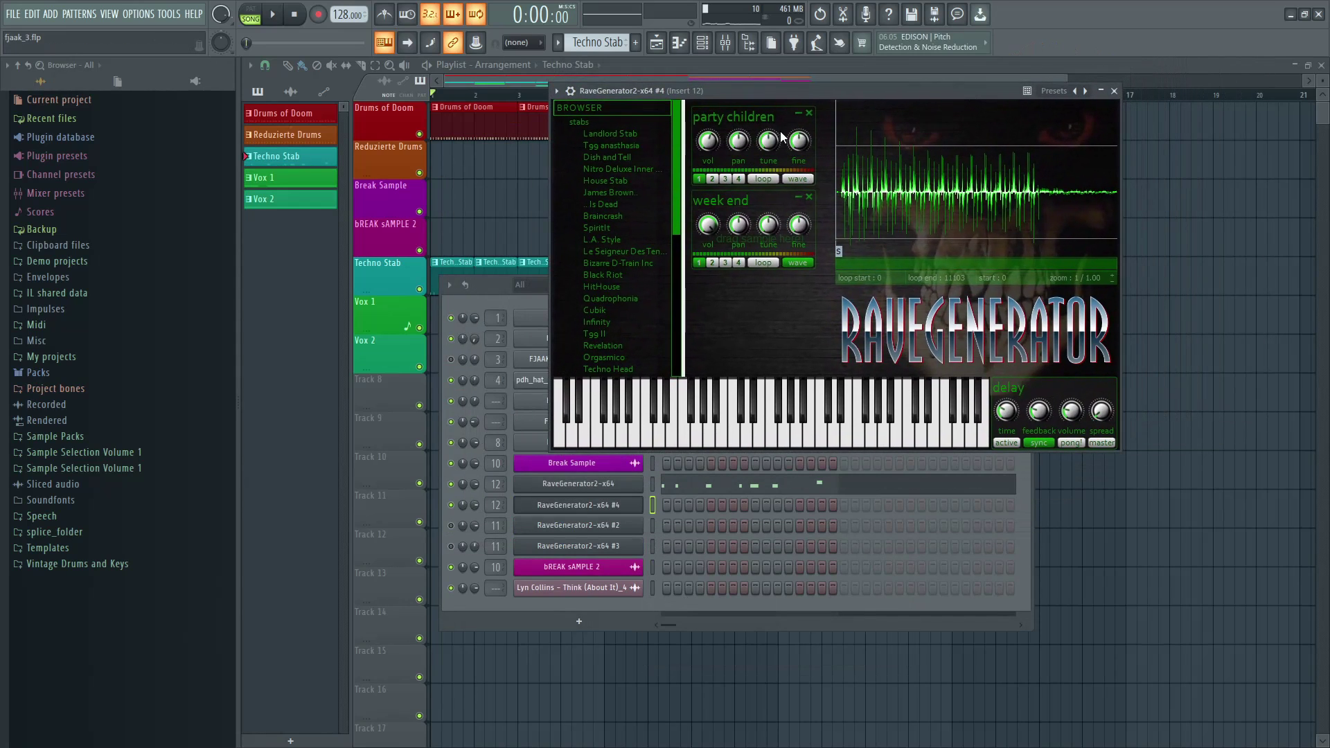
pyautogui.click(810, 113)
pyautogui.click(810, 113)
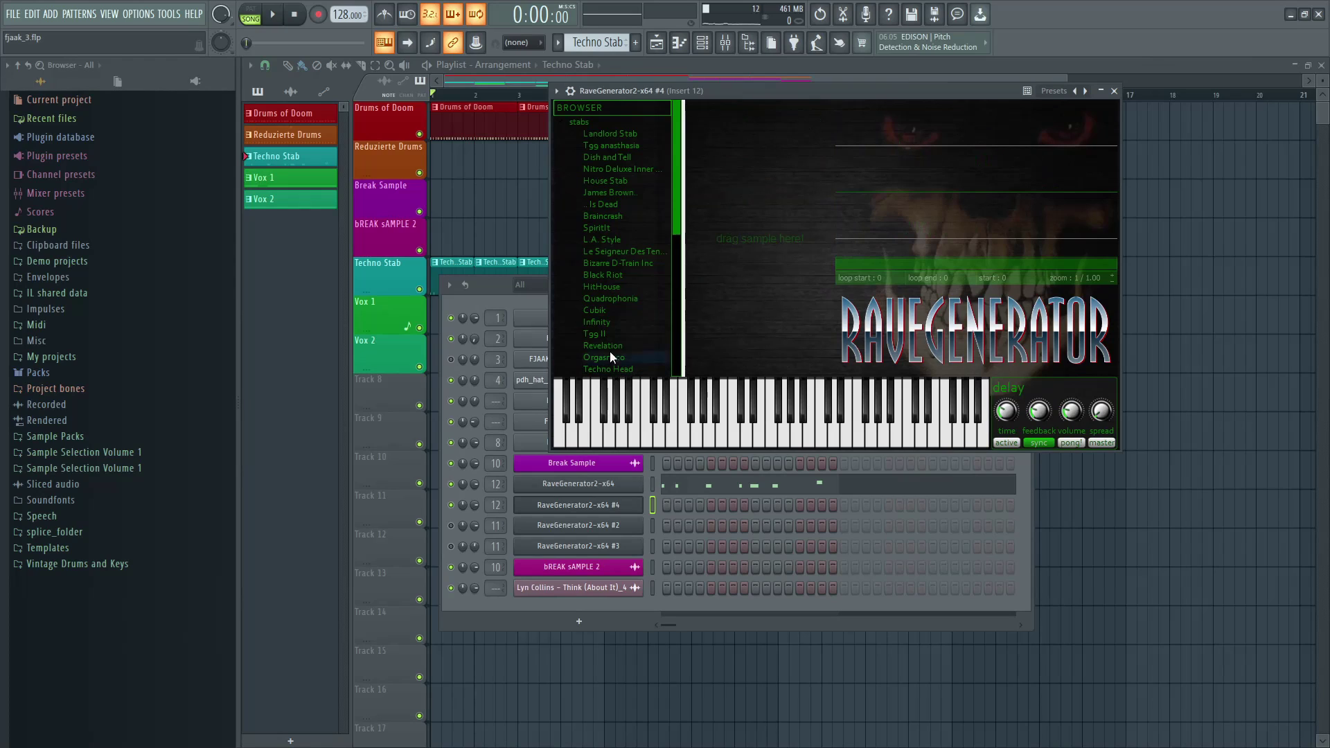
# - Load the Braincrash stab in the cloned RaveGenerator, lower its volume, and layer the Orgasmico stab with it
pyautogui.click(611, 217)
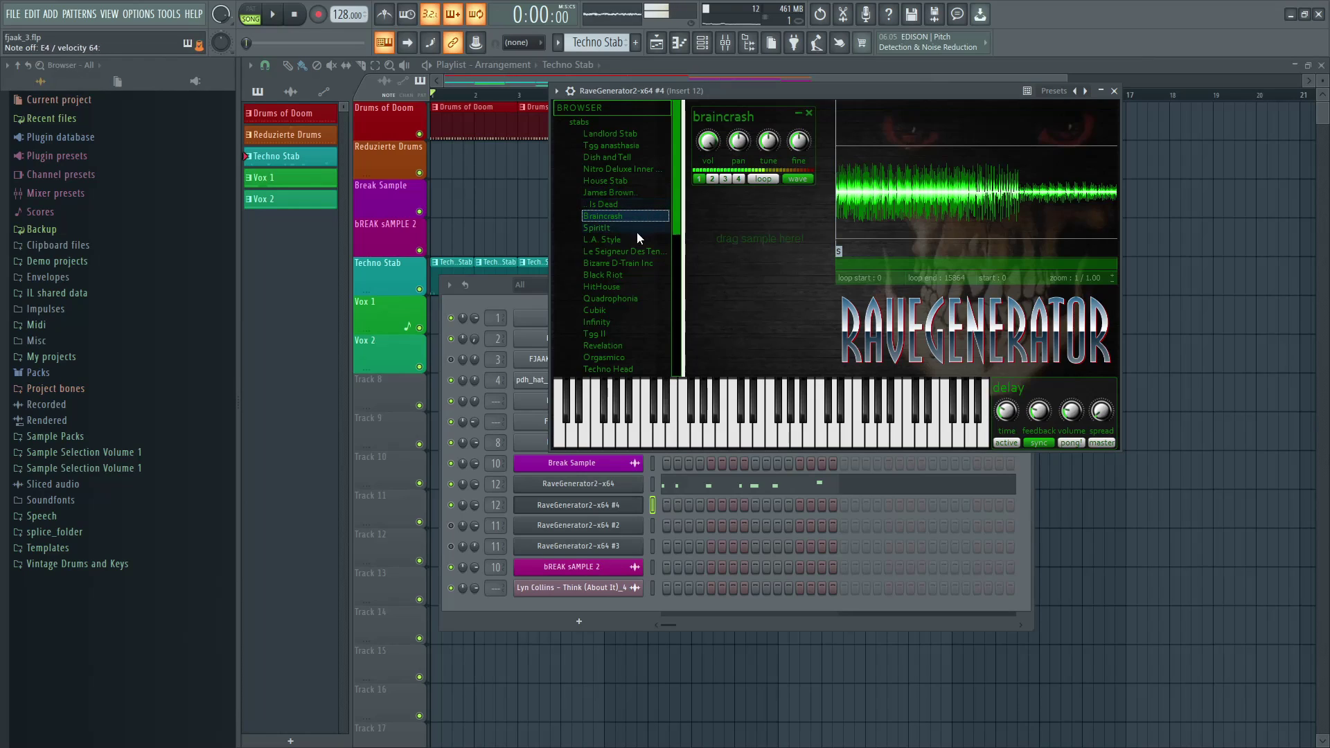
pyautogui.moveTo(705, 141); pyautogui.dragTo(713, 194)
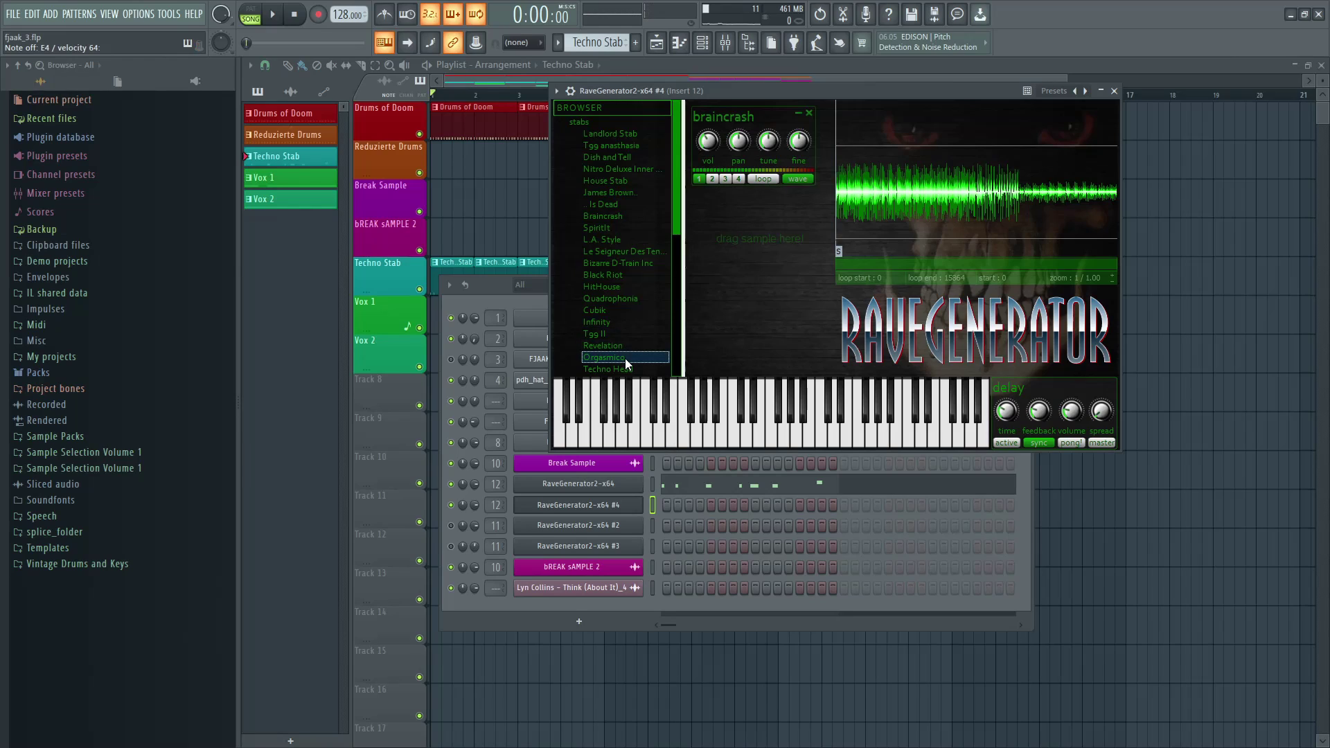
pyautogui.moveTo(625, 359); pyautogui.dragTo(758, 297)
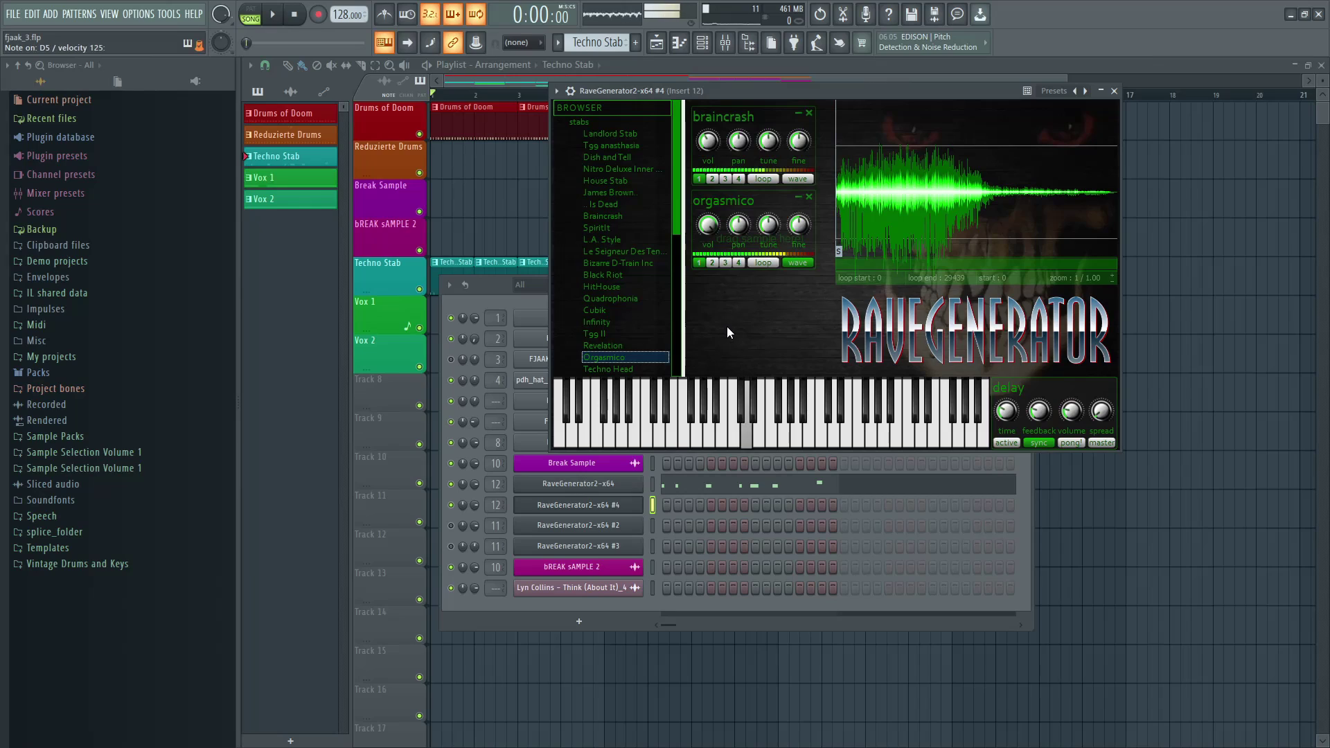
# - Add the Techno Head stab to the cloned RaveGenerator and remove the Orgasmico and Braincrash layers
pyautogui.doubleClick(637, 367)
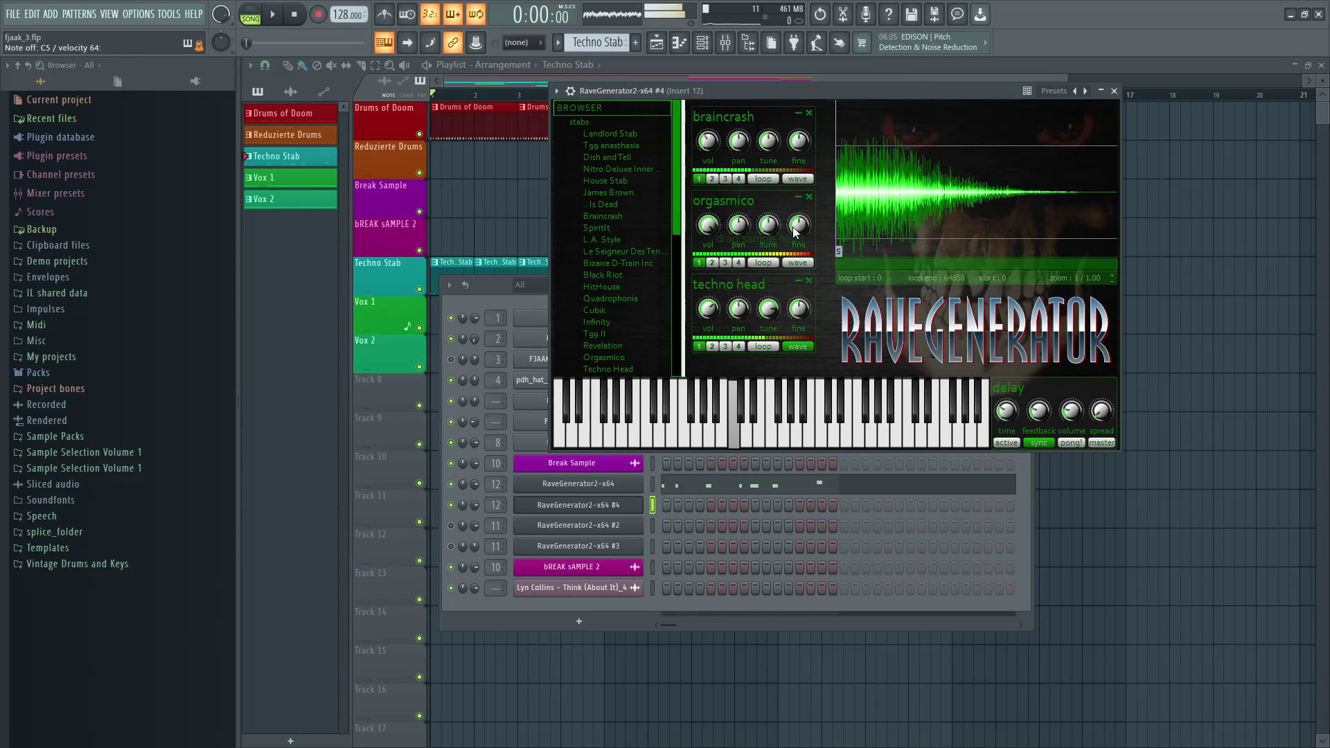
pyautogui.click(808, 197)
pyautogui.click(808, 112)
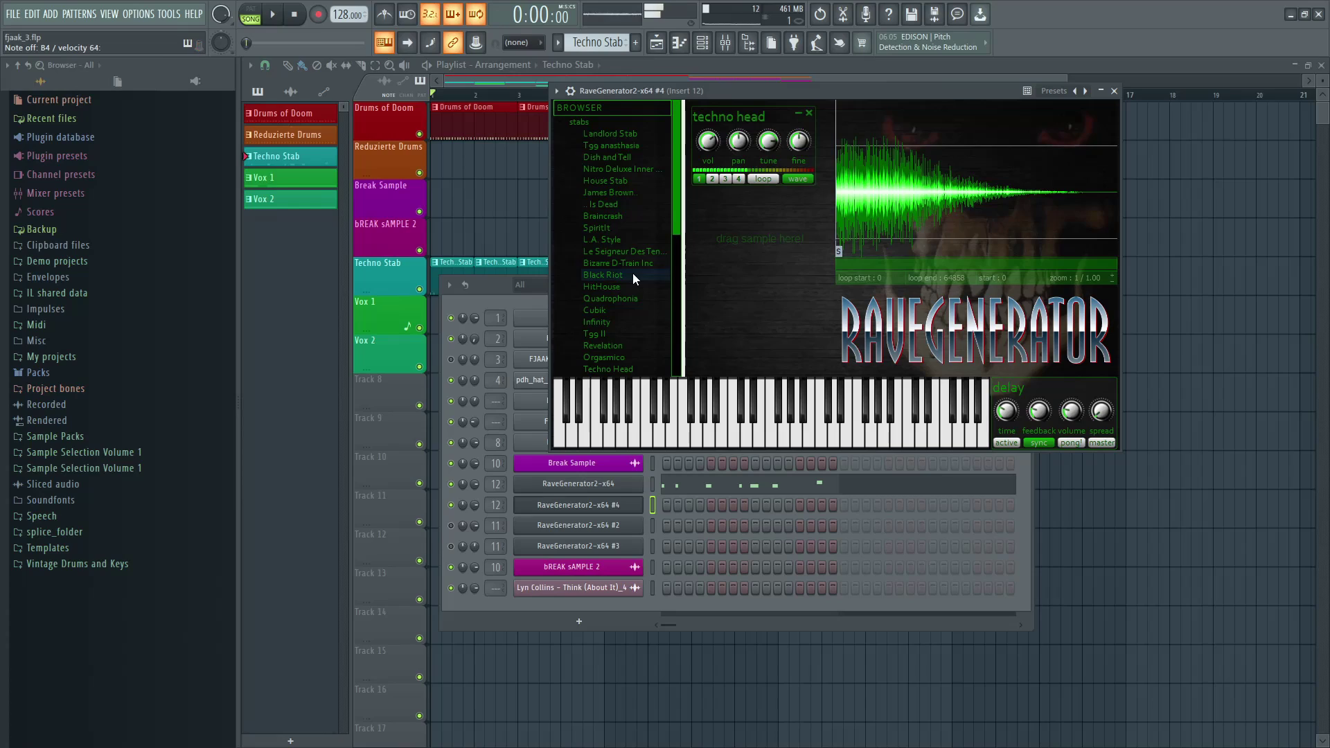
# - Replace Techno Head in the cloned RaveGenerator with the Orgasmico stab and then get Ready!, and clear the loaded sample
pyautogui.click(810, 114)
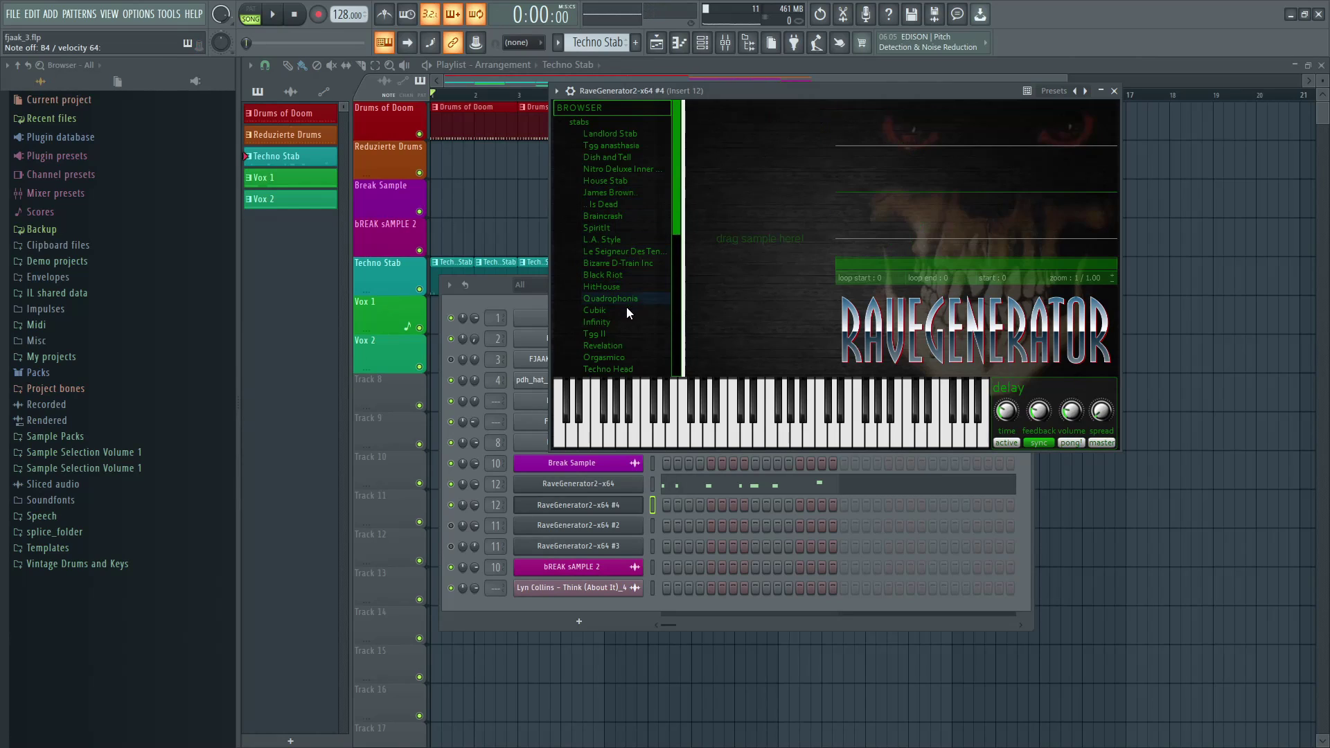
pyautogui.click(620, 356)
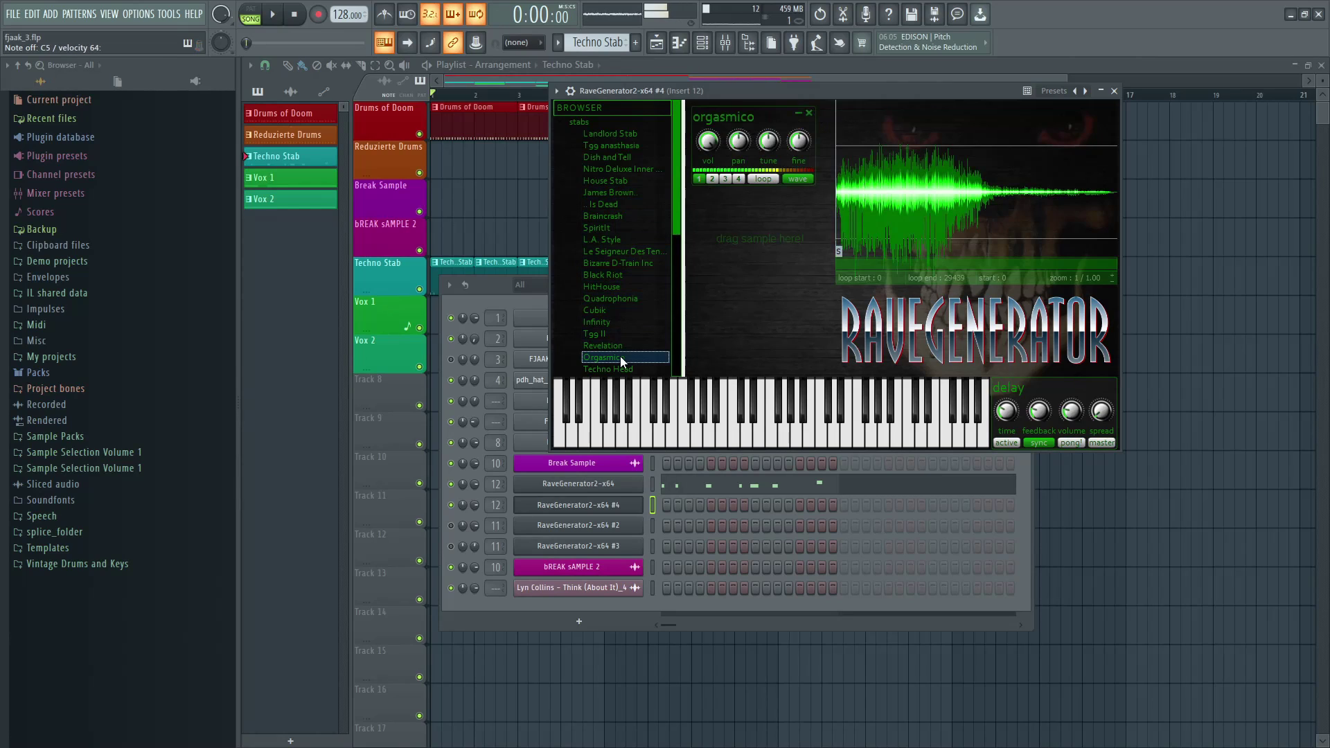
pyautogui.scroll(-2, 620, 347)
pyautogui.click(618, 322)
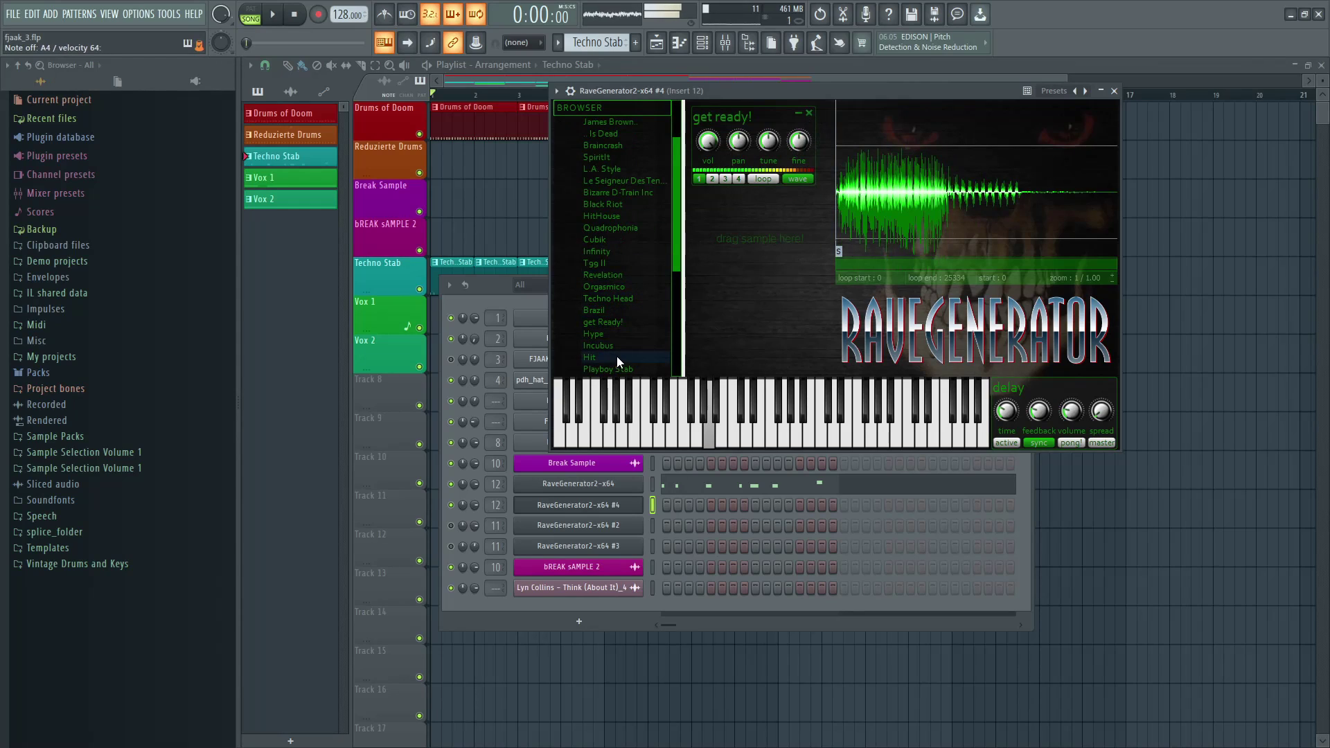
pyautogui.scroll(-3, 624, 347)
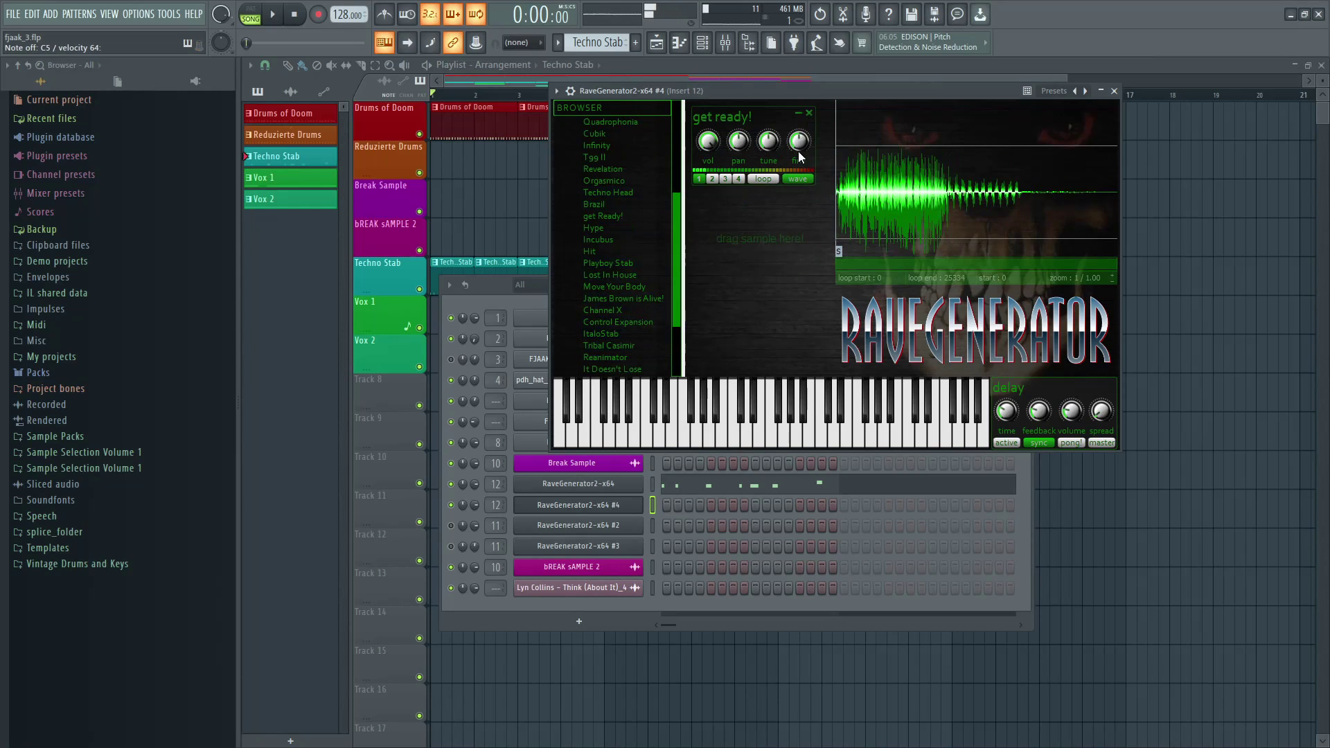
pyautogui.click(810, 113)
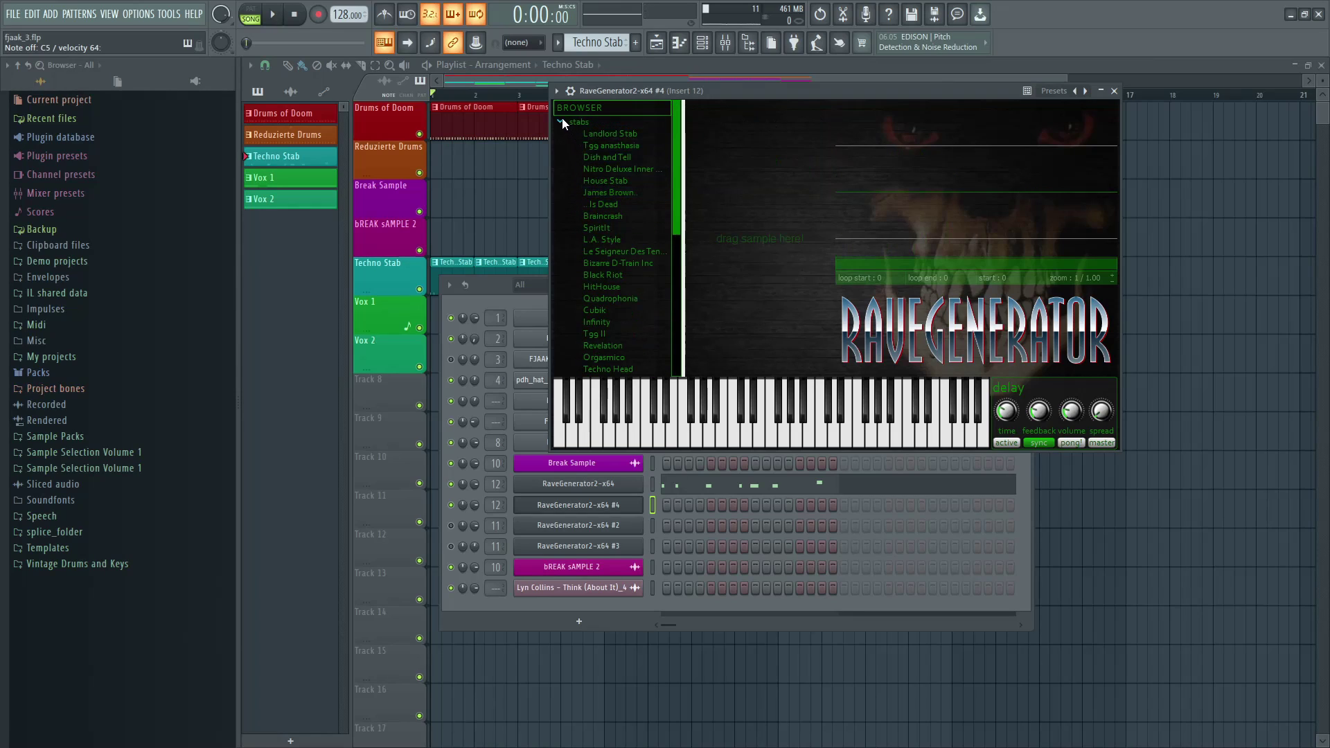
# - Load FidelFattiPiano from the stabs2 category, layer Rave Action with it, and remove both samples from the cloned RaveGenerator
pyautogui.click(561, 122)
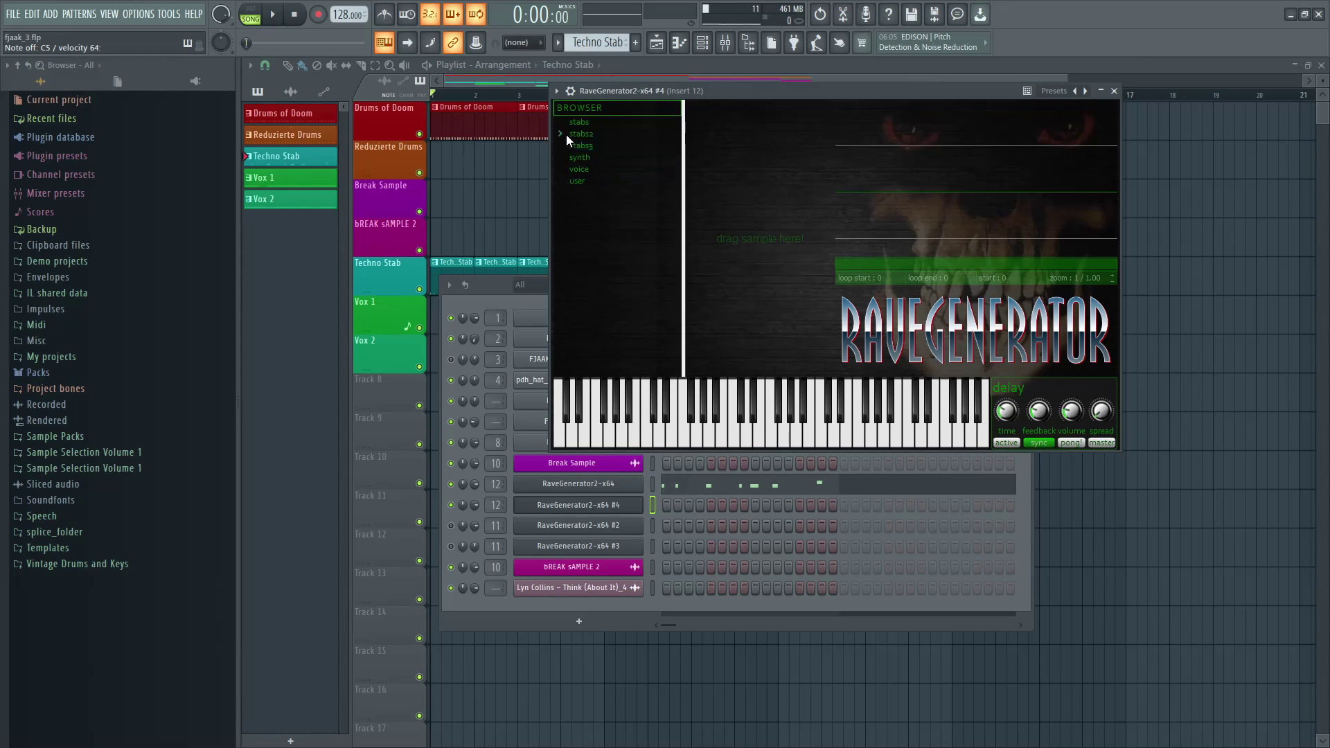
pyautogui.click(567, 134)
pyautogui.click(603, 240)
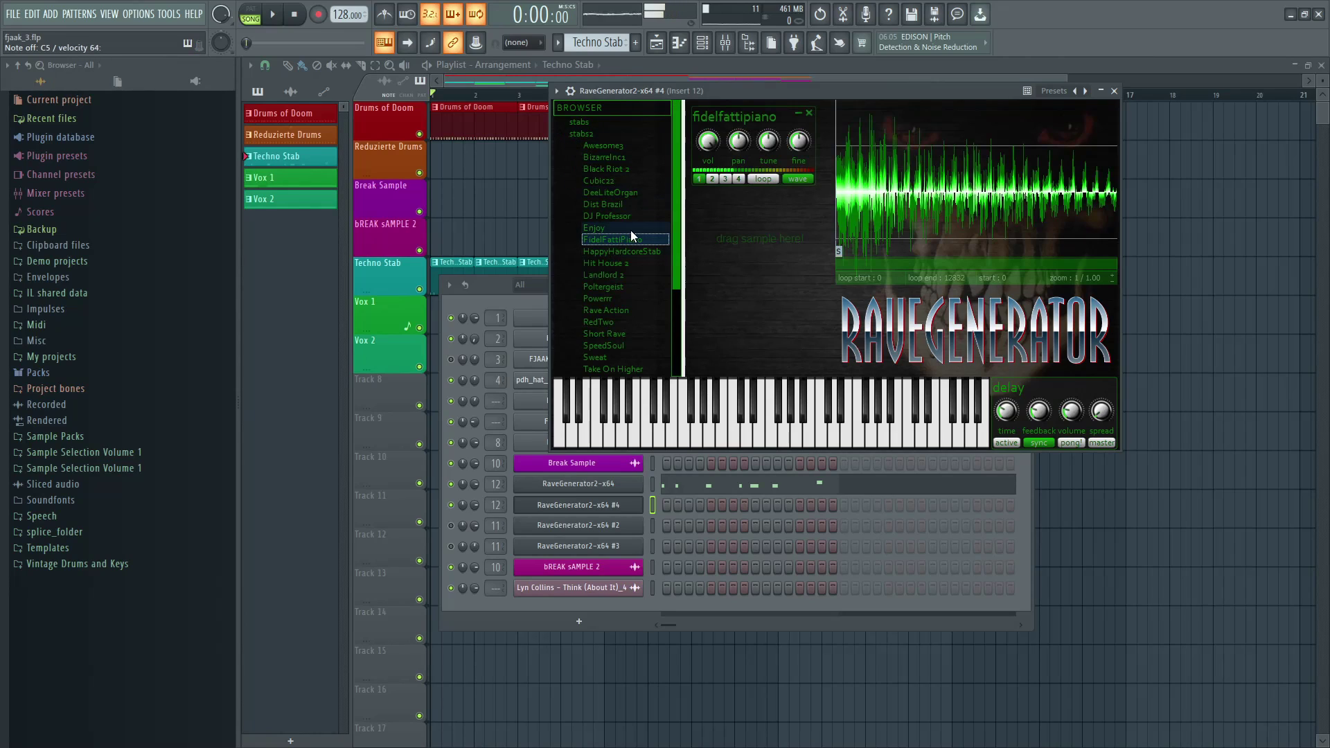
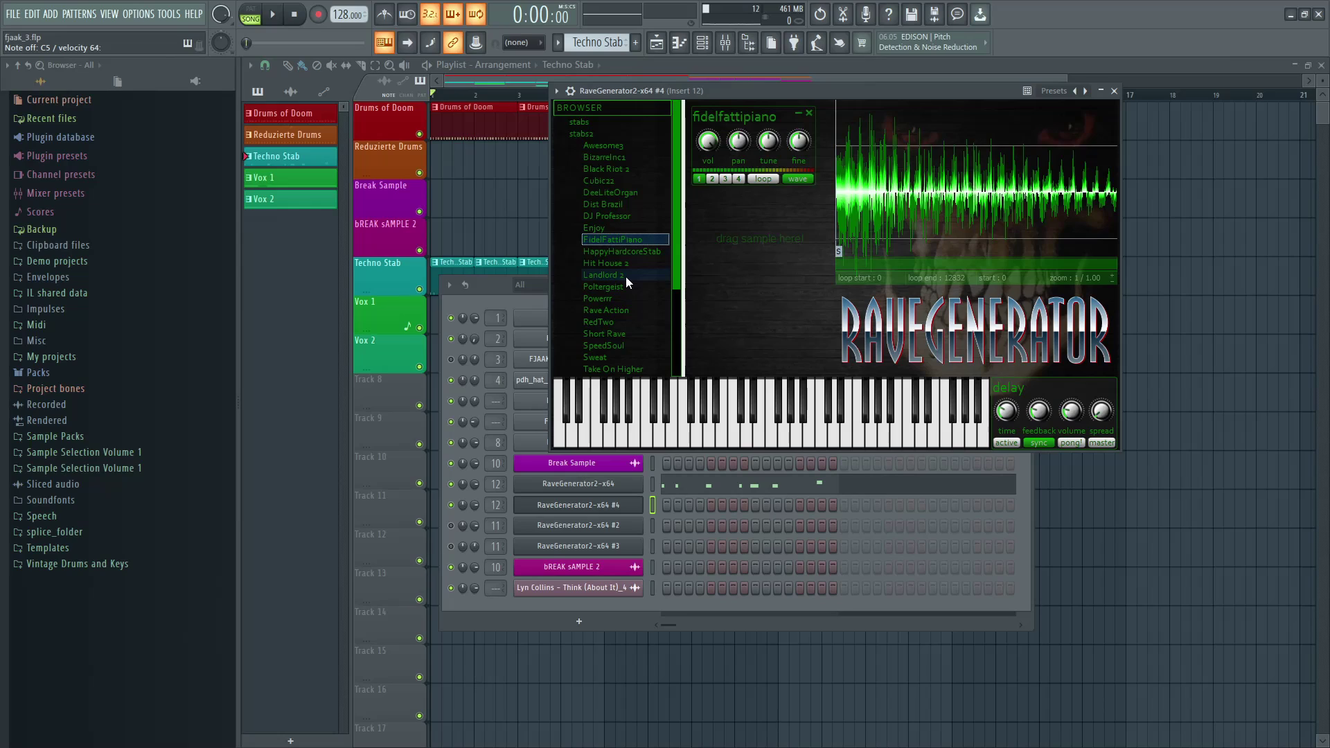
pyautogui.click(617, 313)
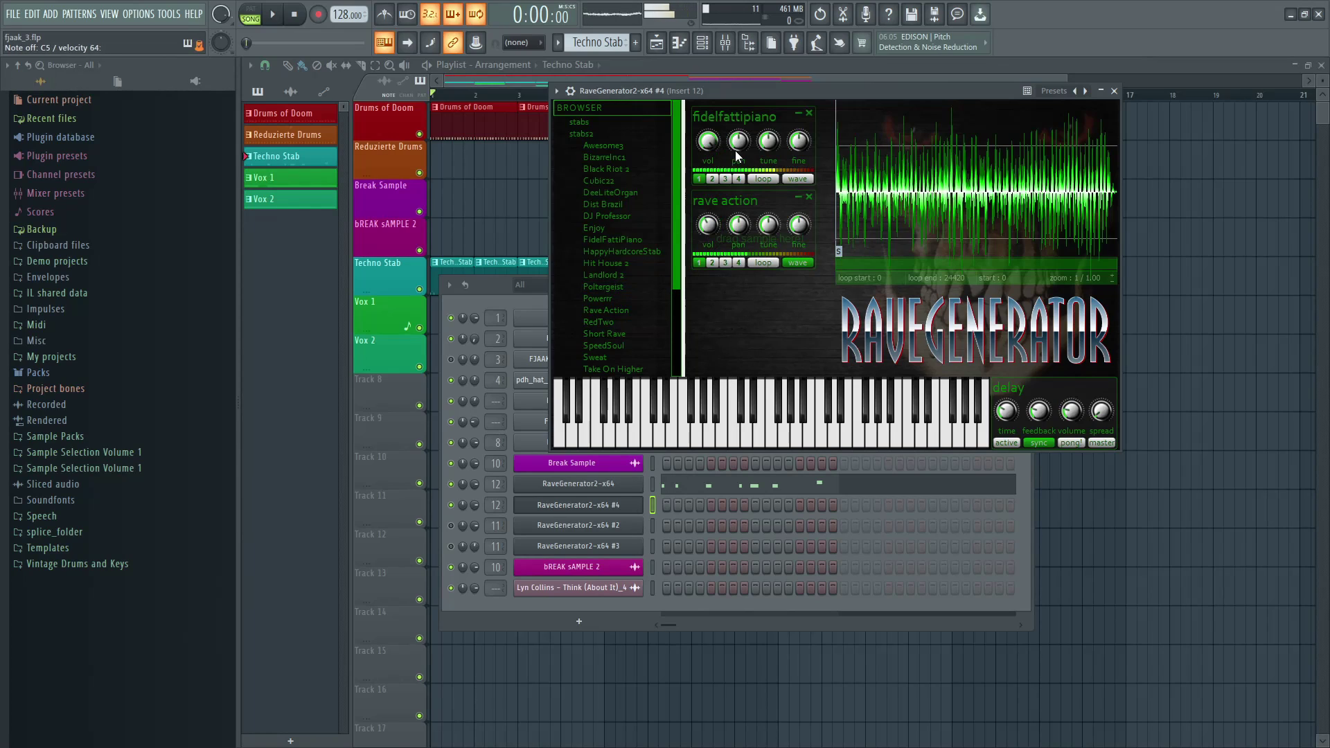
pyautogui.click(809, 197)
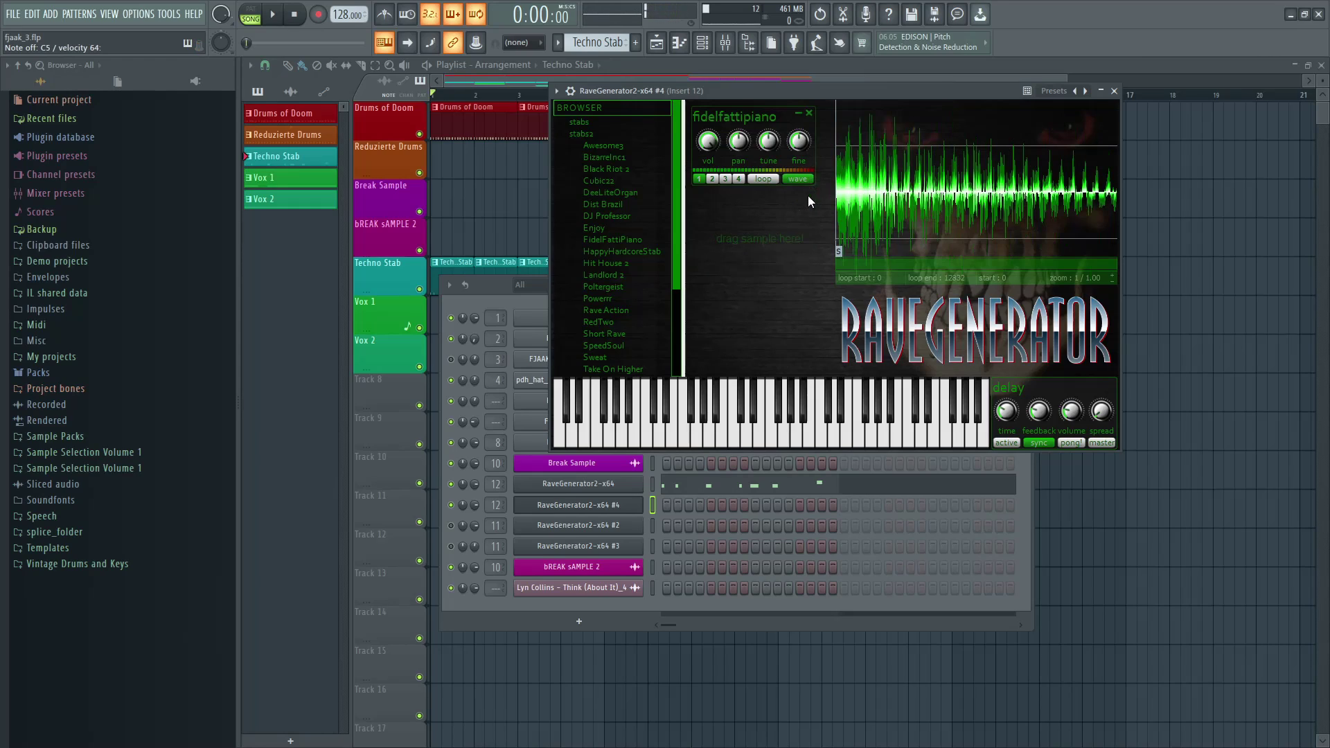
pyautogui.click(808, 113)
# - Load the Take On Higher stab, adjust its volume envelope's sustain, and go through its pitch envelope and reverse/filter/akaize settings
pyautogui.click(633, 366)
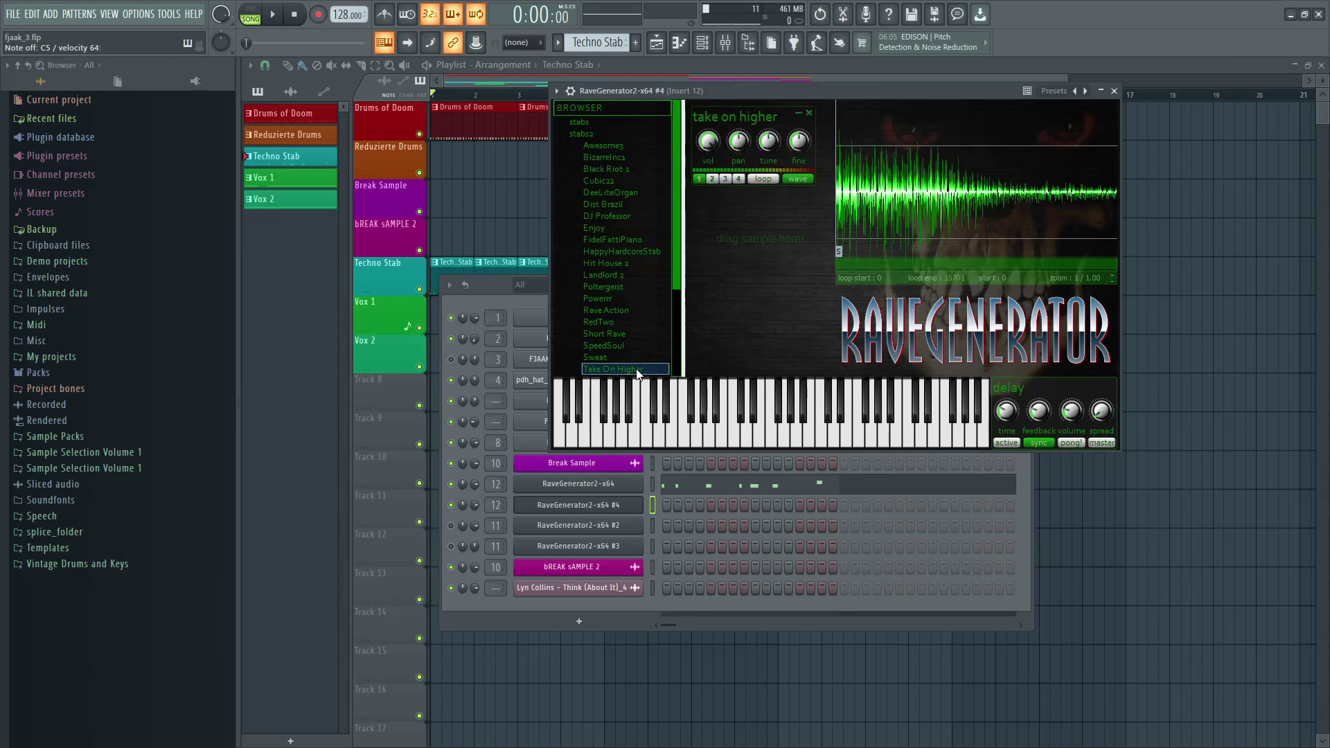
pyautogui.click(712, 178)
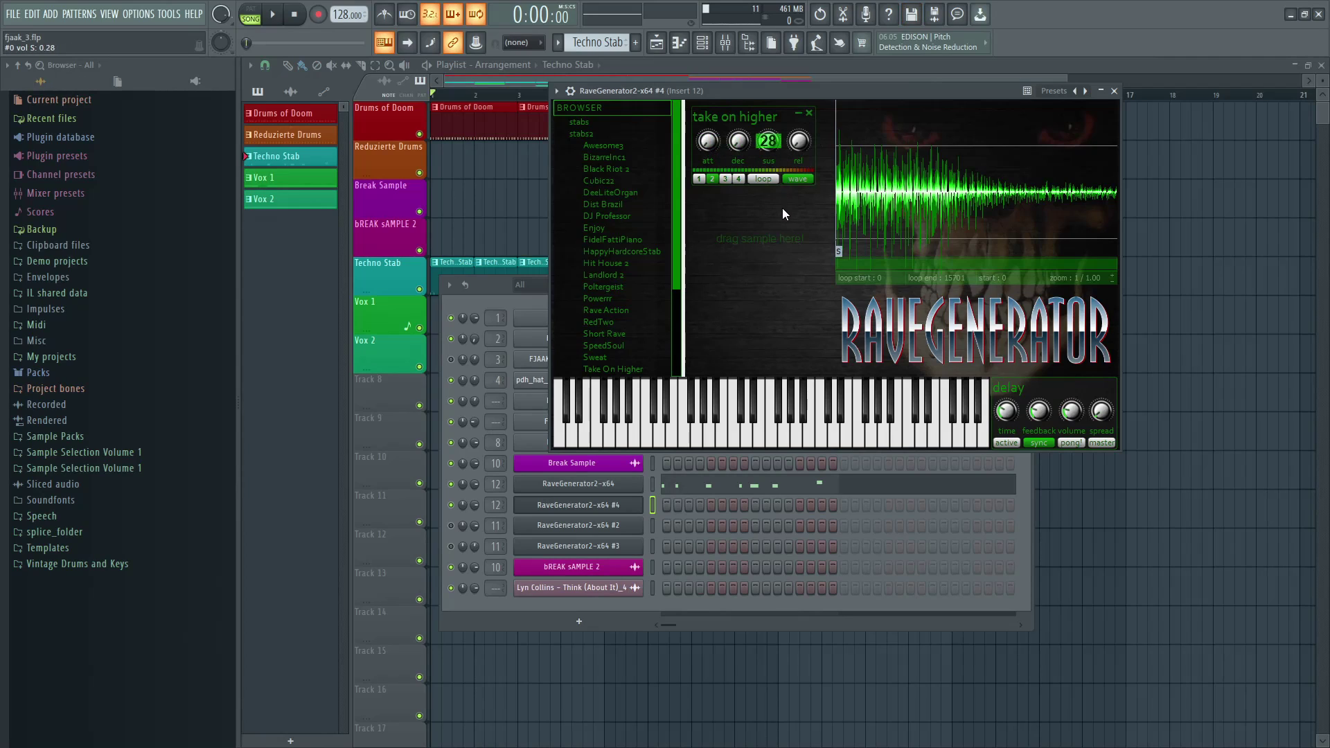
pyautogui.moveTo(783, 210); pyautogui.dragTo(787, 223)
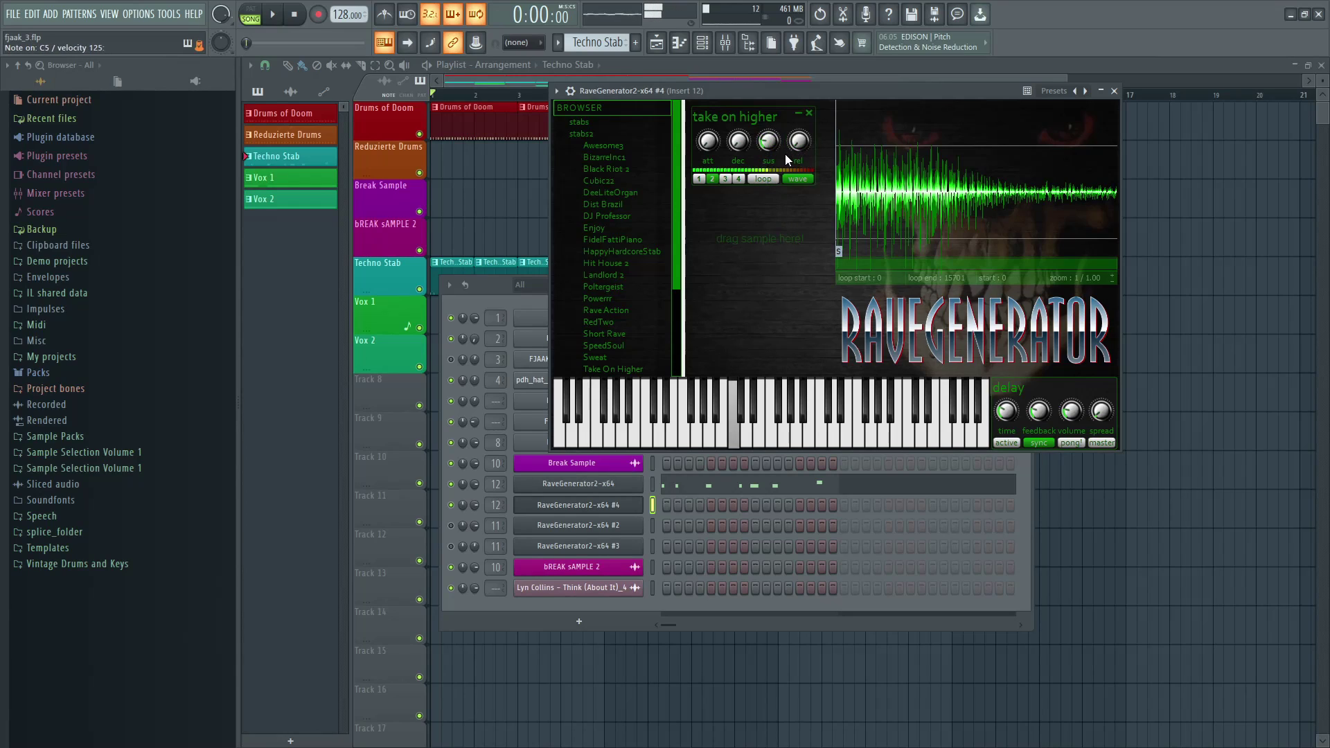
pyautogui.click(725, 179)
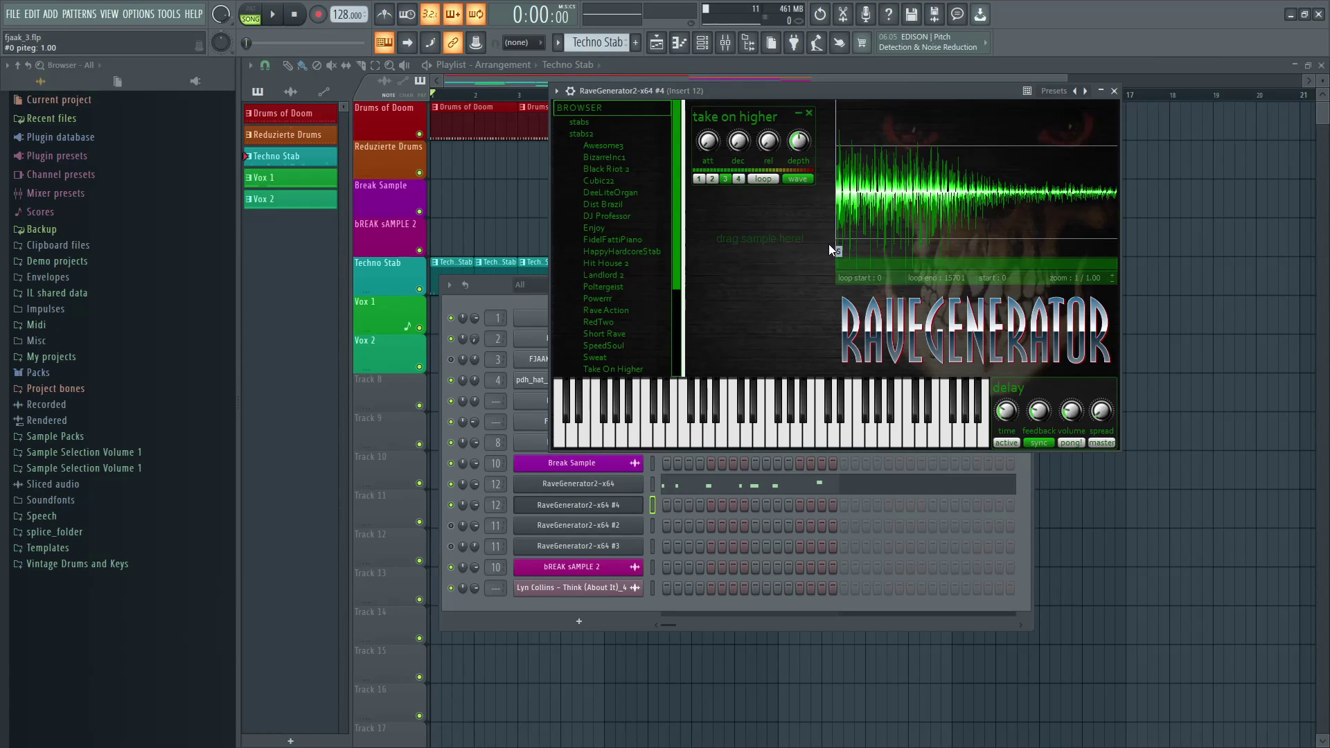
pyautogui.click(738, 178)
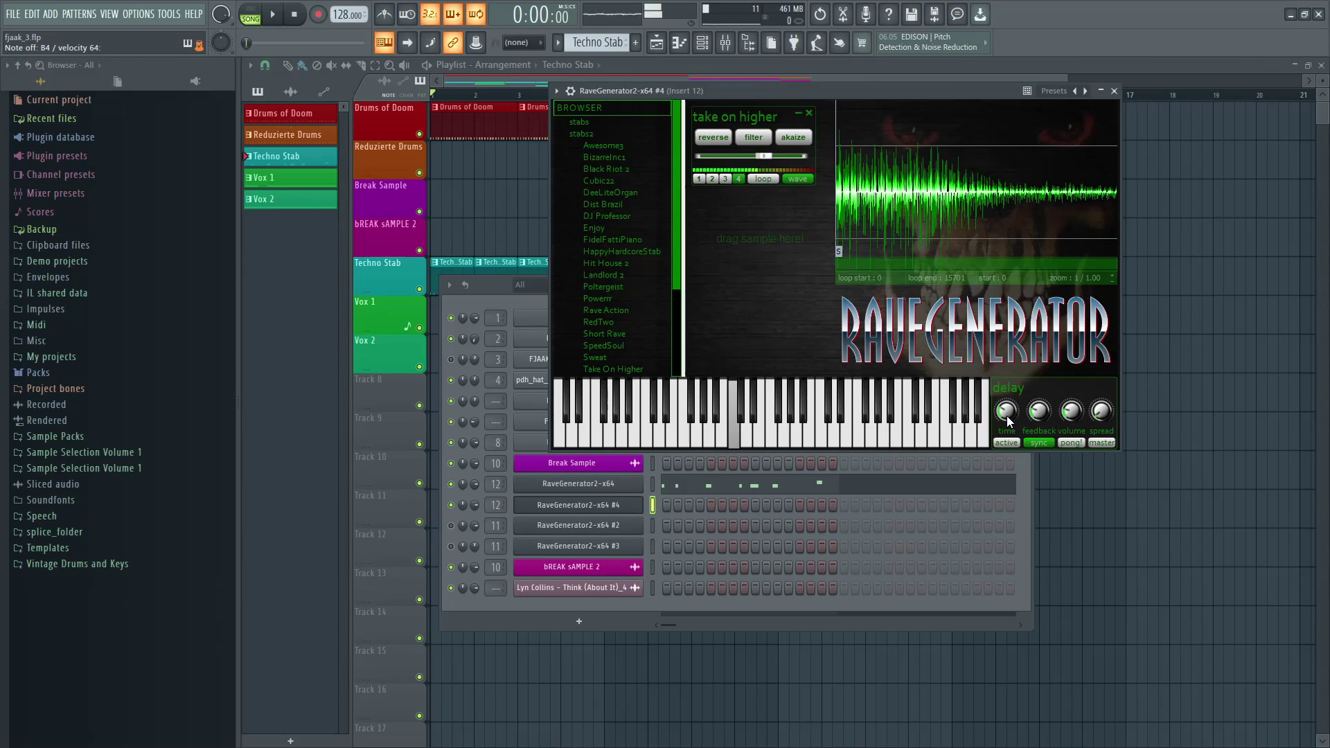
# - Raise the delay's time and feedback, try the delay on Take On Higher, and remove the sample
pyautogui.moveTo(1006, 411); pyautogui.dragTo(1001, 368)
pyautogui.moveTo(1032, 287); pyautogui.dragTo(1039, 272)
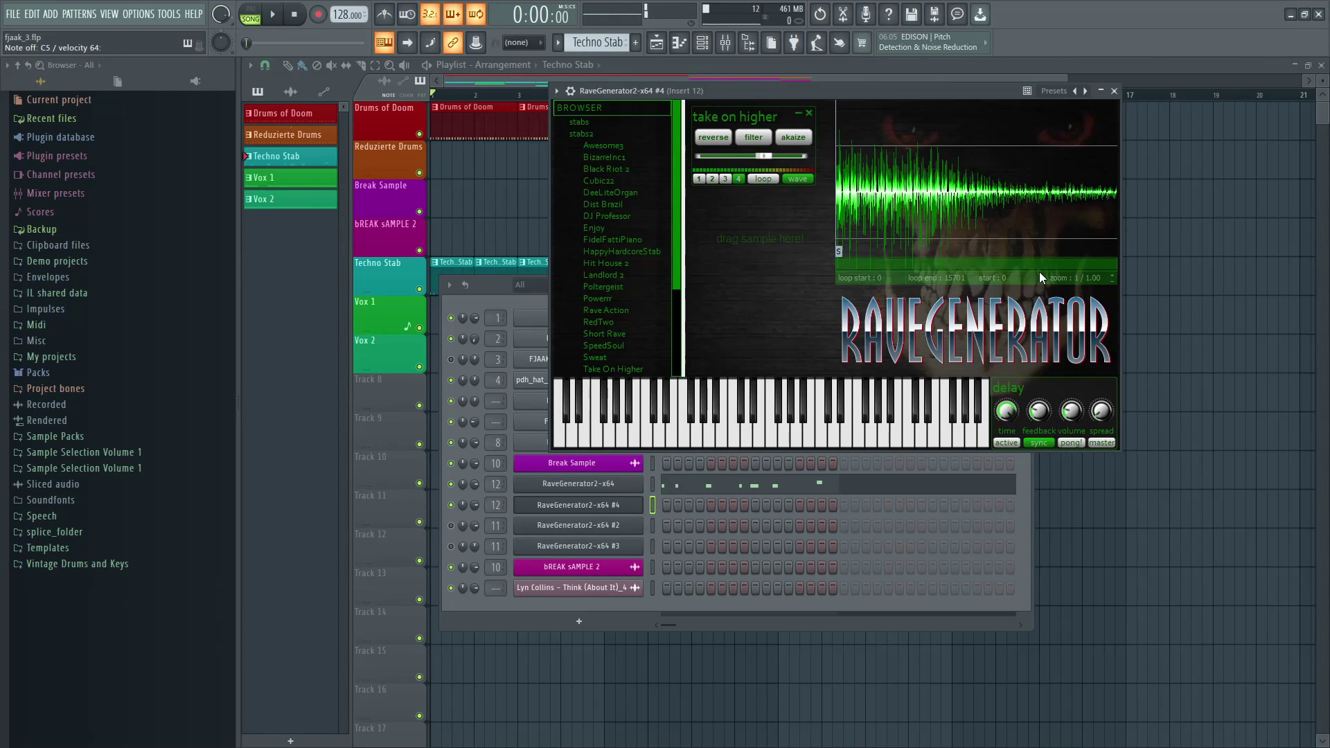
pyautogui.moveTo(1040, 413); pyautogui.dragTo(1041, 340)
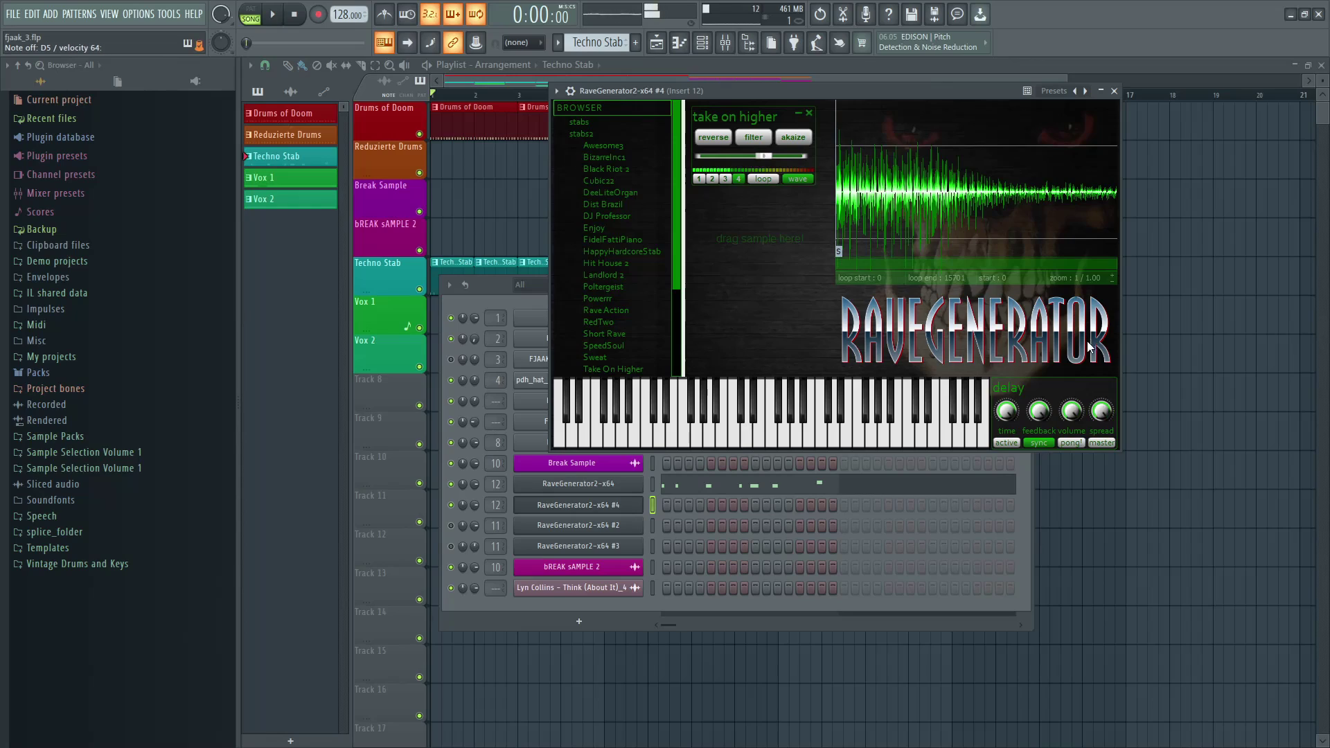
pyautogui.click(1007, 444)
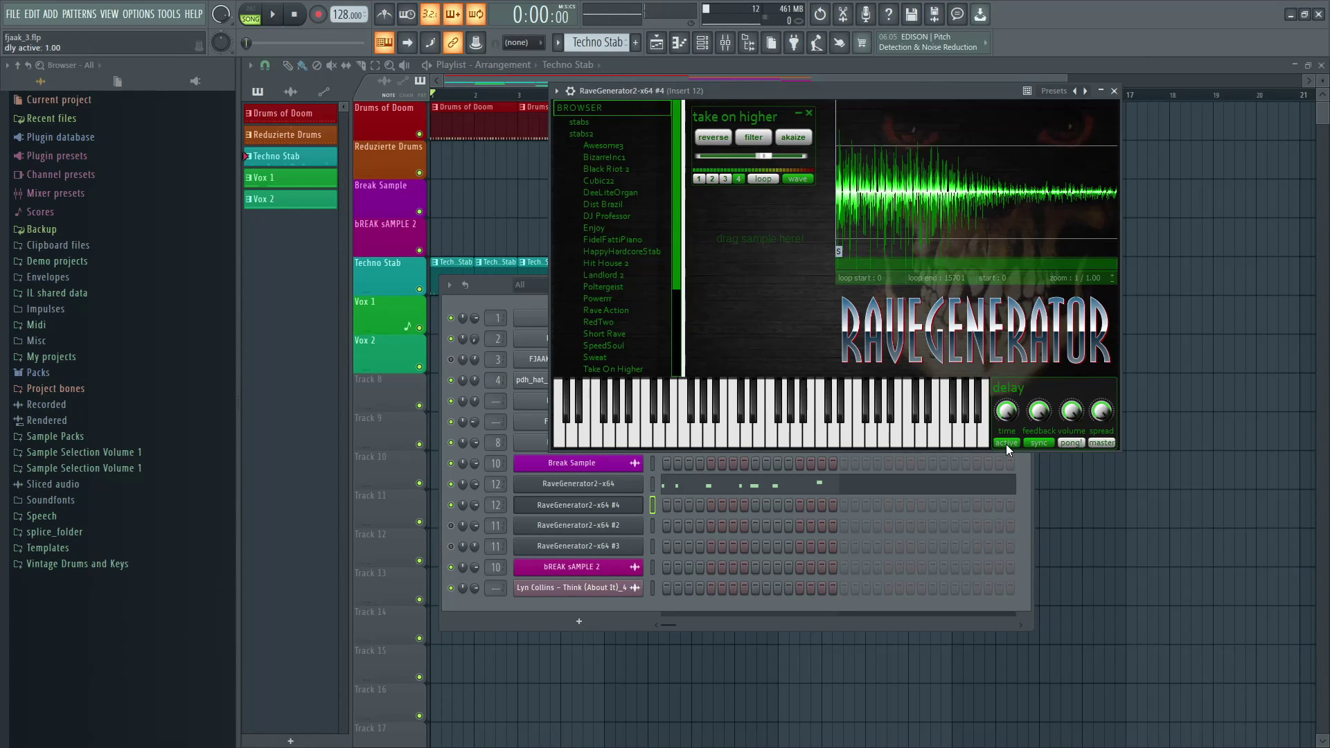
pyautogui.click(1006, 443)
pyautogui.click(809, 112)
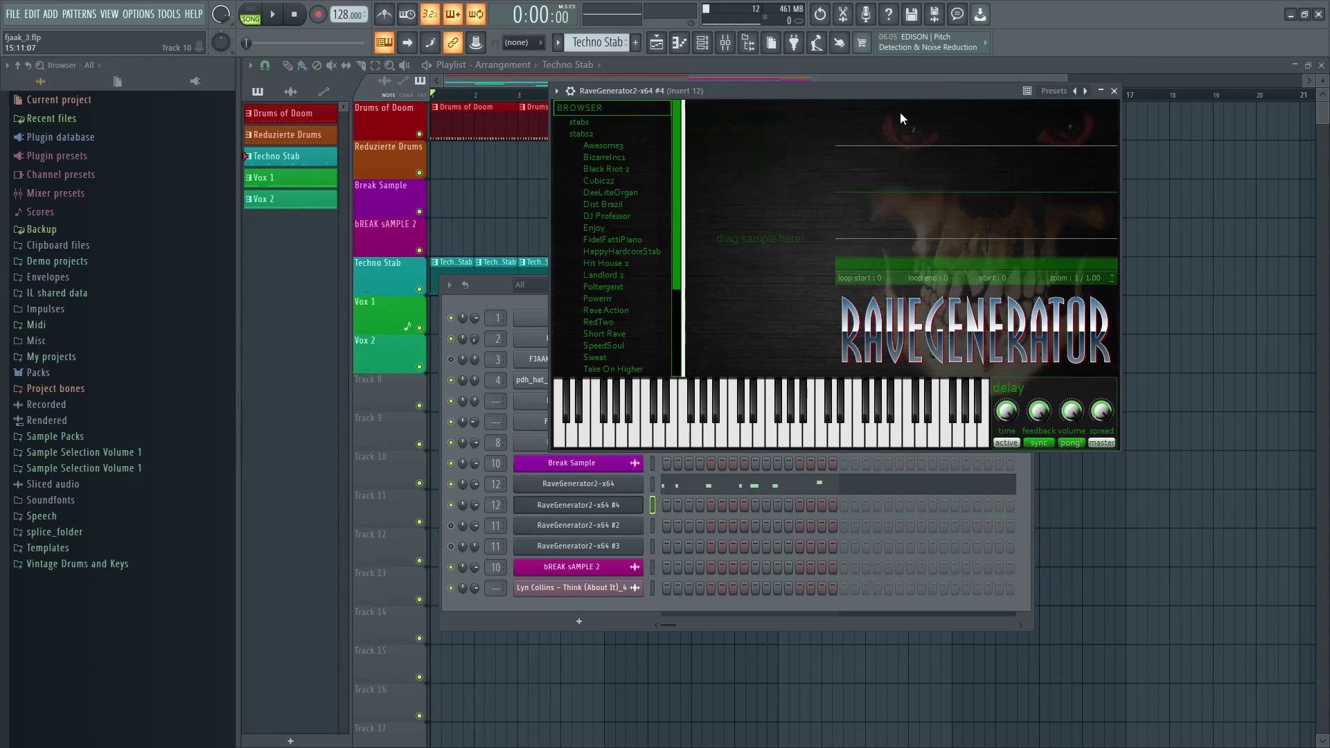
# - Close the cloned RaveGenerator and delete the RaveGenerator2-x64 #4 channel
pyautogui.click(1115, 93)
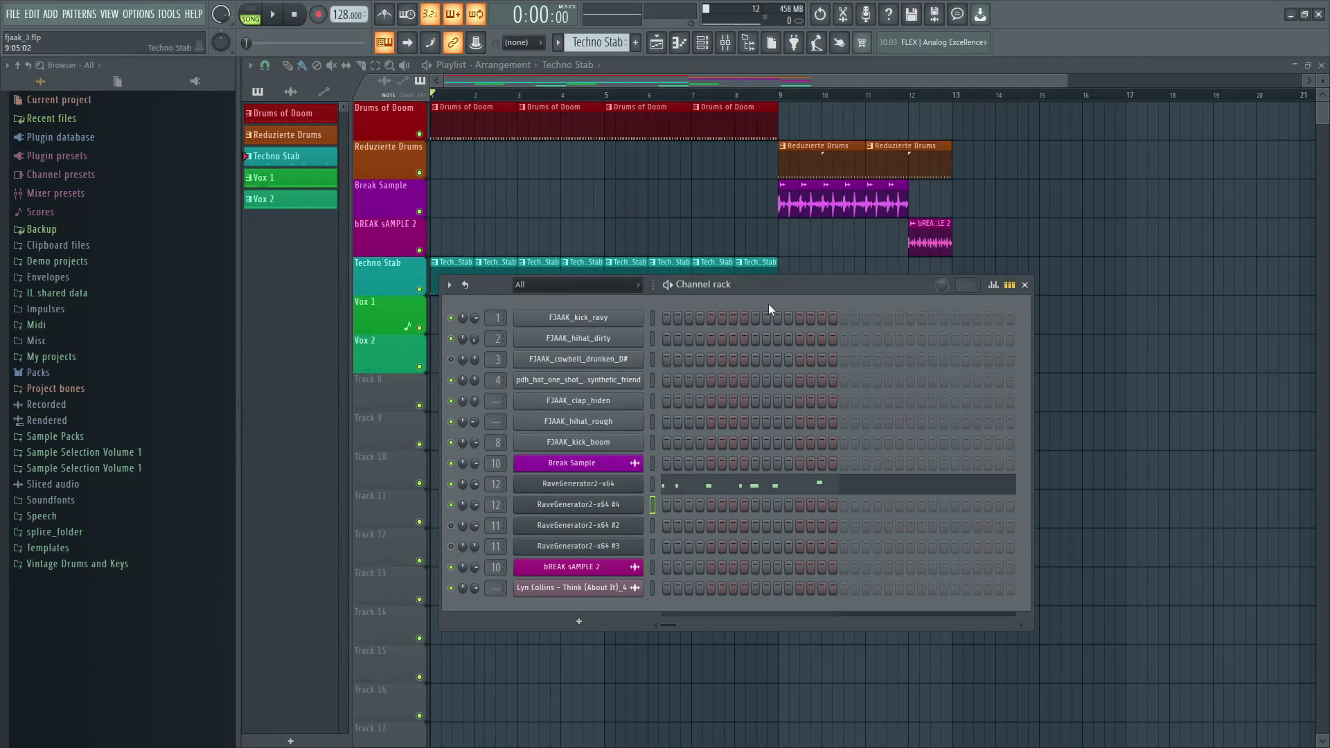
pyautogui.rightClick(563, 510)
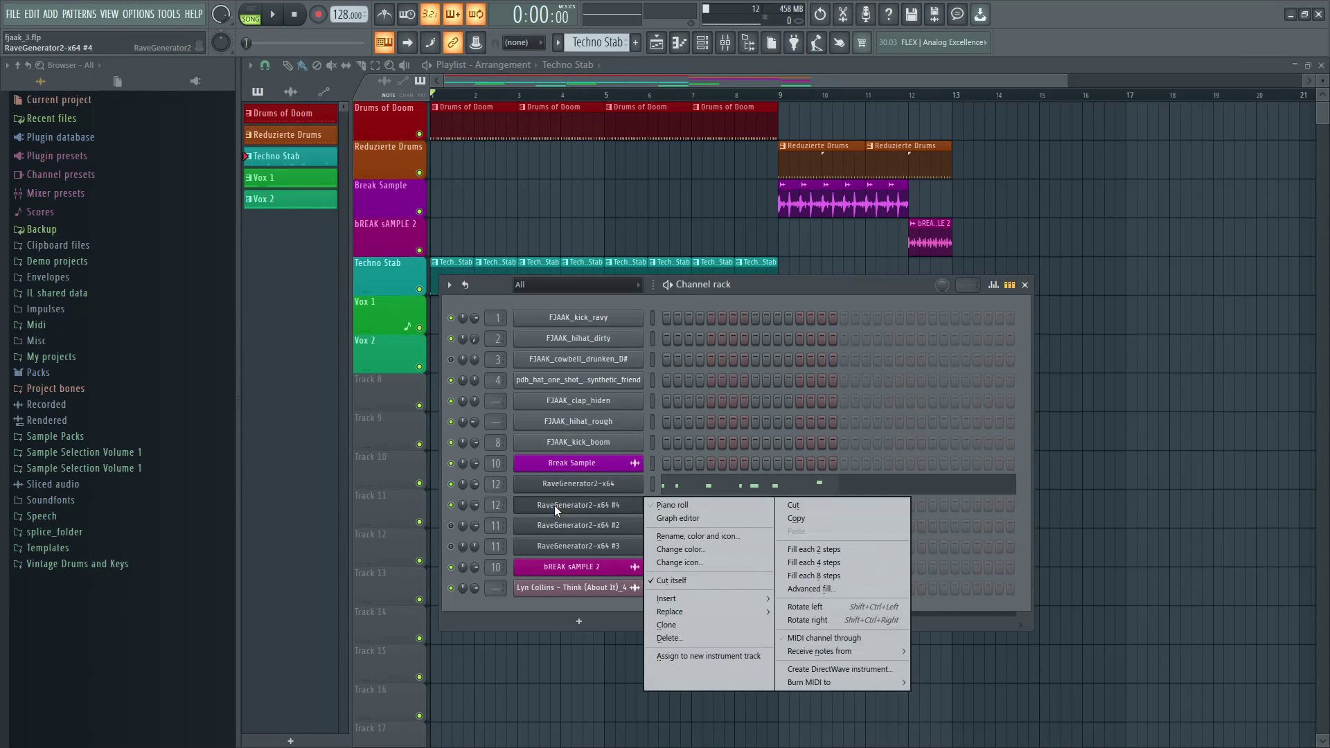
pyautogui.click(675, 633)
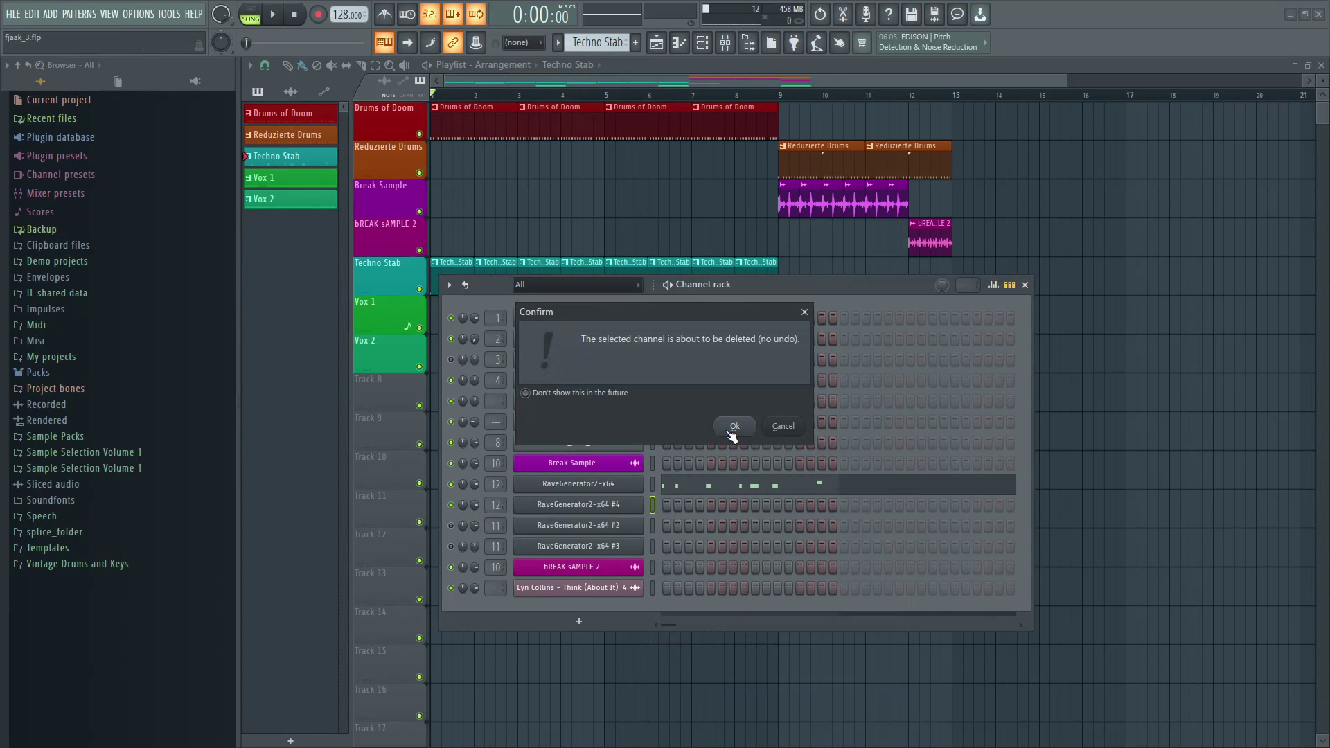
pyautogui.click(733, 428)
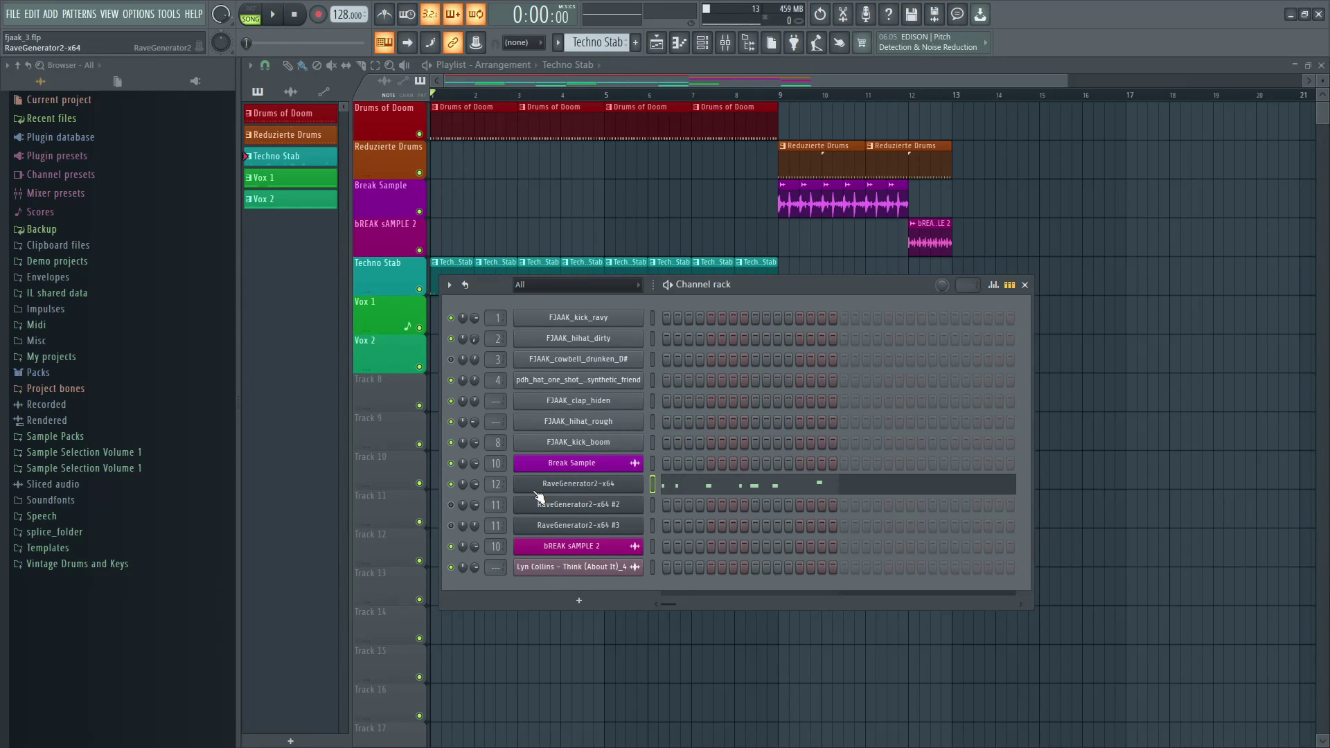
# - Open the original RaveGenerator2-x64, try its delay with pong enabled, switch the delay off, and close the instrument
pyautogui.click(586, 485)
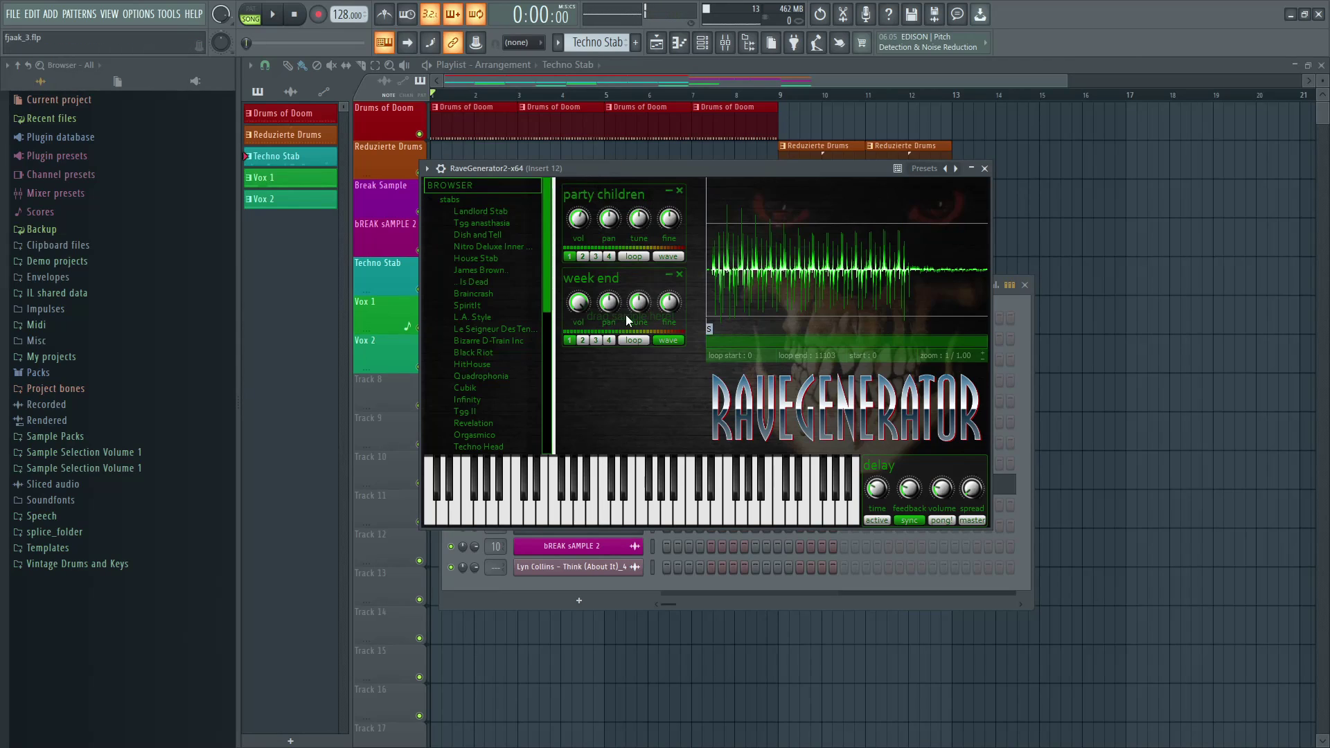
pyautogui.moveTo(580, 219); pyautogui.dragTo(582, 231)
pyautogui.click(880, 521)
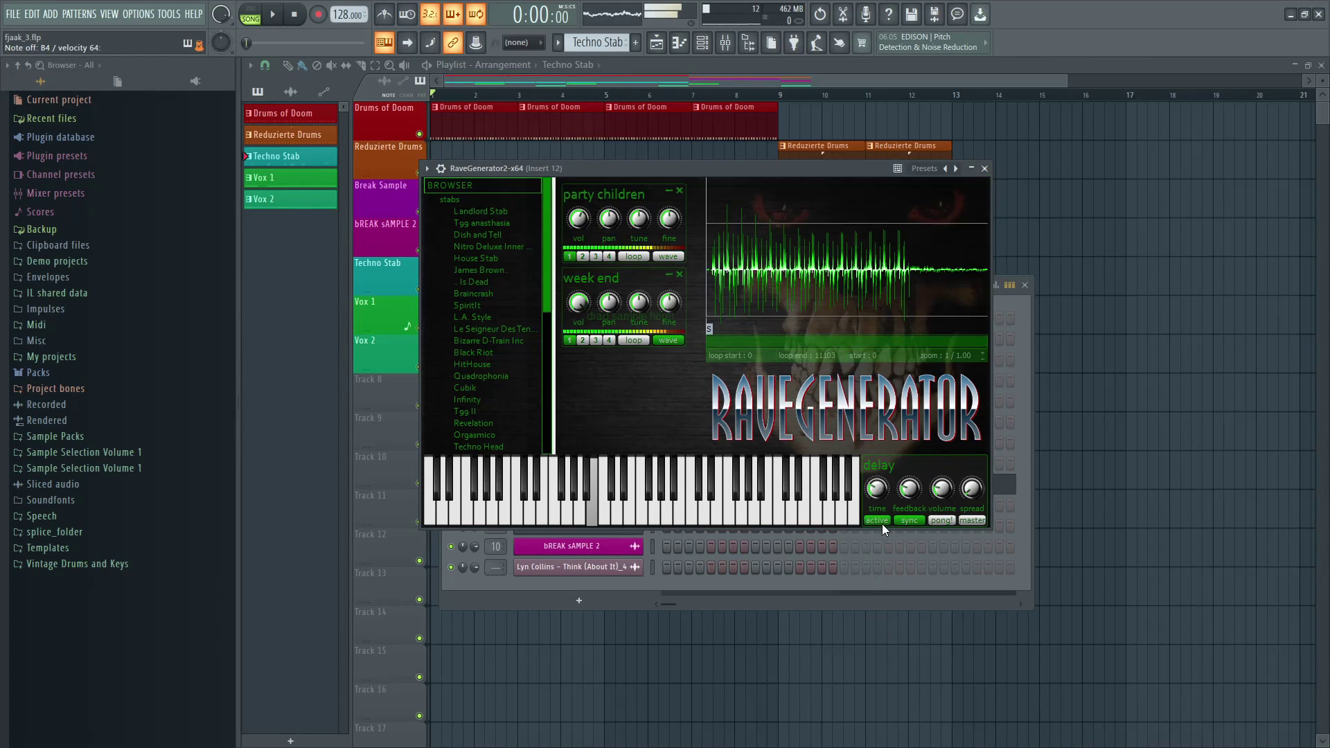
pyautogui.click(938, 524)
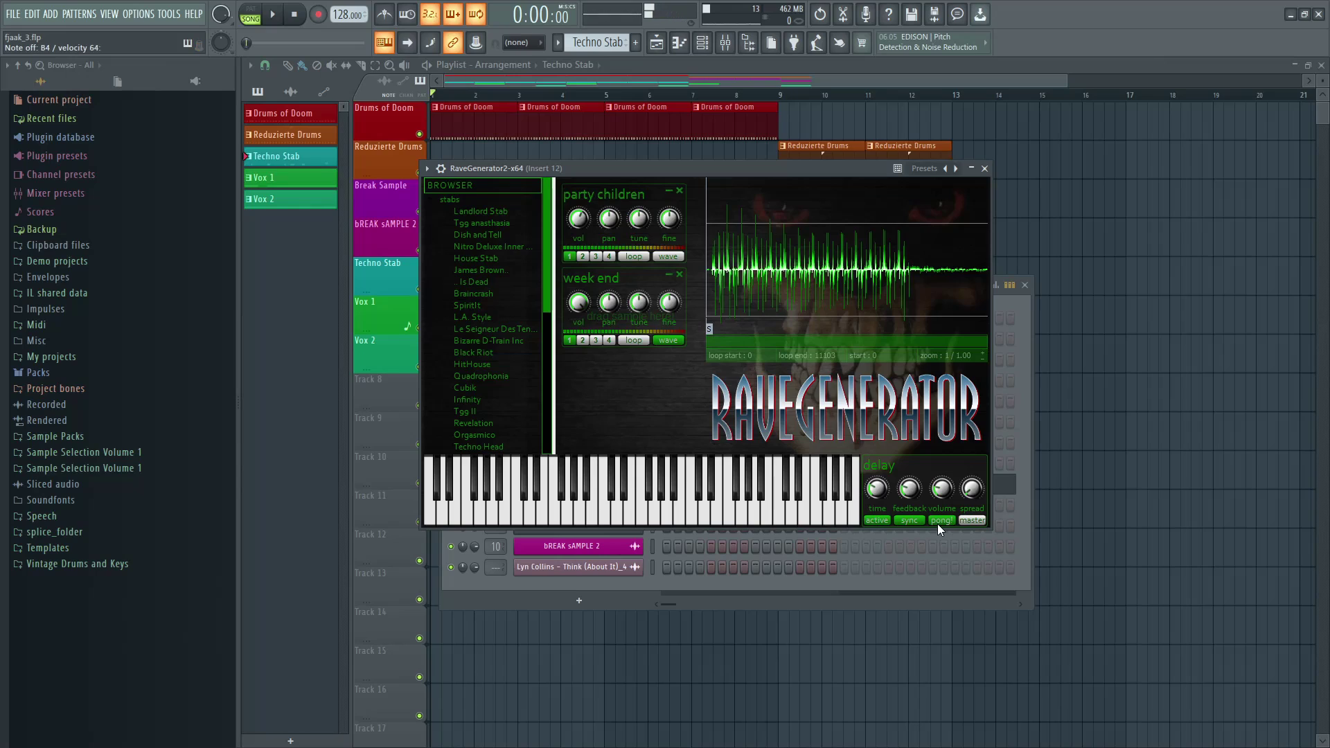
pyautogui.click(883, 520)
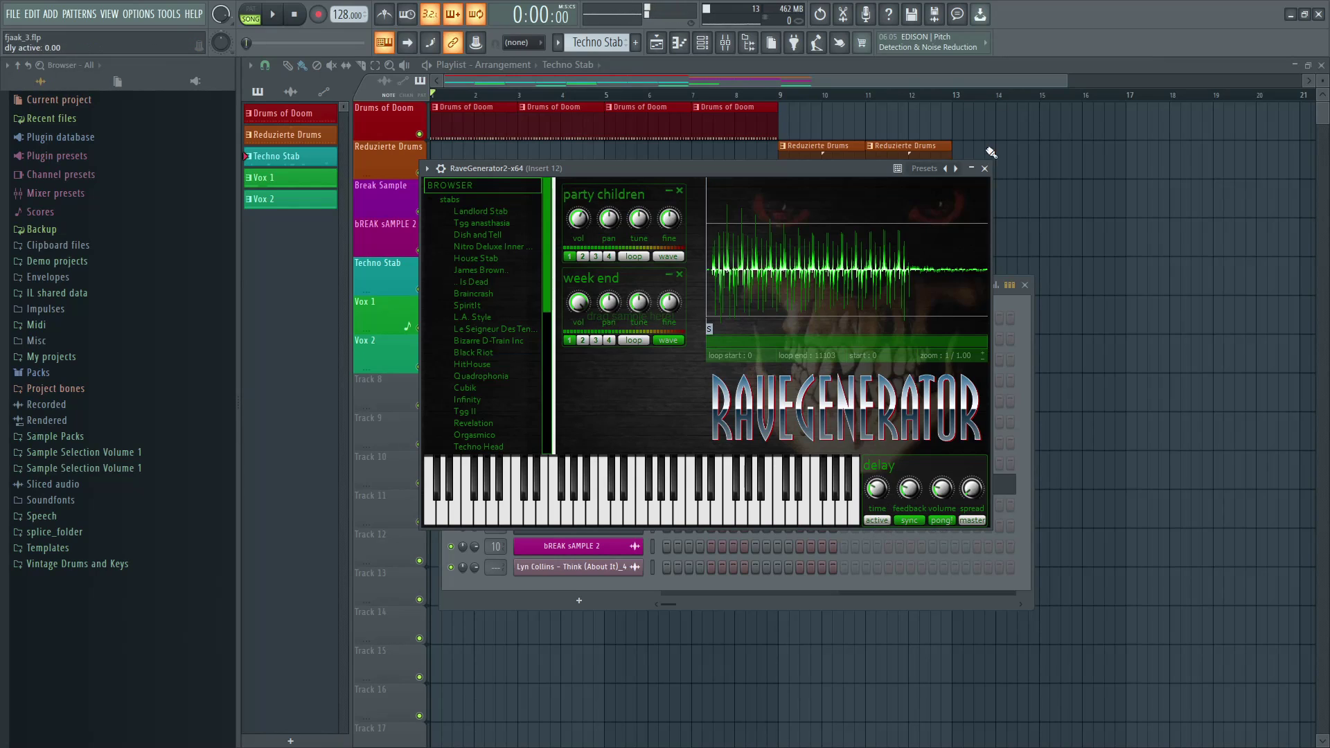
pyautogui.click(984, 169)
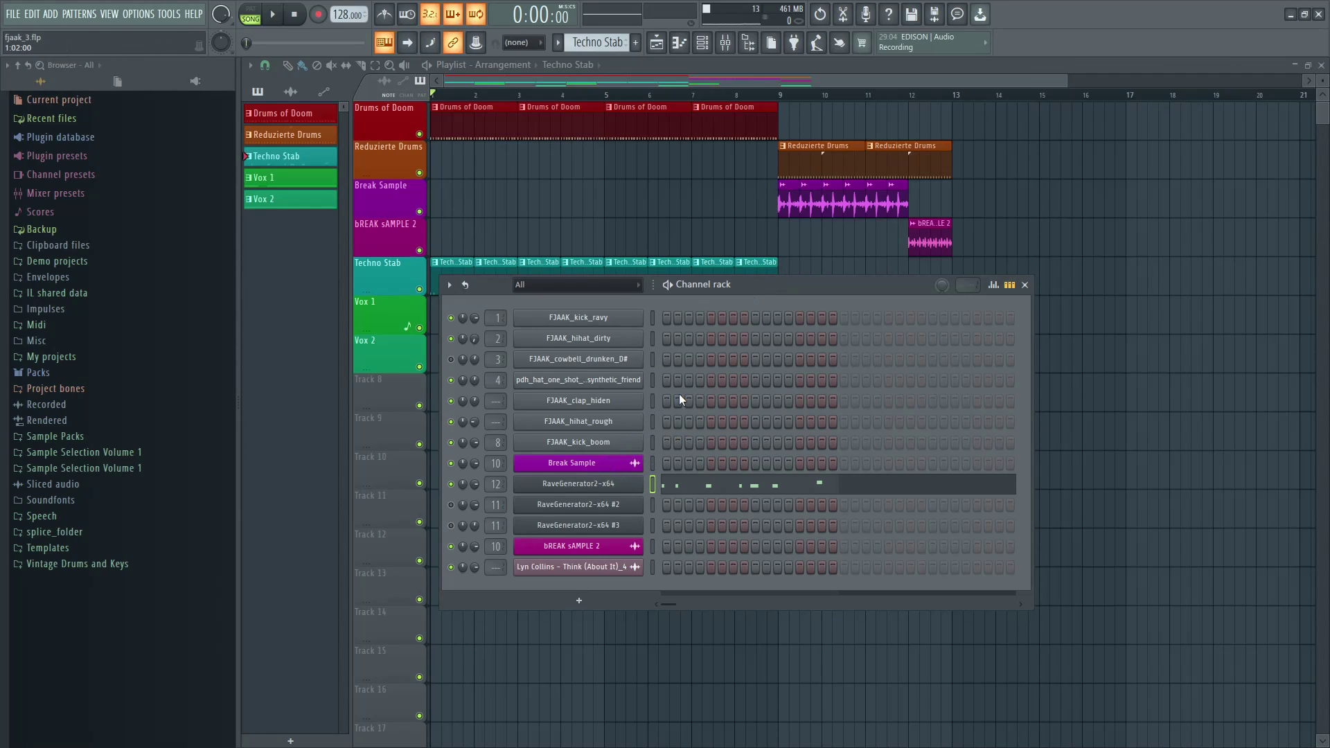
# - Play the arrangement, examine the Techno Stab notes of RaveGenerator2-x64 in the piano roll, and return to the Playlist
pyautogui.press('space')
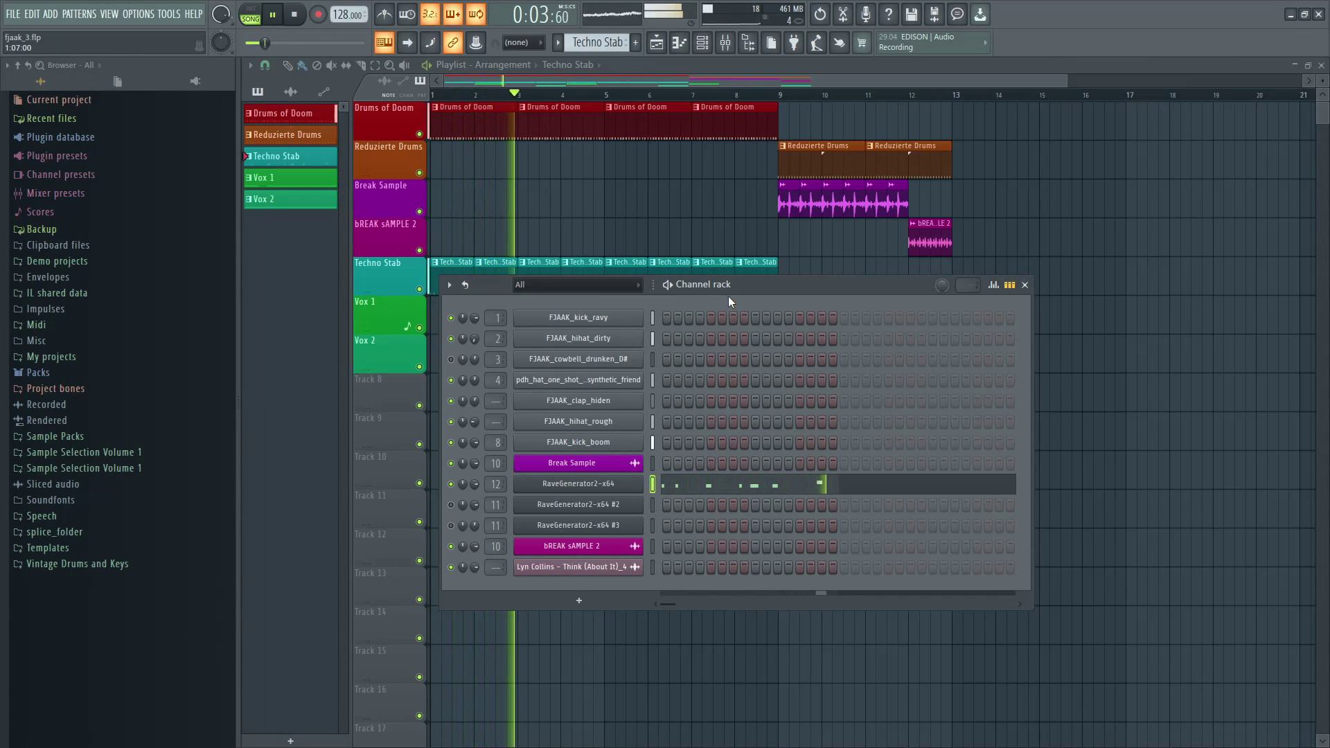
pyautogui.click(718, 485)
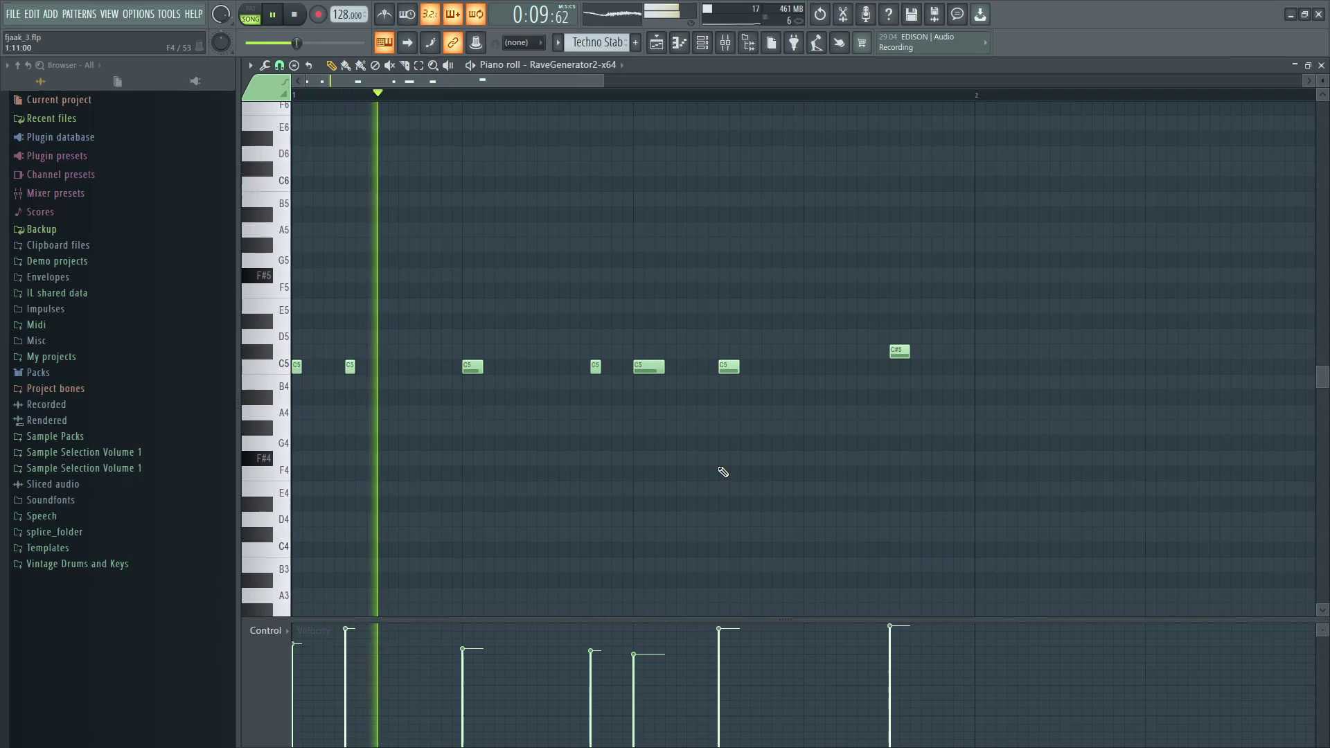
pyautogui.press('space')
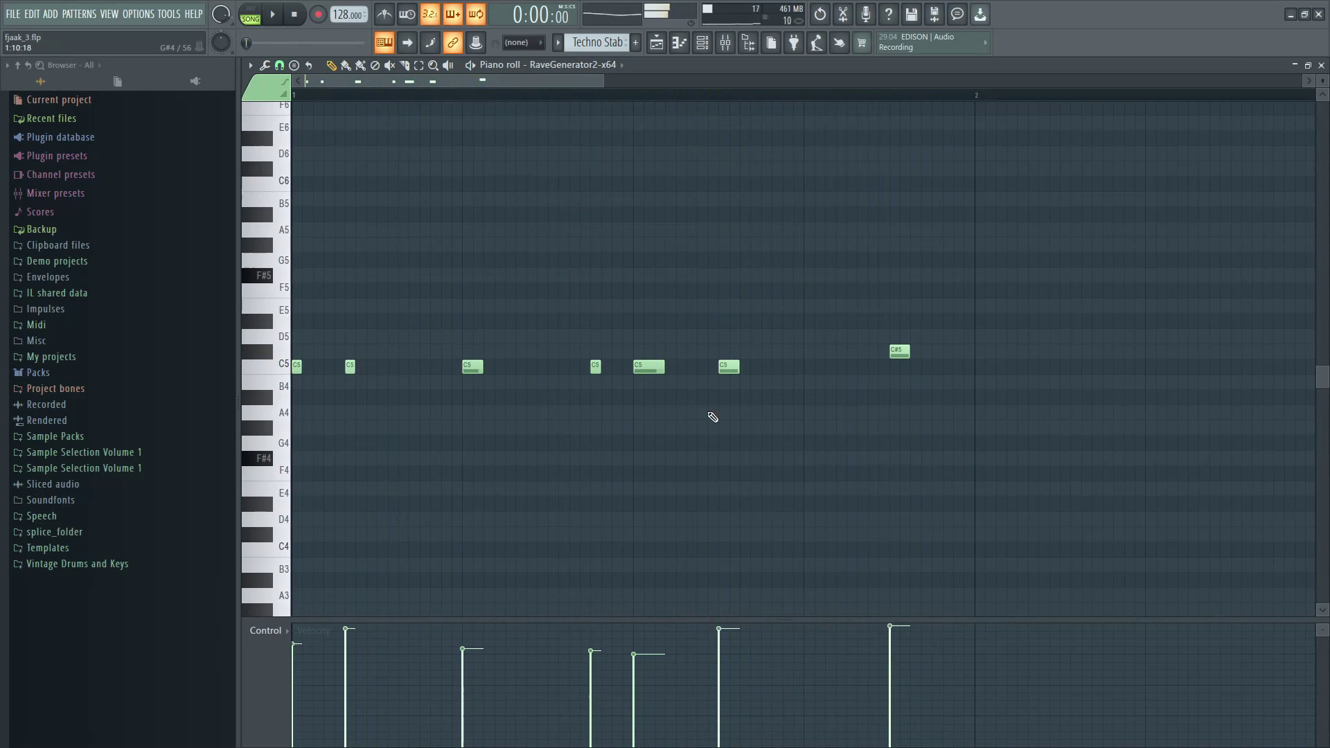
pyautogui.click(655, 43)
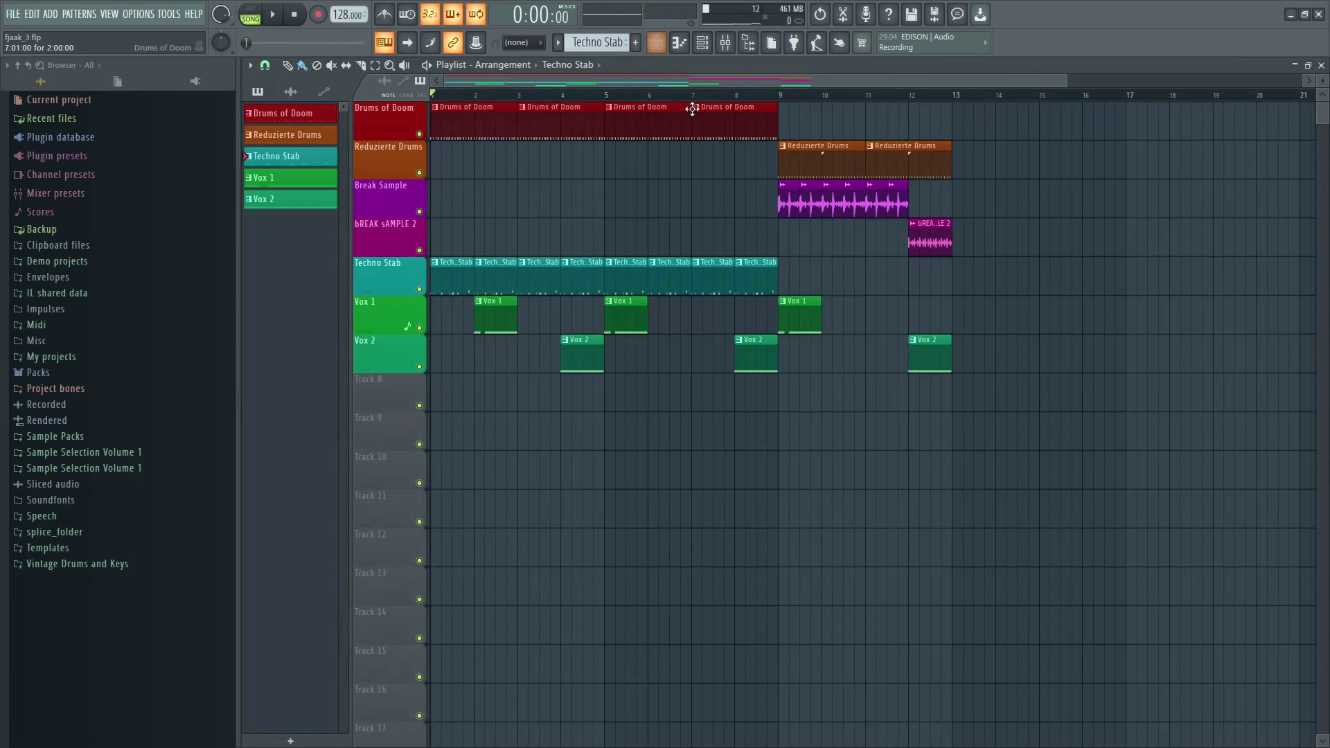
# - Play the transition from the end of bar 8 into the Reduzierte Drums section
pyautogui.click(762, 95)
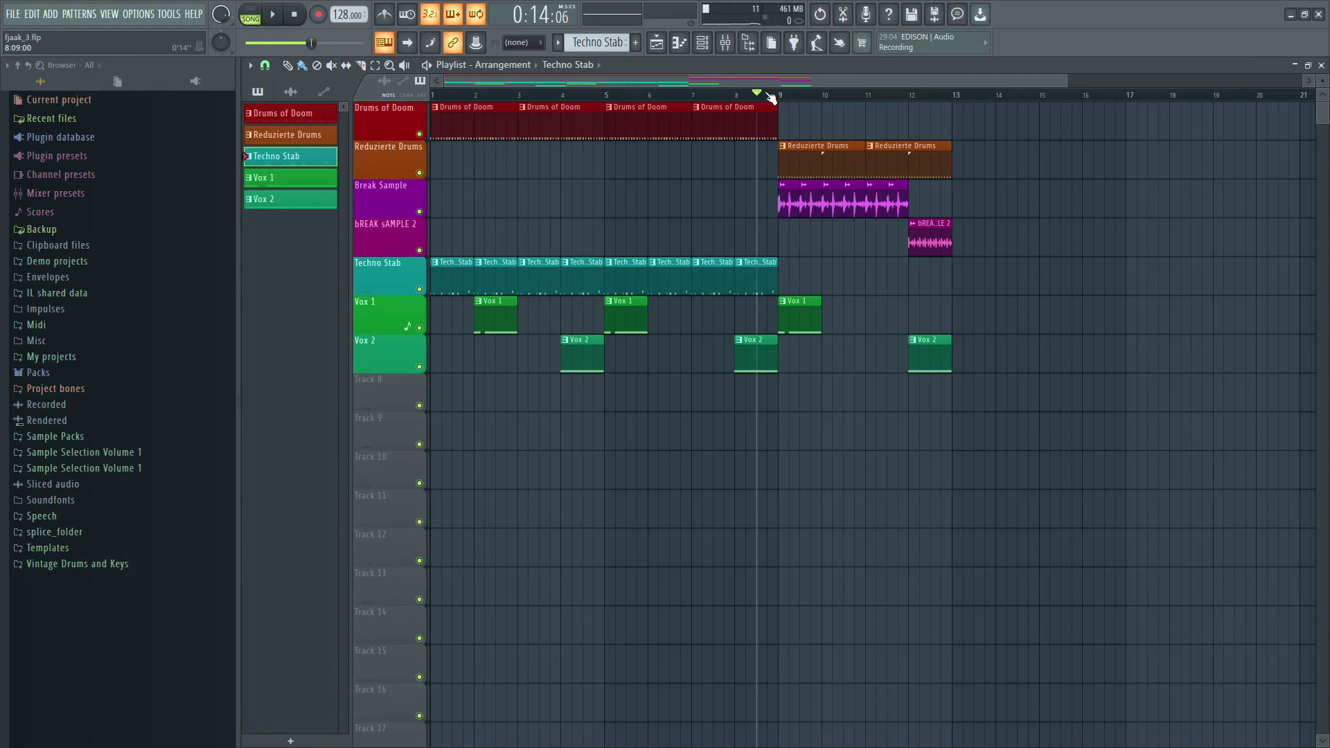
pyautogui.press('space')
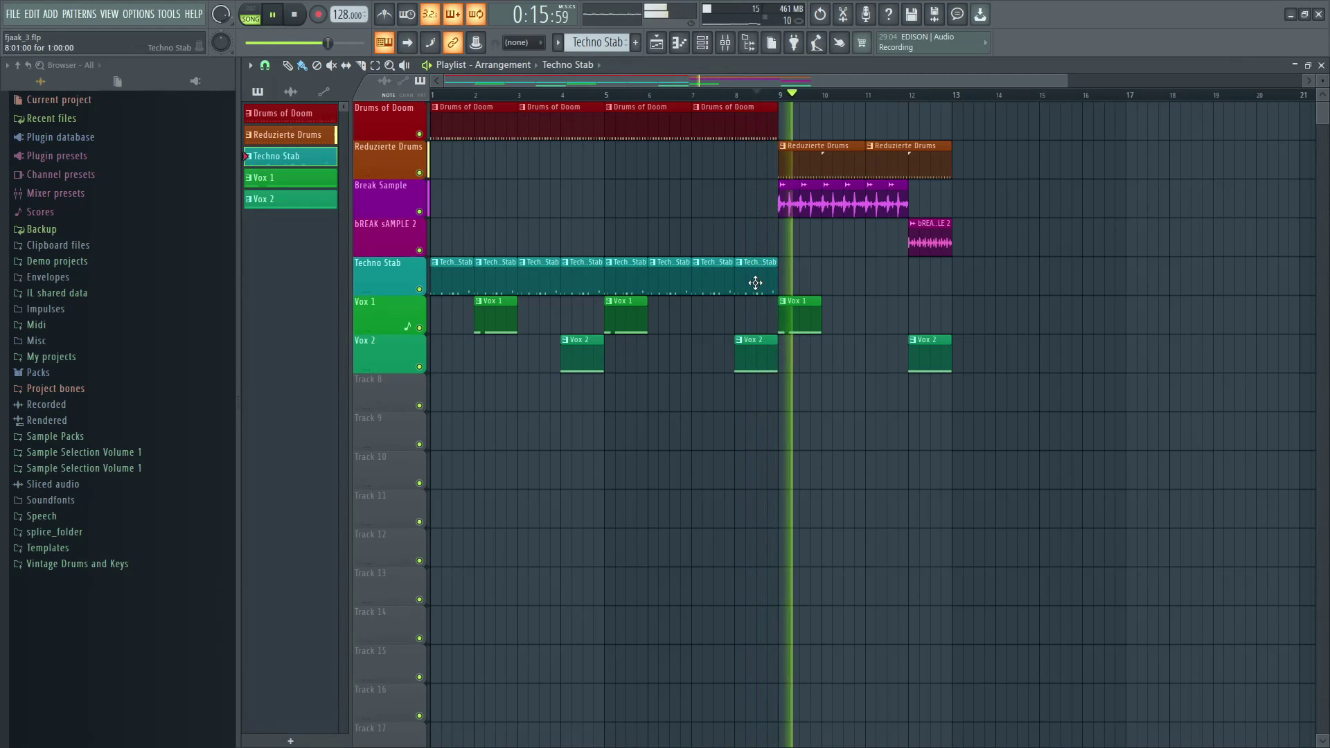
pyautogui.press('space')
# - Place four Techno Stab clips across bars 9 to 12 and play the section with them
pyautogui.click(784, 276)
pyautogui.click(830, 278)
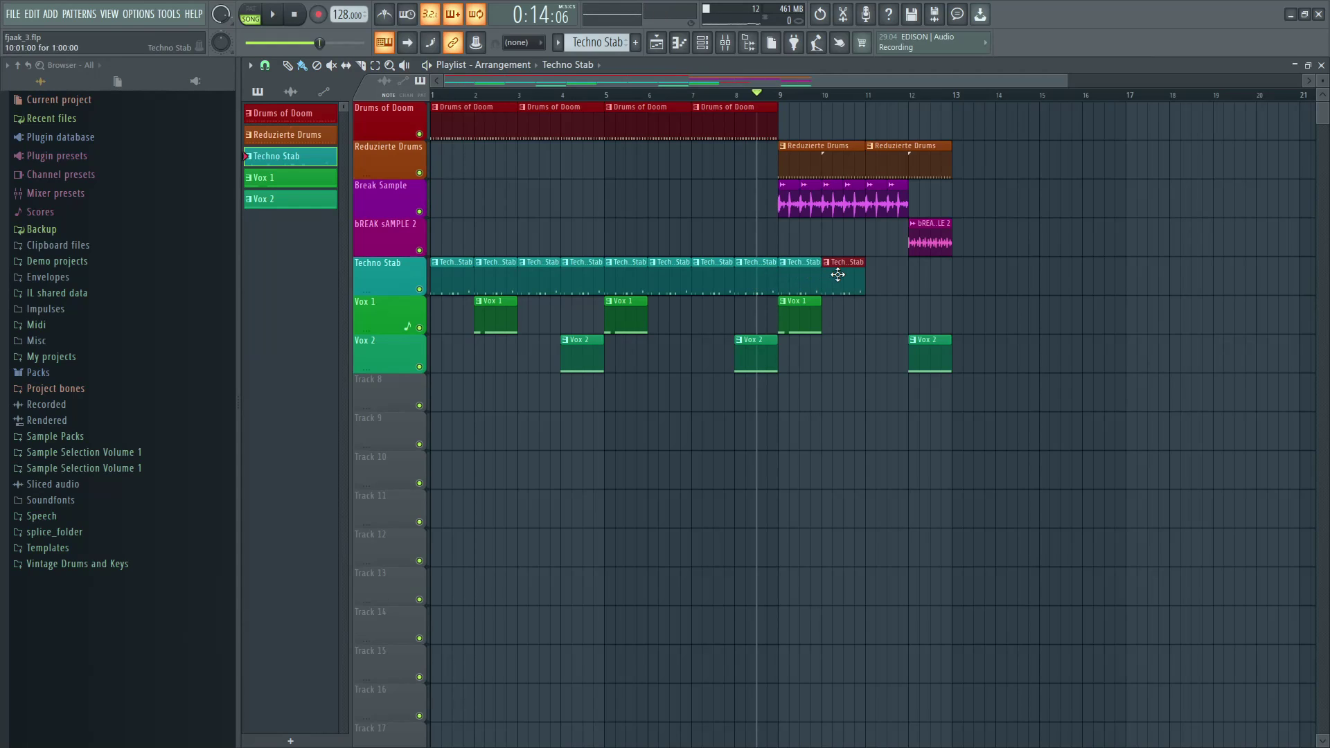
pyautogui.press('space')
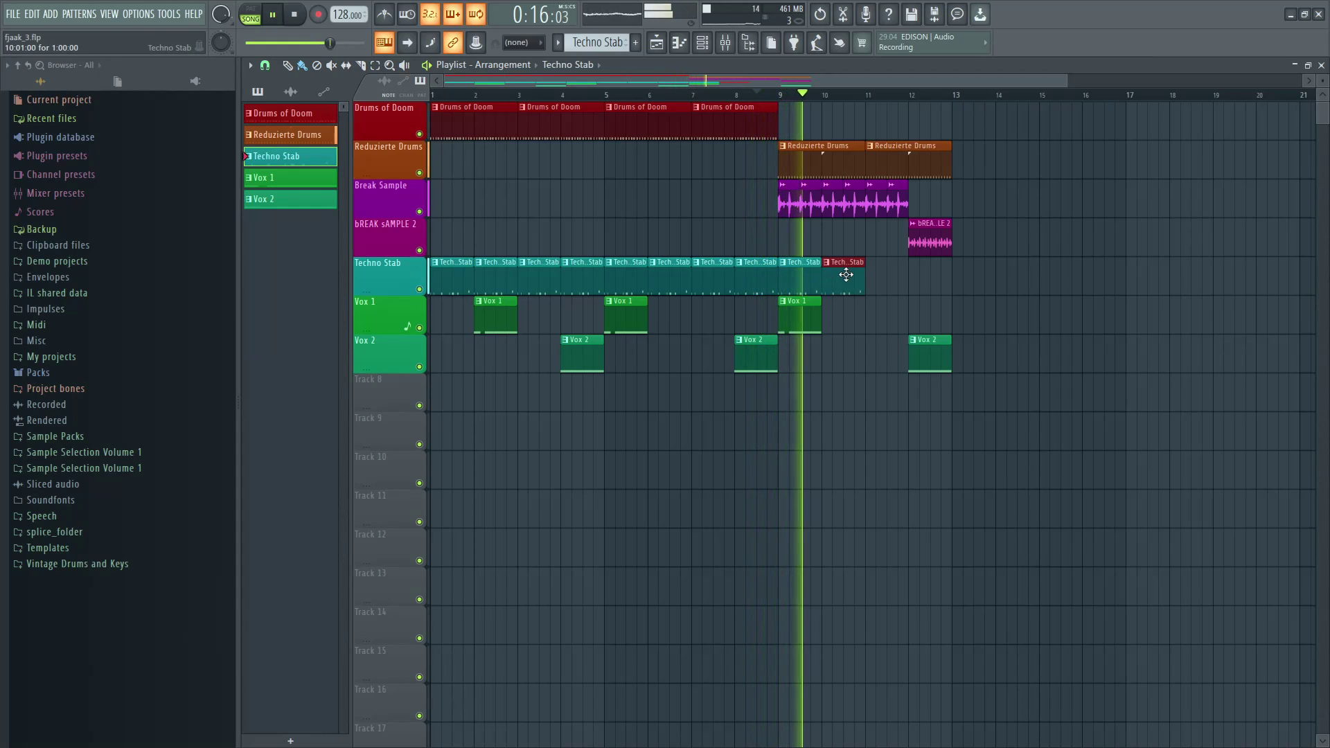
pyautogui.click(881, 276)
pyautogui.click(921, 277)
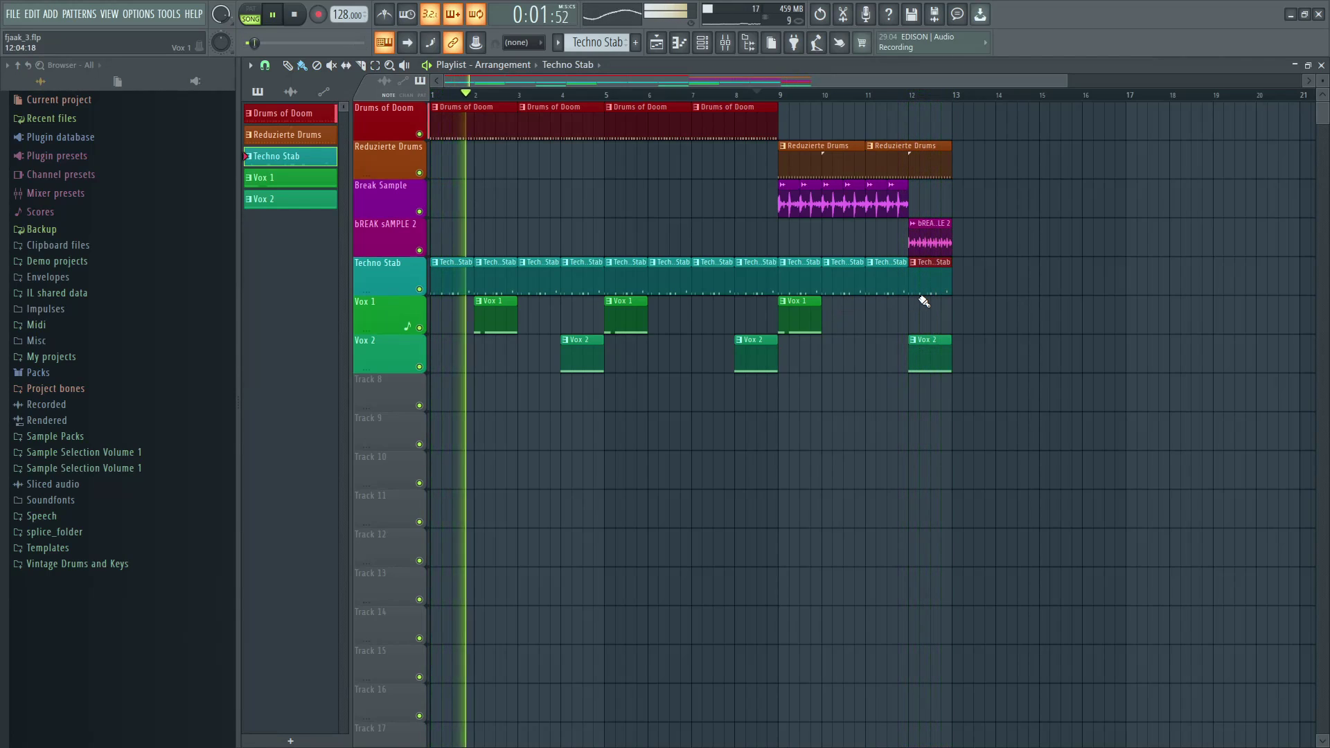
# - Remove the four Techno Stab clips from bars 9 to 12 and replay the section without them
pyautogui.press('space')
pyautogui.moveTo(964, 298); pyautogui.dragTo(809, 287)
pyautogui.press('space')
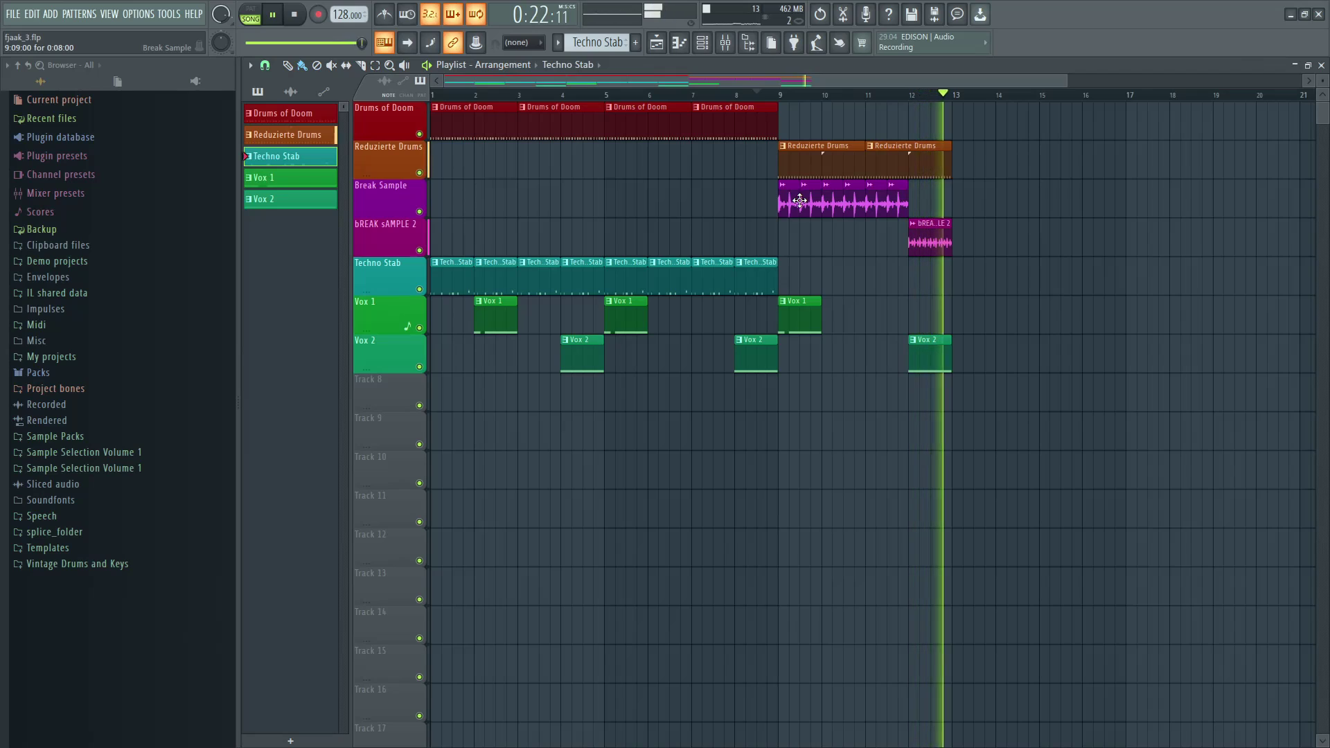
pyautogui.press('space')
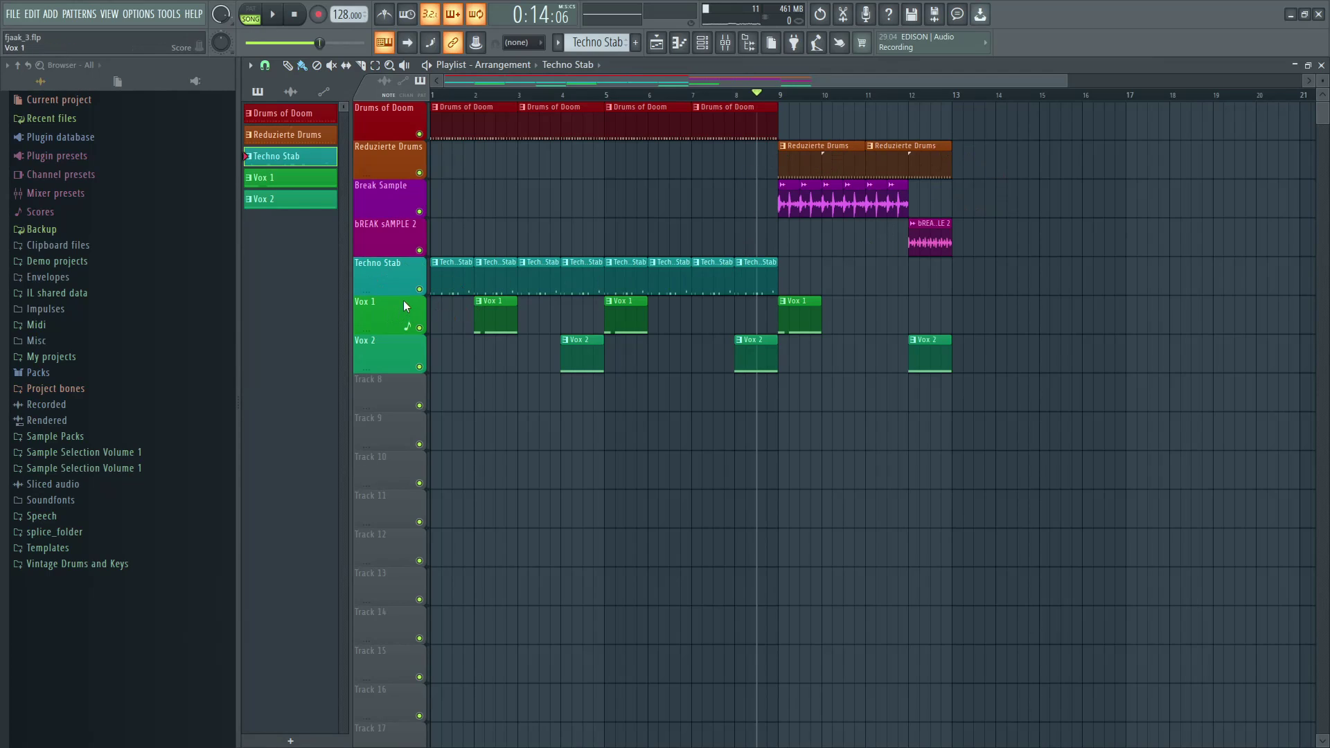
# - Select the Vox 1 pattern, solo the Vox 1 track, and play its clip at bar 9
pyautogui.click(500, 318)
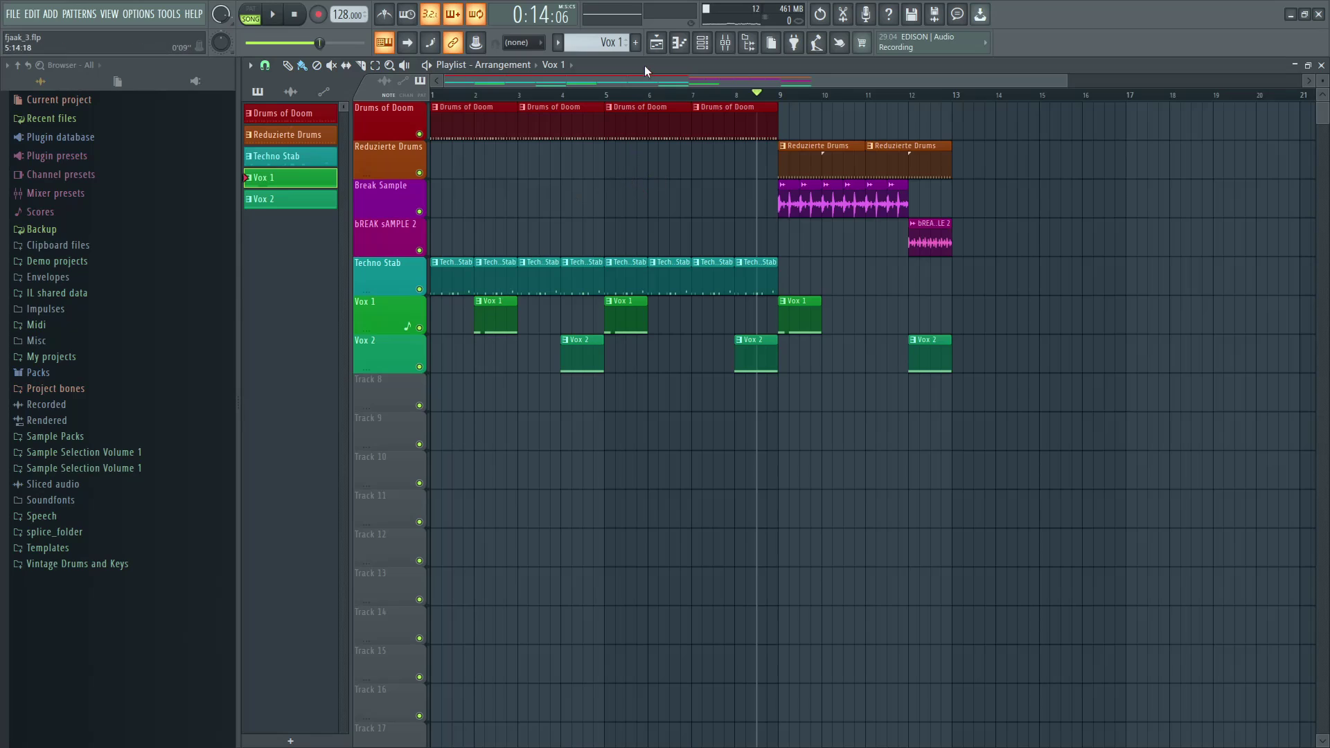
pyautogui.click(702, 43)
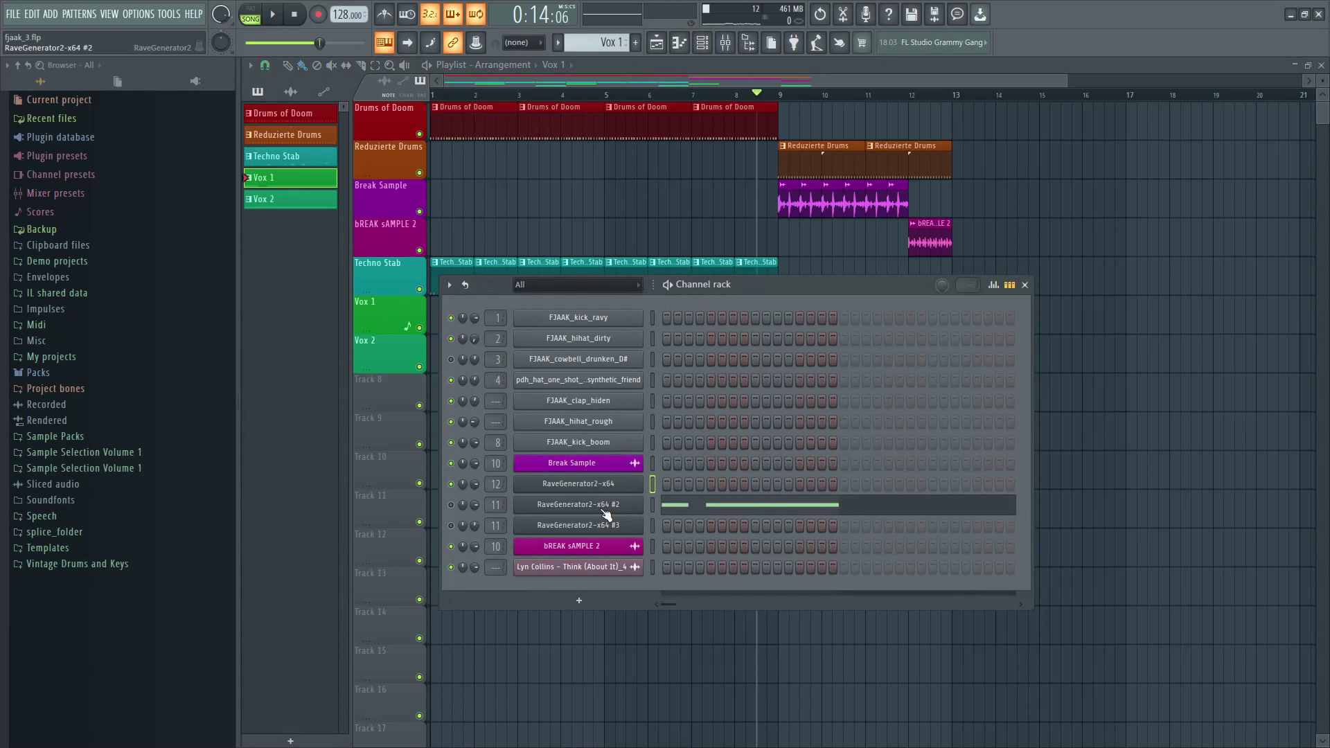
pyautogui.press('F6')
pyautogui.keyDown('ctrl'); pyautogui.click(419, 328); pyautogui.keyUp('ctrl')
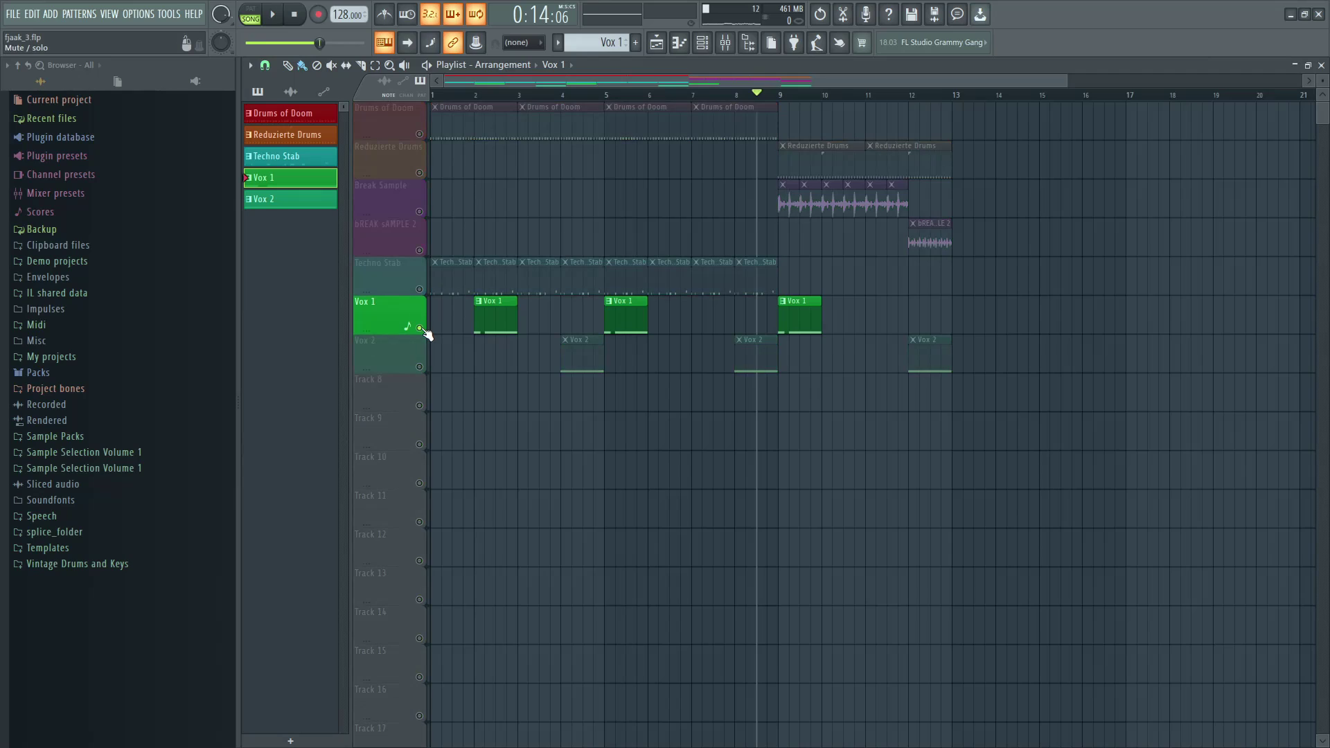
pyautogui.press('space')
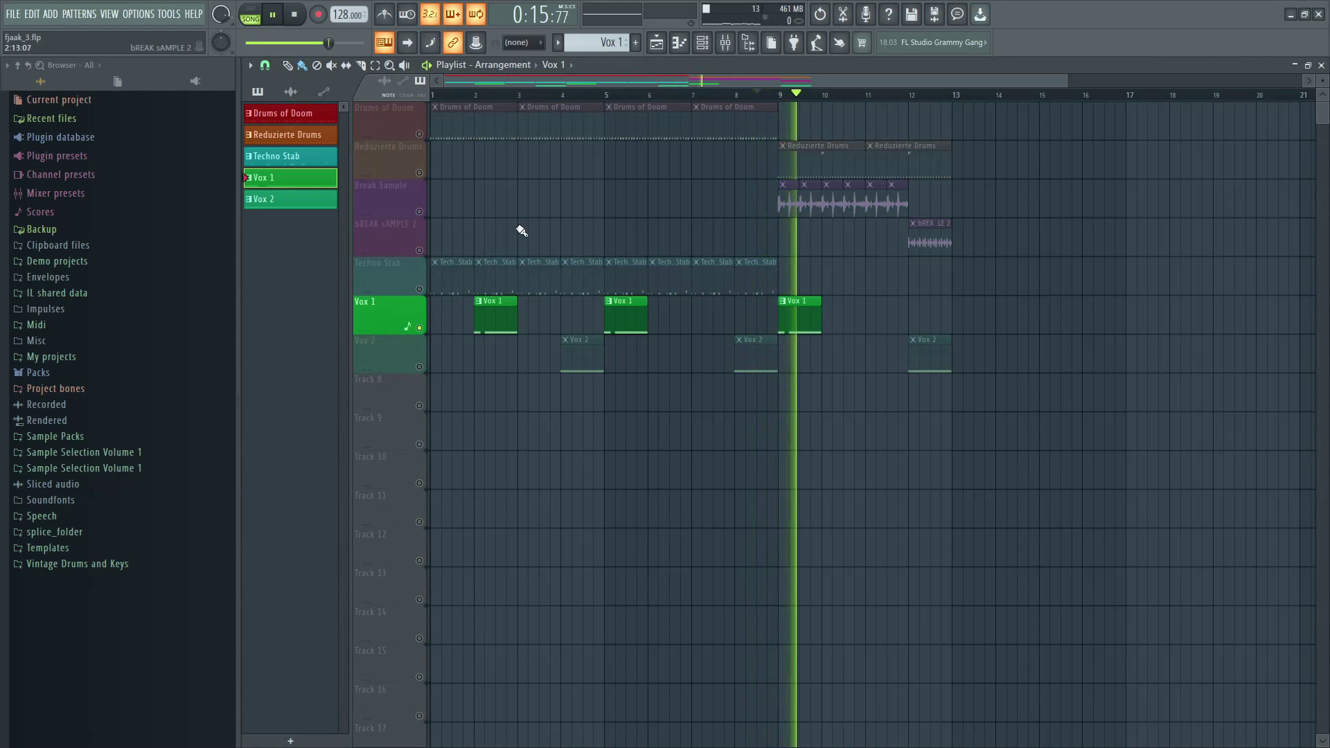
pyautogui.press('space')
# - Show the Channel rack without the Mixer, move it below the Vox 1 clips, and briefly play the soloed track
pyautogui.click(719, 41)
pyautogui.click(703, 44)
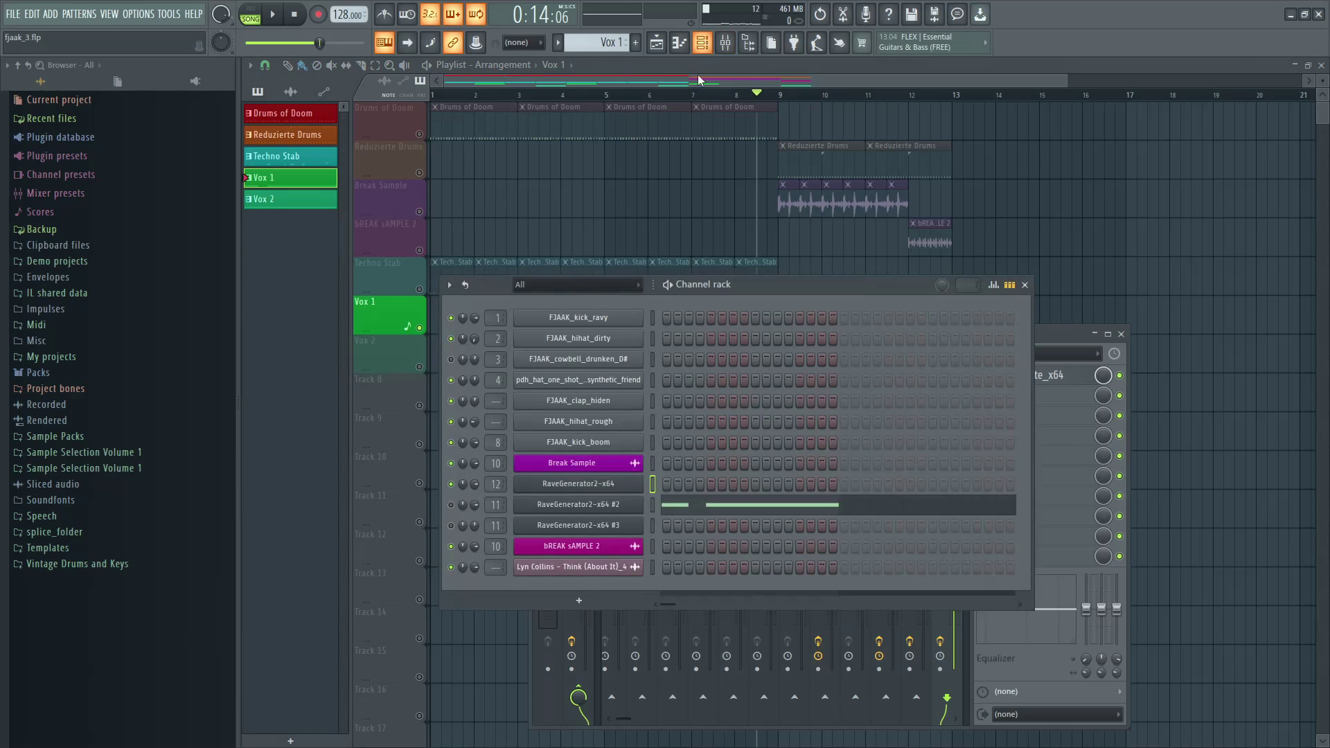
pyautogui.click(1123, 336)
pyautogui.press('space')
pyautogui.moveTo(823, 285); pyautogui.dragTo(855, 381)
pyautogui.press('space')
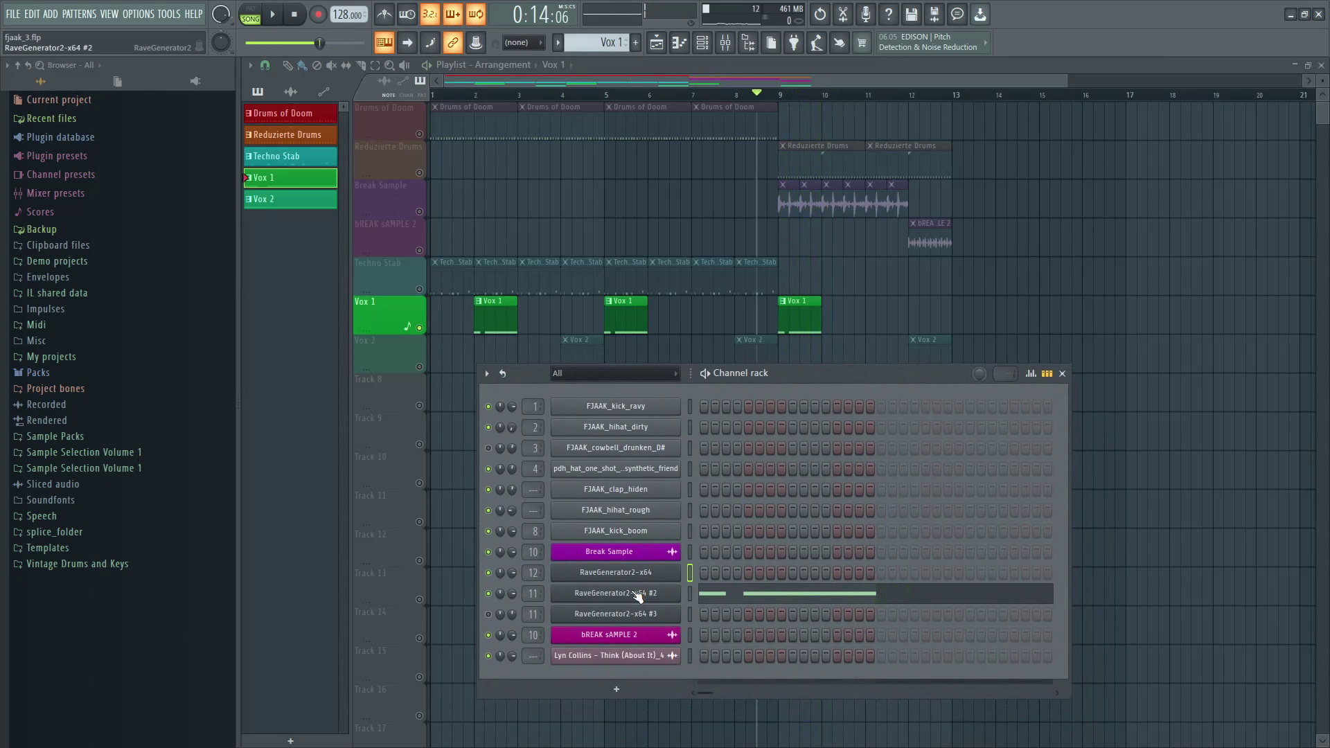
# - Open RaveGenerator2-x64 #2, play its dish you sample, and browse the voice samples
pyautogui.click(637, 594)
pyautogui.press('z')
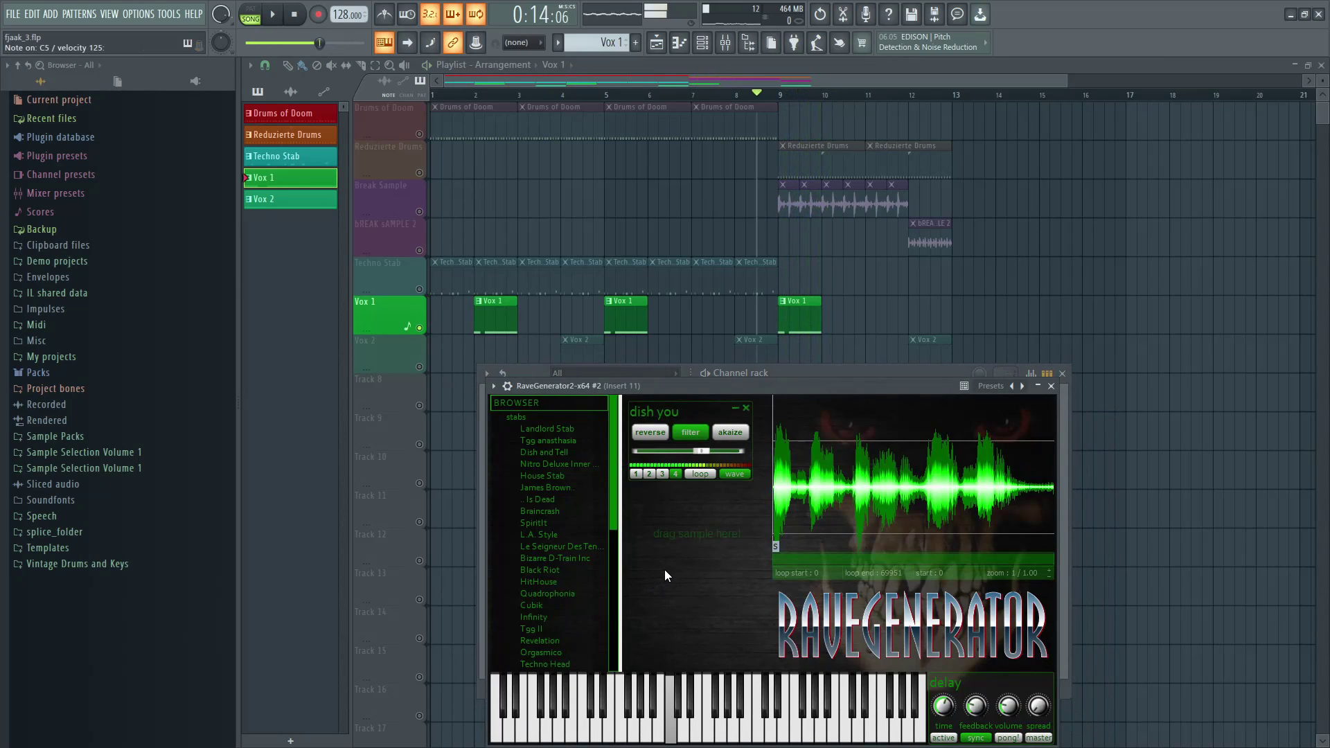
pyautogui.click(492, 419)
pyautogui.click(513, 465)
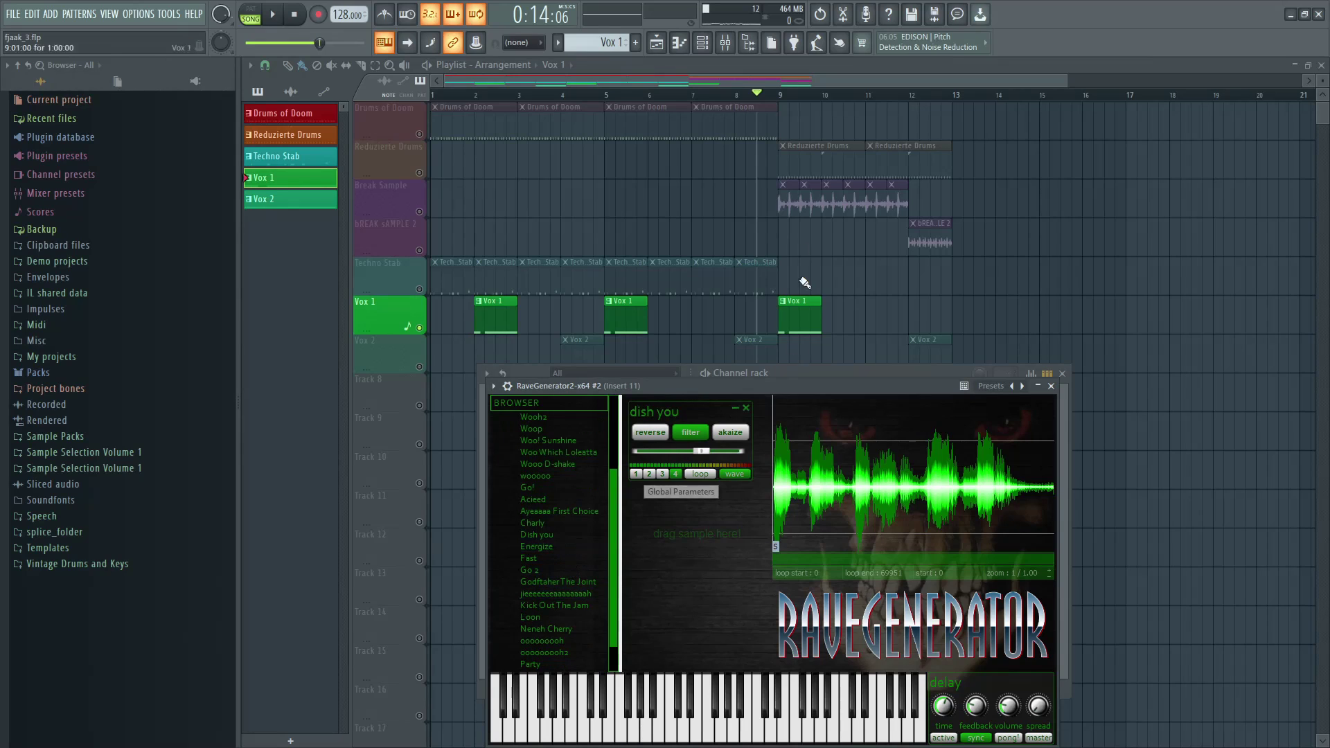
# - Clone the RaveGenerator2-x64 #2 channel, expand the voice folder instead of stabs, and remove the dish you sample from the clone
pyautogui.click(702, 42)
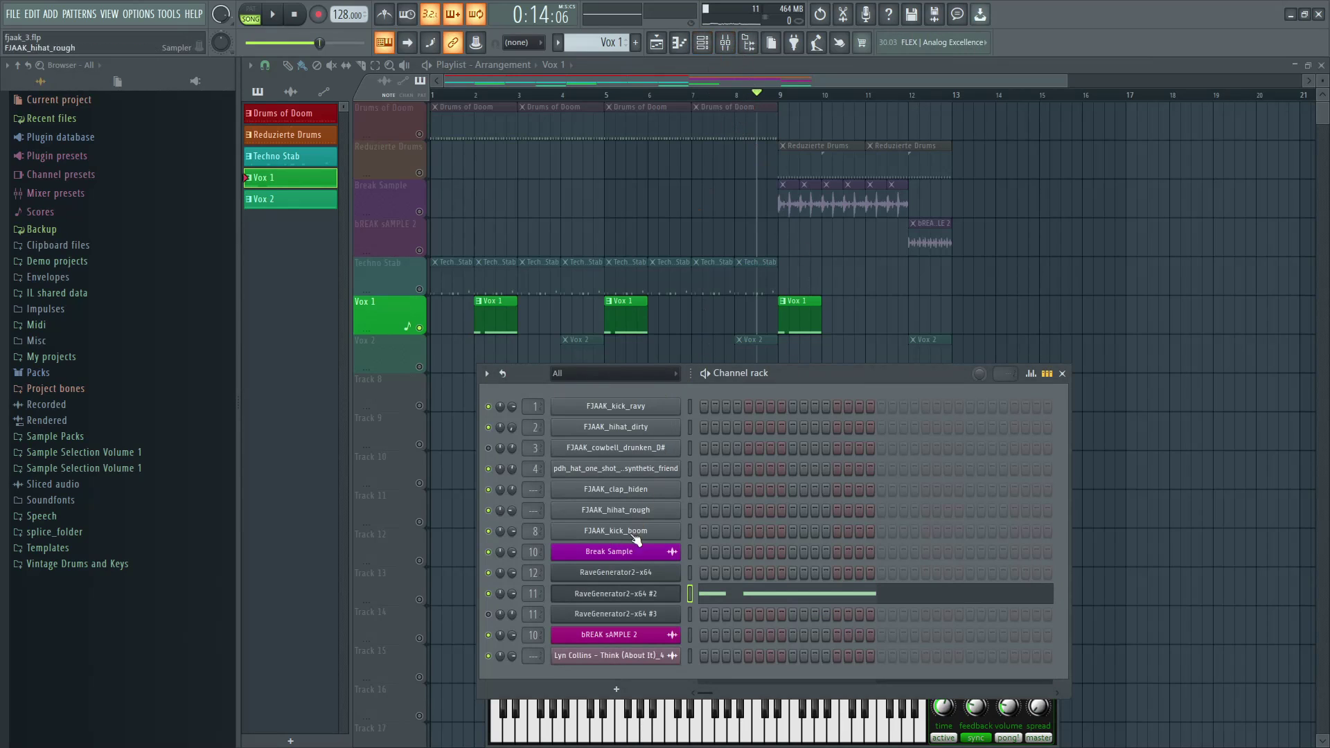
pyautogui.rightClick(624, 595)
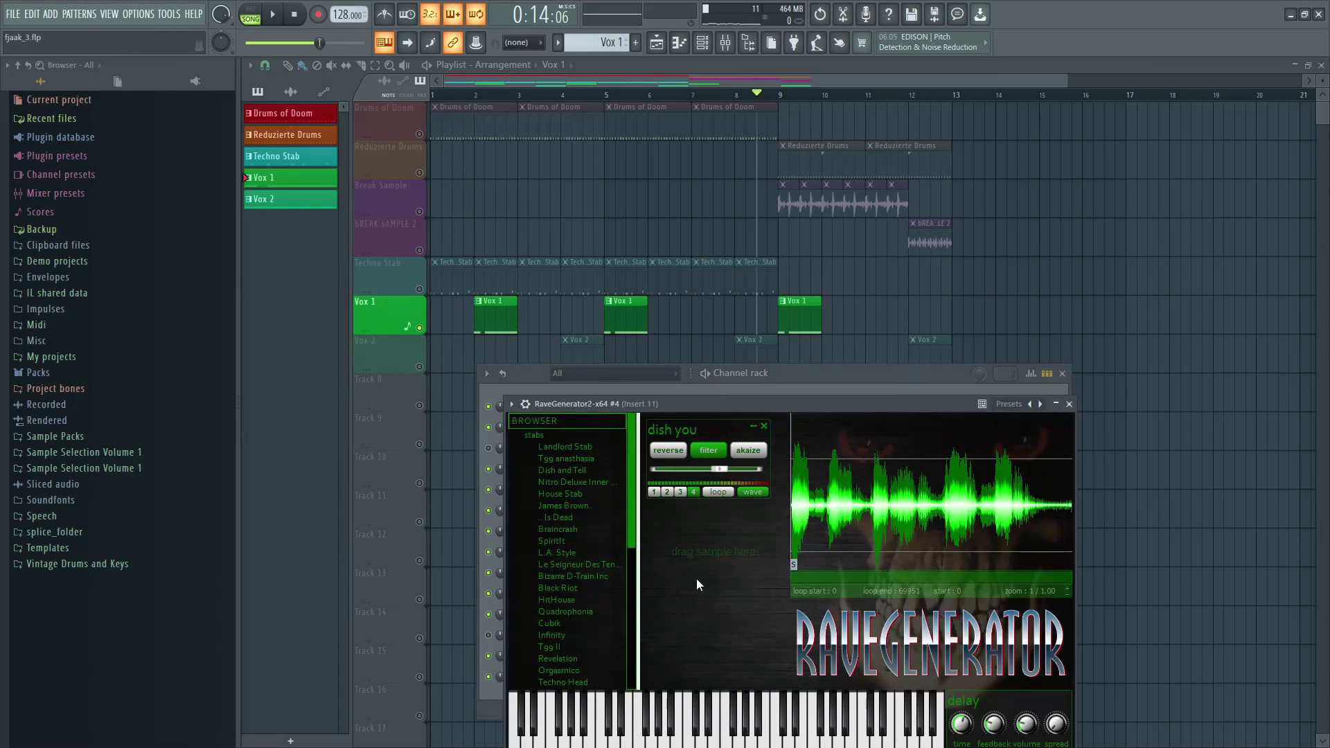
pyautogui.click(514, 435)
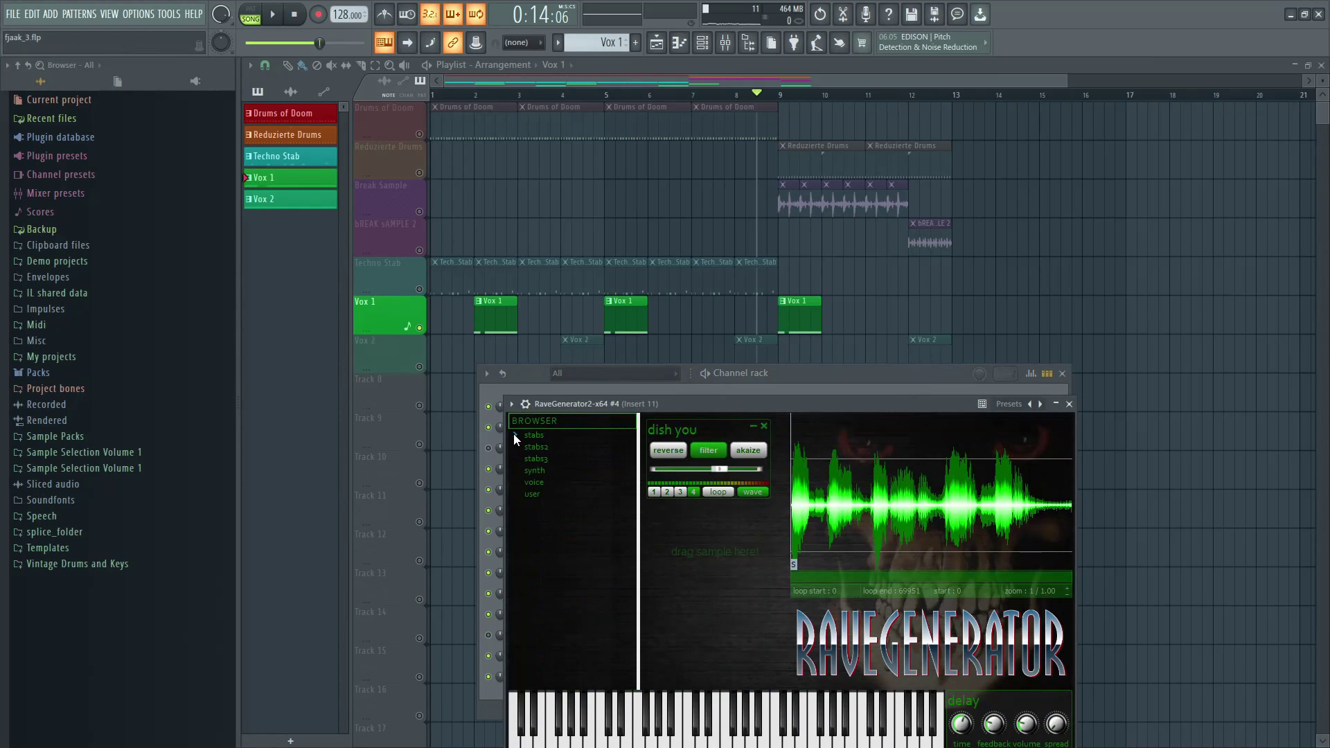
pyautogui.click(534, 483)
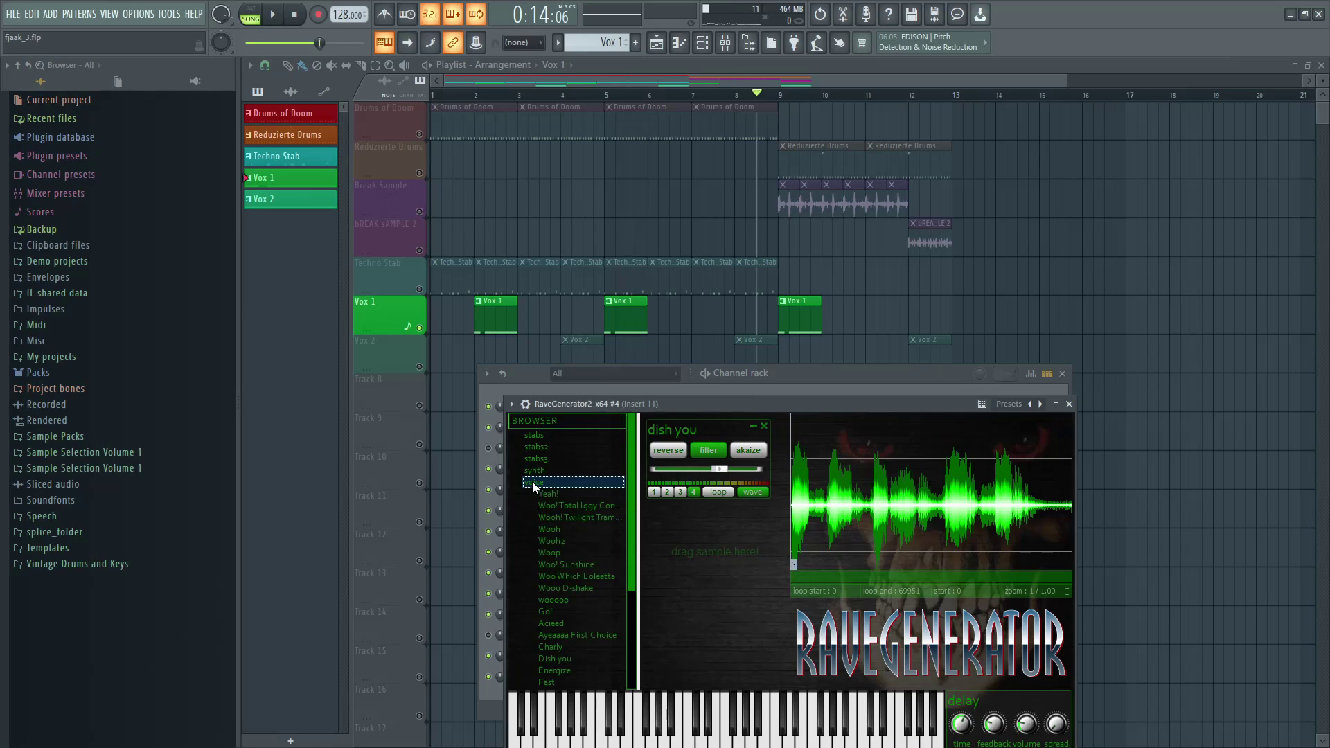
pyautogui.click(764, 425)
# - Audition the Charly, wooooo and Woo! Sunshine voice samples in the clone, removing the first two
pyautogui.click(590, 652)
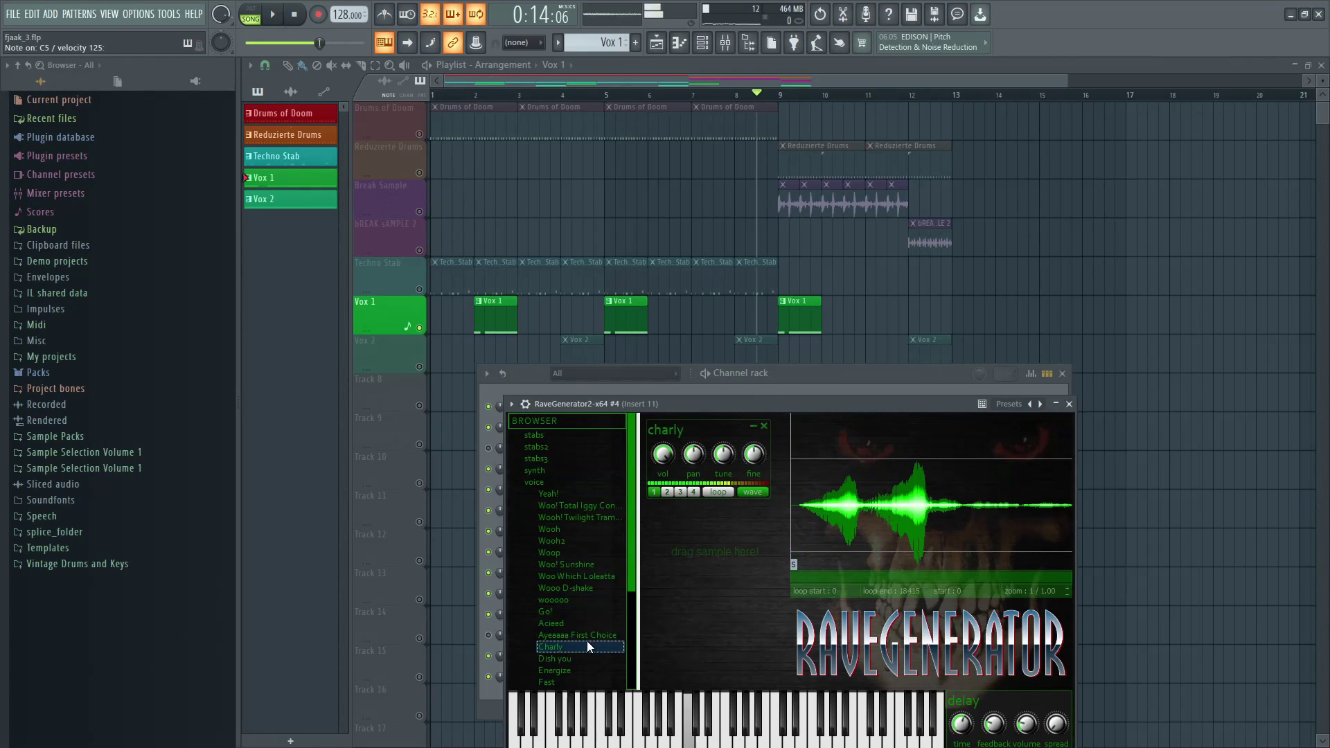
pyautogui.click(581, 601)
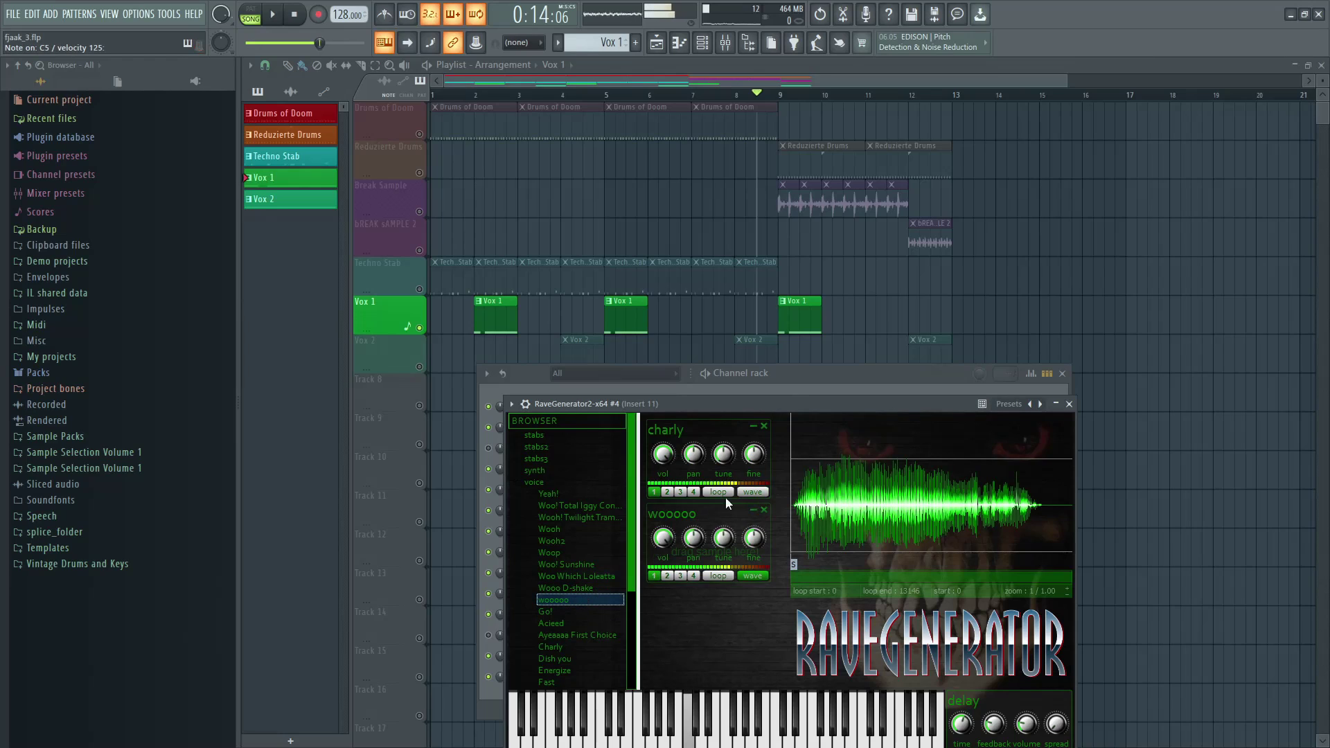
pyautogui.click(764, 426)
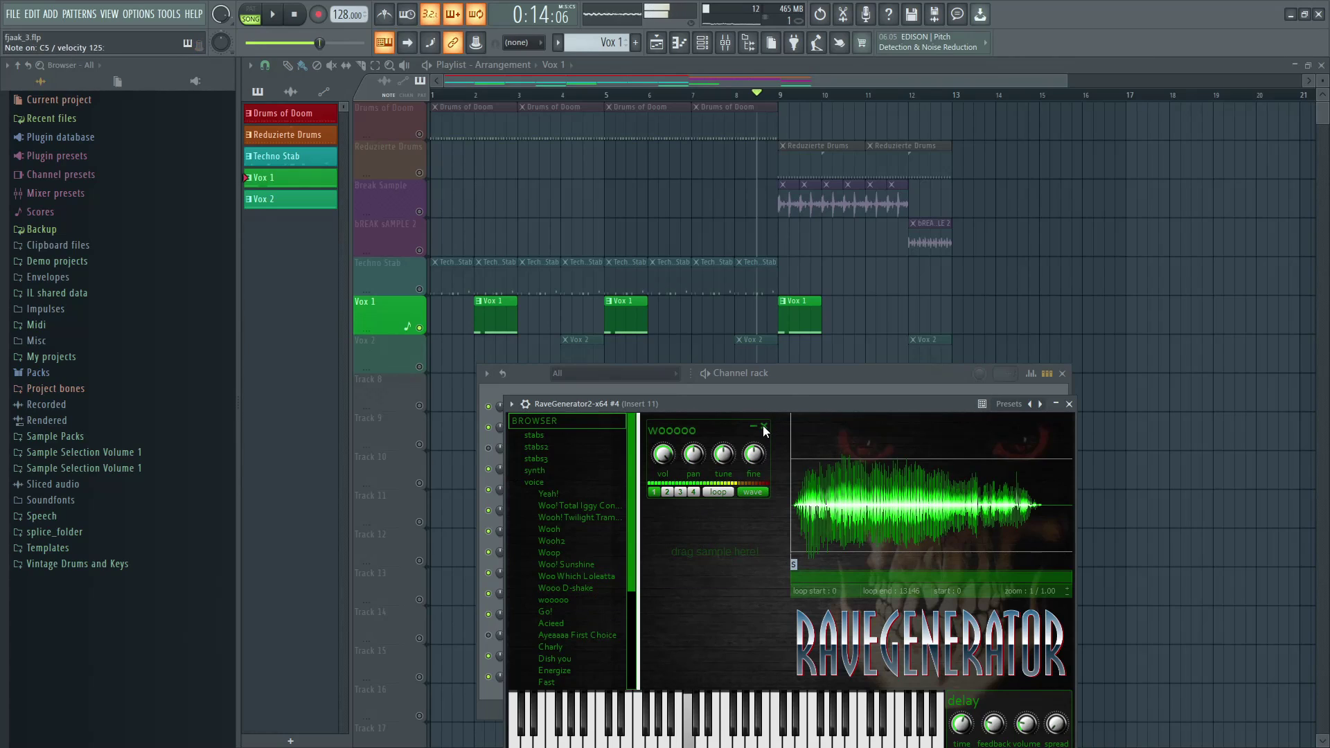
pyautogui.click(572, 568)
pyautogui.click(753, 427)
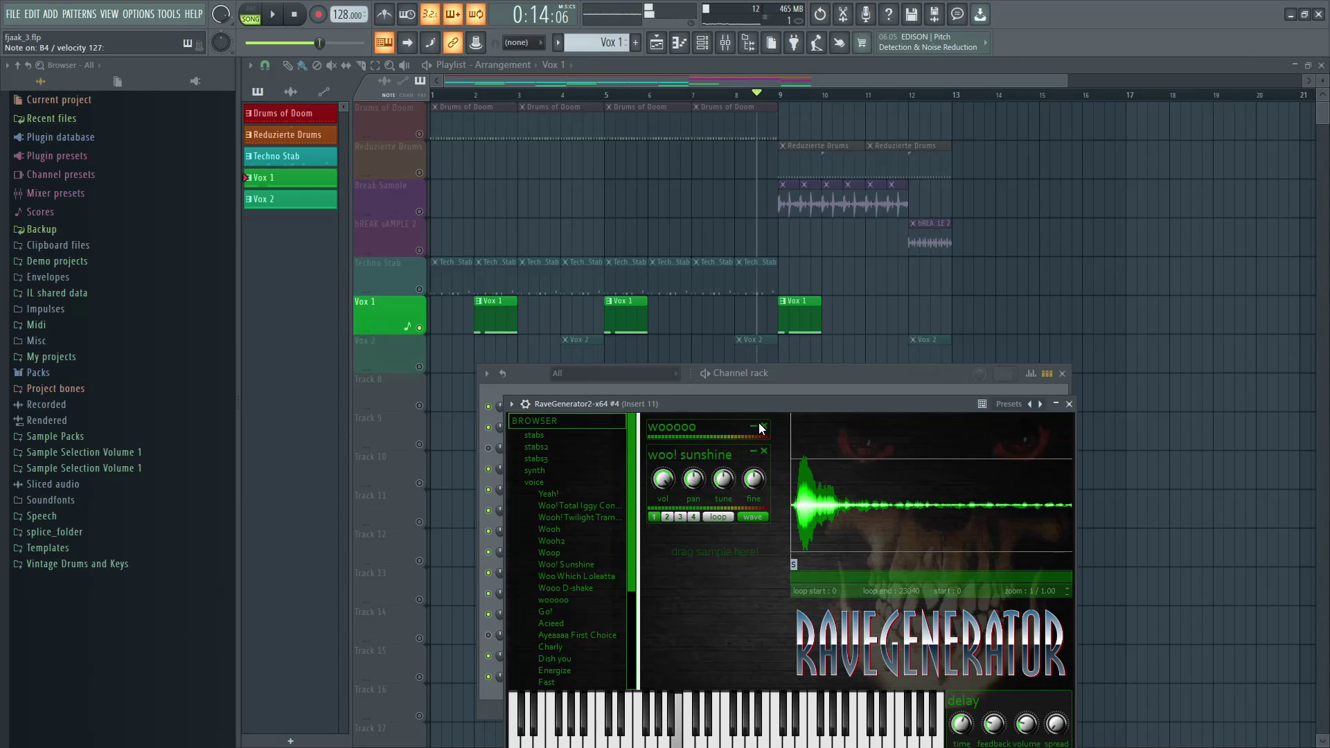
pyautogui.click(765, 426)
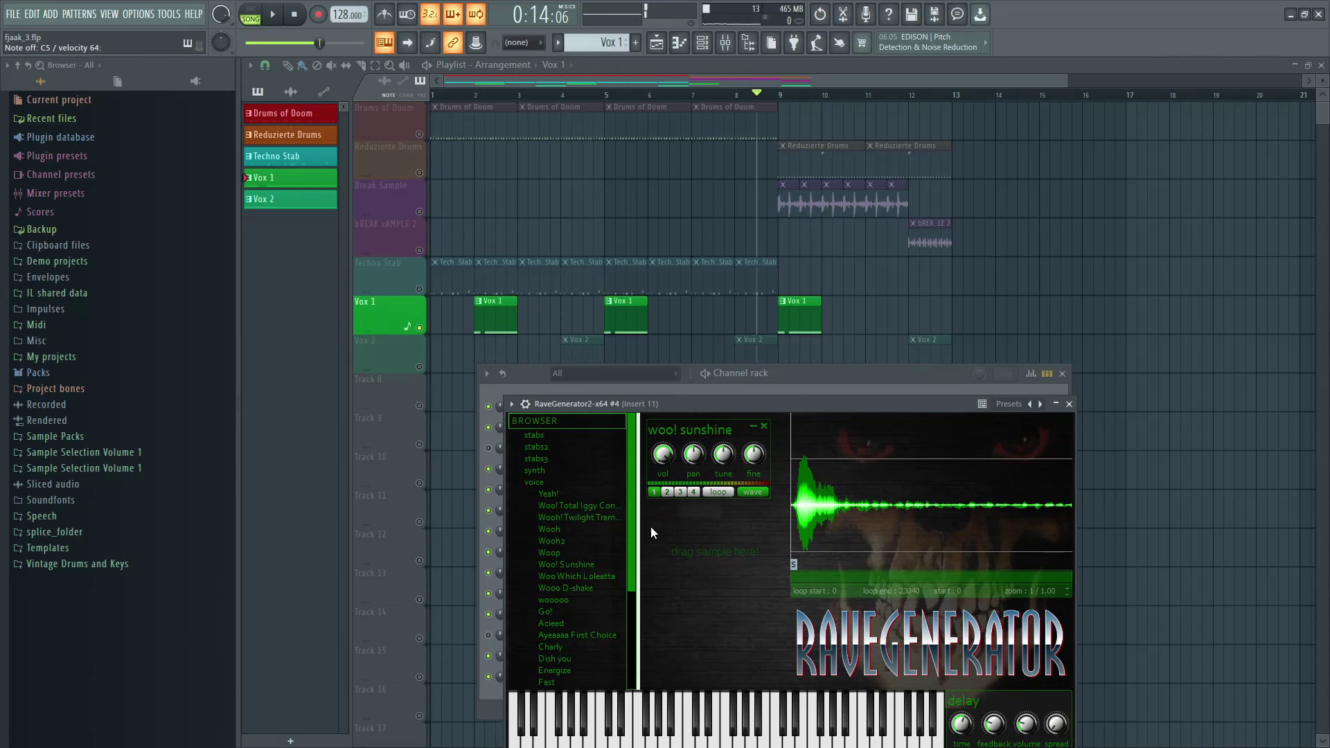
# - Audition the Fast and Go 2 voice samples in the clone and remove all loaded samples
pyautogui.scroll(-3, 582, 624)
pyautogui.click(581, 646)
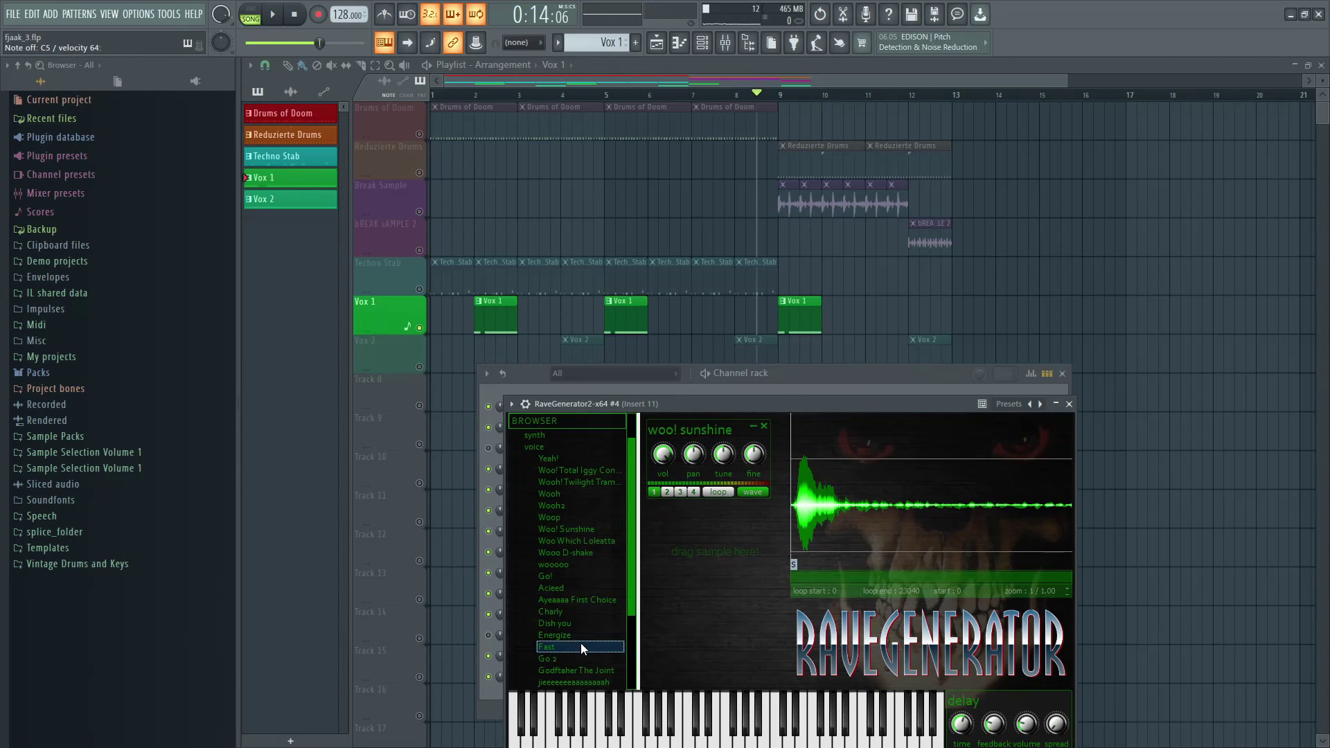
pyautogui.click(764, 426)
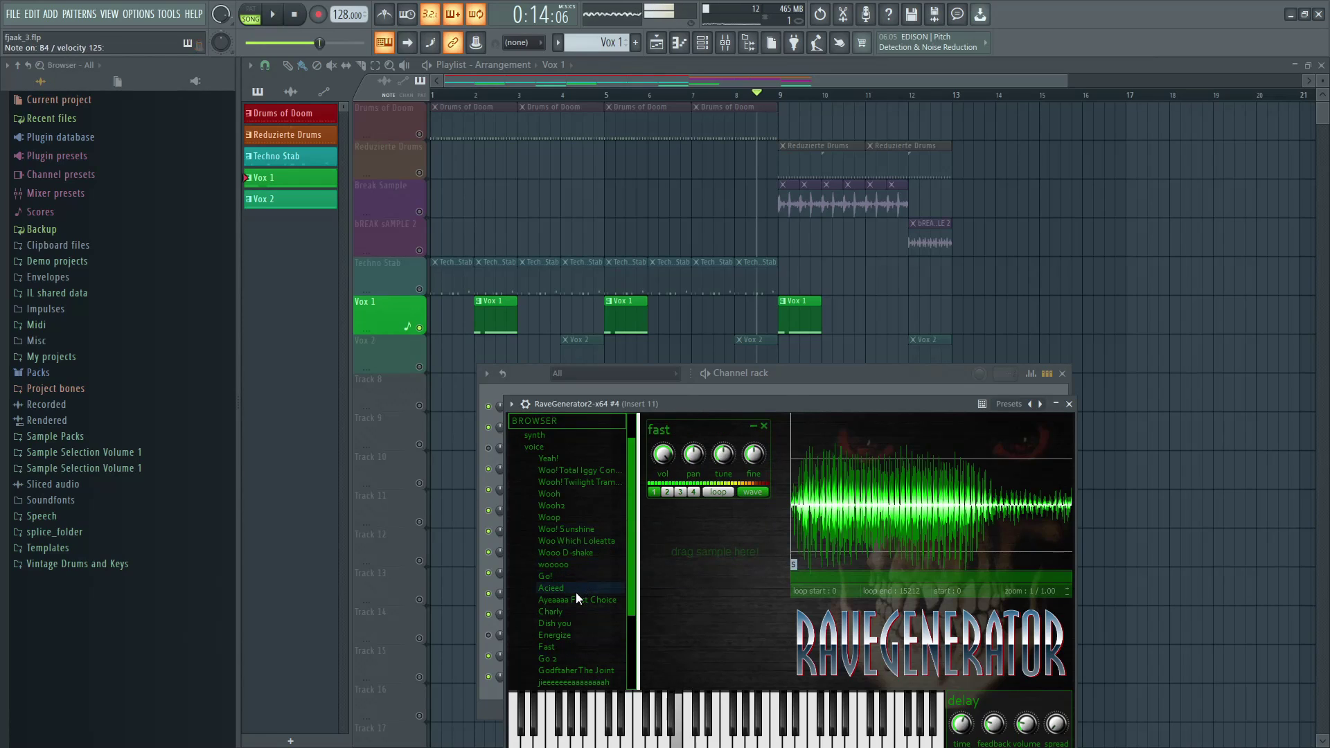
pyautogui.click(578, 658)
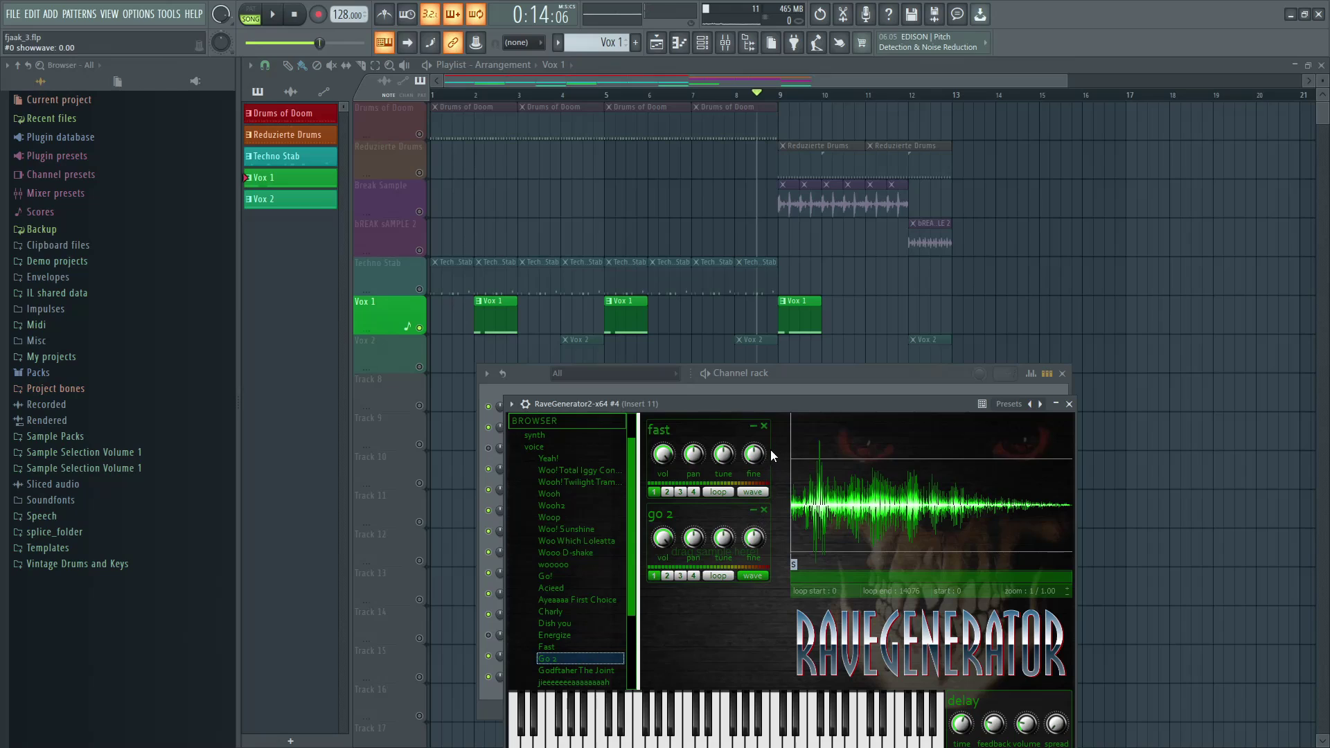
pyautogui.click(764, 426)
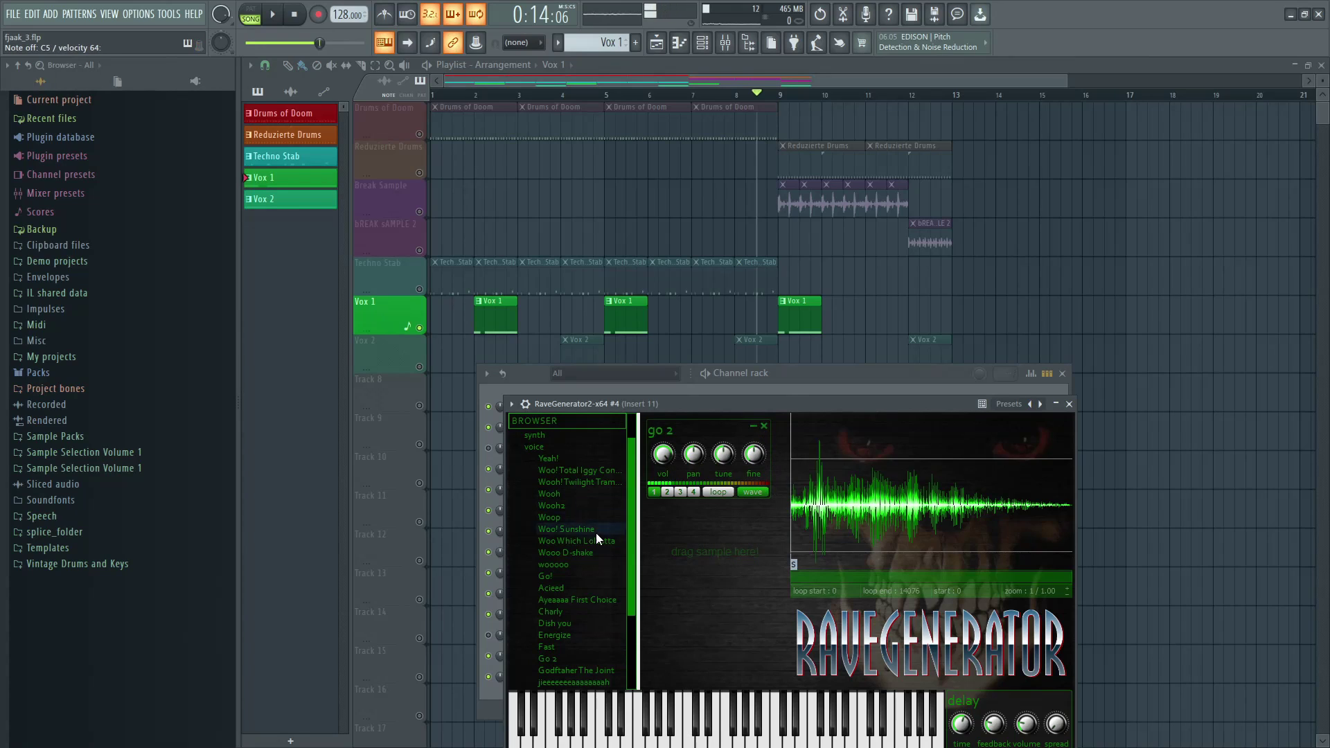
pyautogui.click(764, 426)
# - Load the Party voice sample into the clone, try it out, and briefly start and stop the arrangement
pyautogui.scroll(-3, 600, 588)
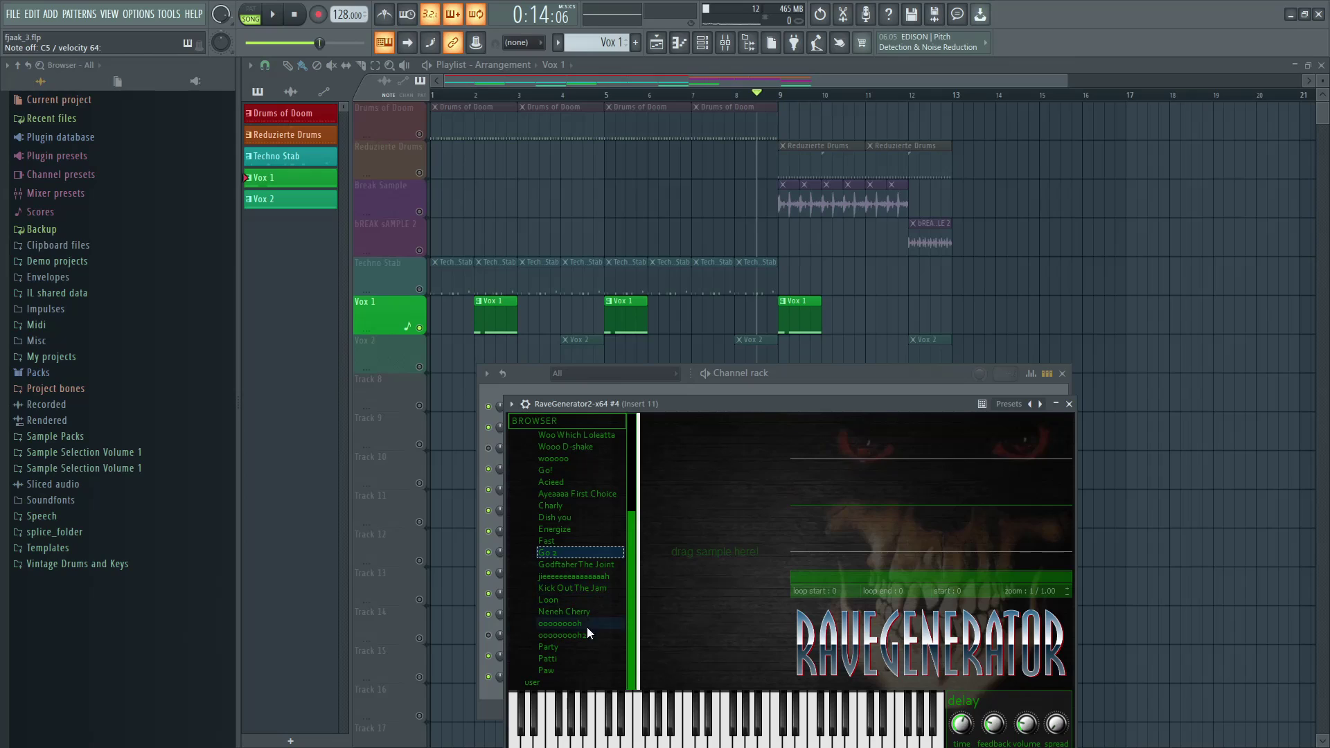
pyautogui.click(588, 649)
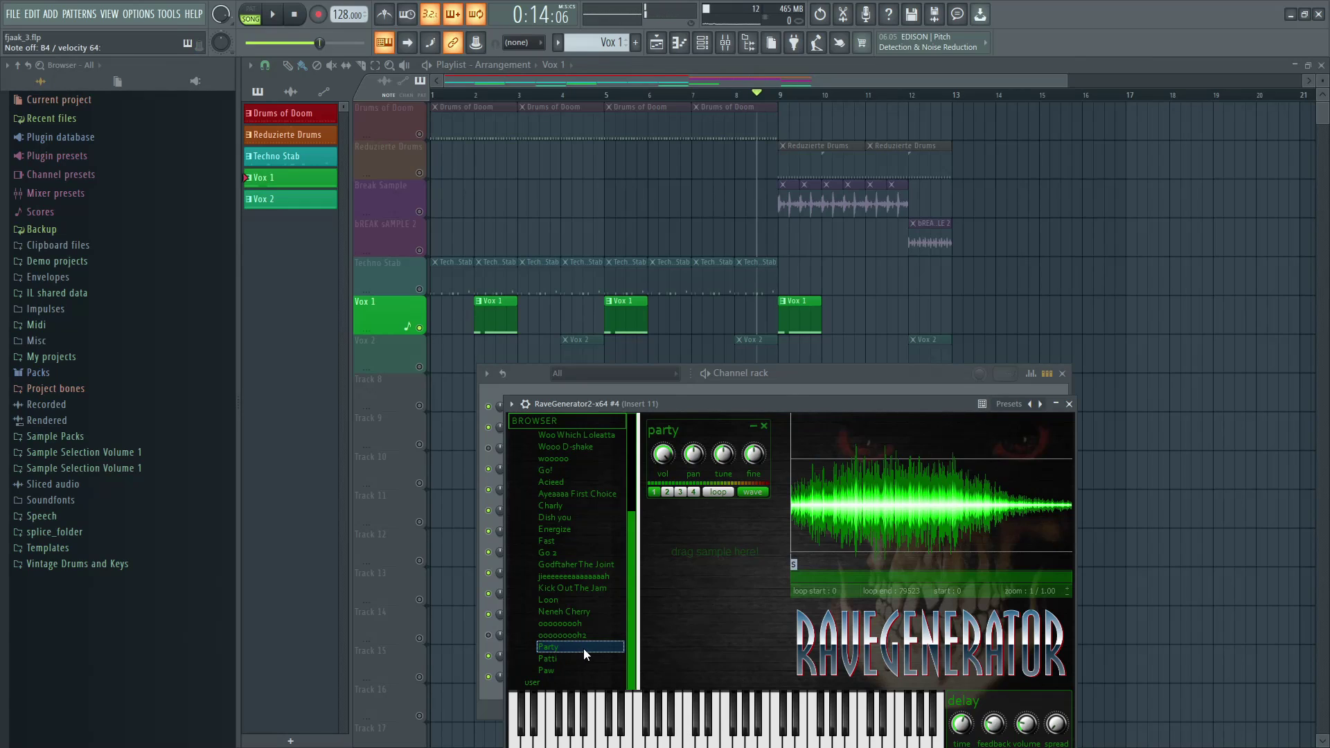
pyautogui.press('space')
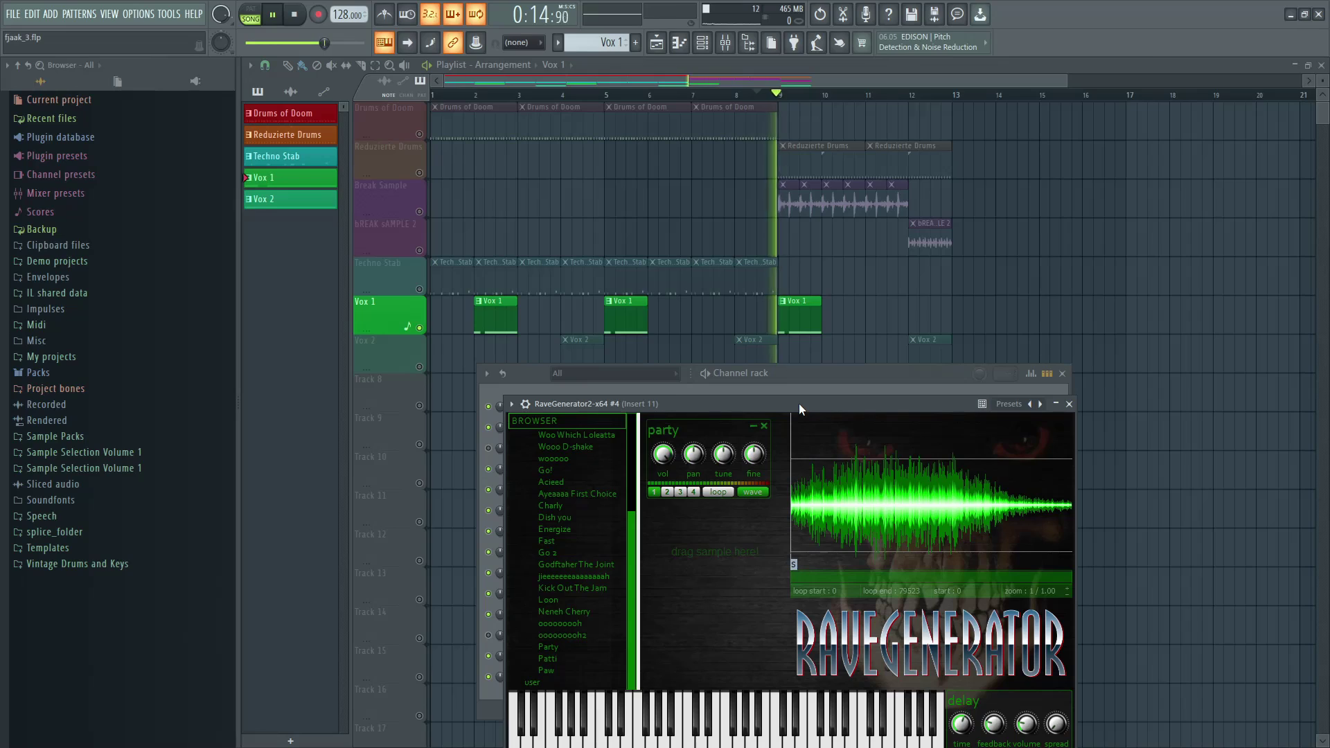
pyautogui.press('space')
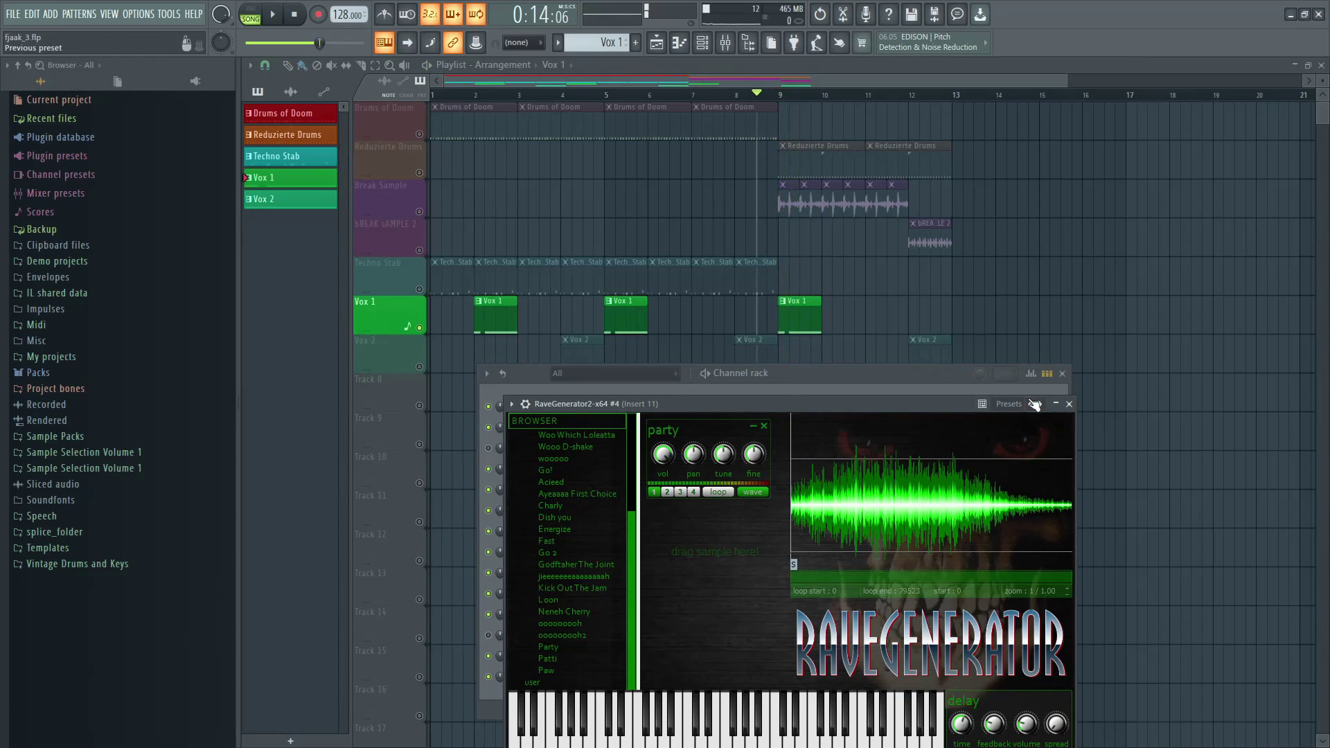
# - Close the cloned RaveGenerator, return to the Playlist, and play the soloed Vox 1 clip at bar 9
pyautogui.click(1069, 404)
pyautogui.press('Escape')
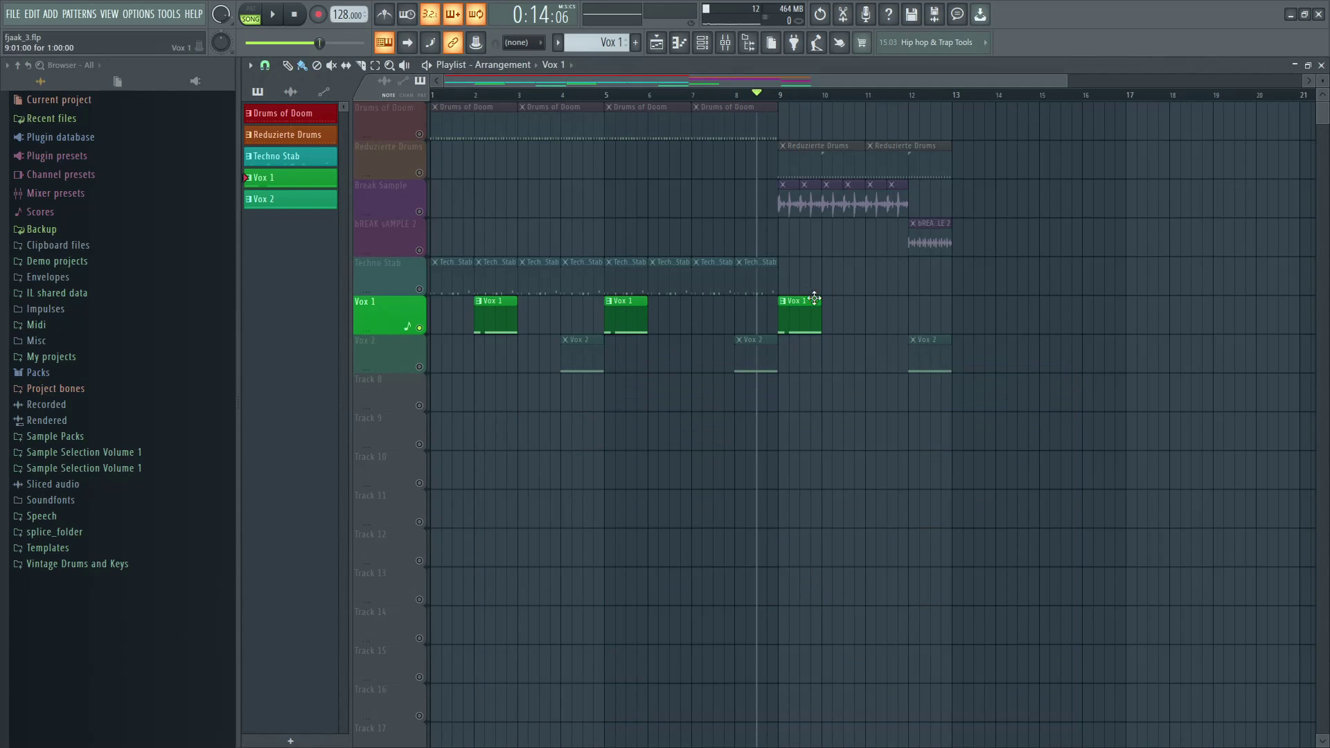
pyautogui.press('space')
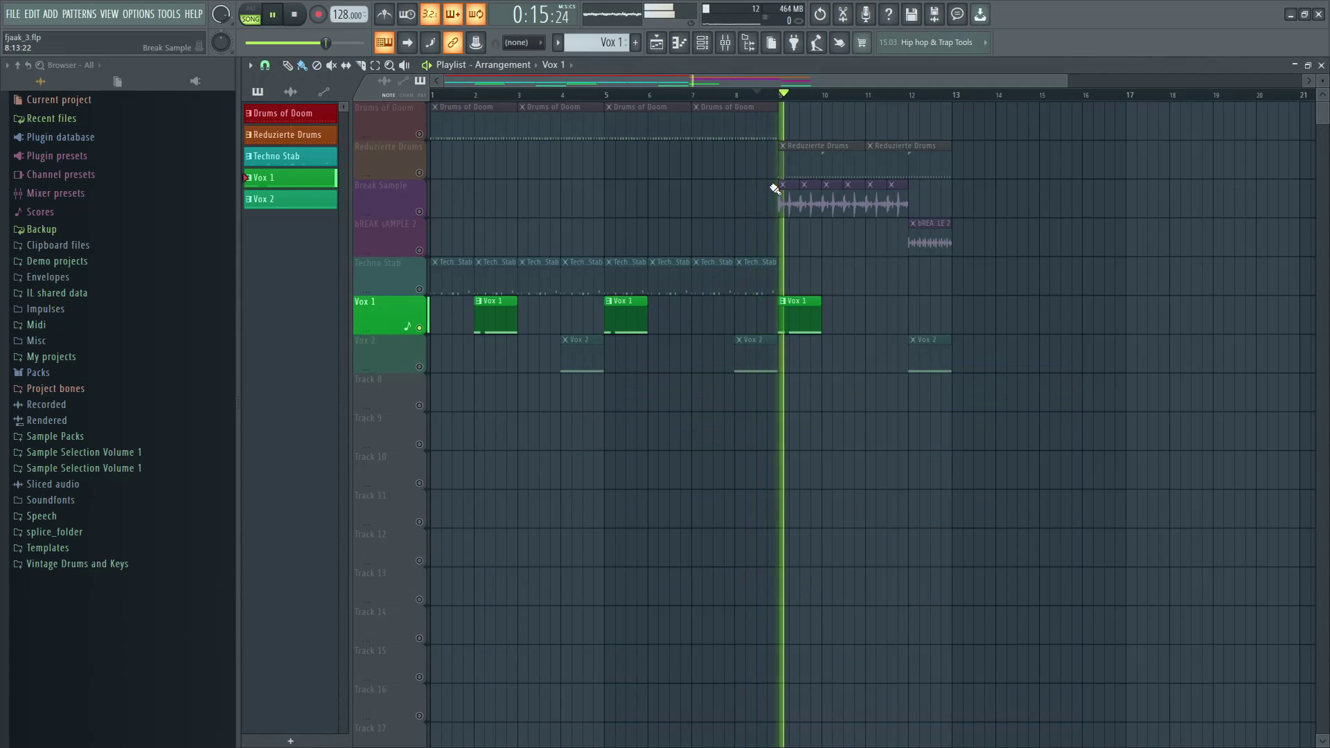
pyautogui.press('space')
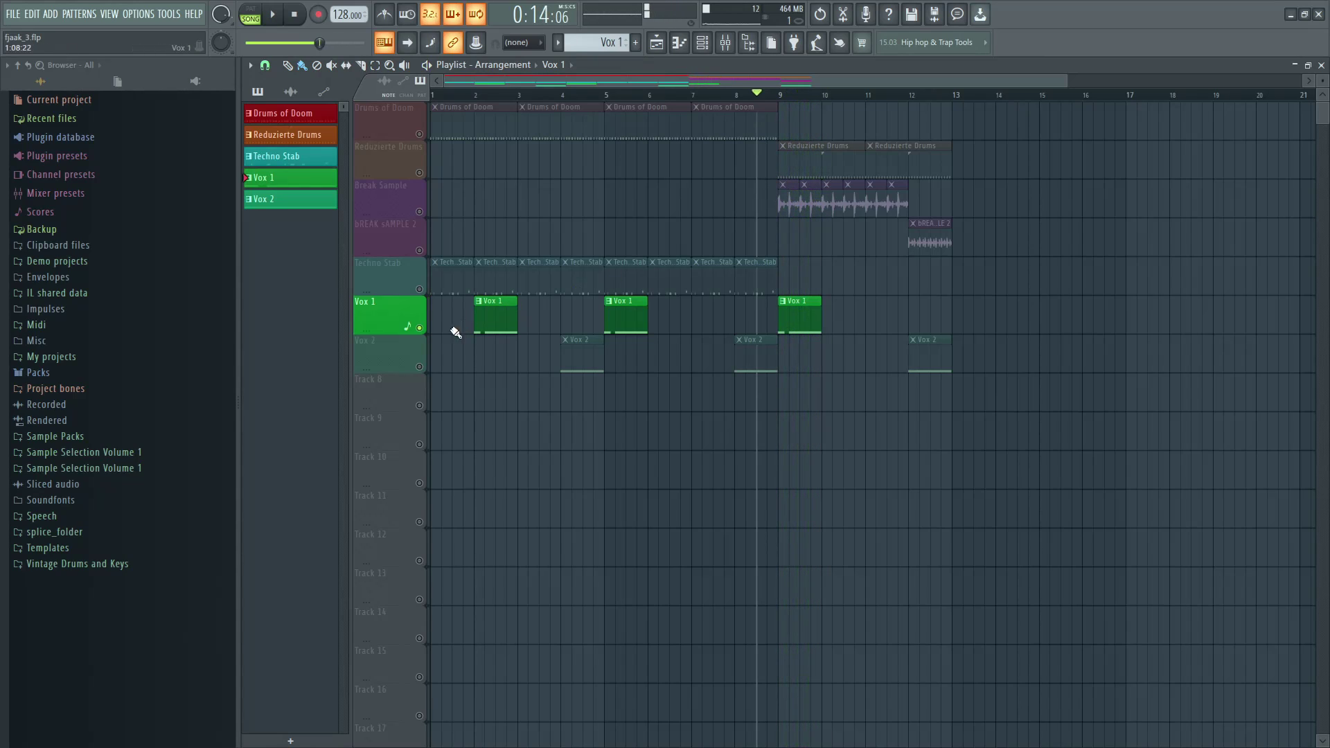
# - Unmute the Vox 2 track and play the Vox parts from before bar 8, moving the channel rack below the clips
pyautogui.click(418, 366)
pyautogui.click(729, 95)
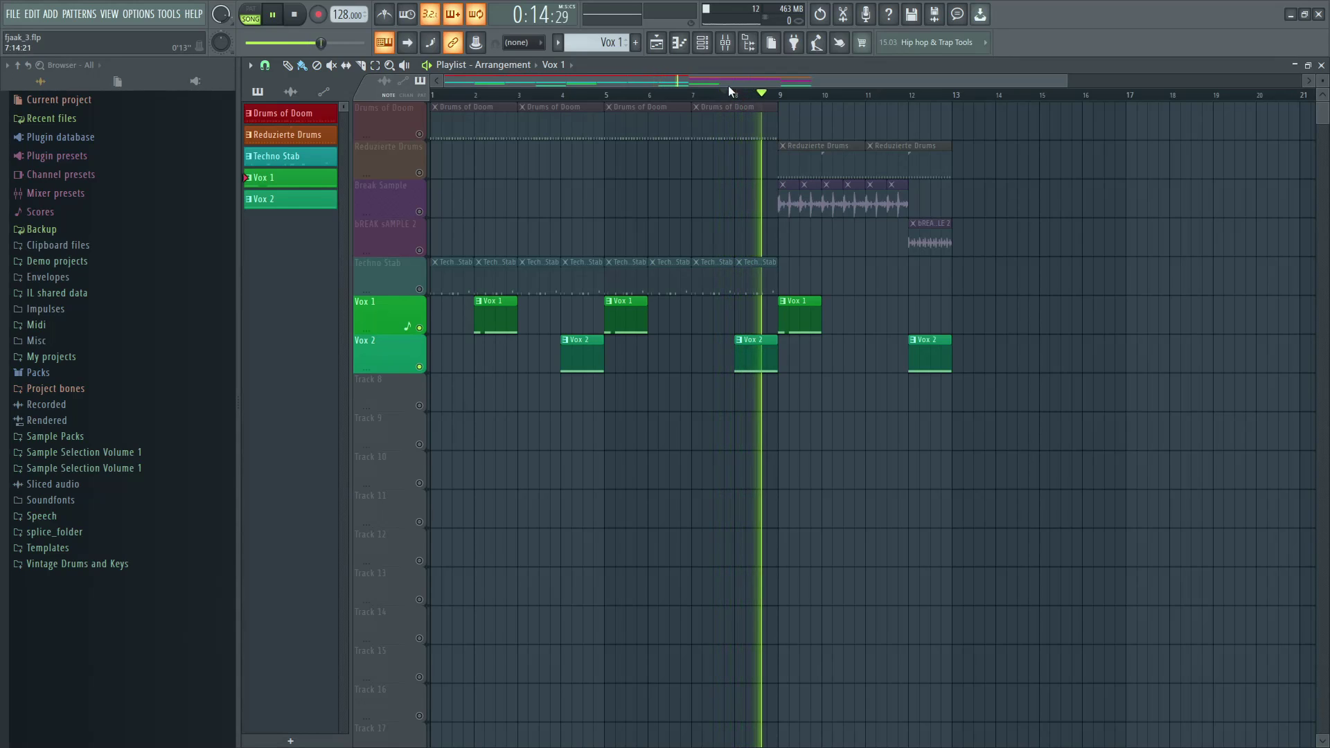
pyautogui.press('space')
pyautogui.click(704, 43)
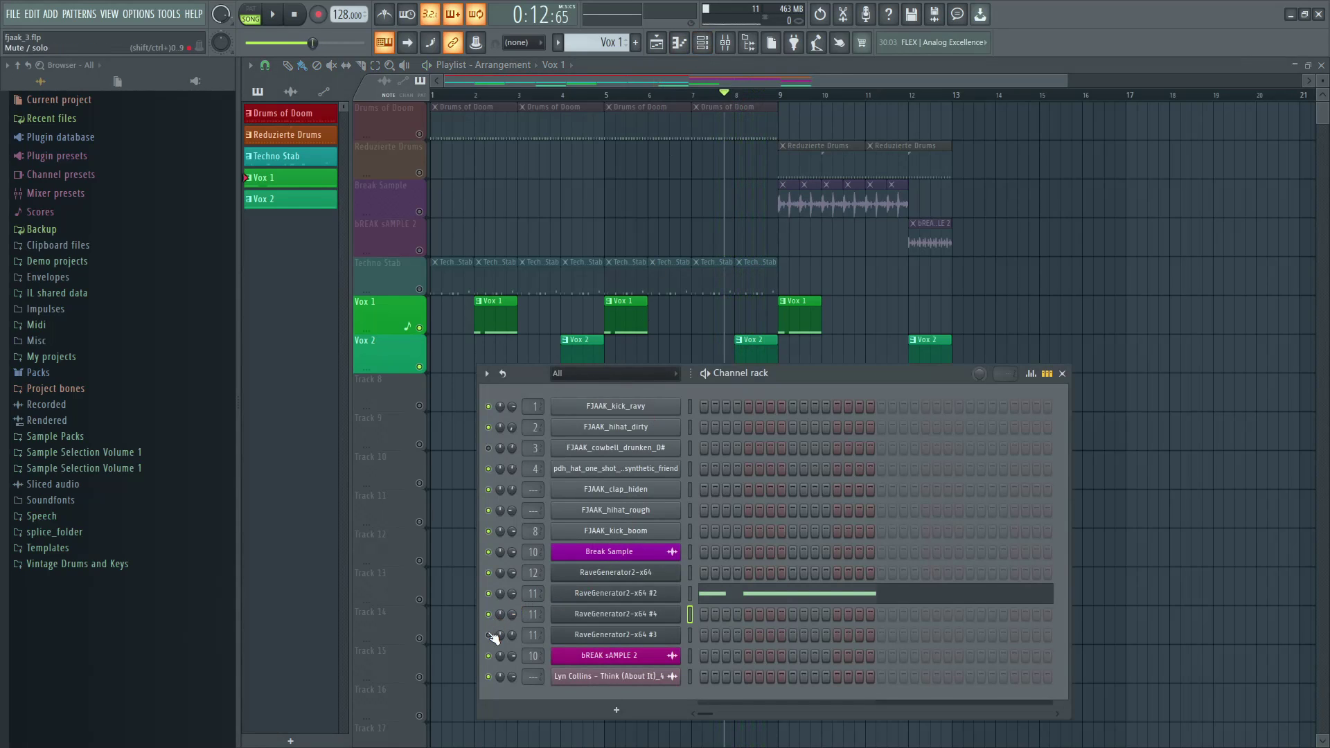
pyautogui.press('space')
pyautogui.moveTo(892, 375); pyautogui.dragTo(899, 422)
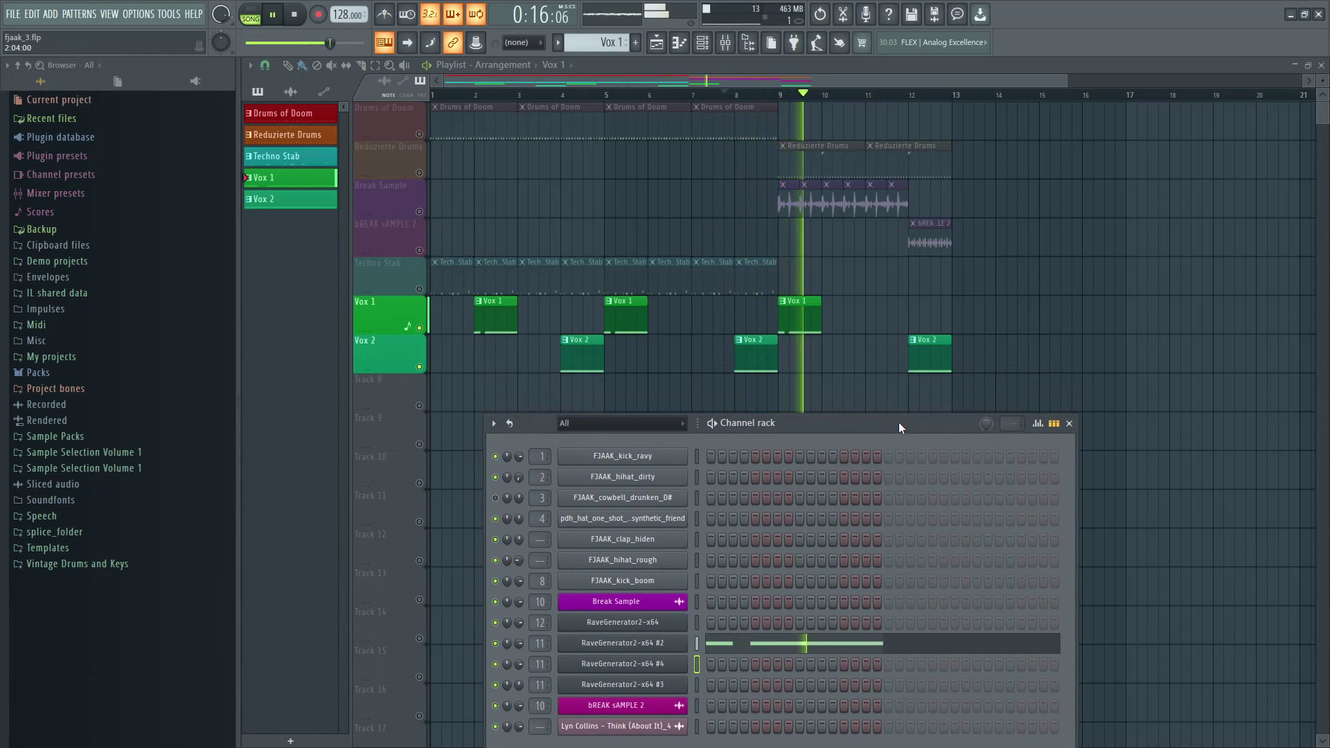
pyautogui.press('space')
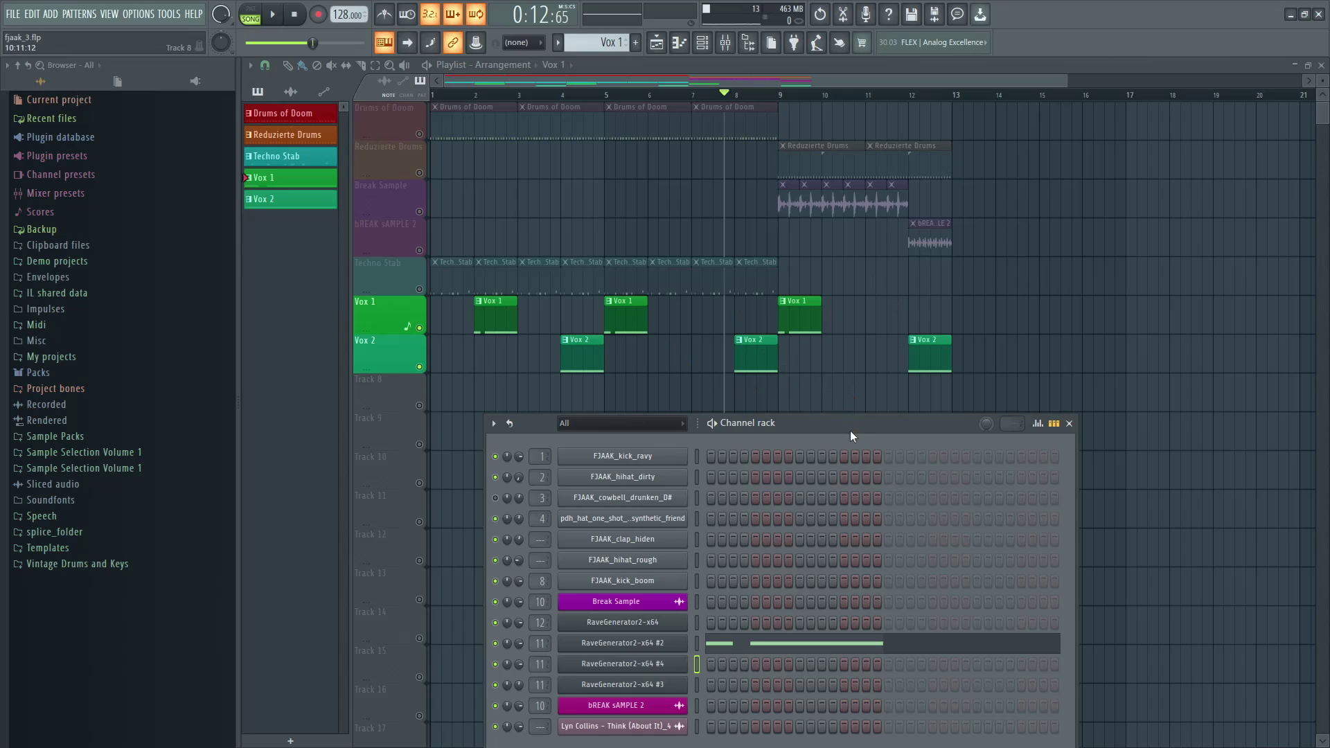
# - Select the Vox 1 clip at bar 9 and bring up the channel rack and the mixer for Insert 11
pyautogui.moveTo(823, 418); pyautogui.dragTo(784, 412)
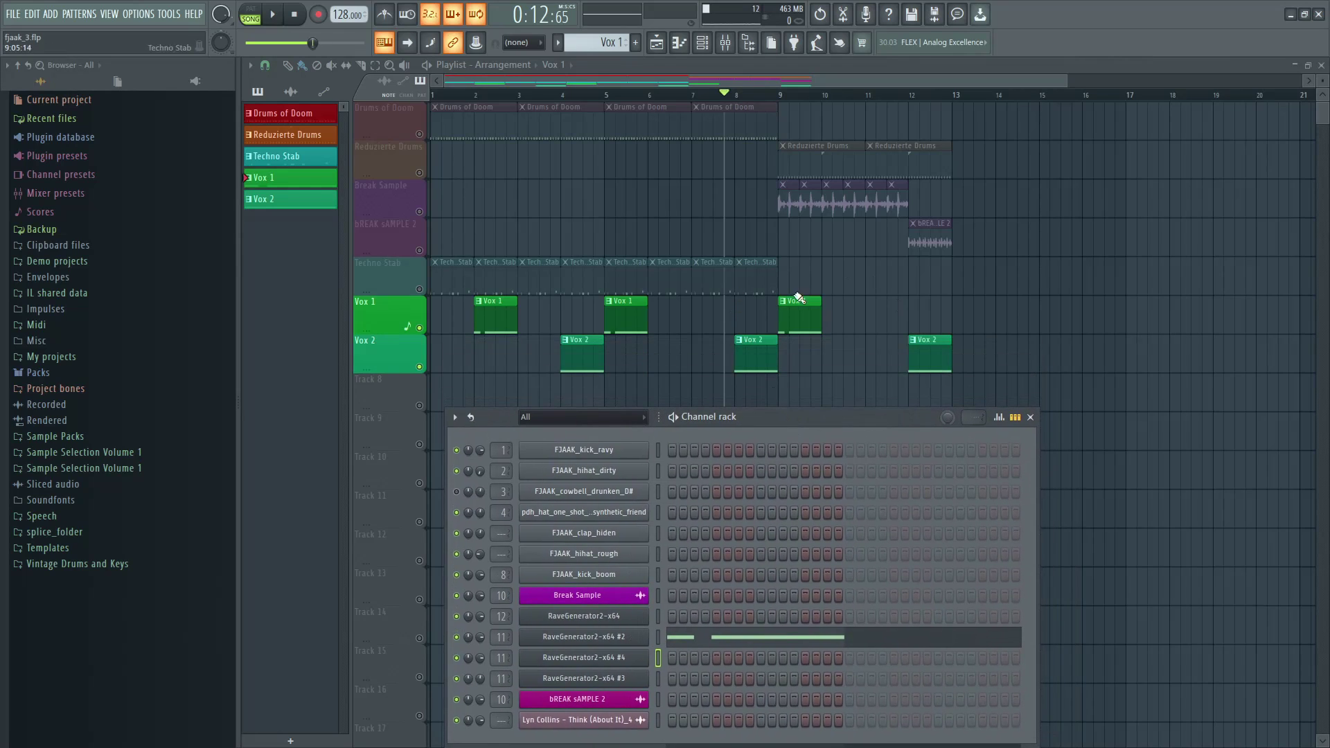
pyautogui.click(790, 308)
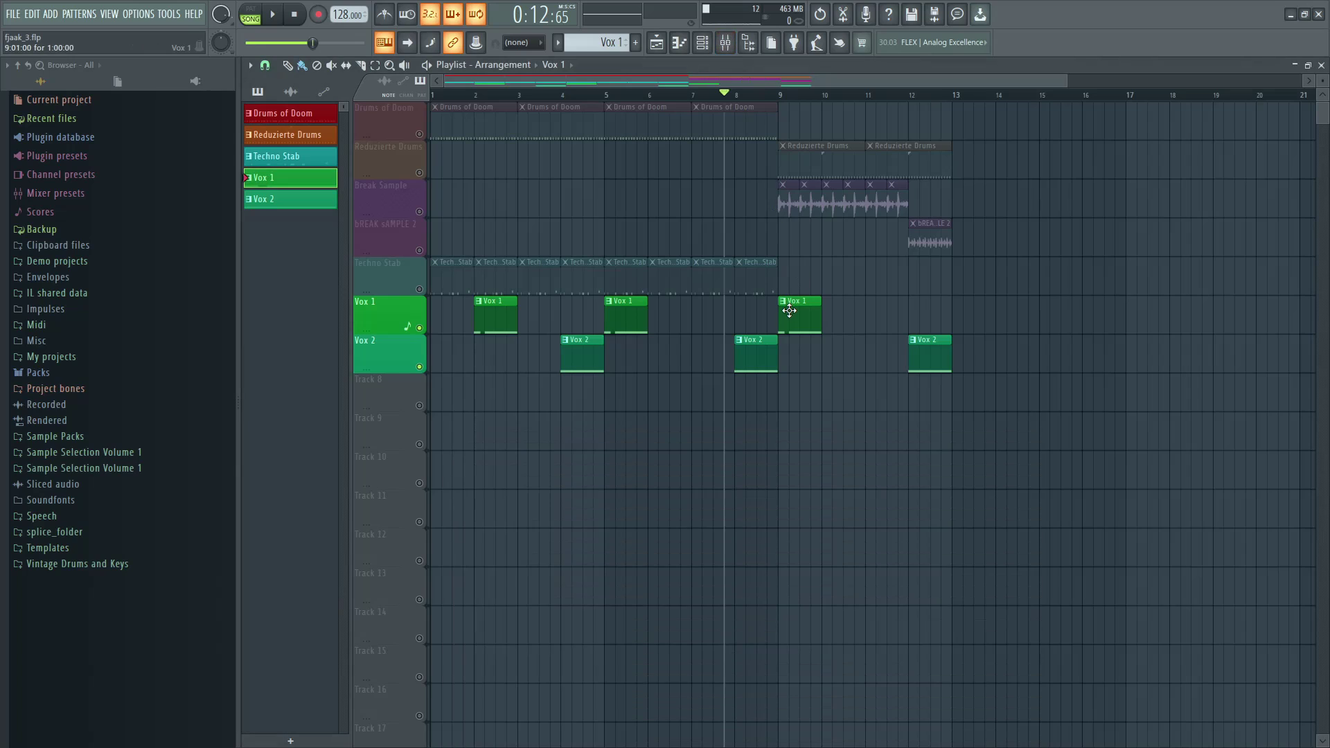
pyautogui.click(702, 42)
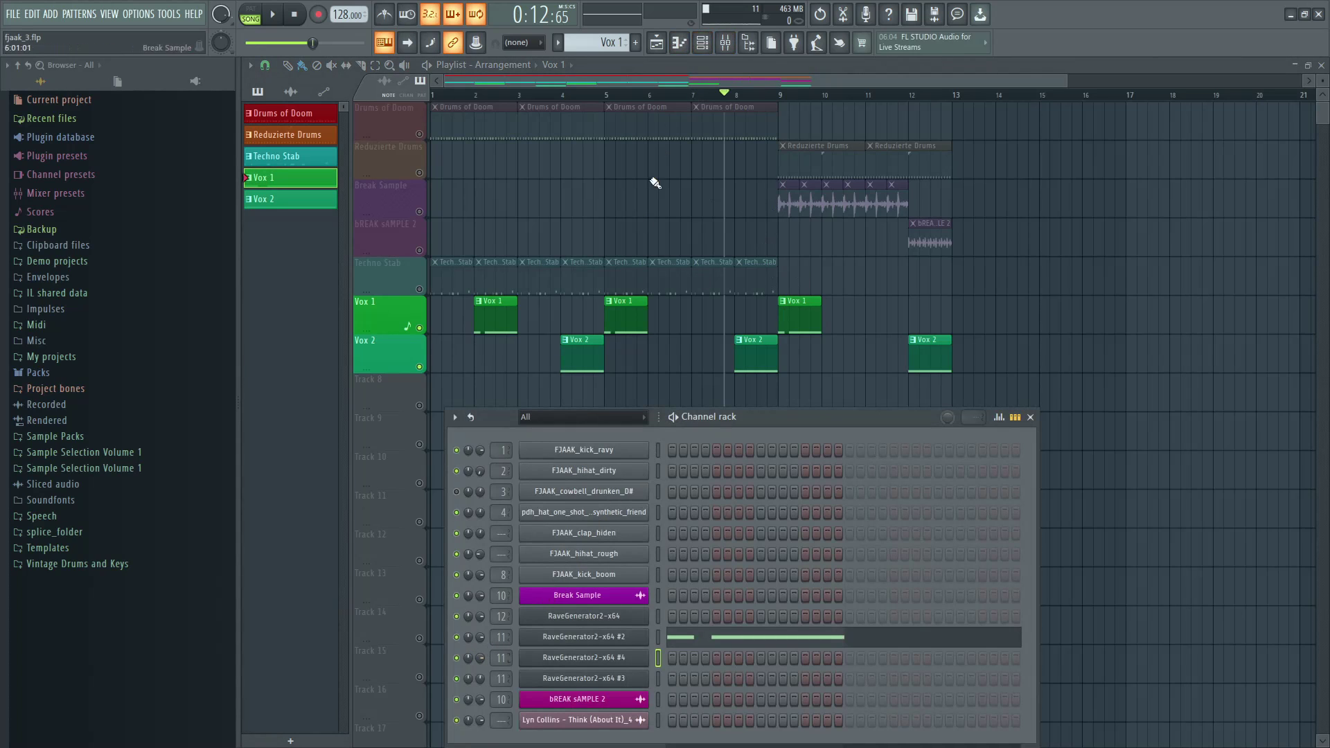
pyautogui.click(726, 44)
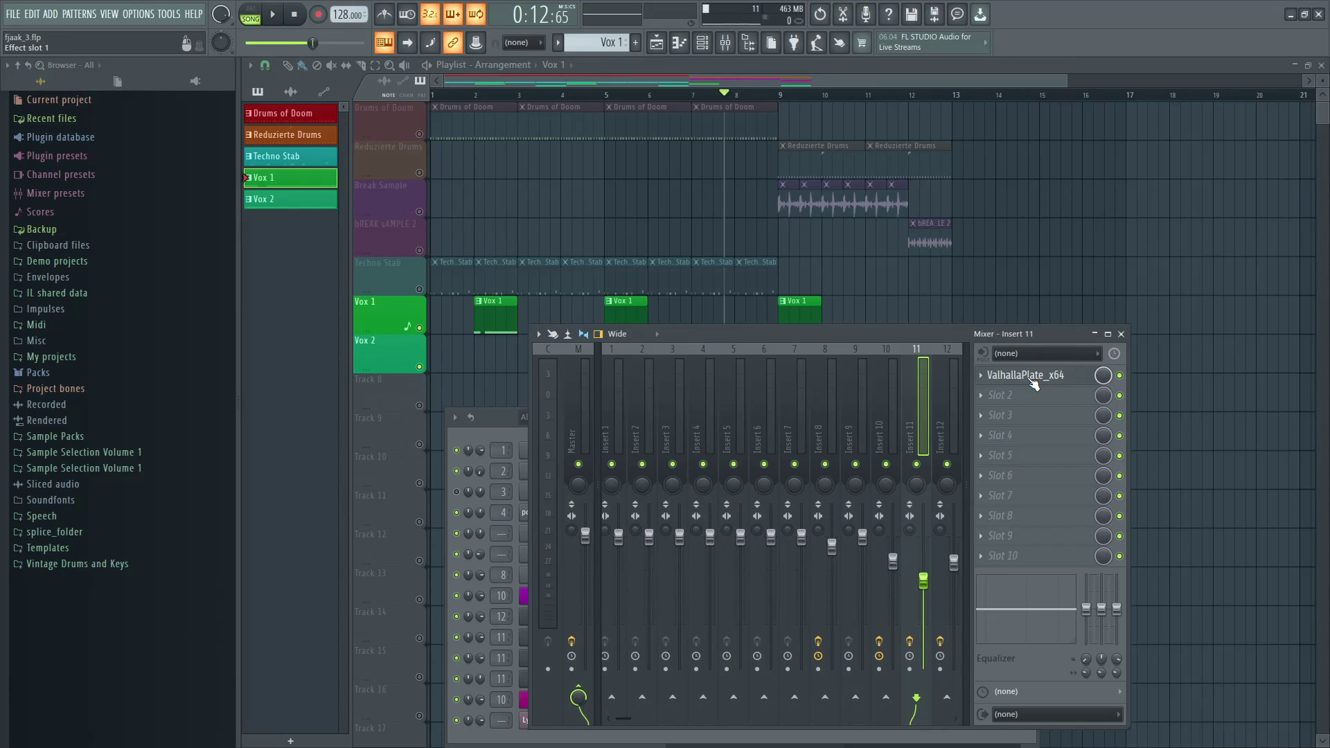
# - Inspect the wrapper, miscellaneous and plugin views of the RaveGenerator2-x64 #2 channel, then close it
pyautogui.moveTo(493, 418); pyautogui.dragTo(497, 247)
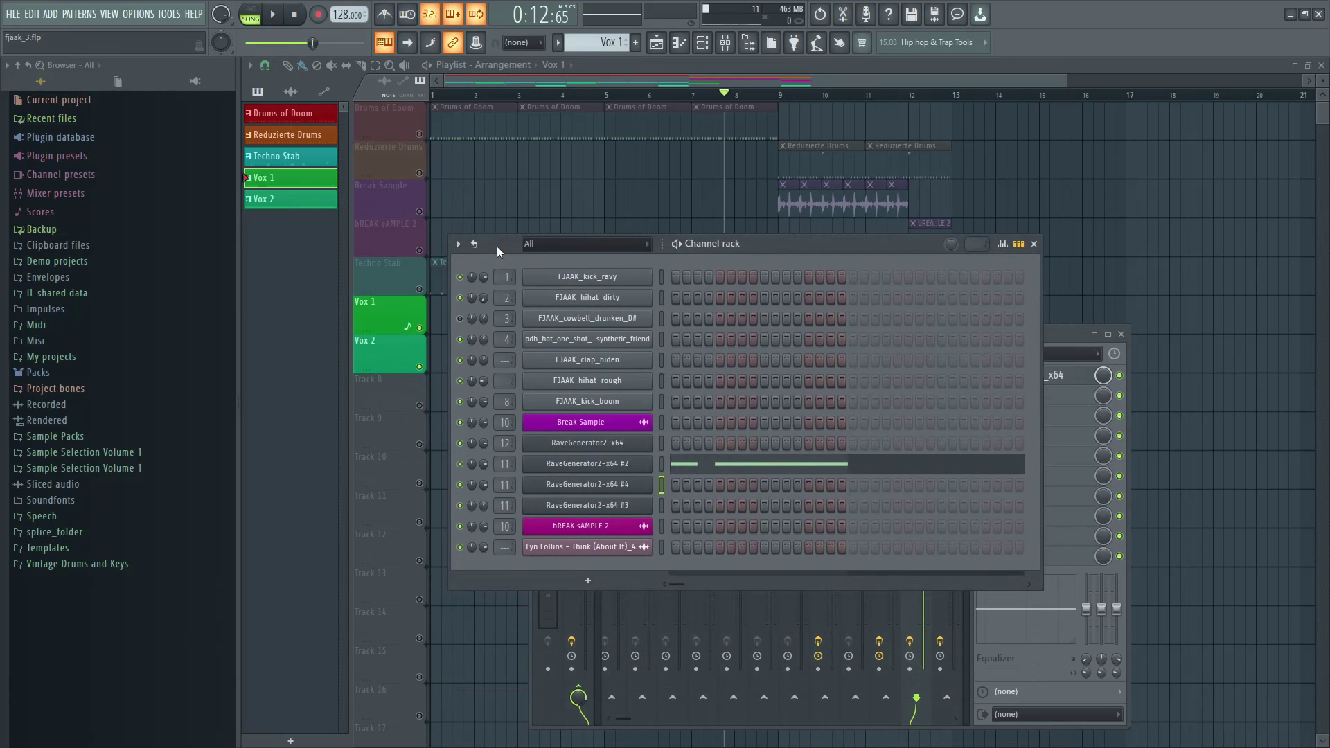
pyautogui.click(608, 470)
pyautogui.click(533, 411)
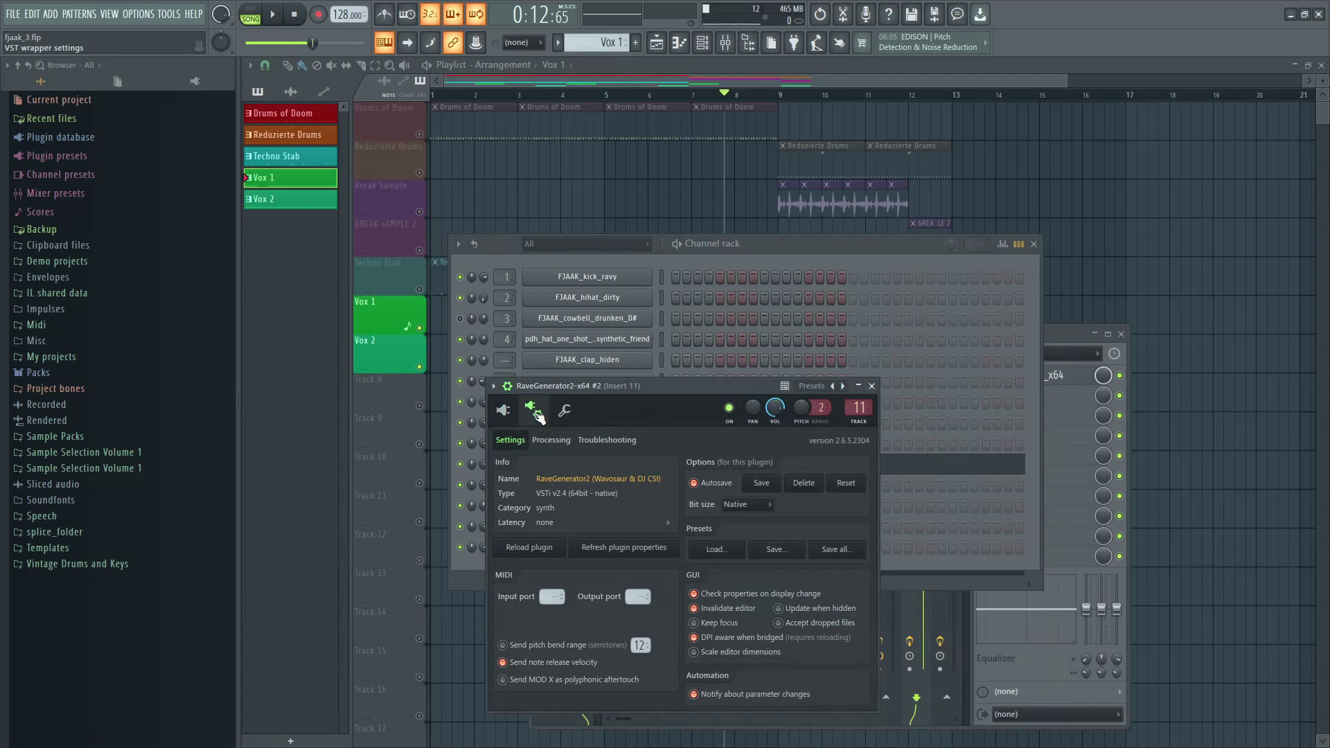
pyautogui.click(565, 412)
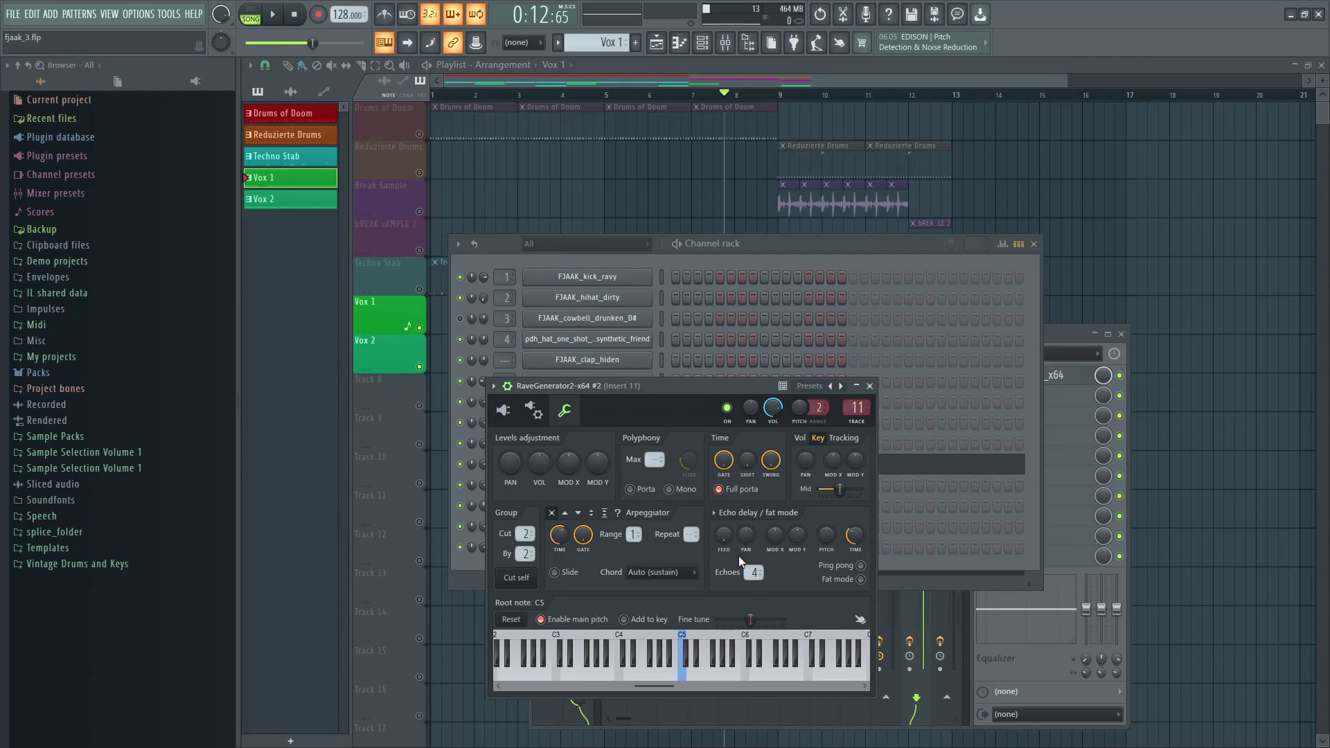
pyautogui.click(534, 411)
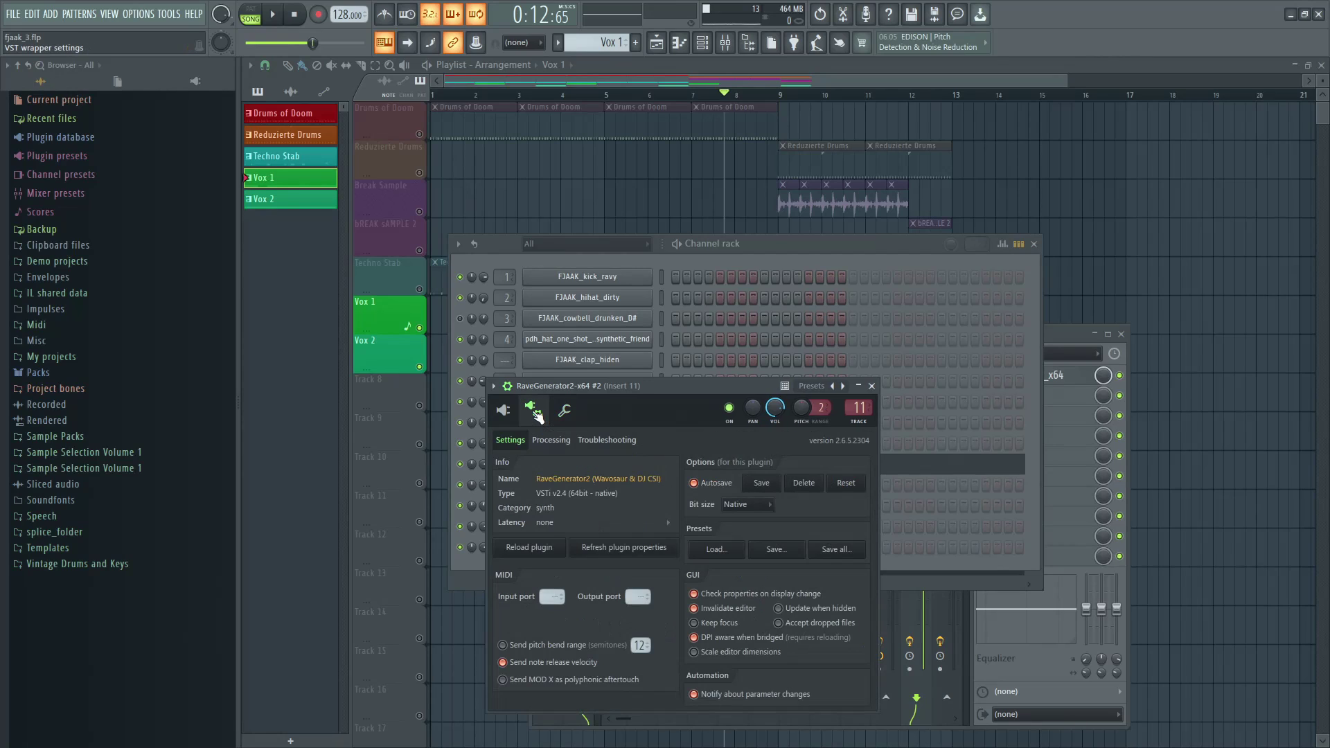
pyautogui.click(504, 411)
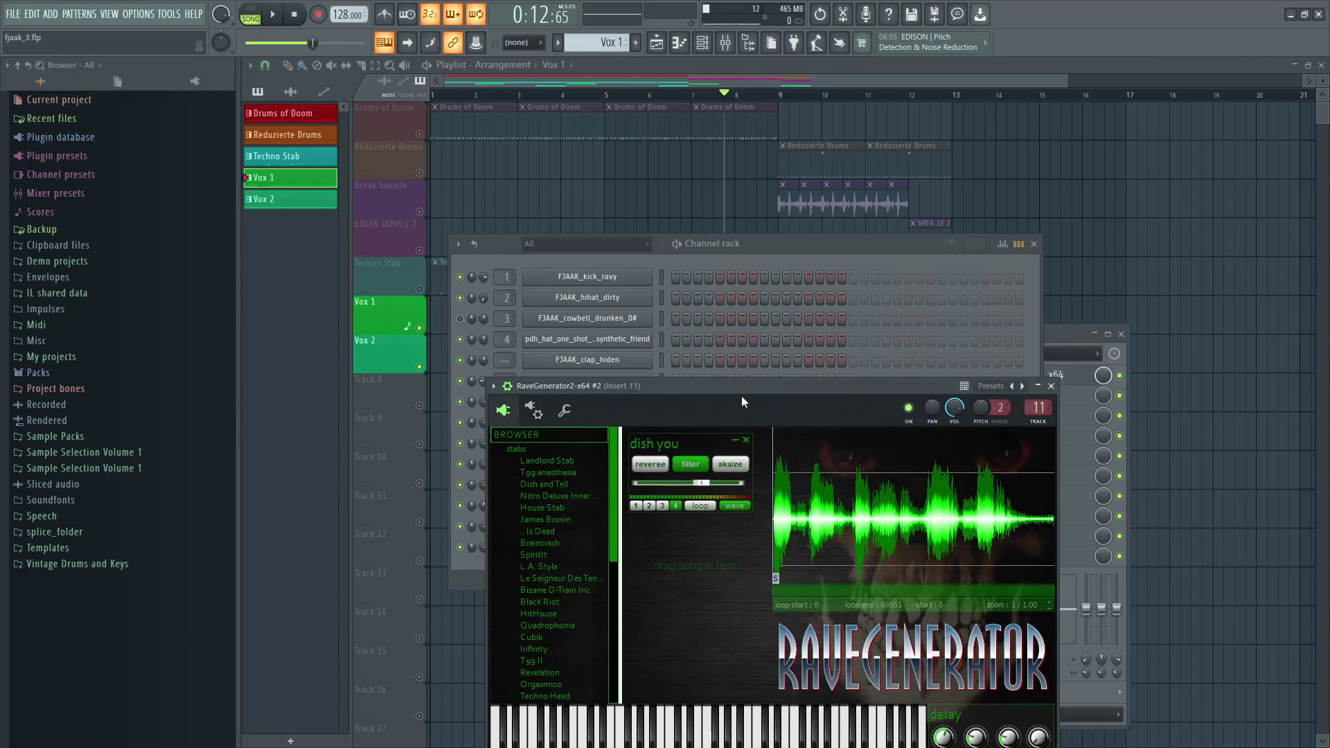
pyautogui.moveTo(745, 389); pyautogui.dragTo(679, 253)
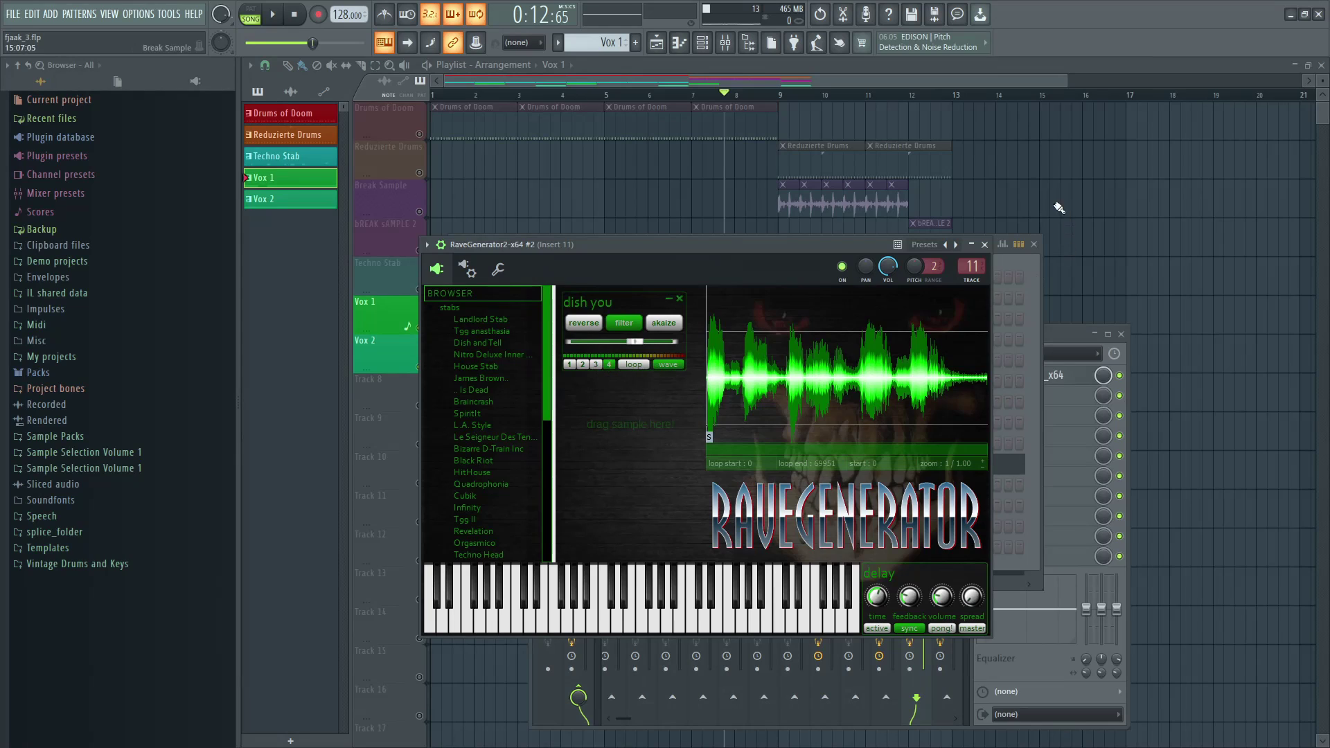
pyautogui.click(985, 245)
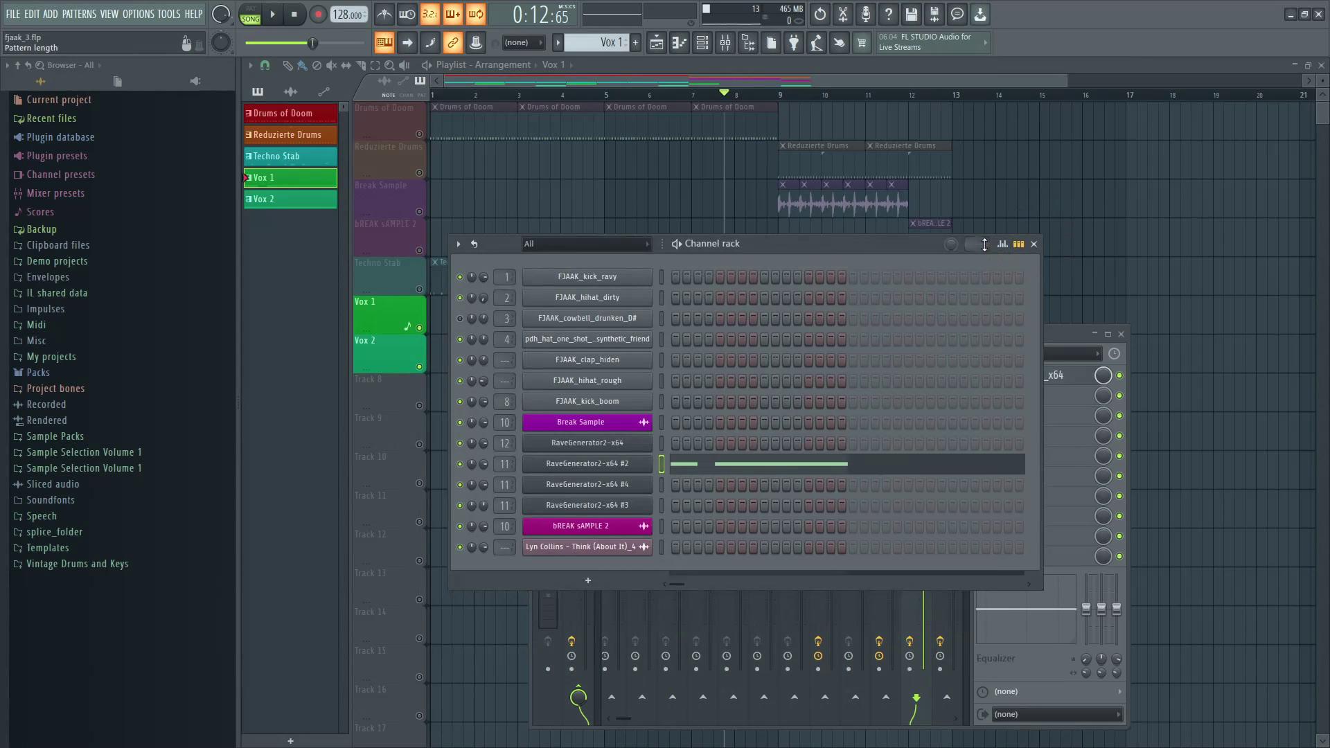
# - Examine the ValhallaPlate effect slot and the plugin choices for slot 2 on Insert 11, and return to the Playlist
pyautogui.click(1040, 244)
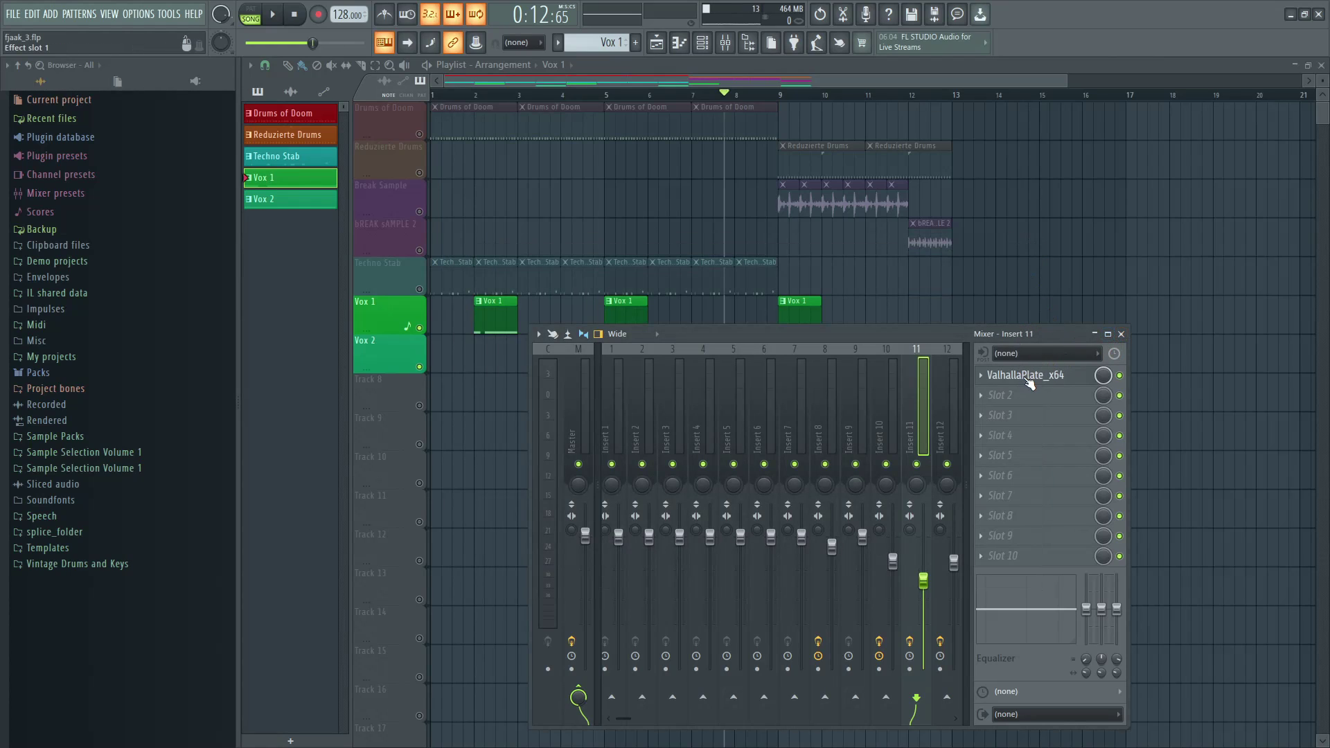
pyautogui.click(989, 401)
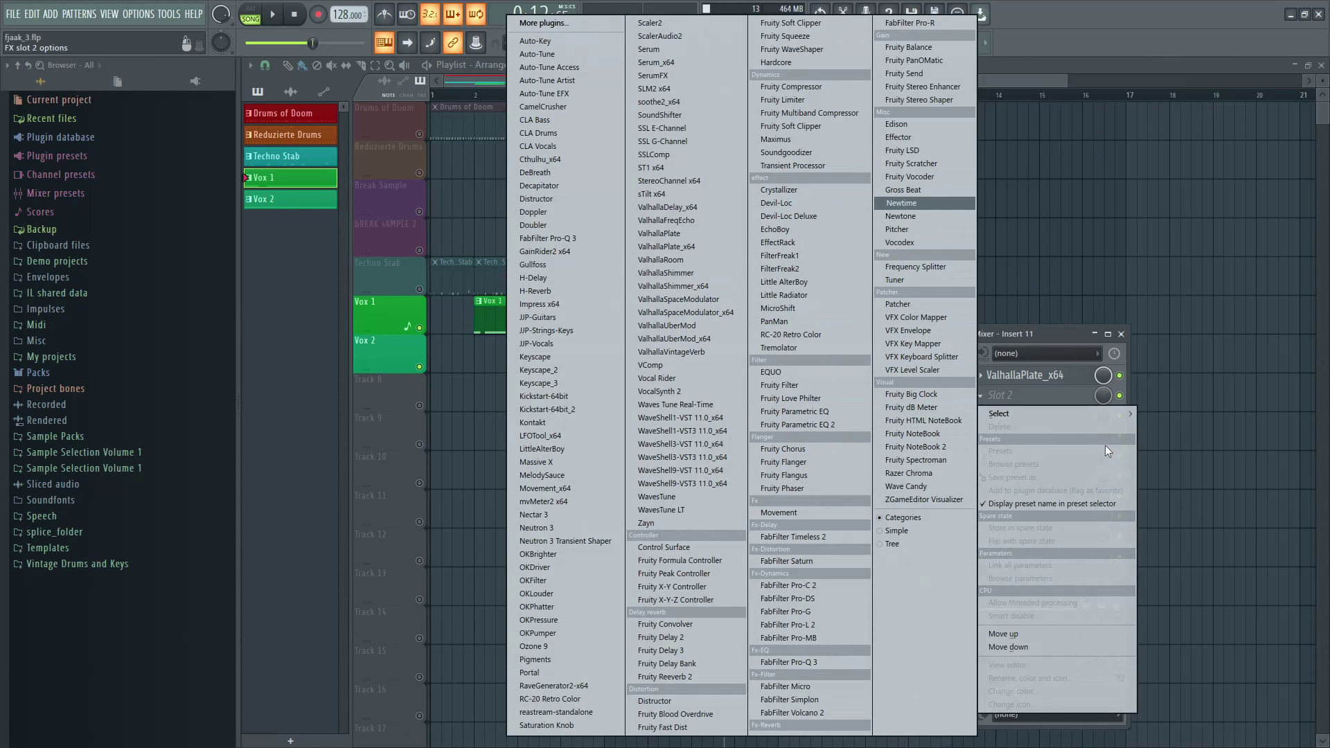
pyautogui.click(1047, 323)
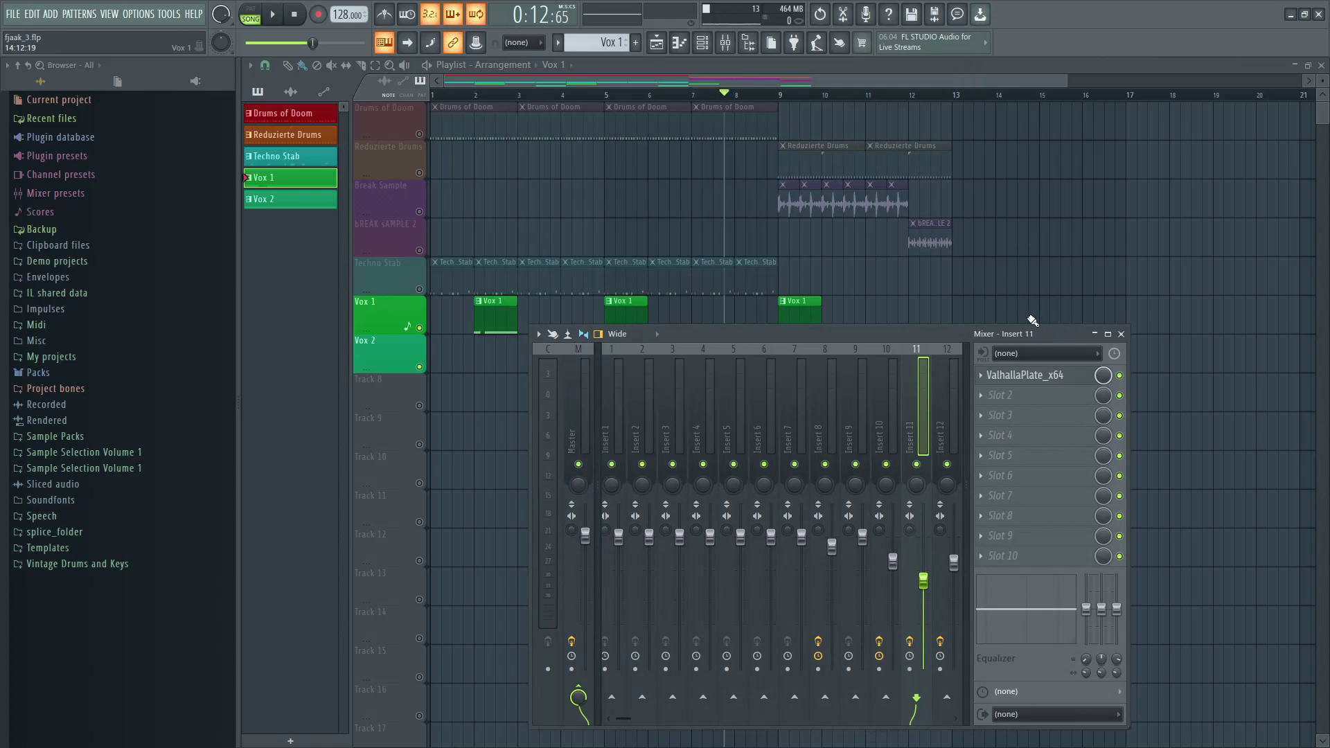
pyautogui.click(601, 64)
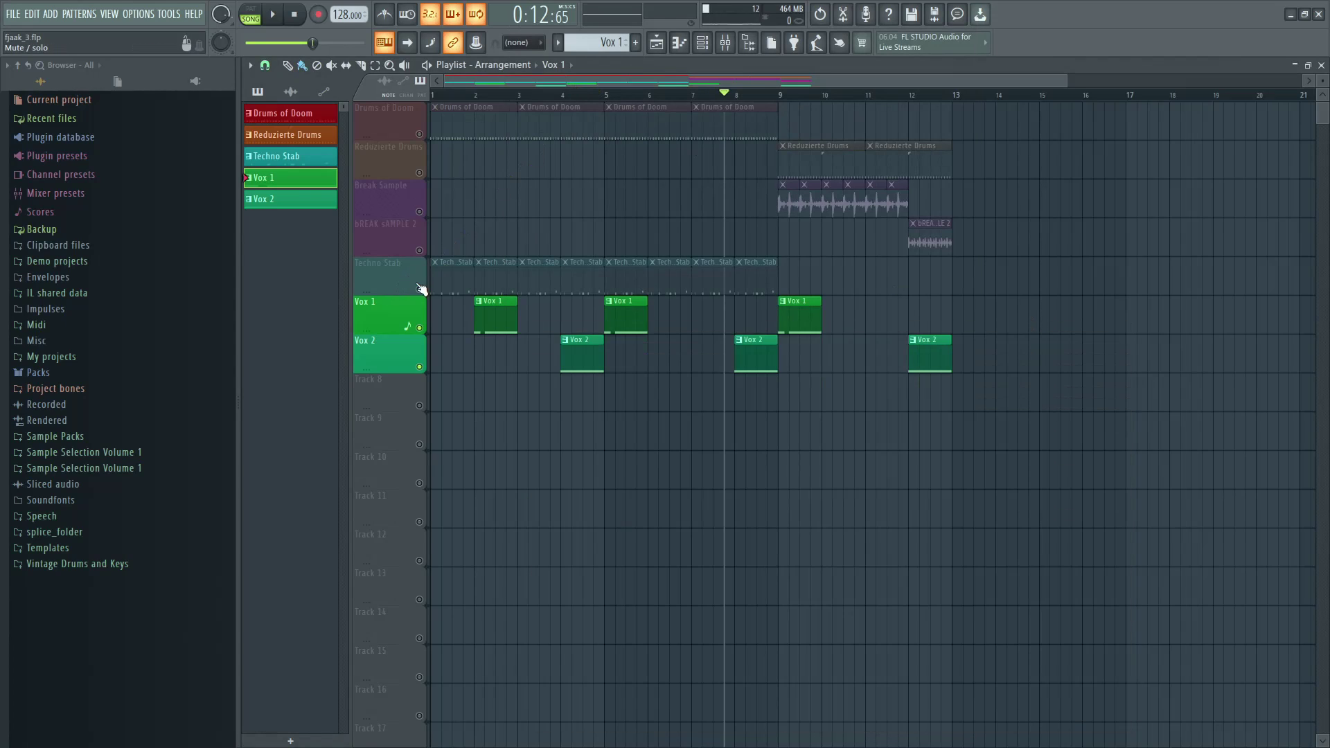
# - Unmute all remaining tracks and play the arrangement from the start with the Drums of Doom pattern shown in the channel rack
pyautogui.moveTo(420, 289)
pyautogui.mouseDown()
pyautogui.moveTo(422, 134)
pyautogui.moveTo(377, 97)
pyautogui.mouseUp()
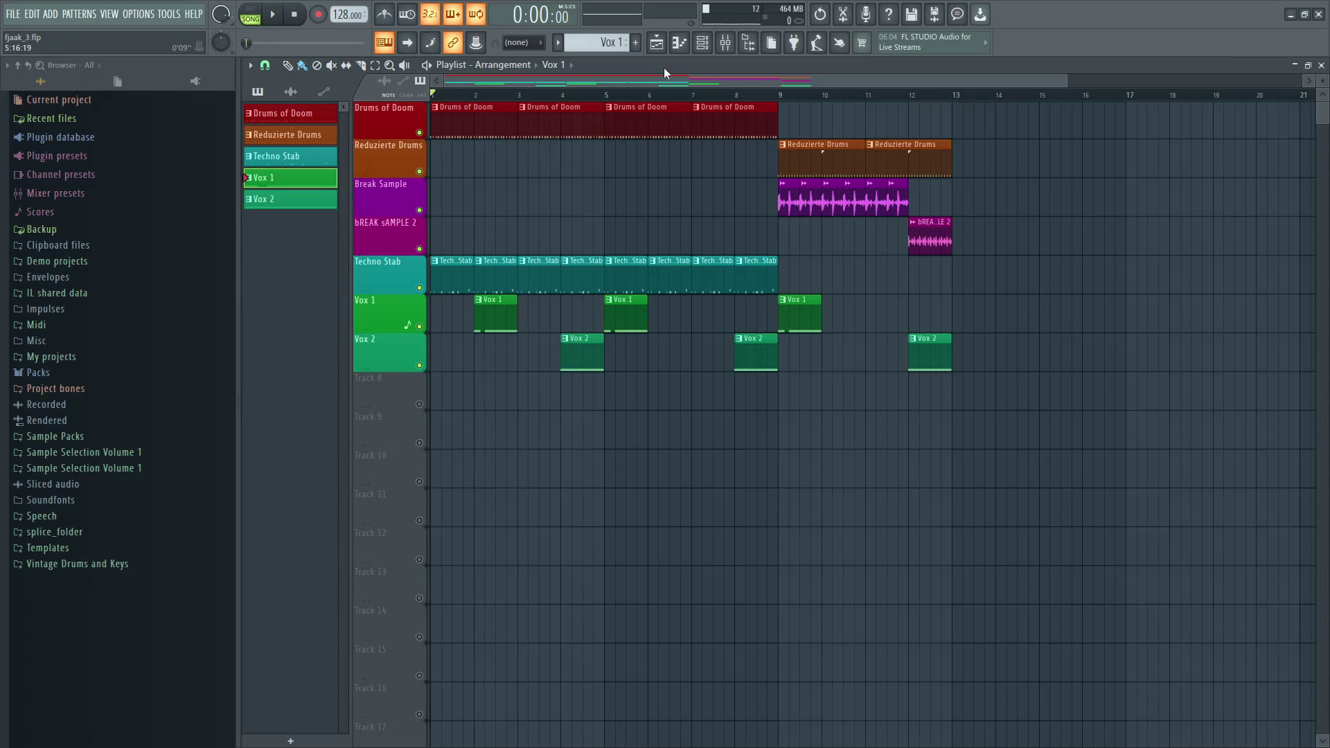
pyautogui.click(703, 44)
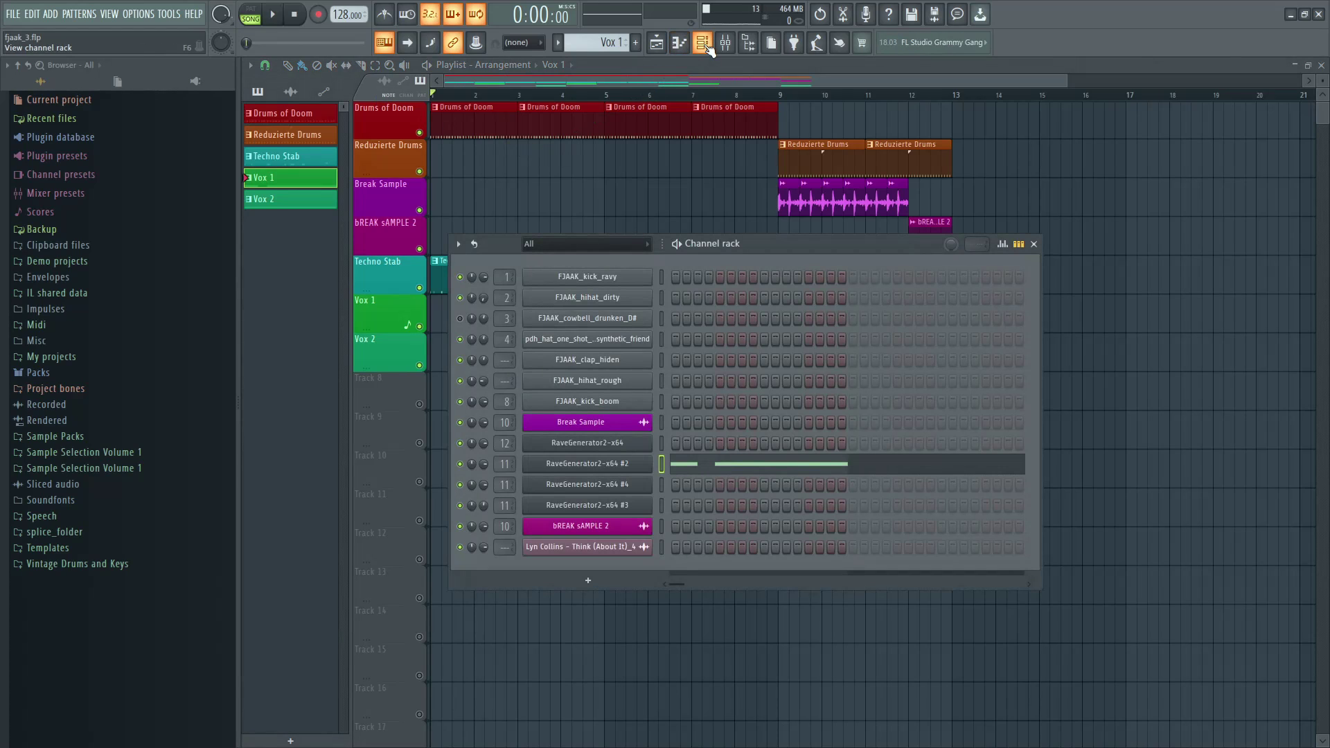
pyautogui.click(656, 111)
pyautogui.press('space')
pyautogui.click(703, 46)
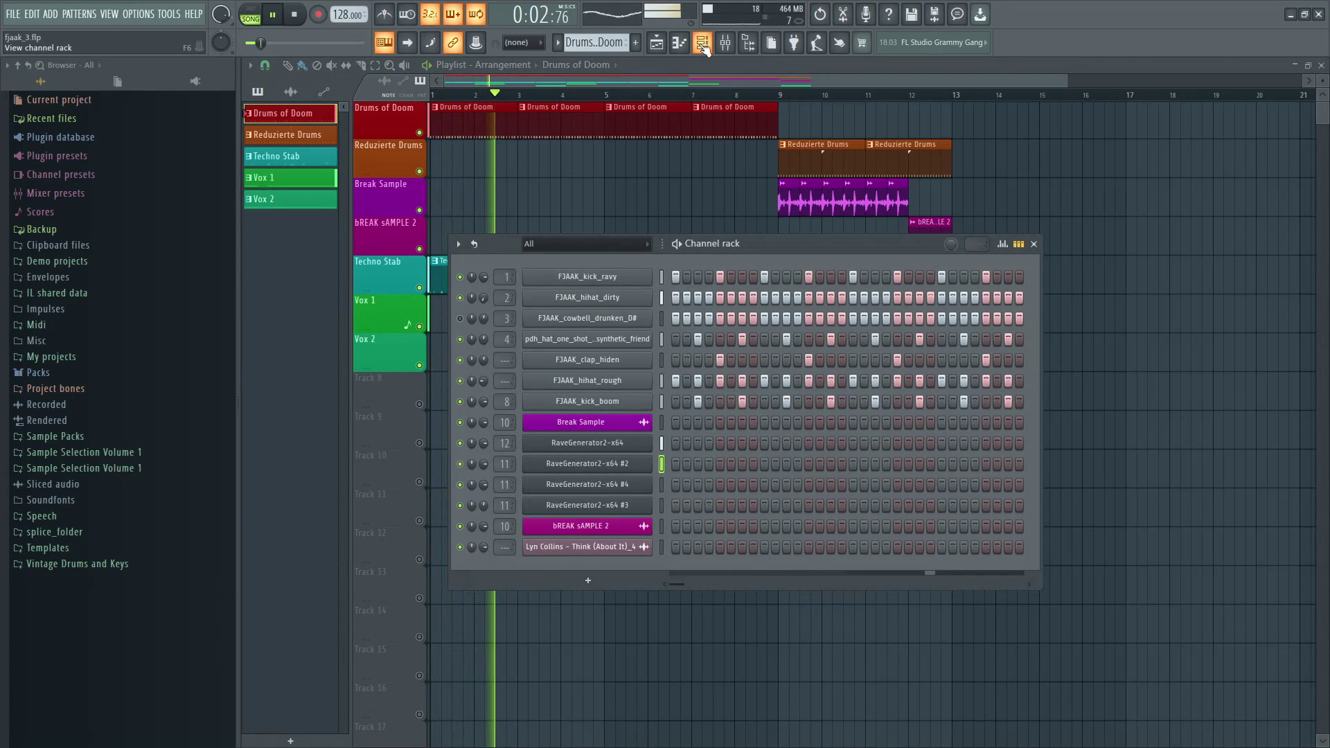
pyautogui.moveTo(780, 246); pyautogui.dragTo(925, 400)
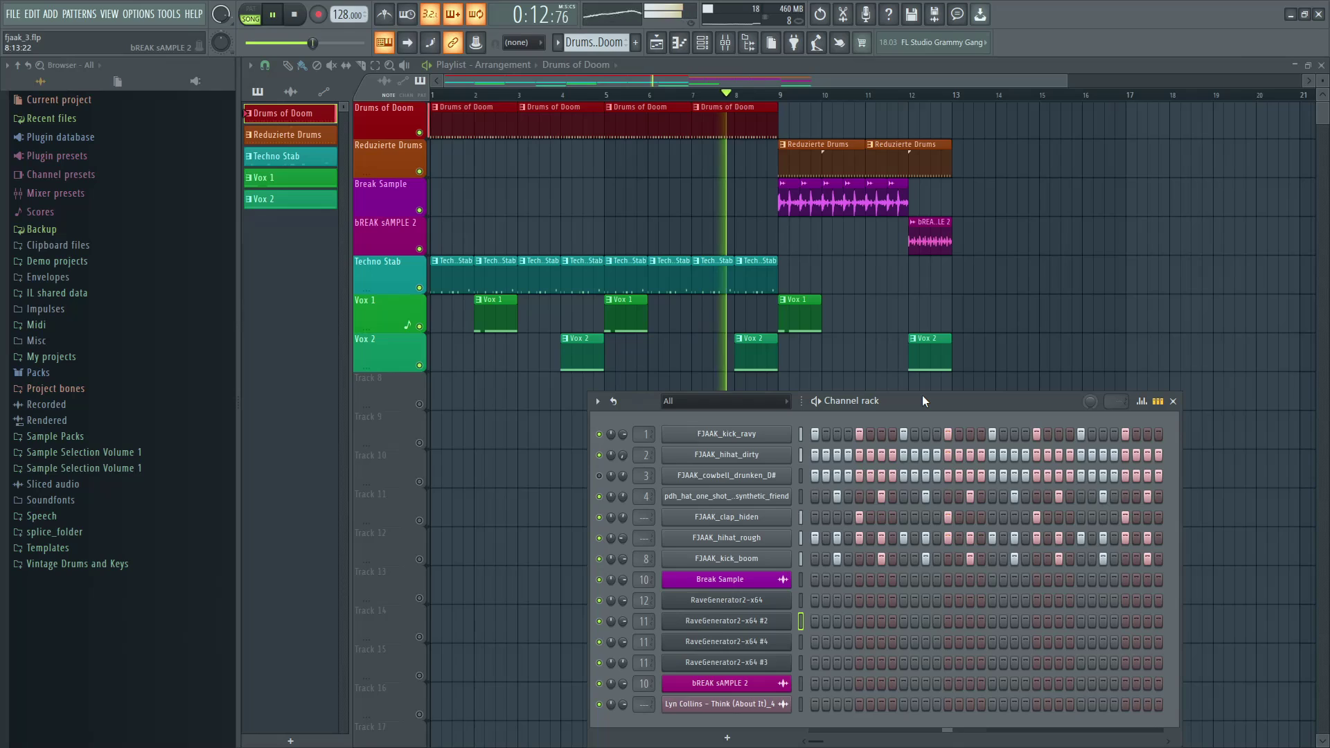
# - In the Reduzierte Drums pattern, fill the FJAAK_kick_ravy channel on every 4 steps, listen, and stop playback
pyautogui.doubleClick(807, 165)
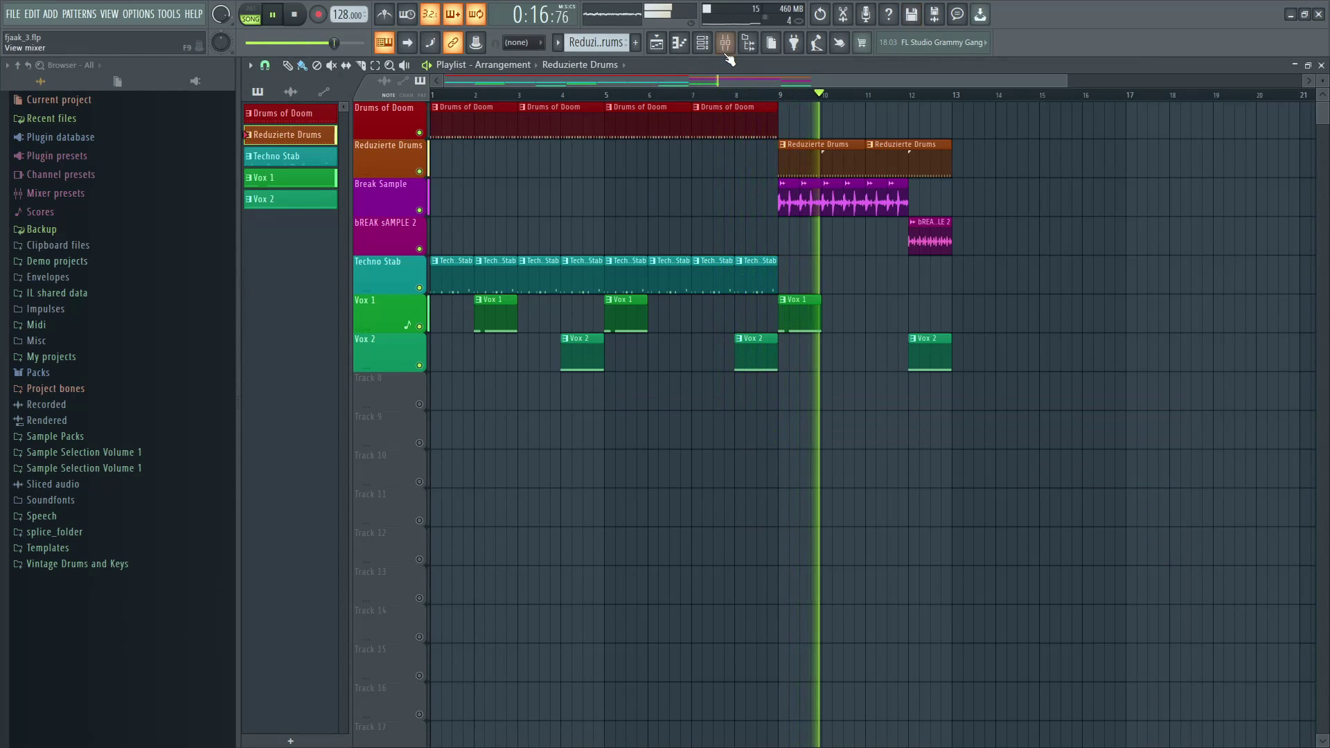
pyautogui.click(703, 43)
pyautogui.rightClick(669, 434)
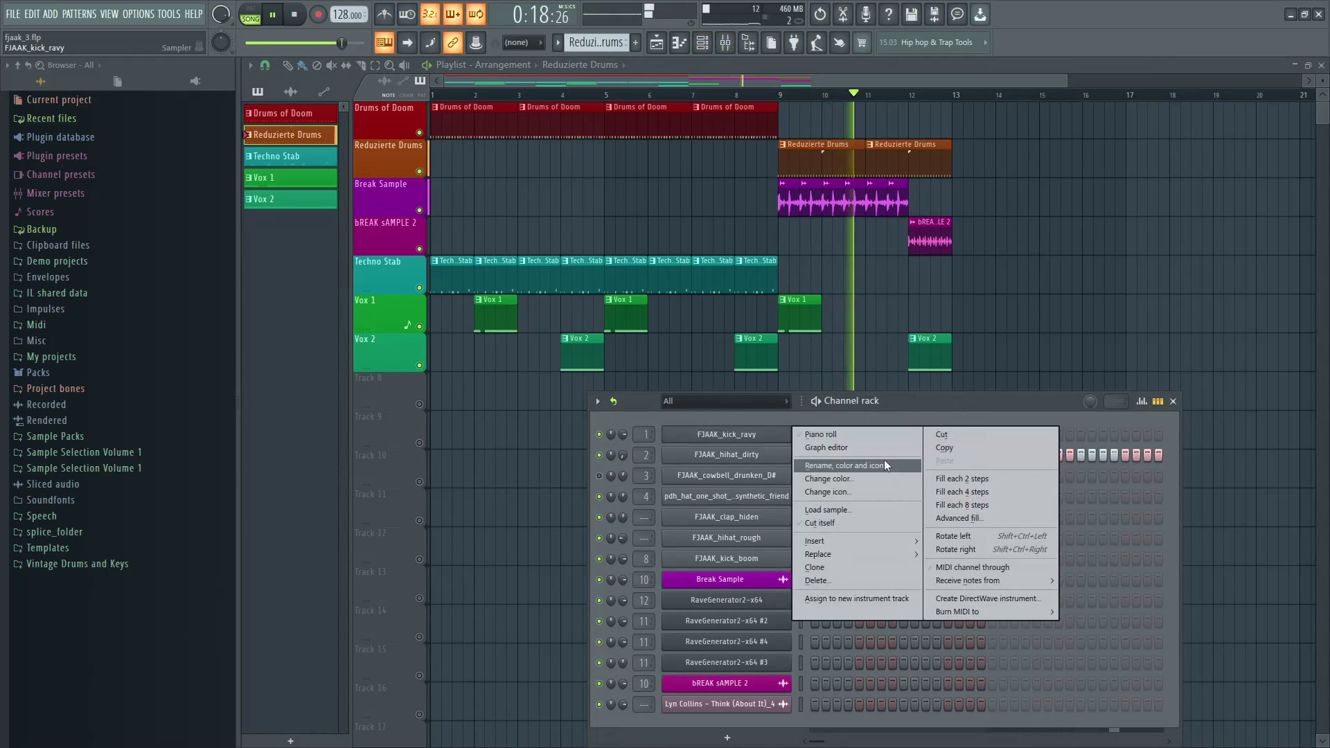
pyautogui.click(953, 494)
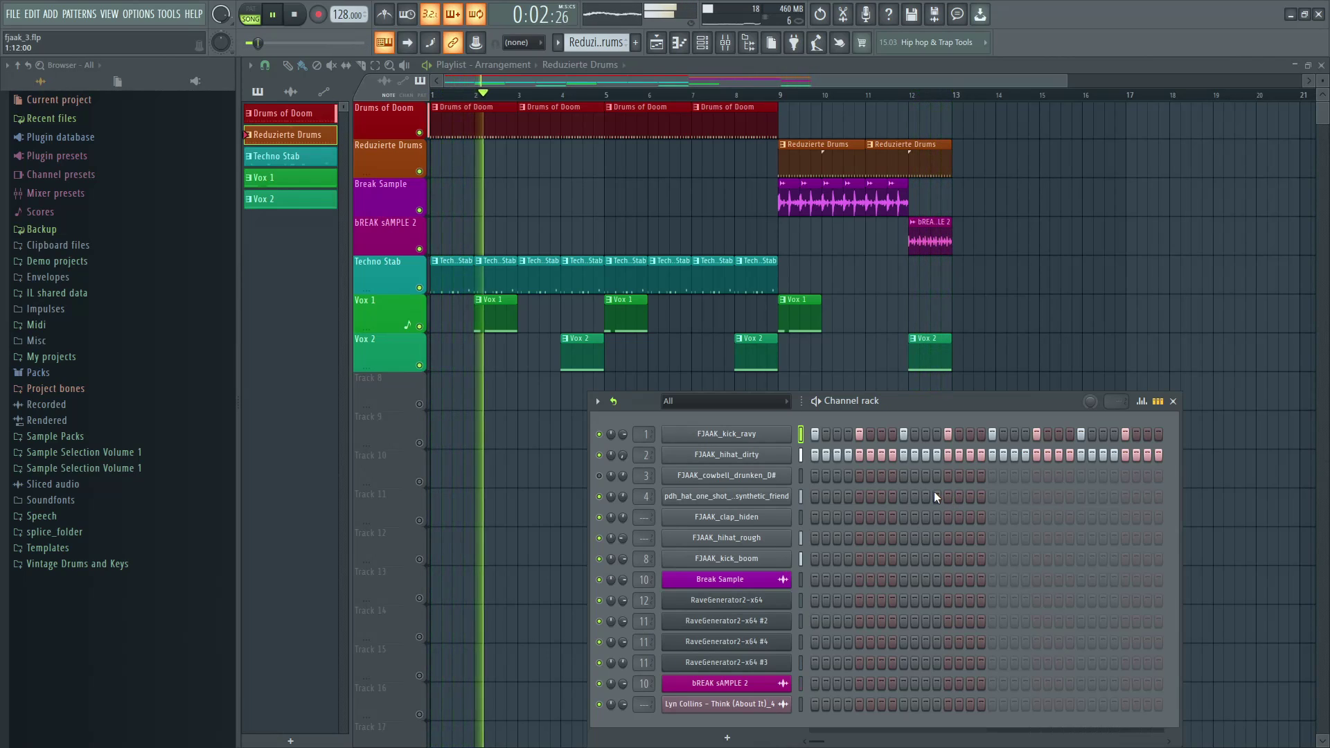
pyautogui.press('space')
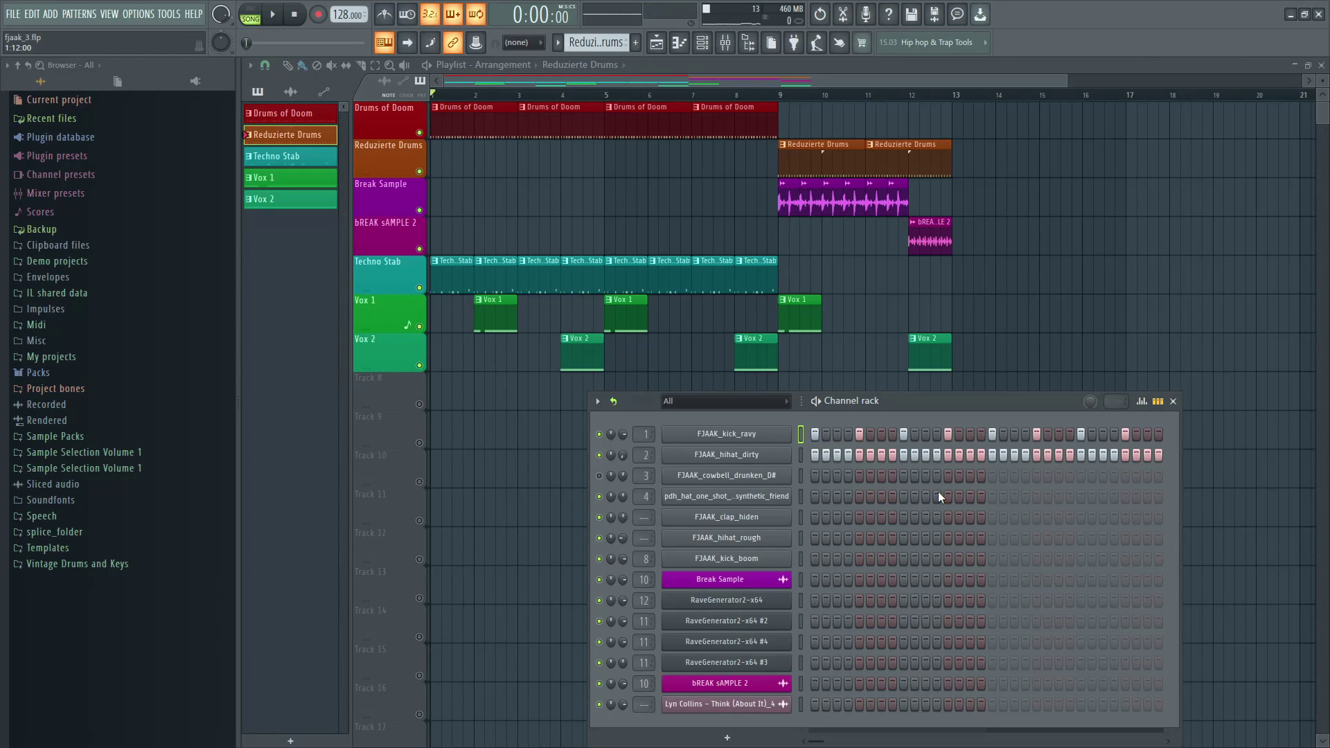
# - Load Ozone 9 into effect slot 4 of the Master mixer track
pyautogui.click(726, 42)
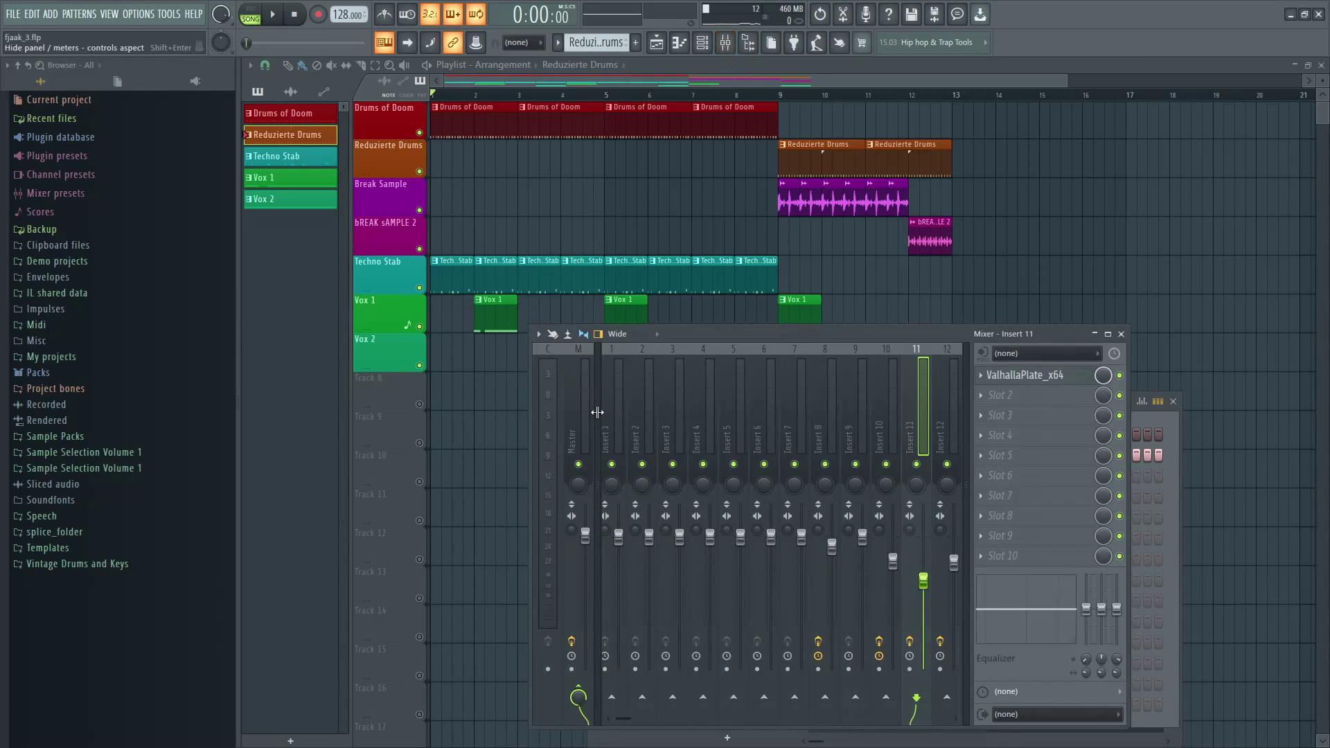
pyautogui.click(984, 442)
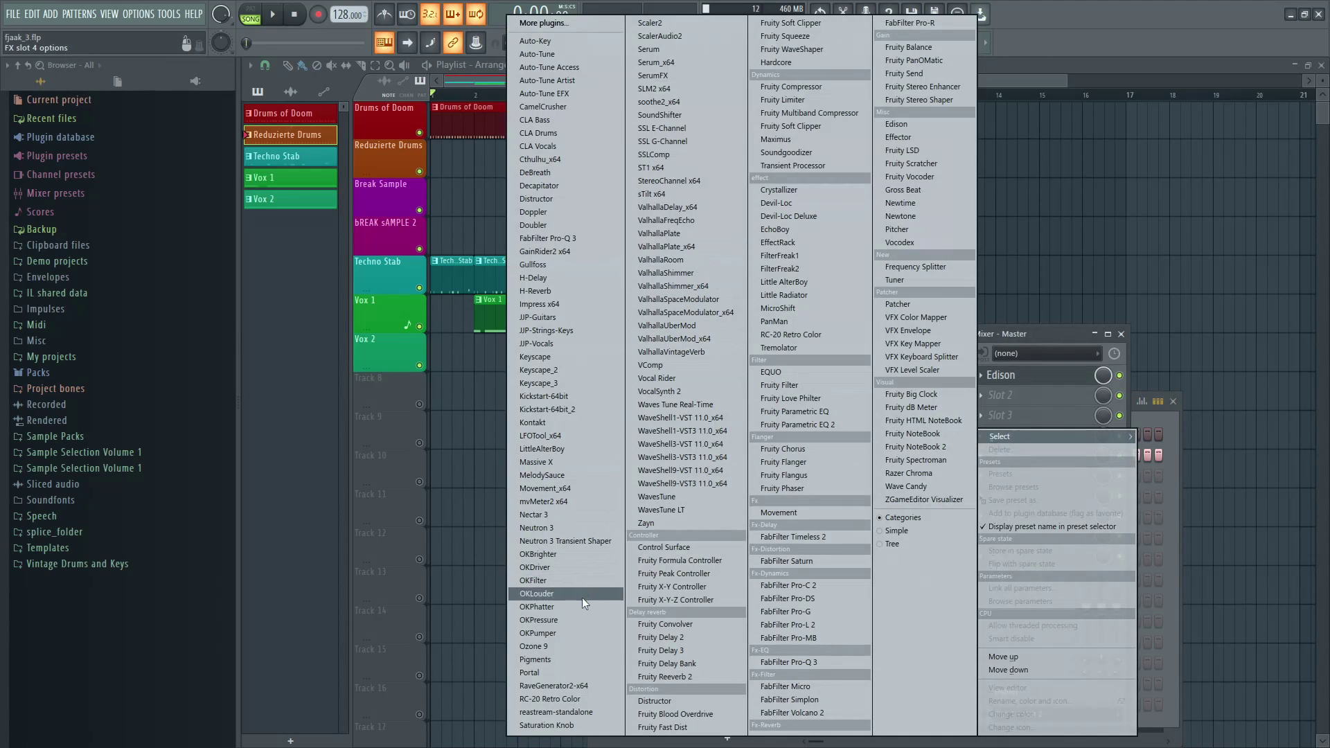
pyautogui.click(575, 645)
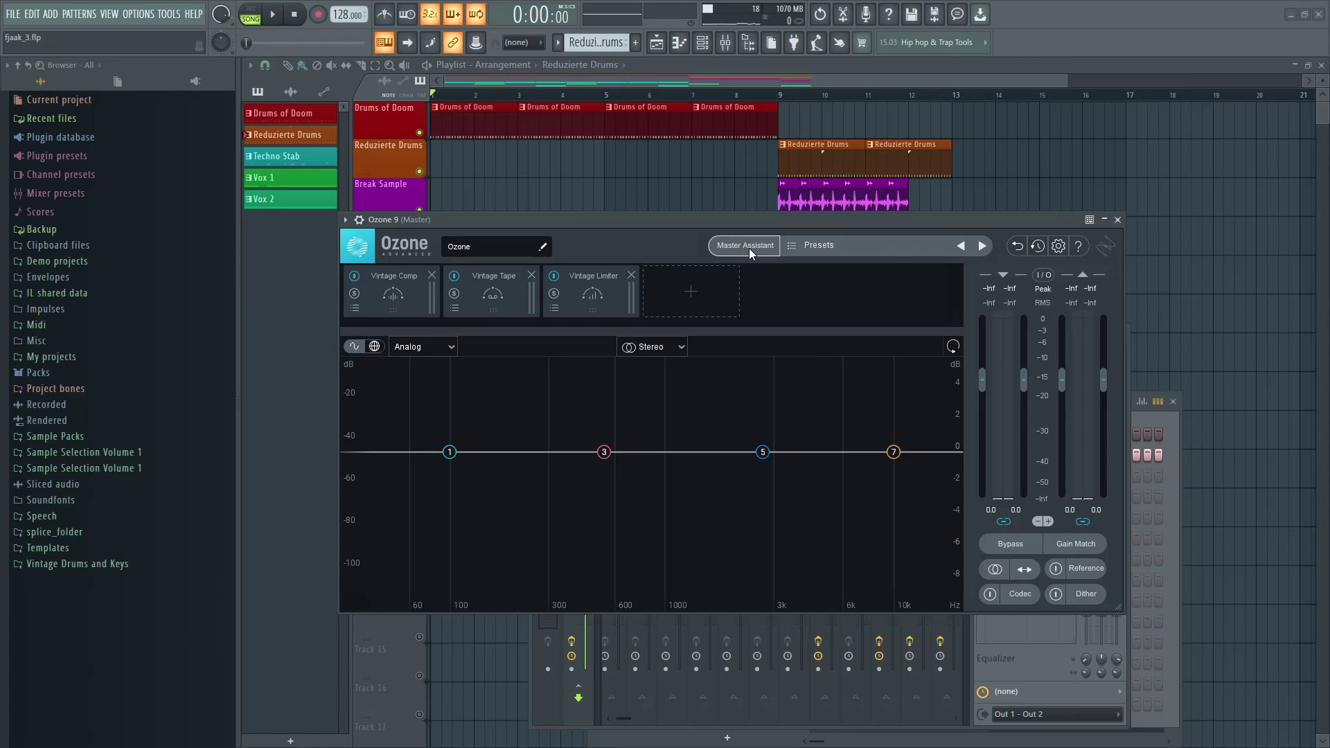
# - Apply the Techno preset from Ozone's Genre-Specific Mastering presets
pyautogui.click(847, 248)
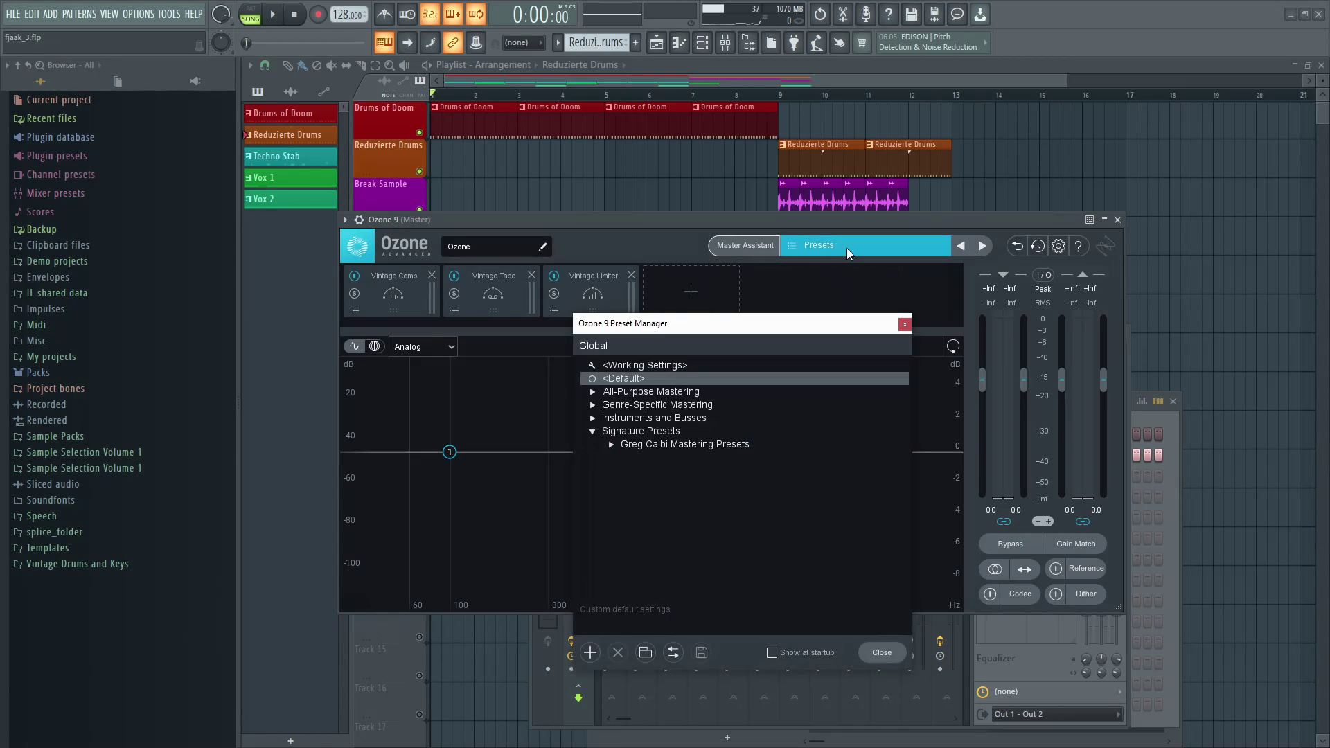
pyautogui.click(593, 406)
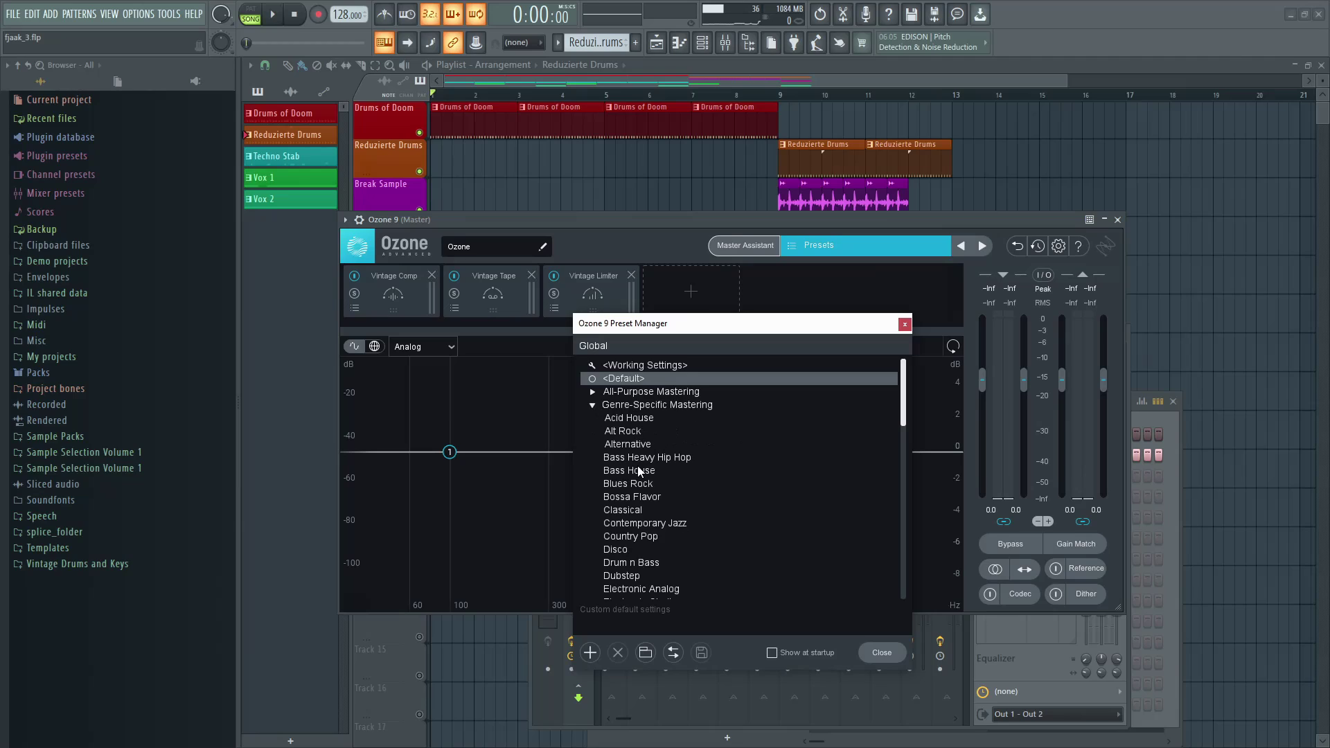
pyautogui.scroll(-10, 686, 516)
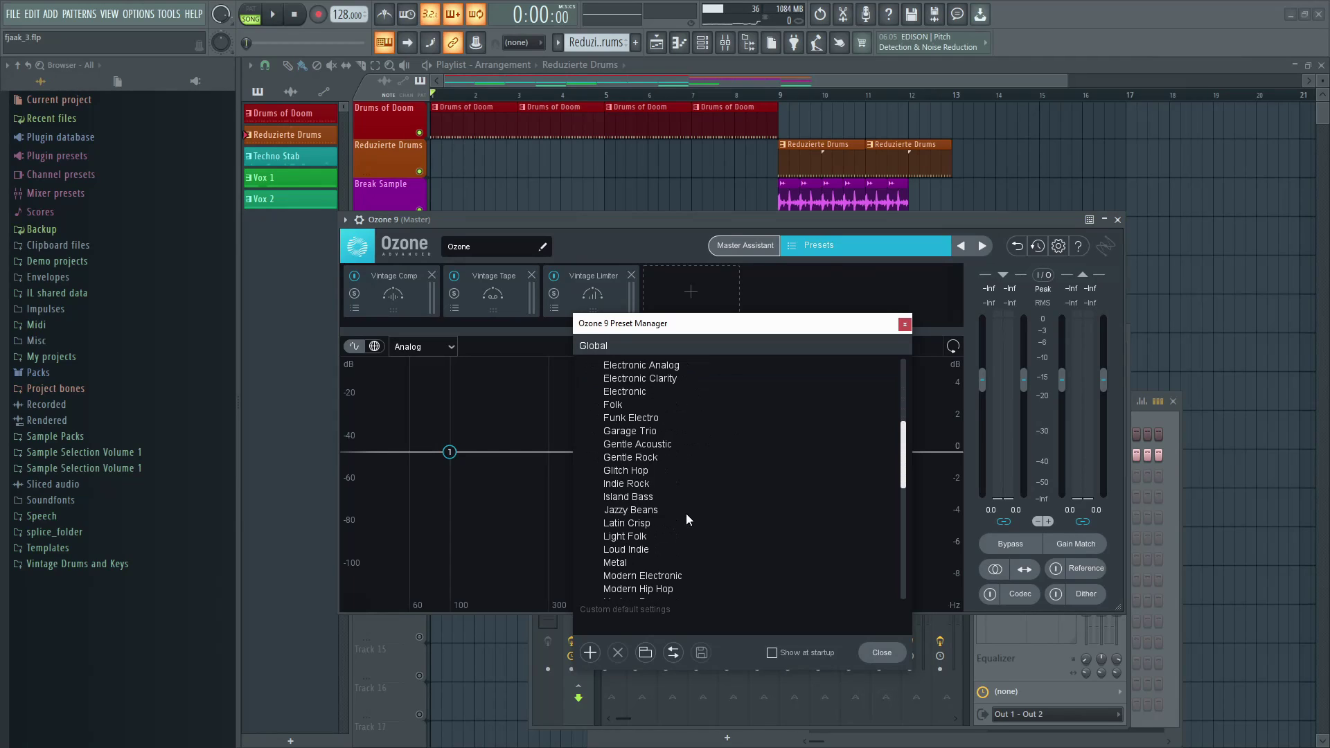
pyautogui.scroll(-3, 686, 514)
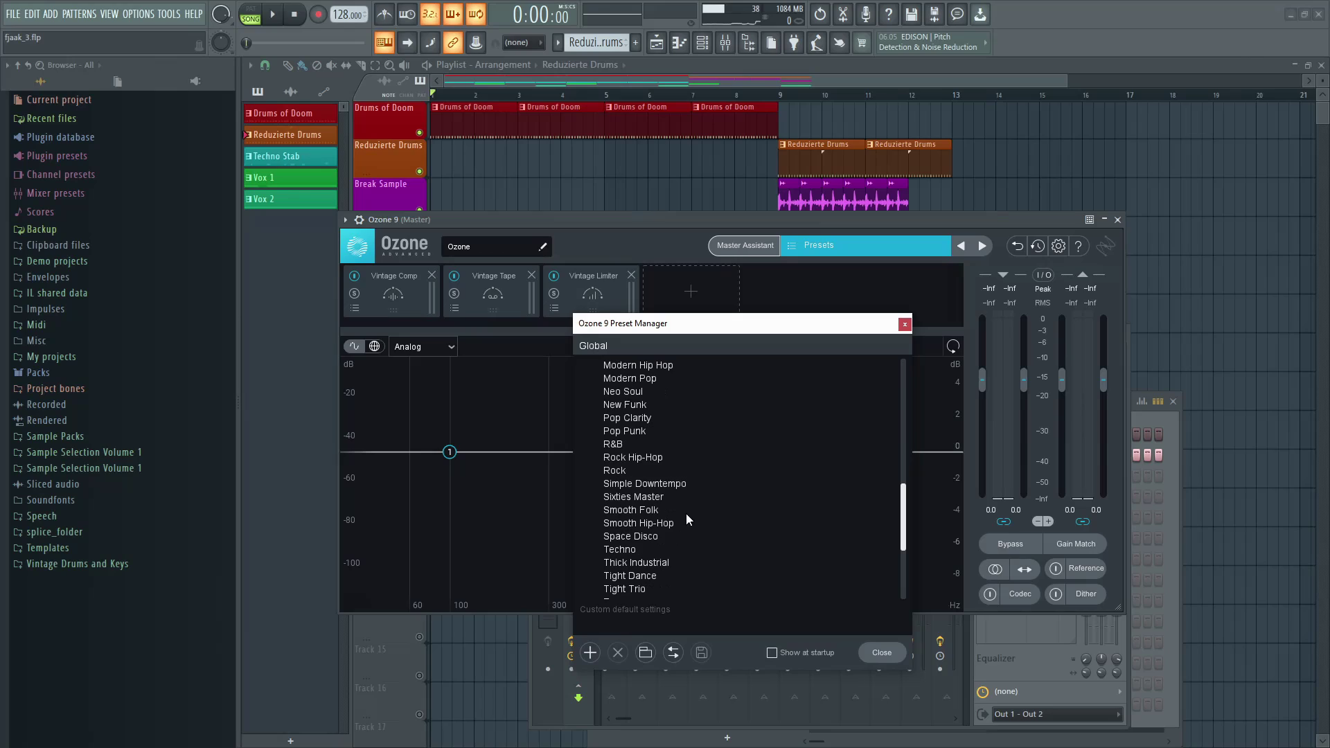
pyautogui.click(634, 551)
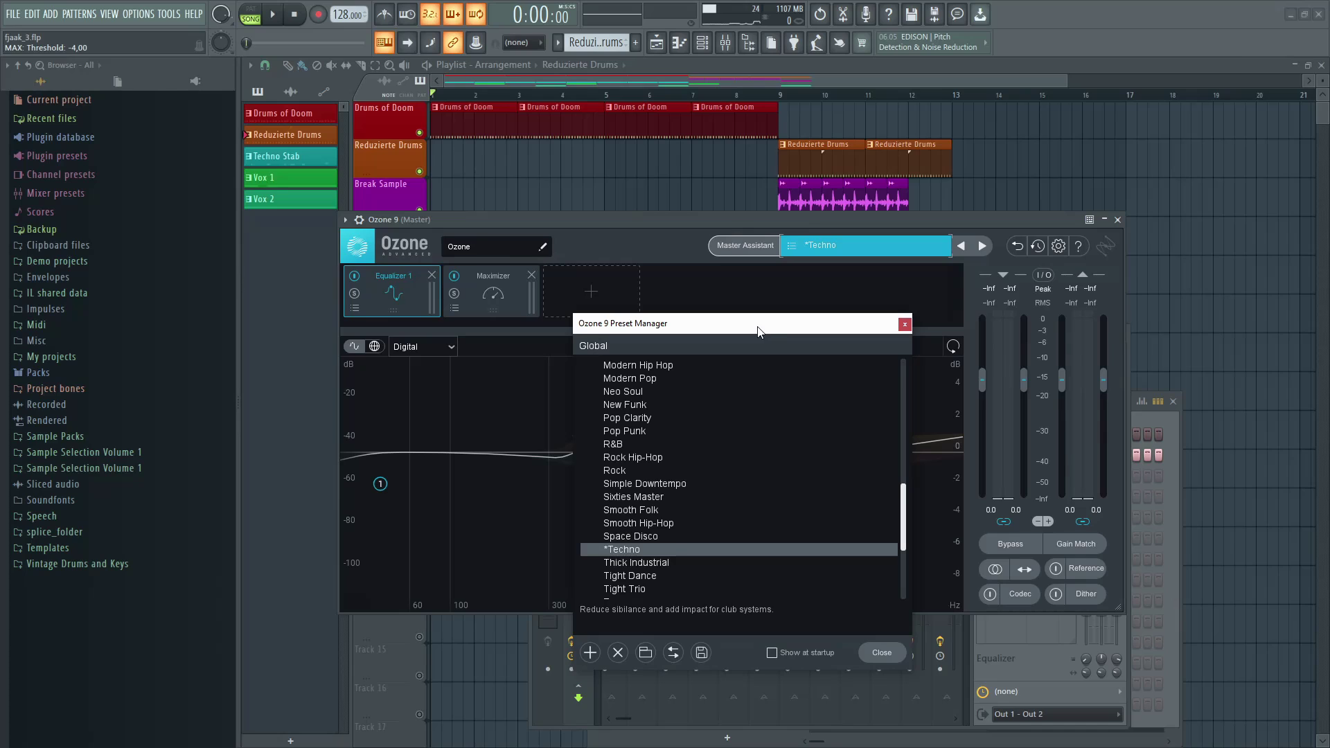
# - Play the arrangement through the Ozone master, arrange the Ozone and mixer windows for viewing, and close the preset manager
pyautogui.click(722, 220)
pyautogui.press('space')
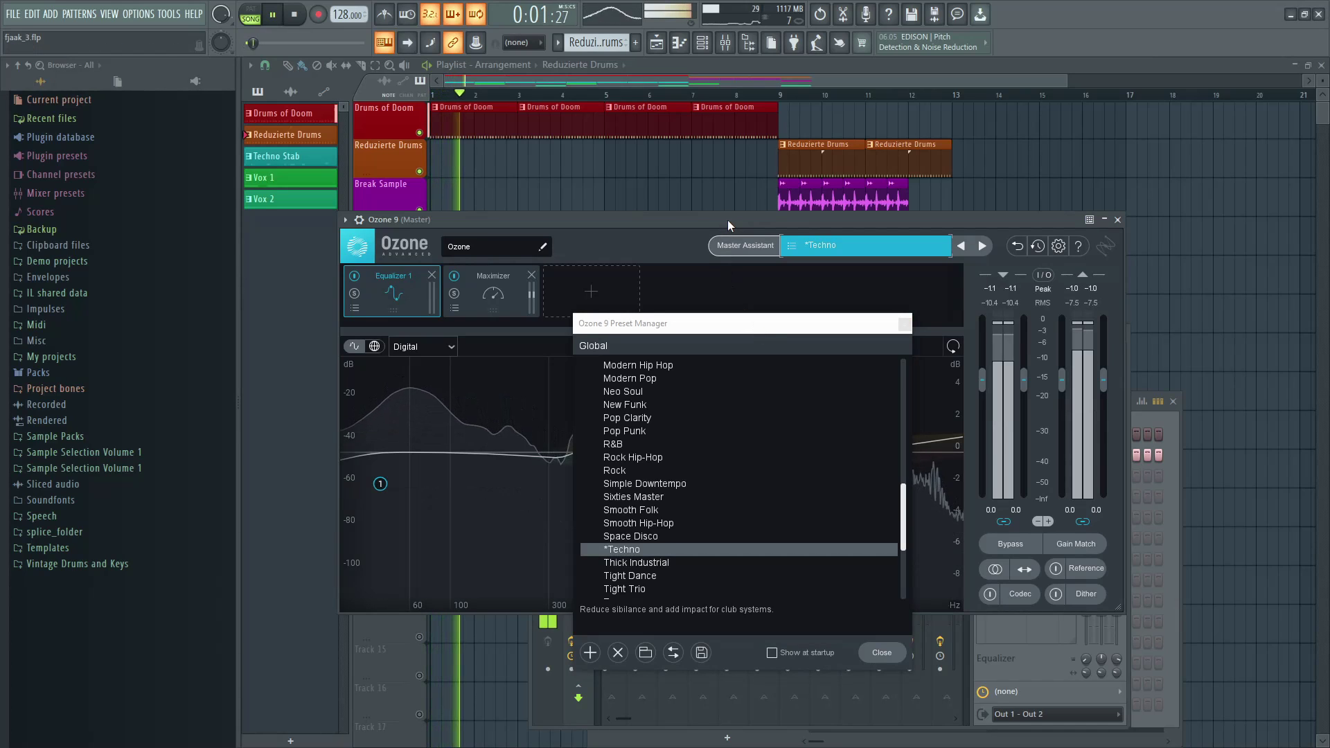
pyautogui.moveTo(867, 222); pyautogui.dragTo(759, 154)
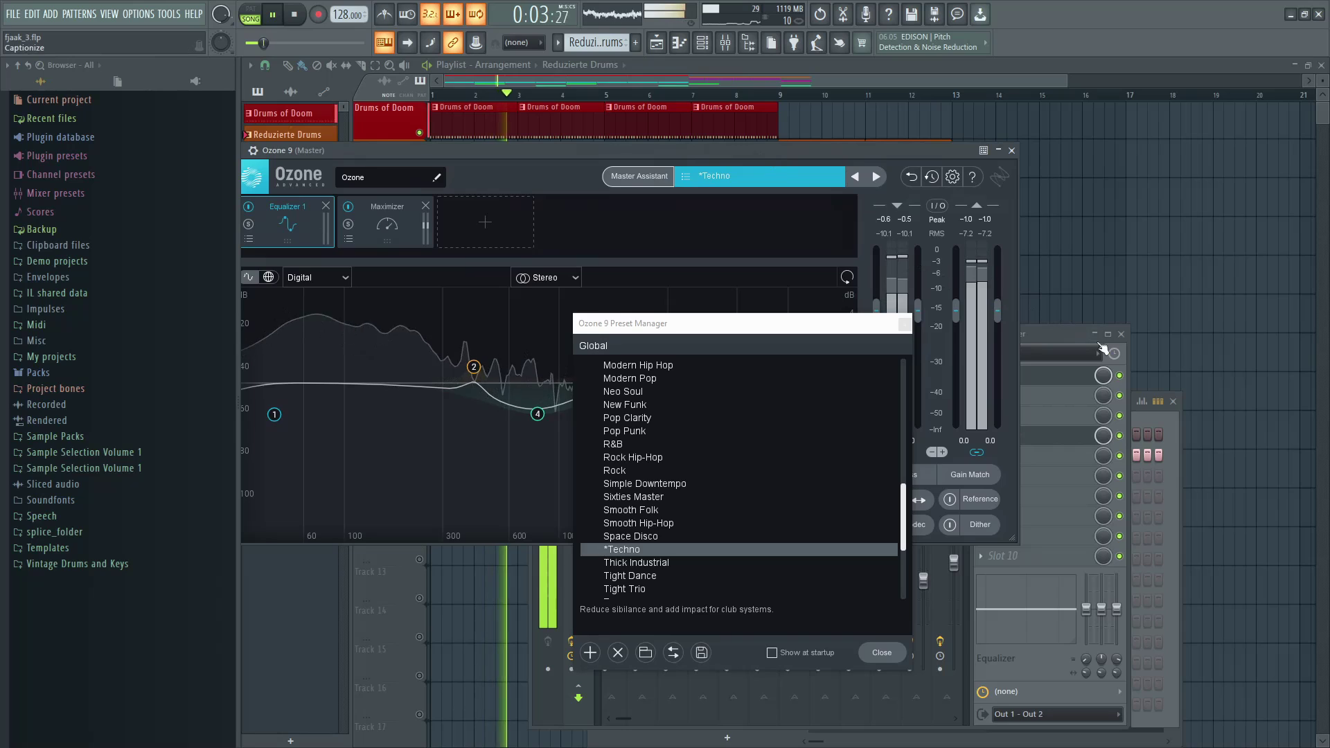
pyautogui.click(1048, 333)
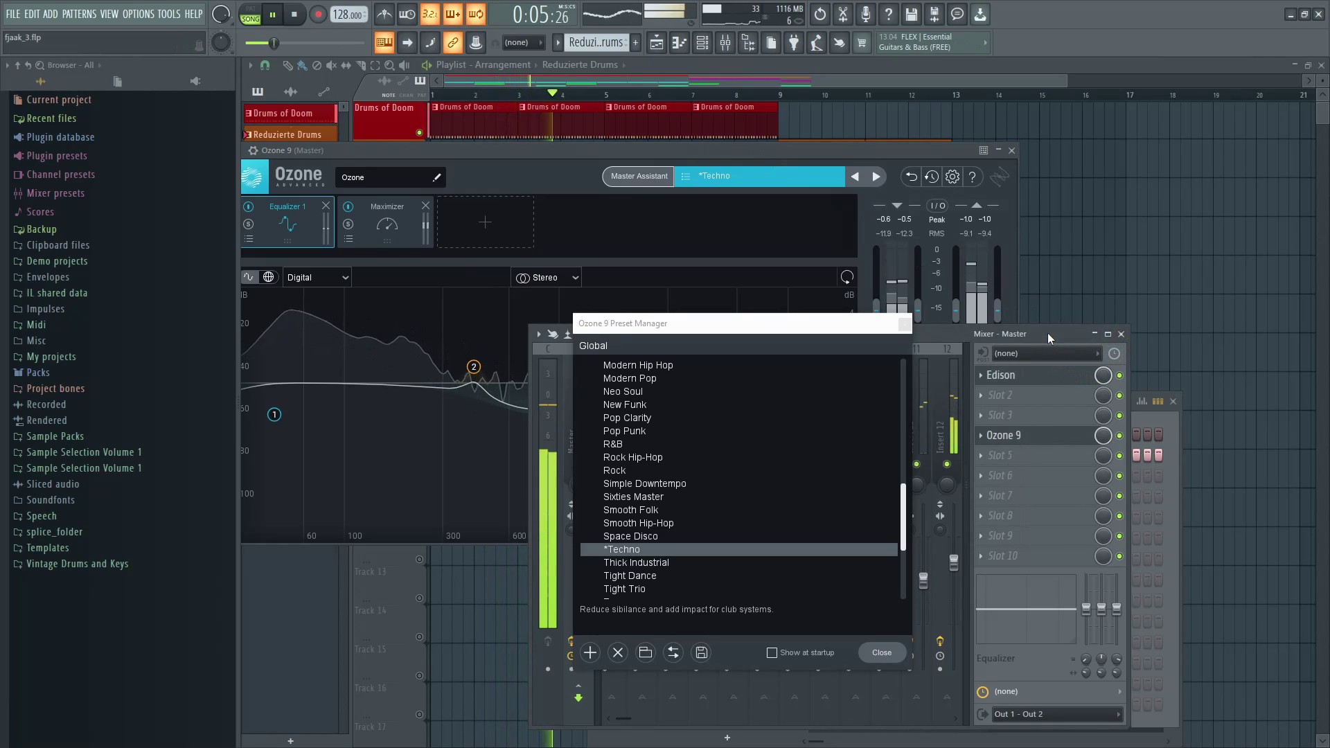
pyautogui.click(905, 324)
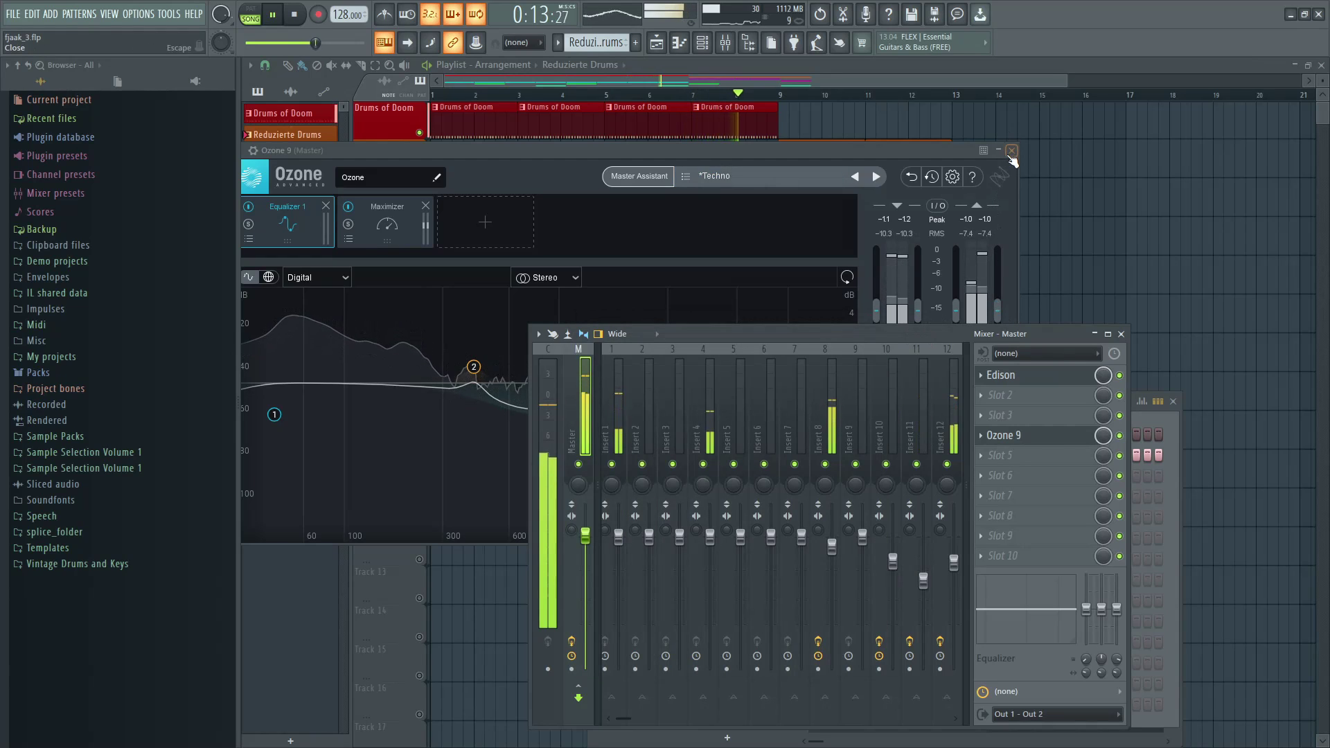